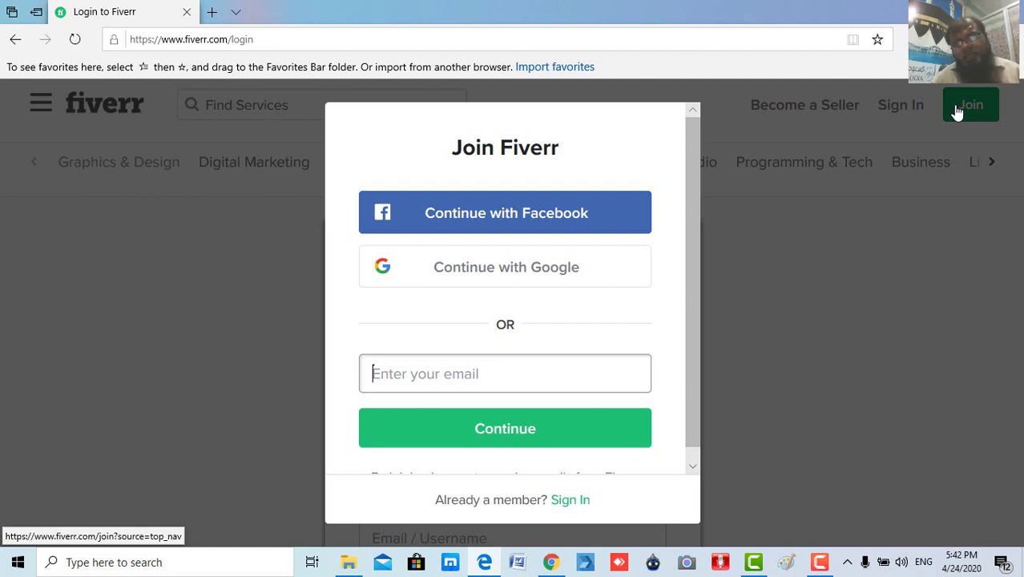
Step: Choose Continue with Google on the Join Fiverr dialog to open the Google account chooser
left_click(511, 273)
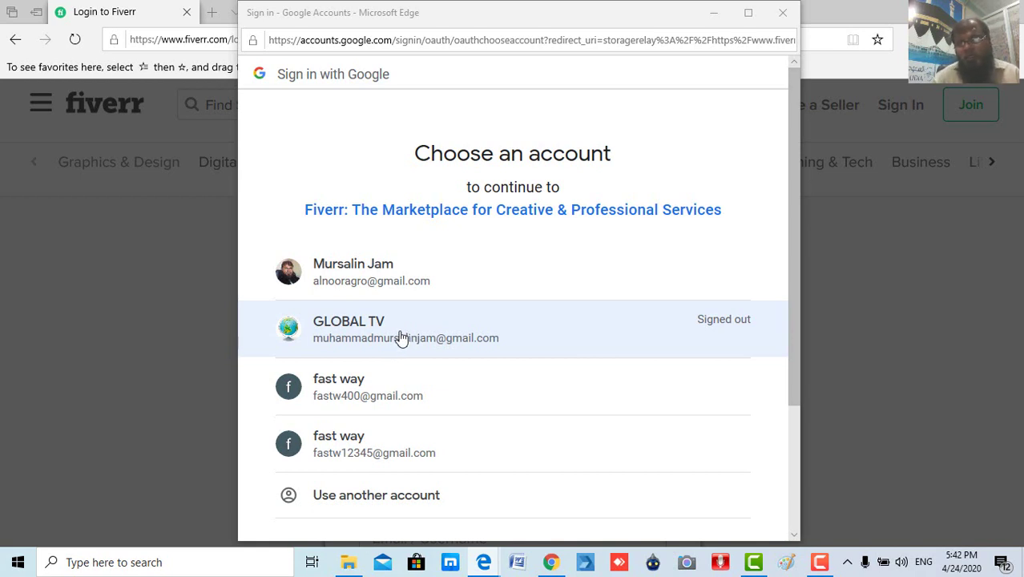
Step: Sign in with the chosen Google account, re-entering the password after the wrong-password error
left_click(402, 337)
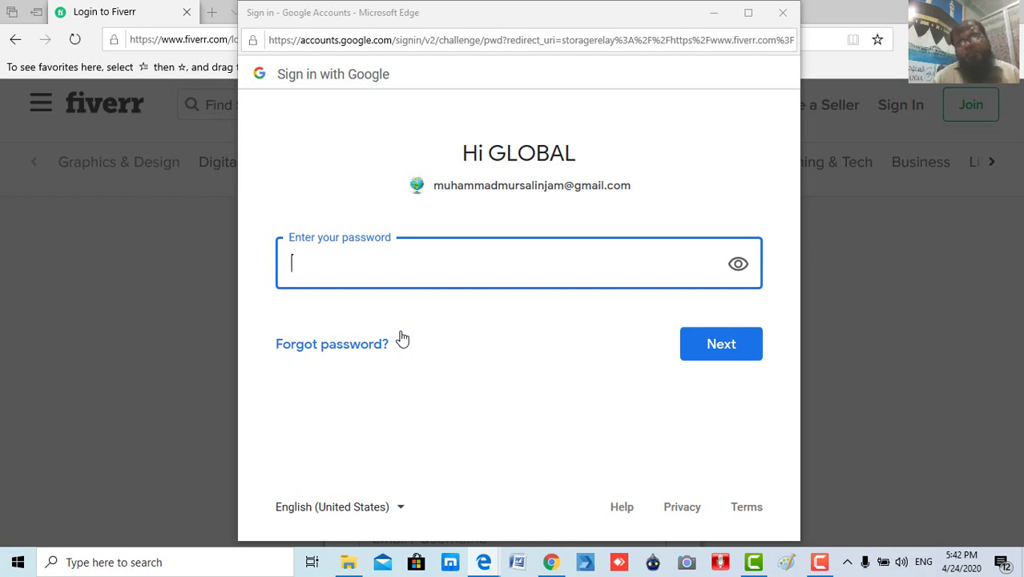
type("•")
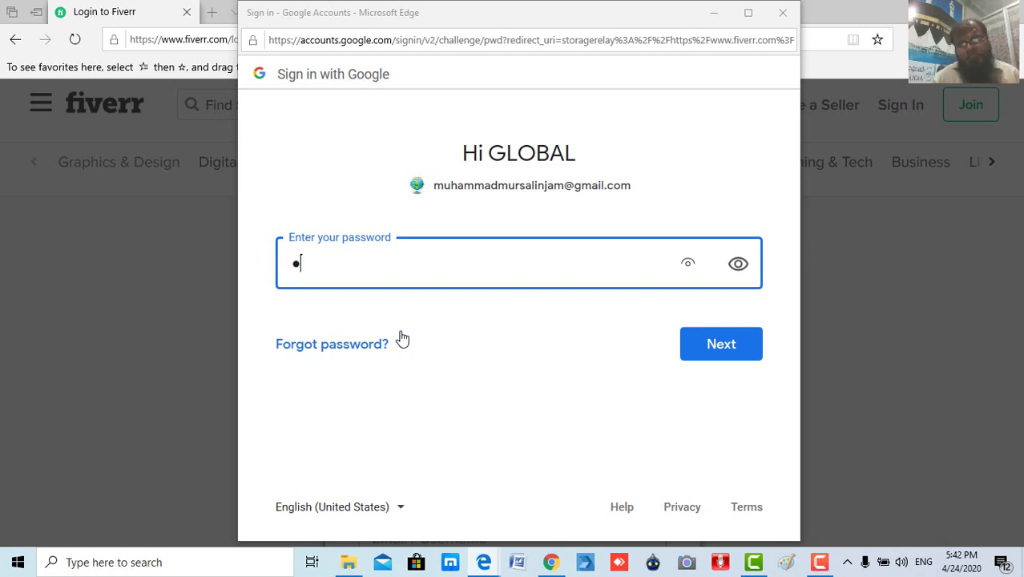
type("••••")
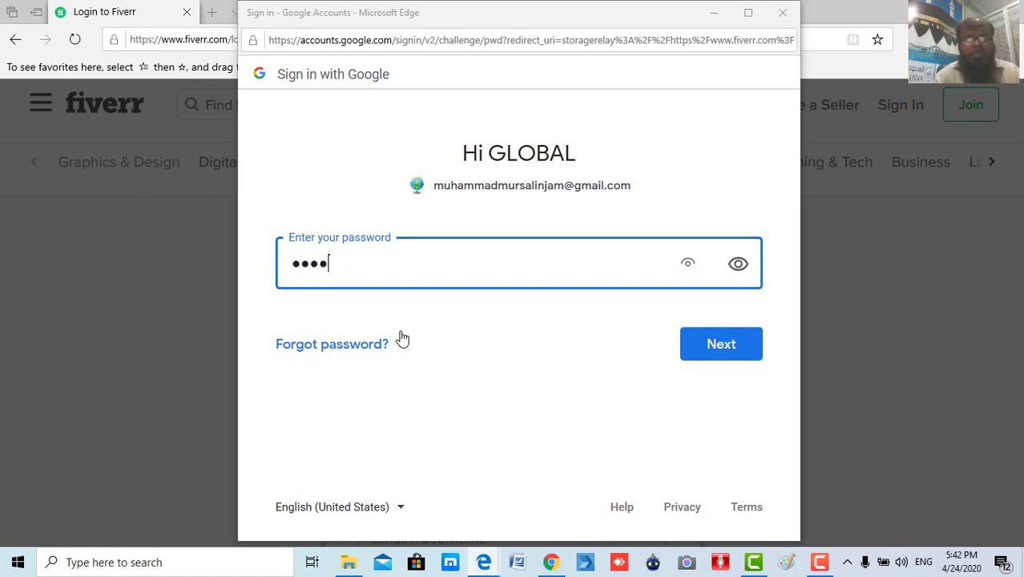
type("••")
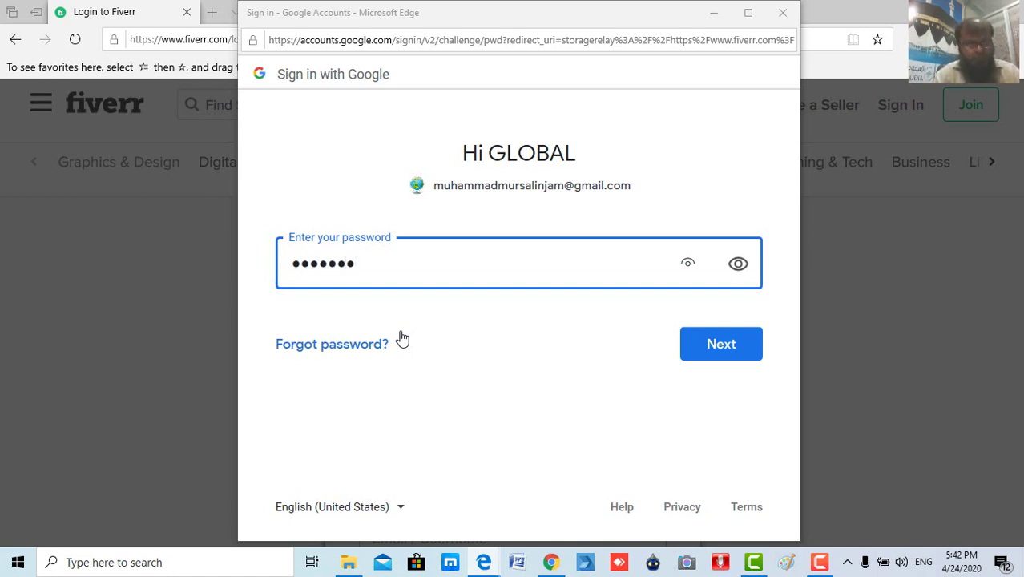
type("•")
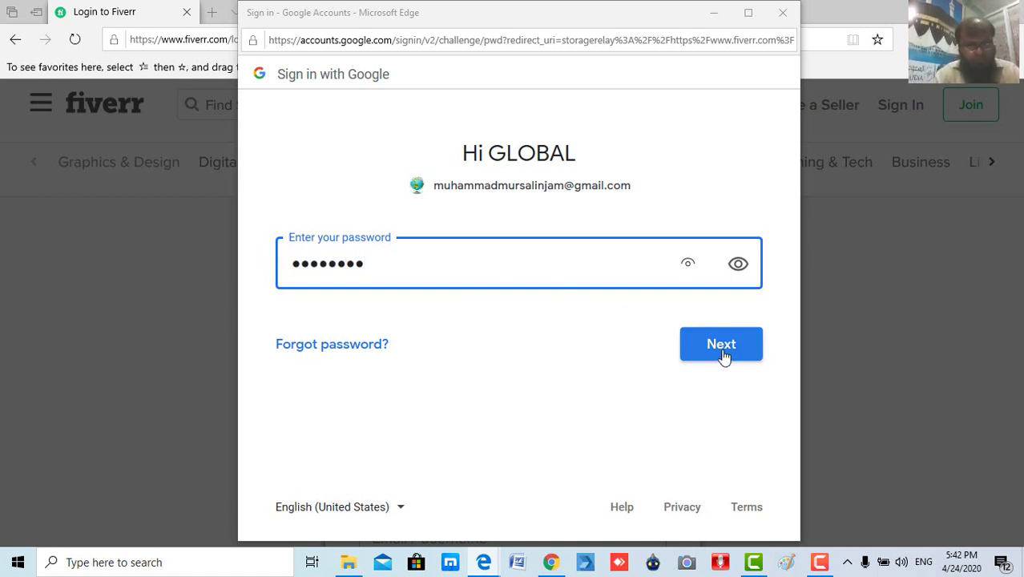
left_click(721, 354)
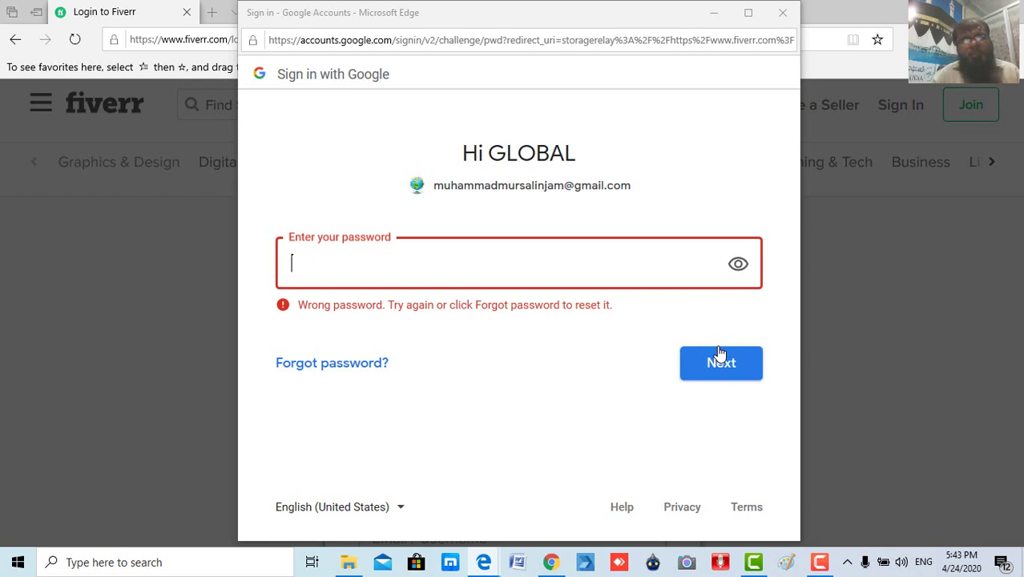
type("••••••")
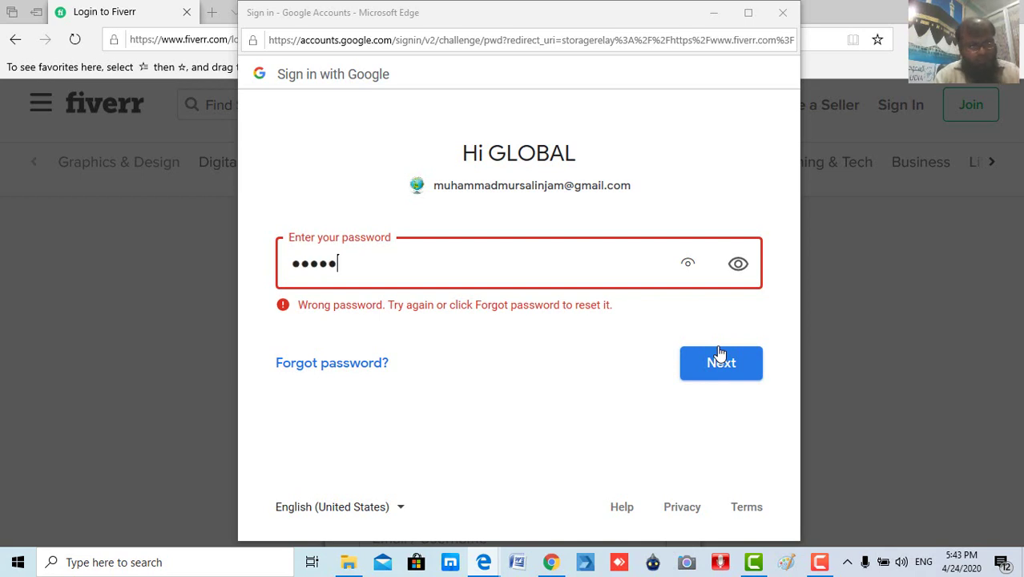
type("••")
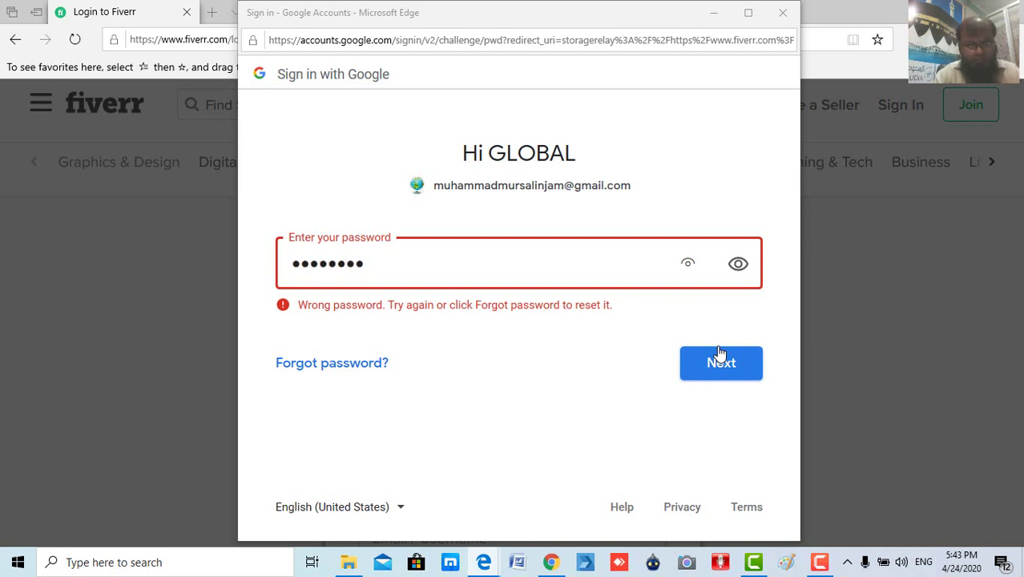
left_click(720, 357)
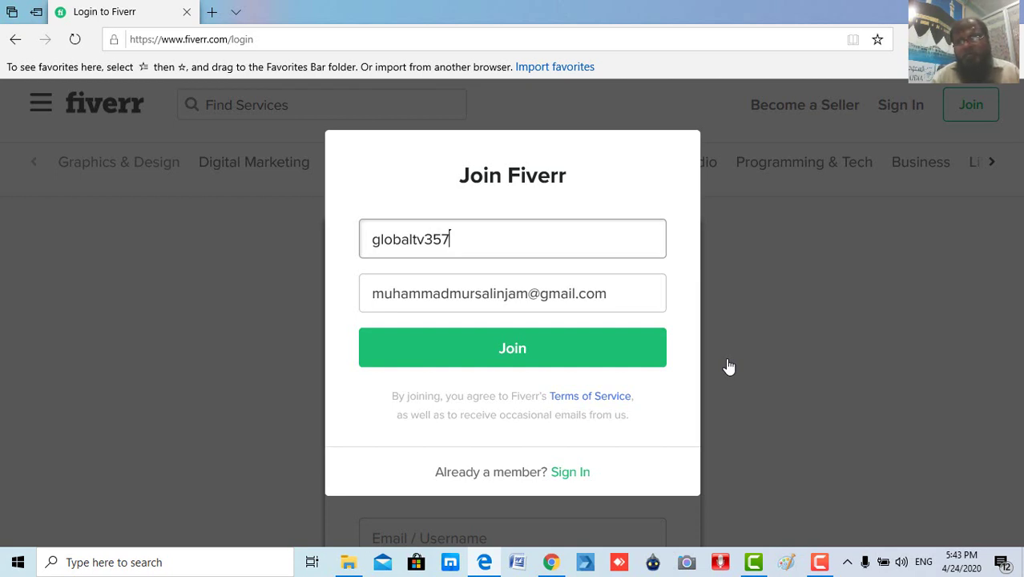
Step: Complete the Fiverr sign-up, go to the new profile page and start a profile-photo upload
left_click(506, 353)
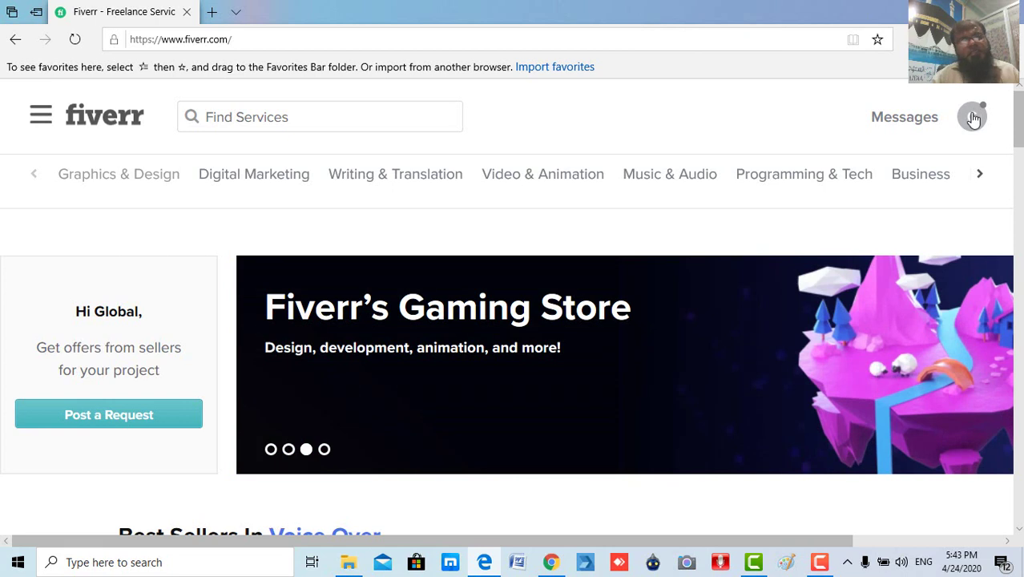
left_click(974, 119)
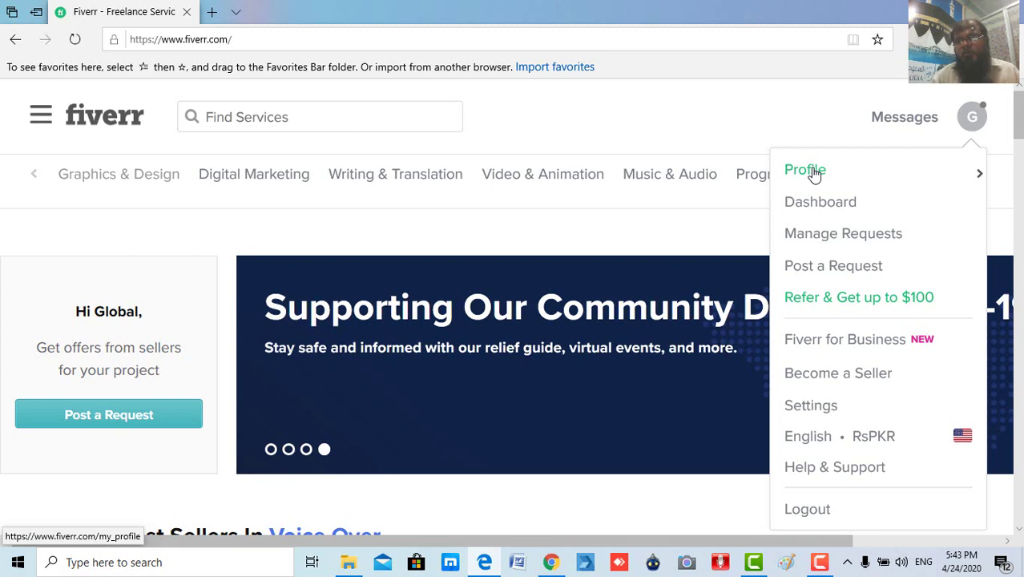
left_click(810, 171)
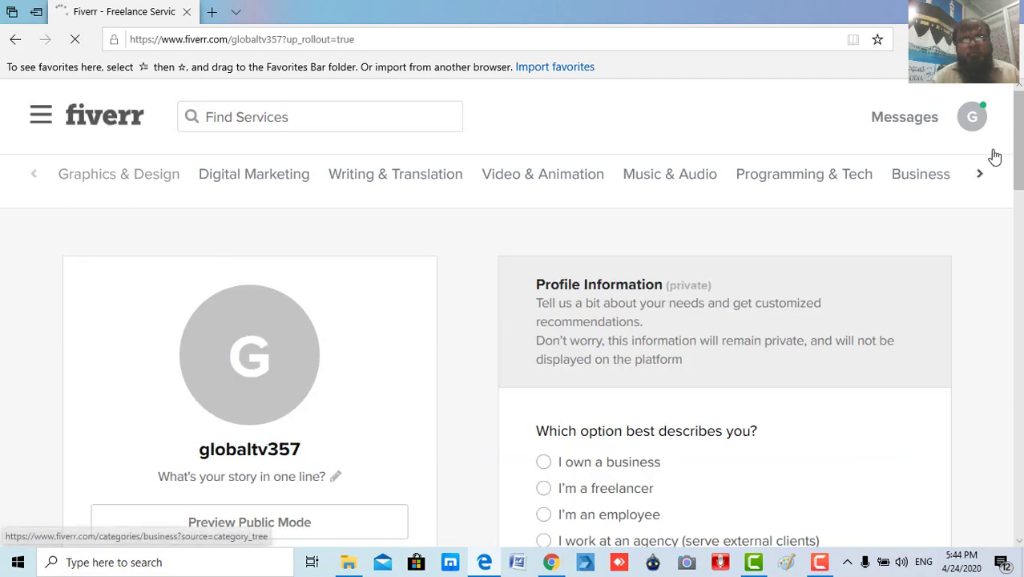
scroll(568, 163, "down", 2)
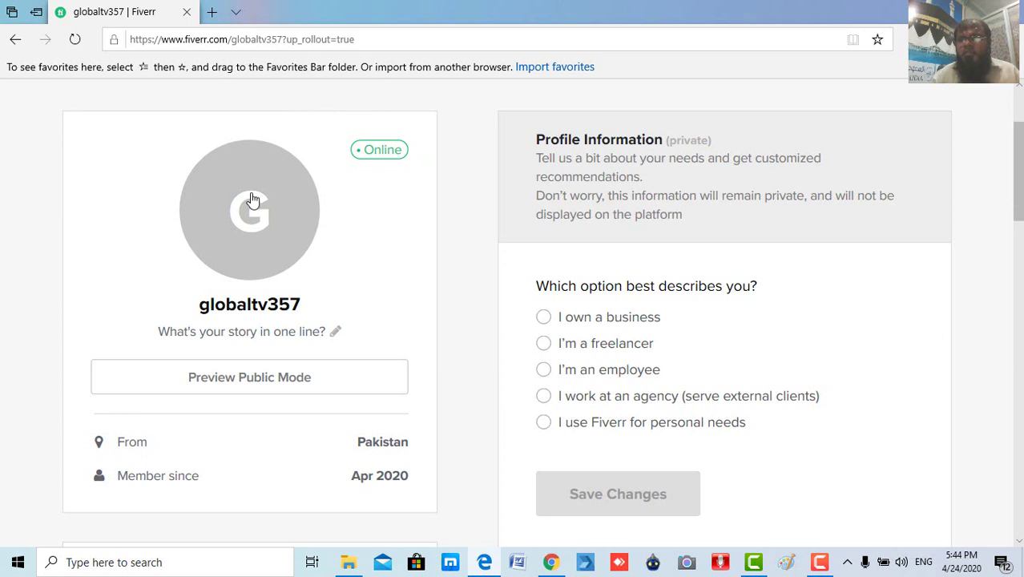
mouse_move(250, 211)
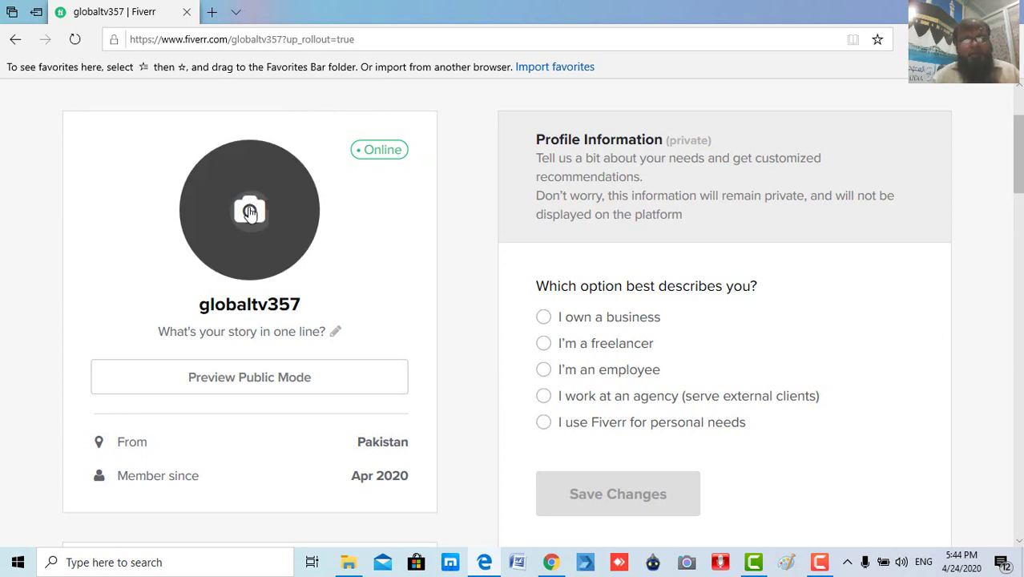
left_click(250, 210)
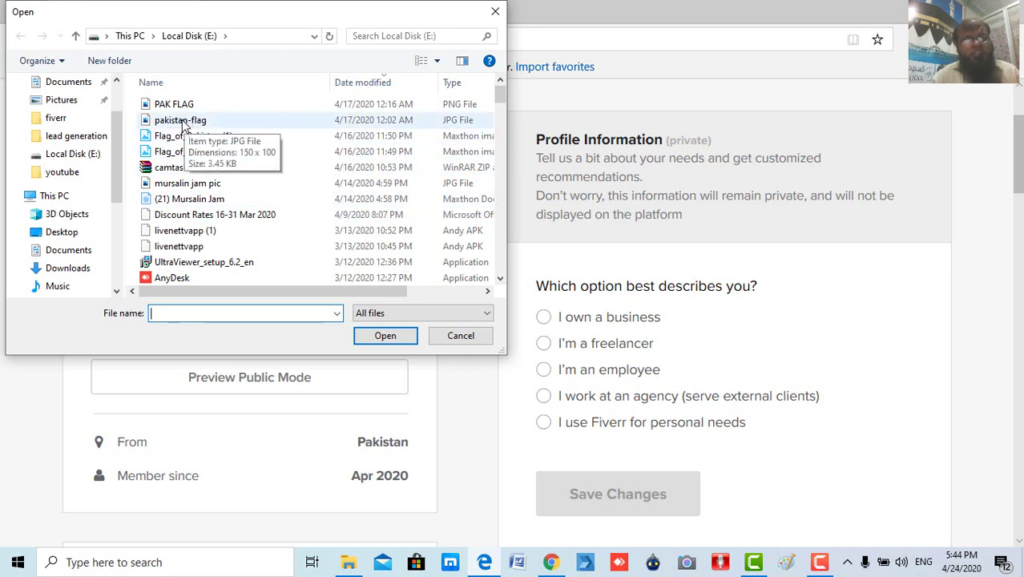
Step: Upload the pakistan-flag image as the Fiverr profile picture
left_click(182, 121)
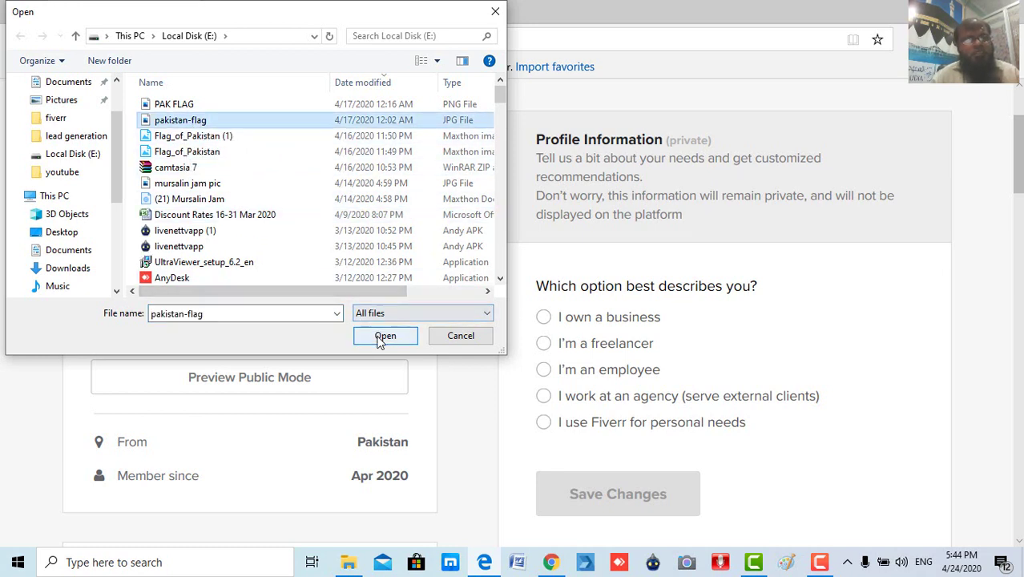
left_click(385, 336)
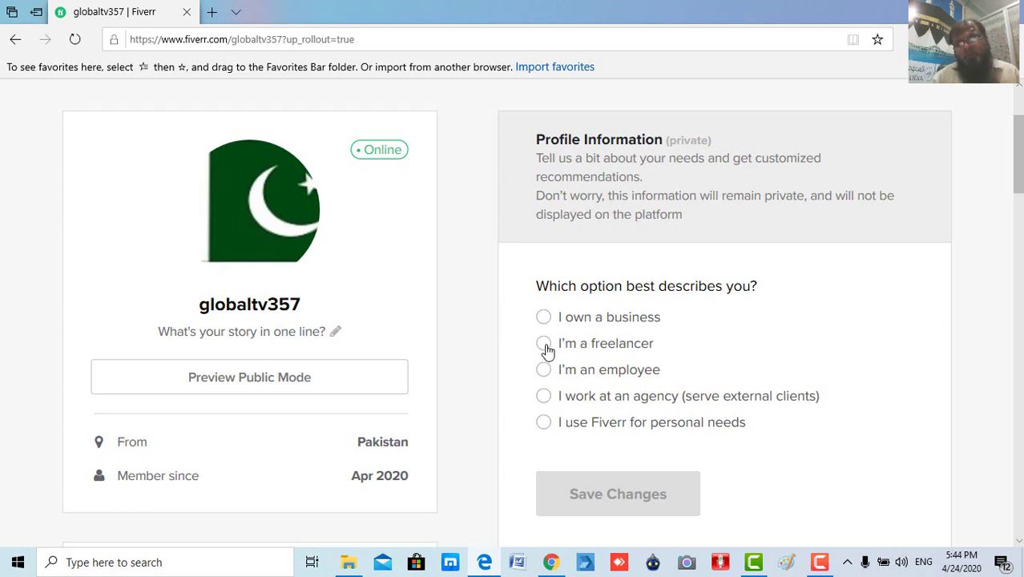
Step: Mark yourself as a freelancer in Data and Records Management and save the profile
left_click(545, 347)
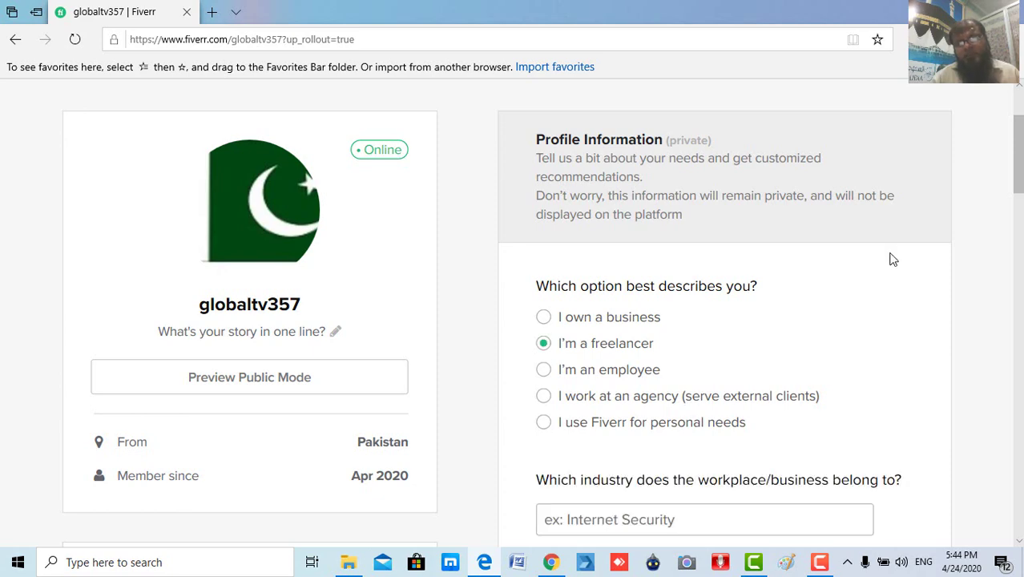
left_click_drag(1019, 178, 1019, 234)
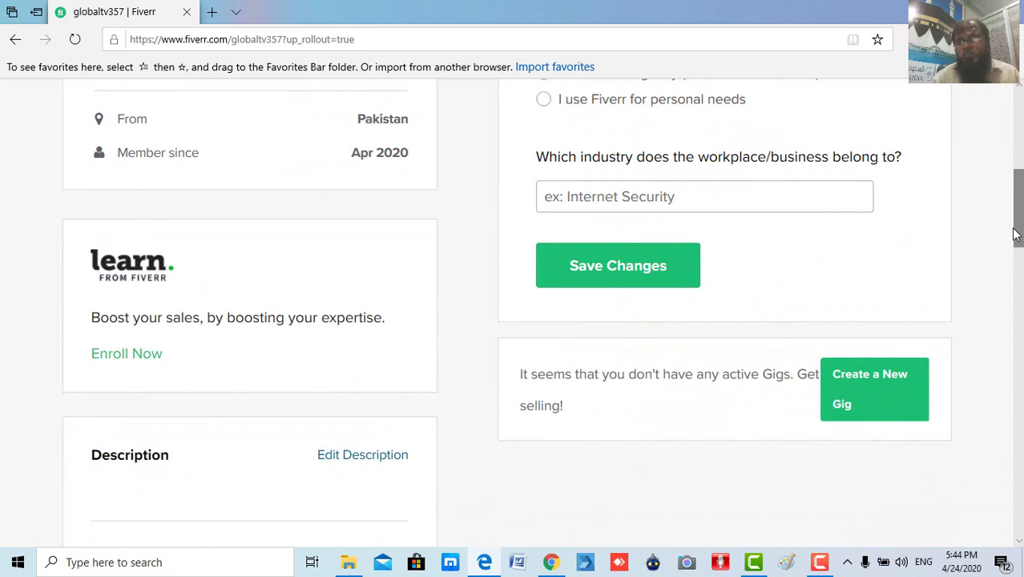
left_click(735, 200)
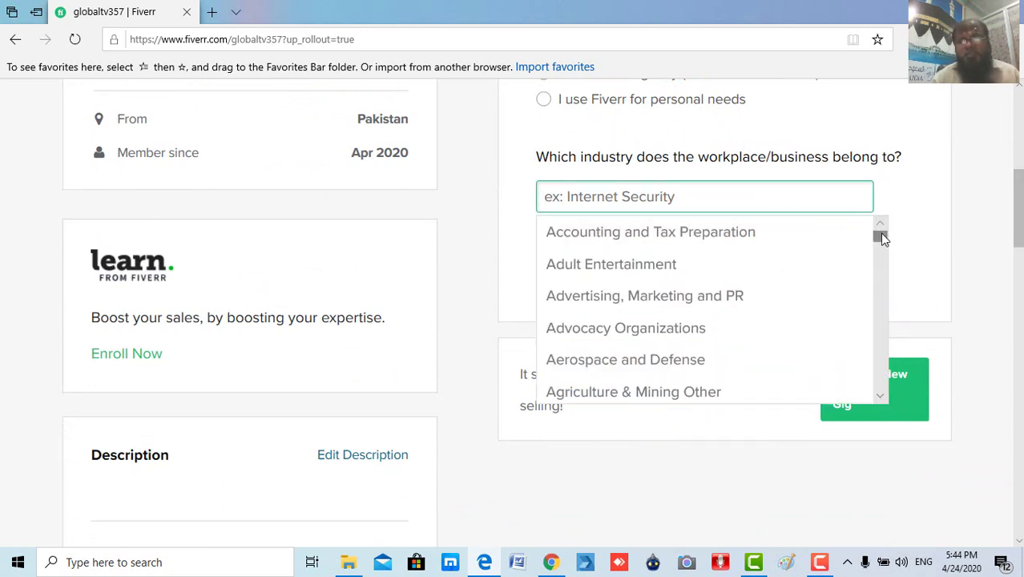
left_click_drag(882, 237, 887, 263)
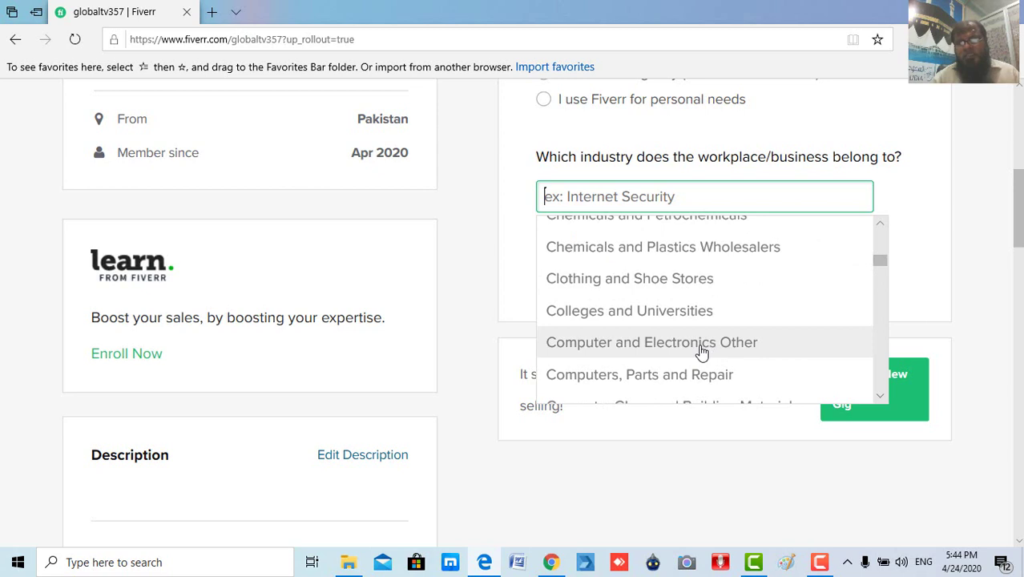
left_click(886, 226)
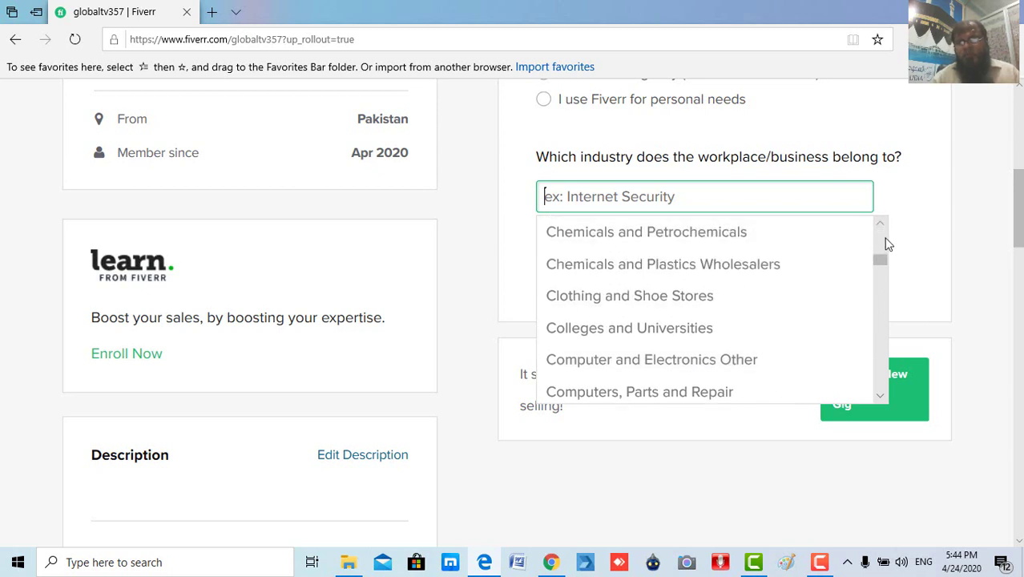
left_click_drag(881, 260, 884, 276)
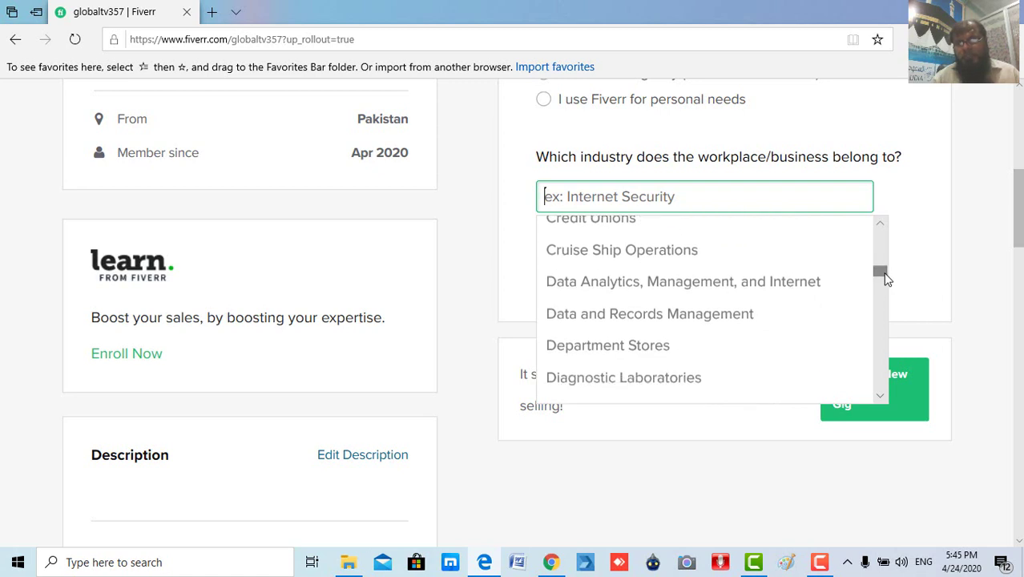
left_click(715, 319)
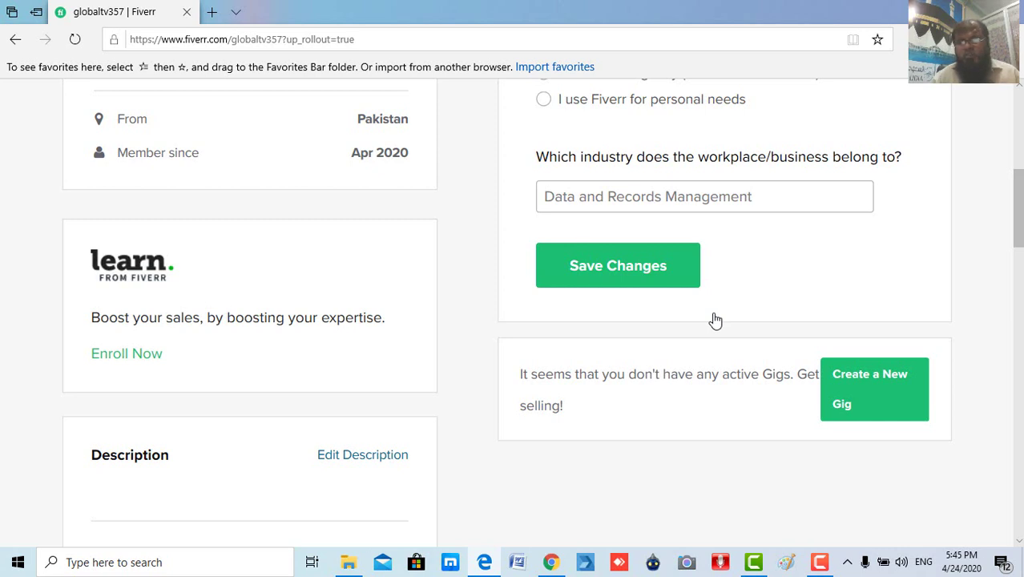
left_click(643, 270)
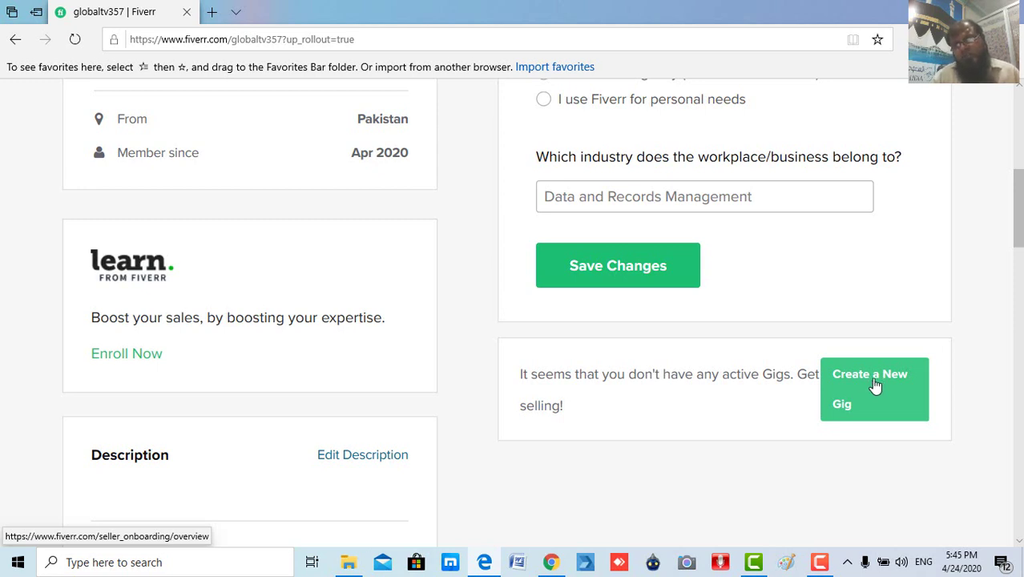
Step: Start a new gig and step through the do's and don'ts overview pages to Personal Info
left_click(873, 389)
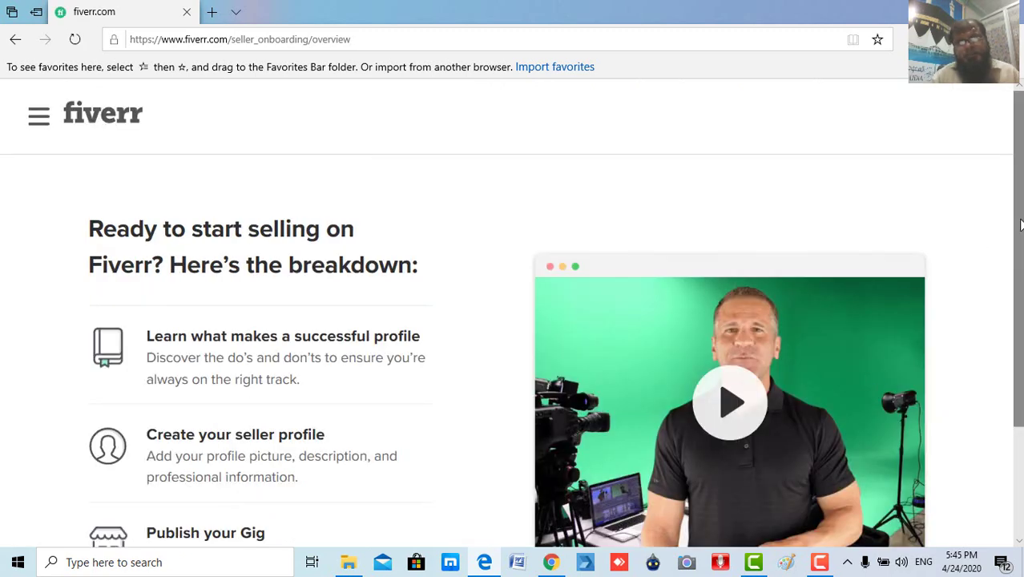
scroll(1020, 225, "down", 1)
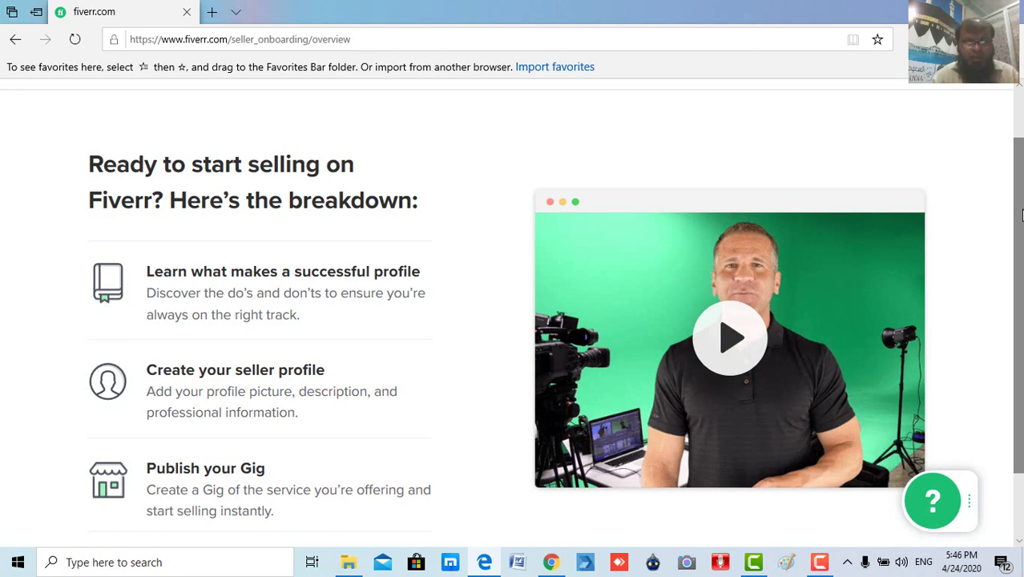
scroll(1018, 214, "down", 2)
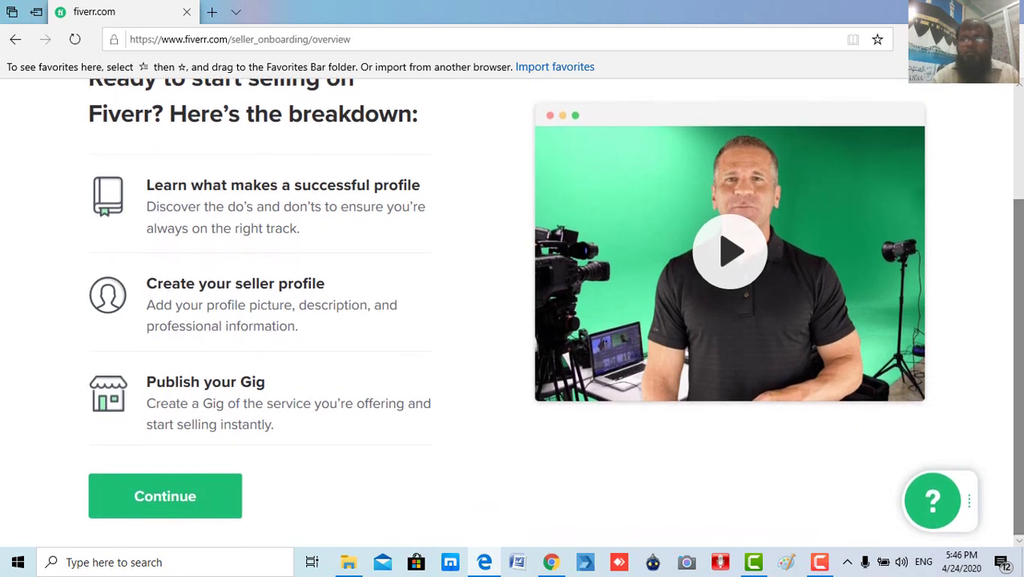
left_click(163, 497)
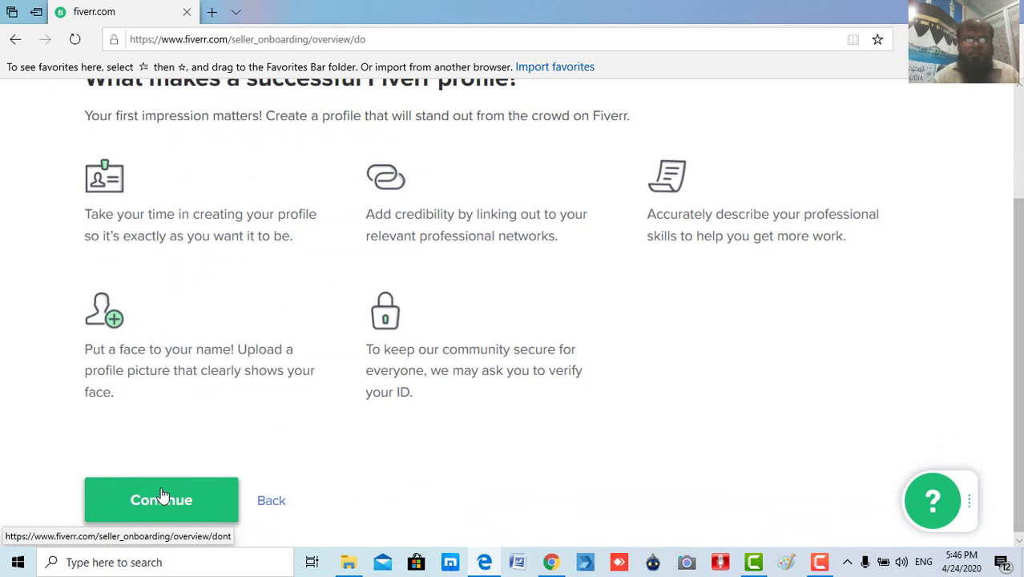
left_click_drag(1020, 286, 1014, 252)
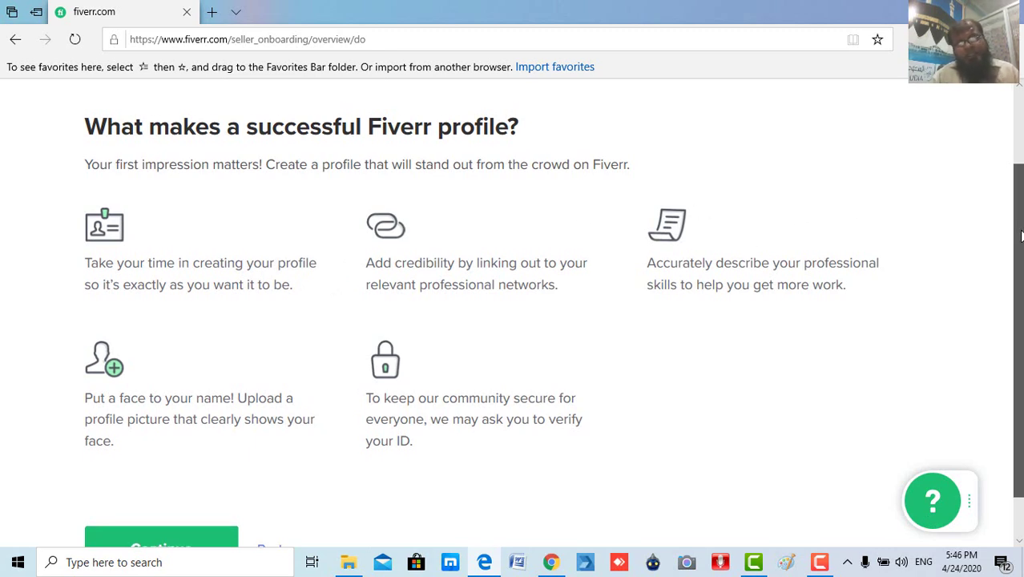
scroll(1022, 232, "down", 1)
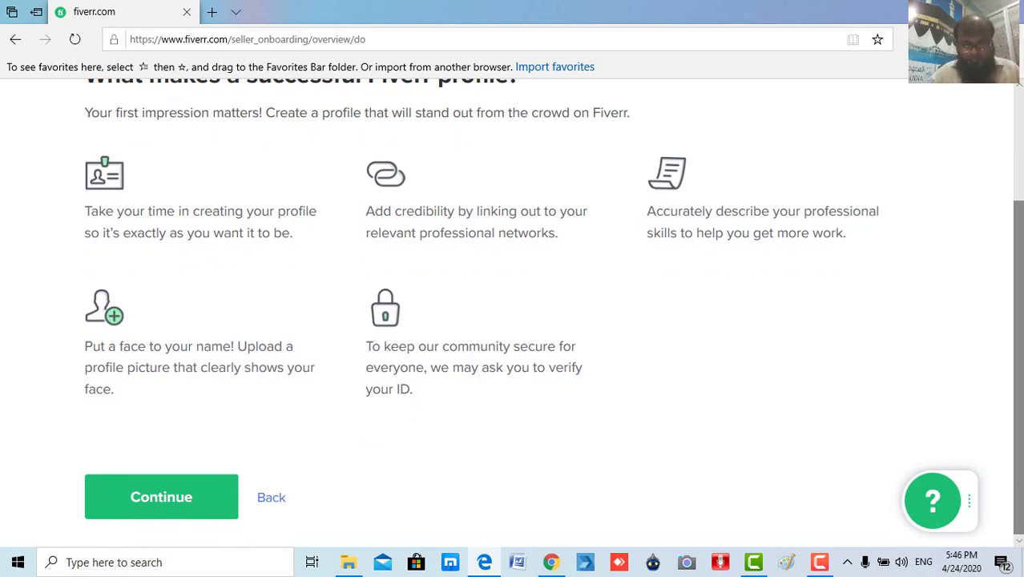
left_click(159, 497)
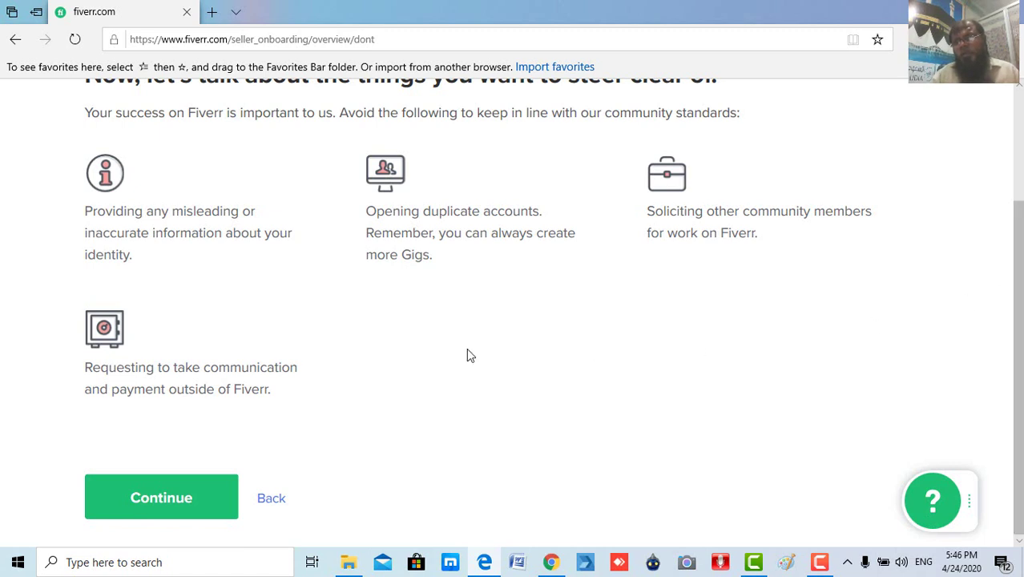
left_click(164, 496)
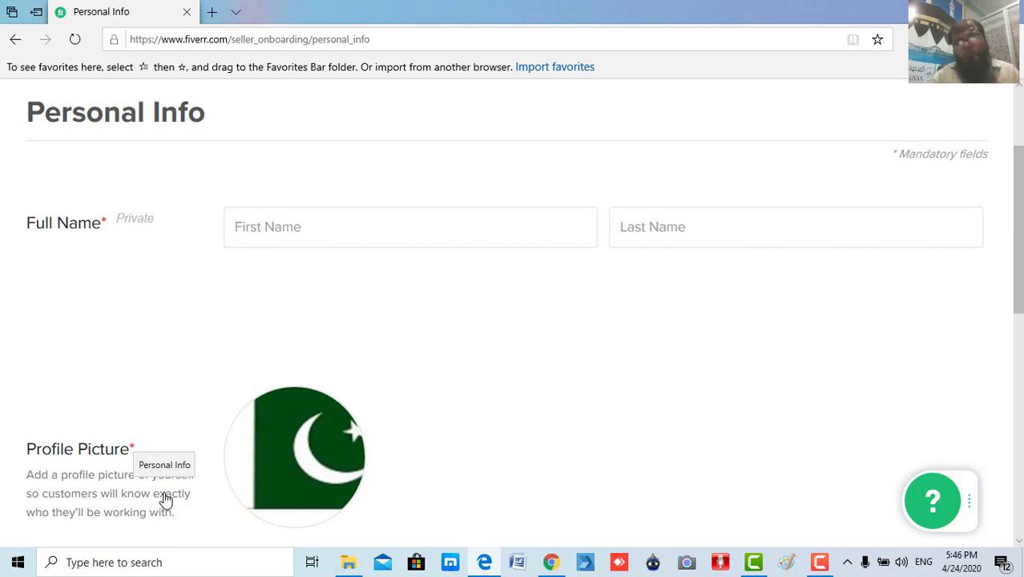
Step: Enter the seller's first and last name, retyping the first name with proper capitalisation
left_click(275, 229)
type("muh")
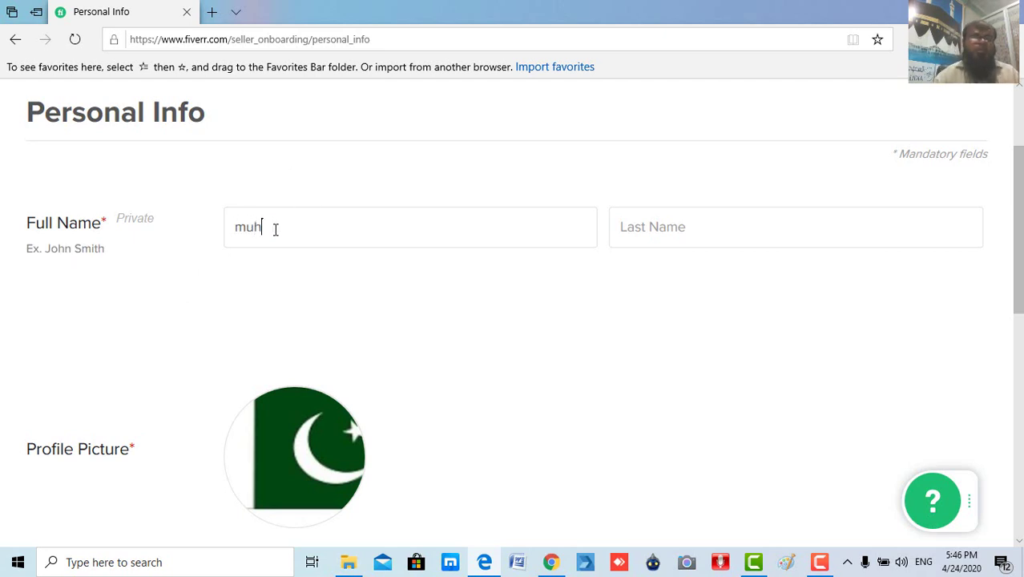
type("ammad")
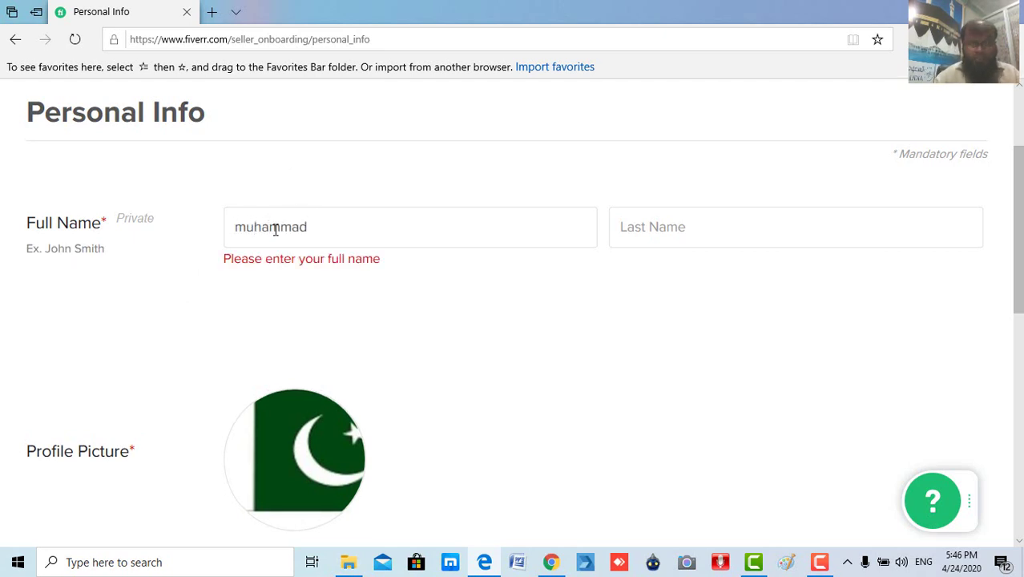
left_click(661, 221)
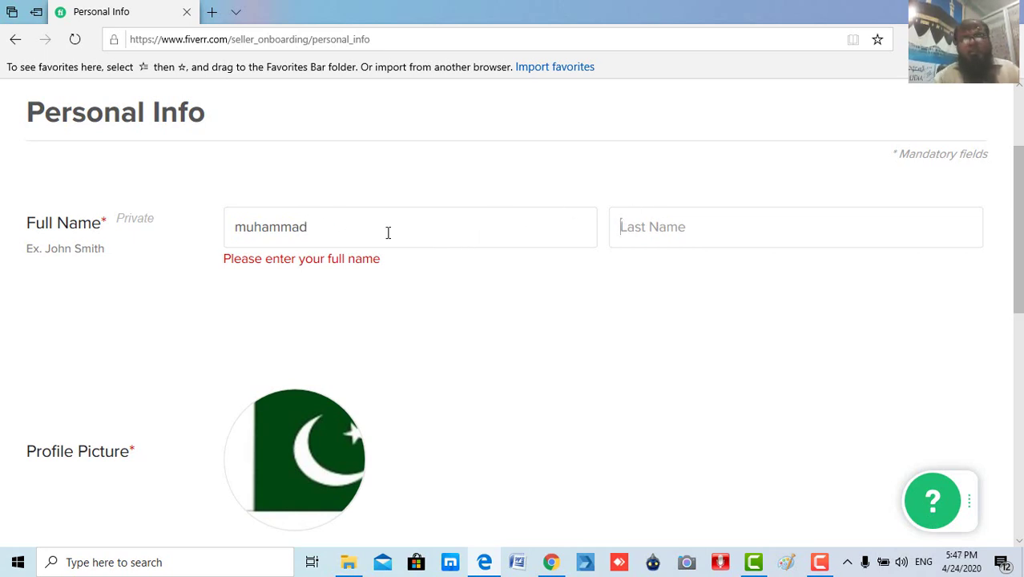
left_click(322, 224)
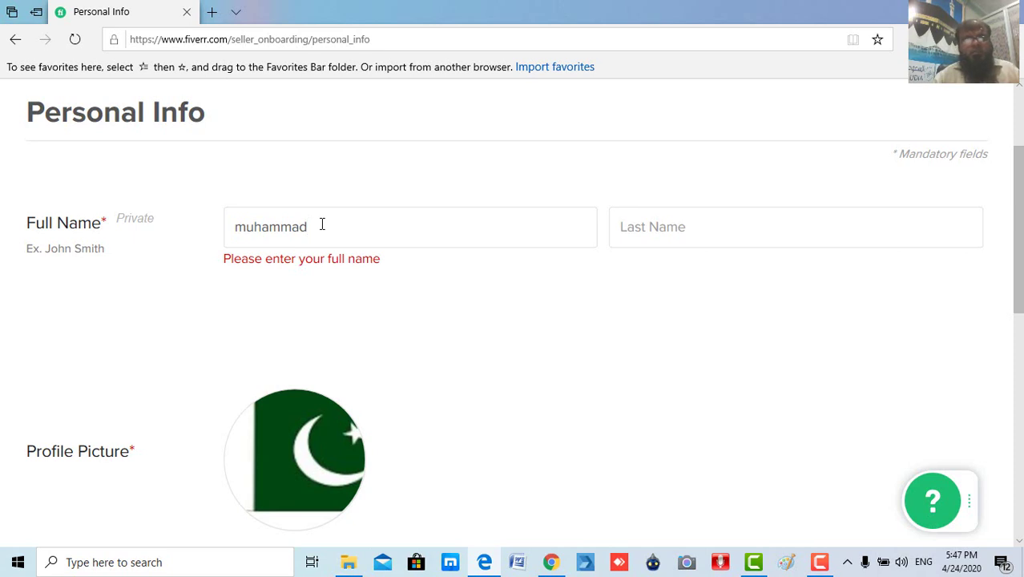
key("BackSpace")
key("BackSpace")
key("BackSpace")
key("BackSpace")
key("BackSpace")
key("BackSpace")
key("BackSpace")
key("BackSpace")
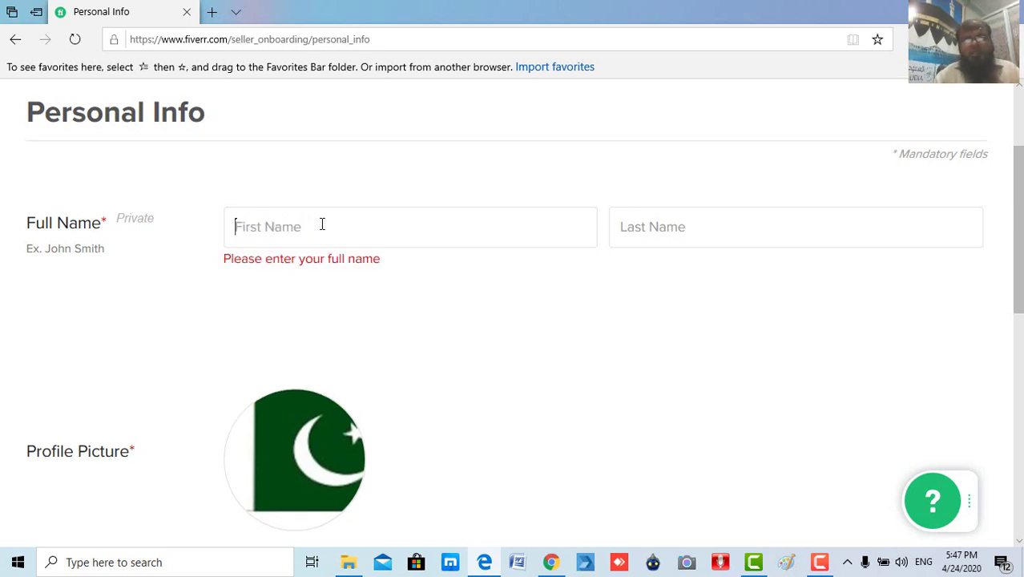
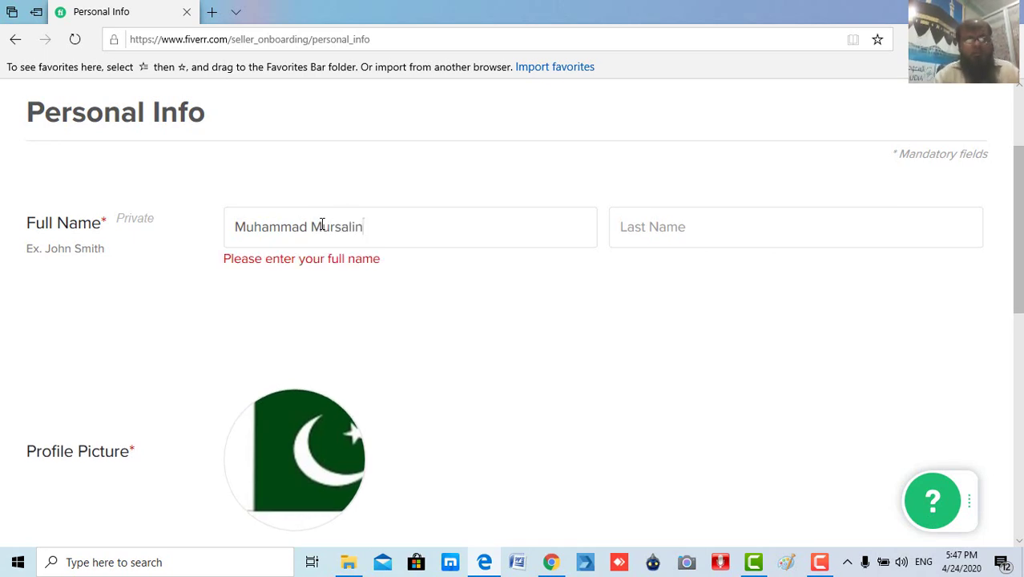
left_click(645, 226)
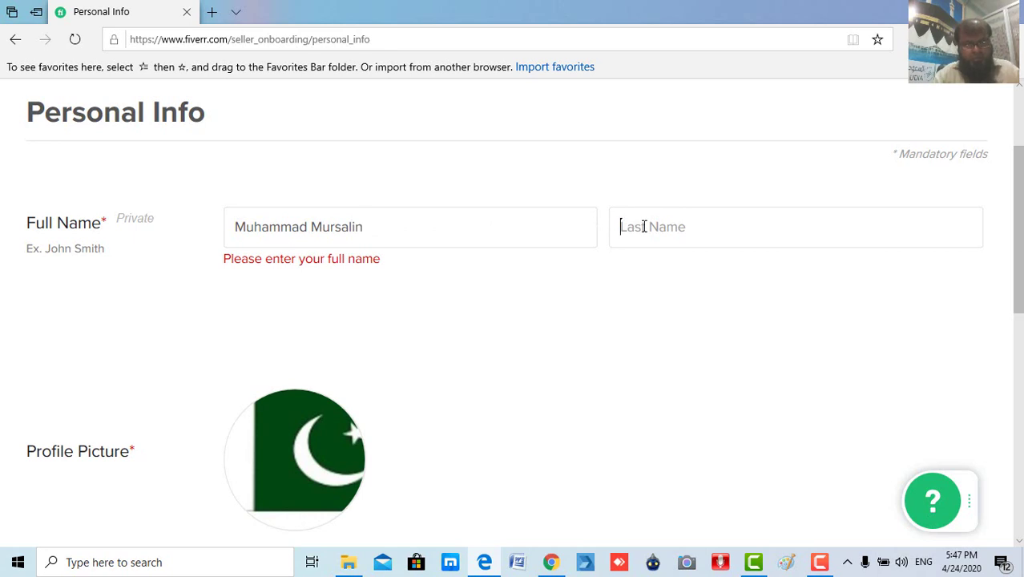
type("Jam")
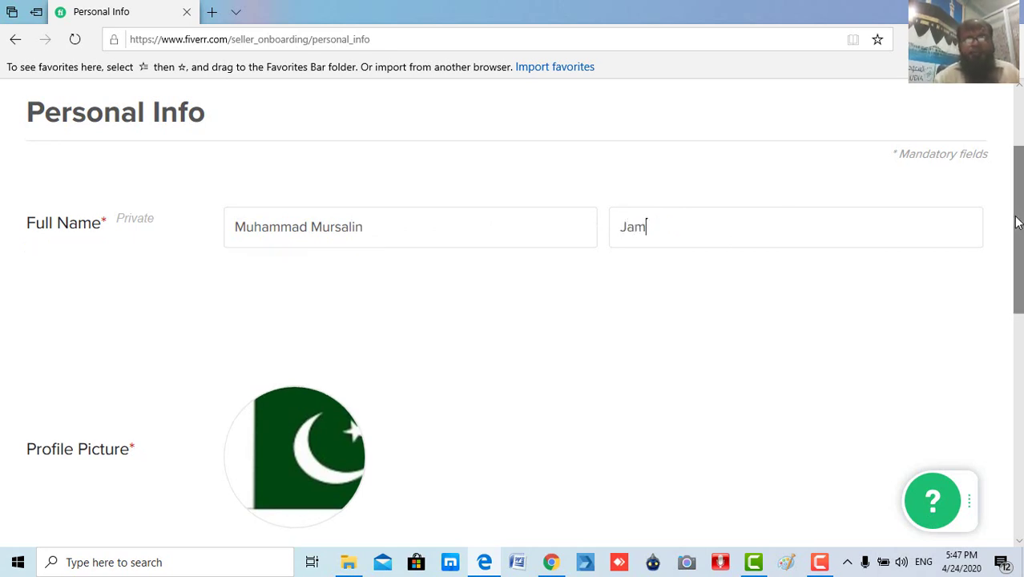
left_click_drag(1021, 225, 1021, 357)
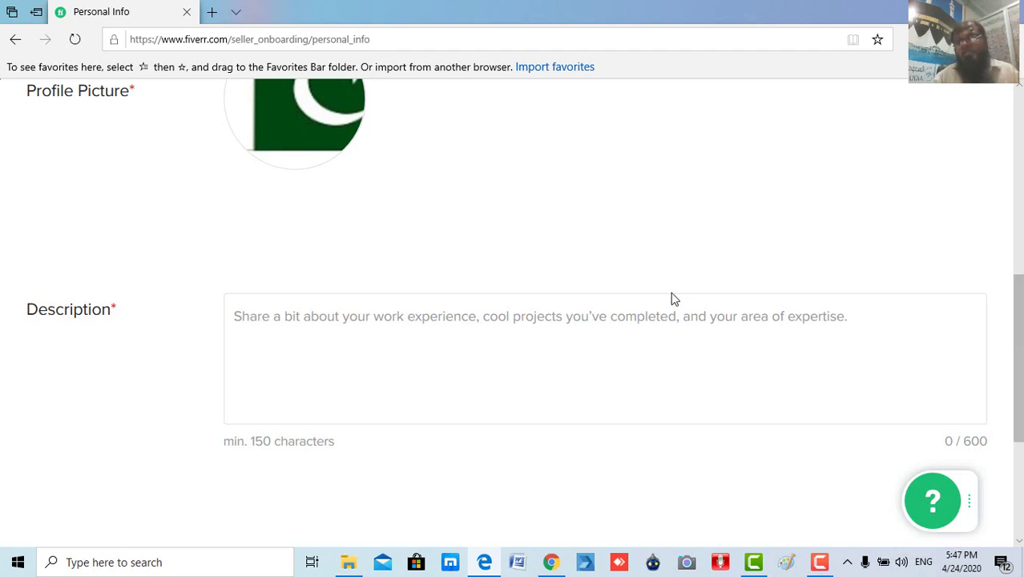
left_click(384, 316)
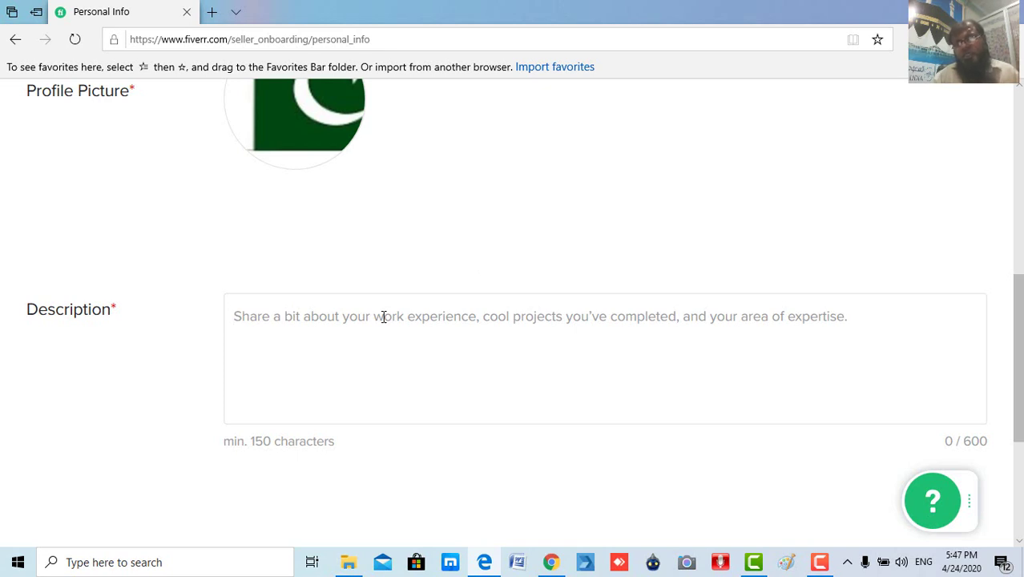
Step: Describe yourself as a graphic designer with 5 years' experience and many completed projects
type("I ")
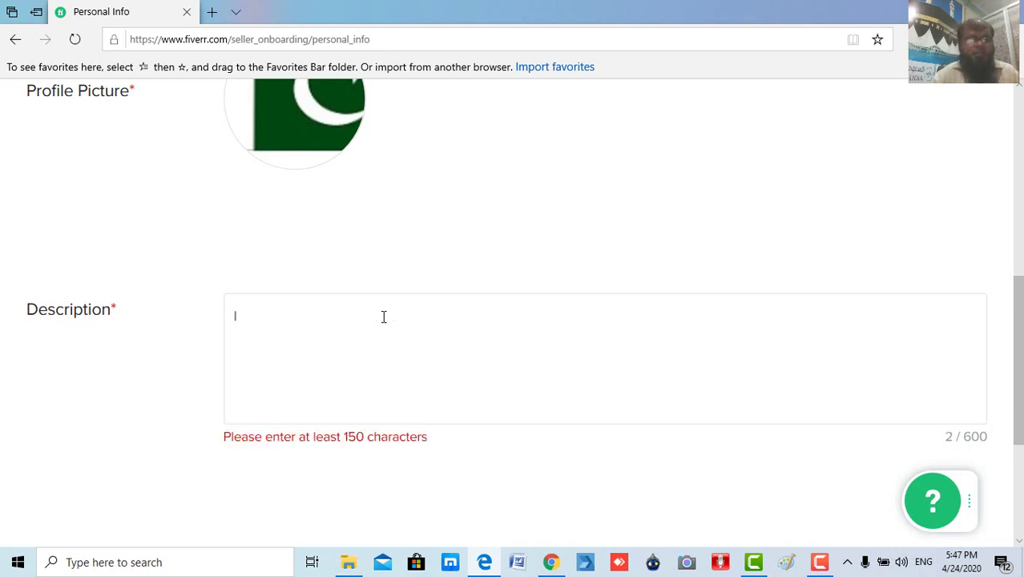
type("am a ")
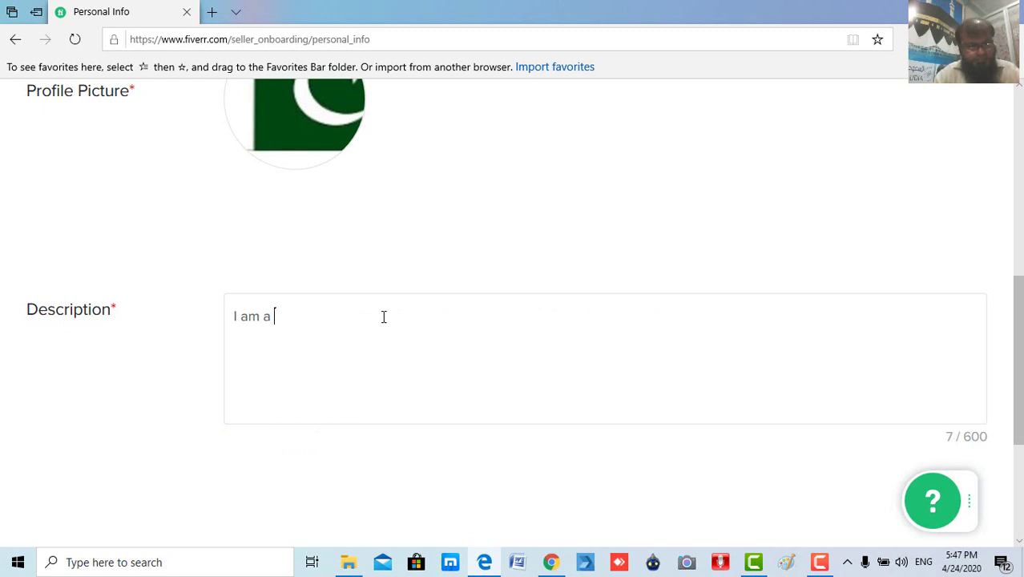
type("grap")
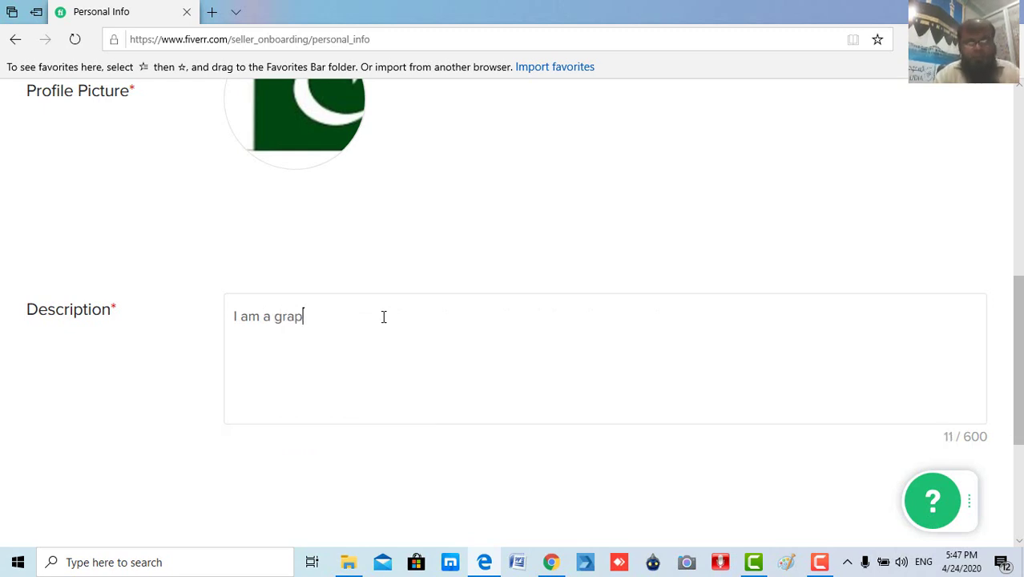
type("hic ")
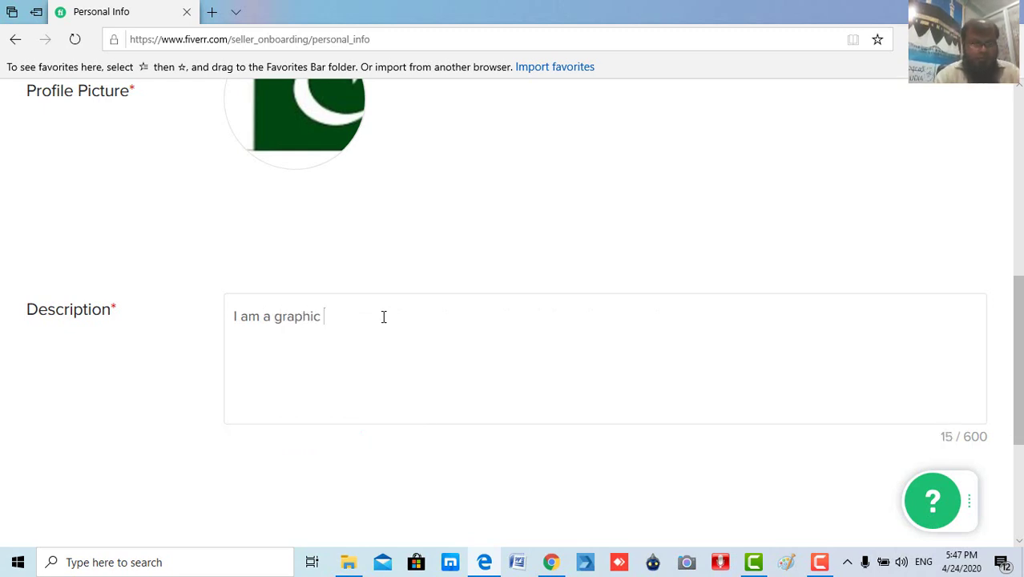
type("desig")
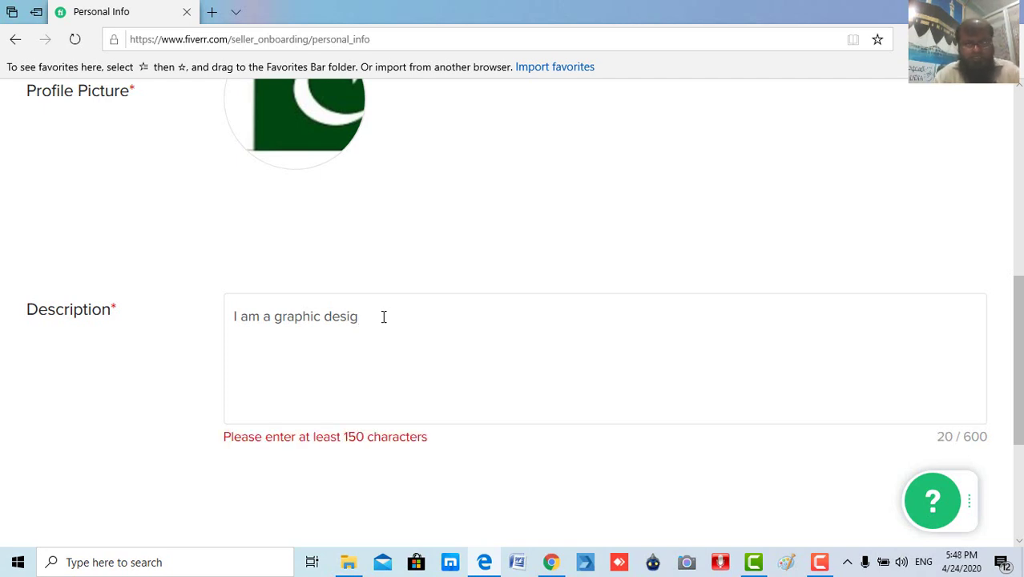
type("ner ")
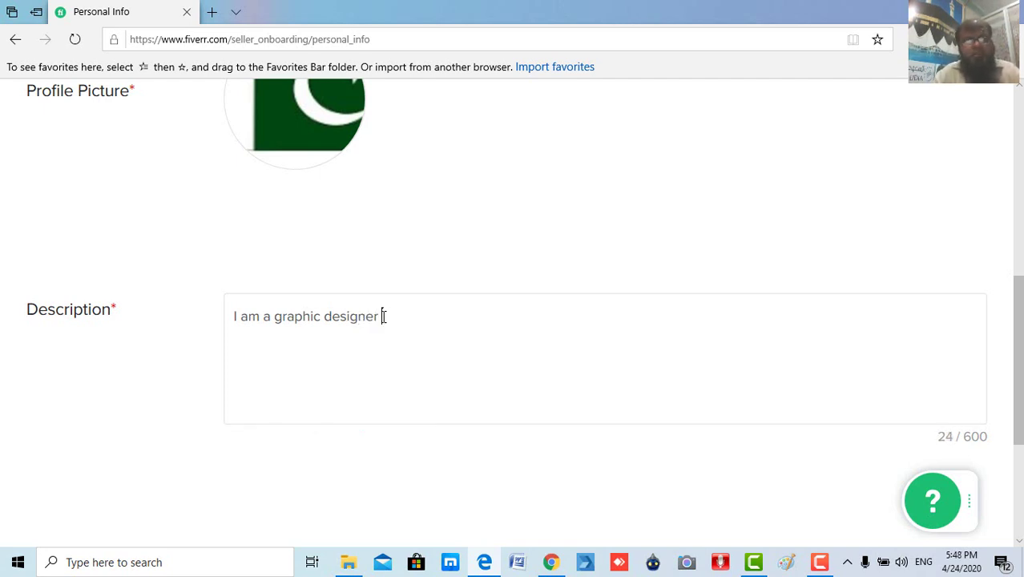
type("with")
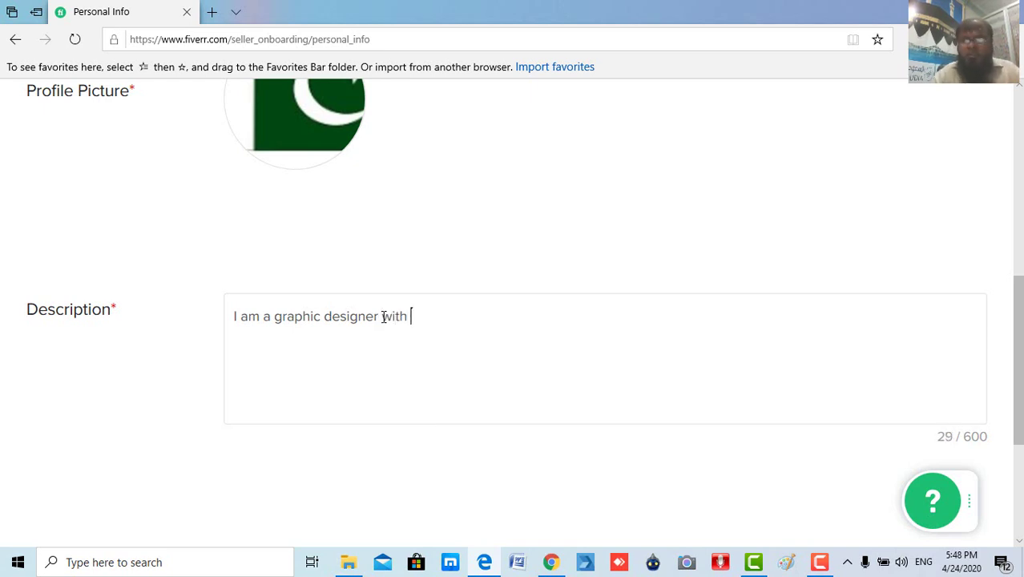
type(" 5 you")
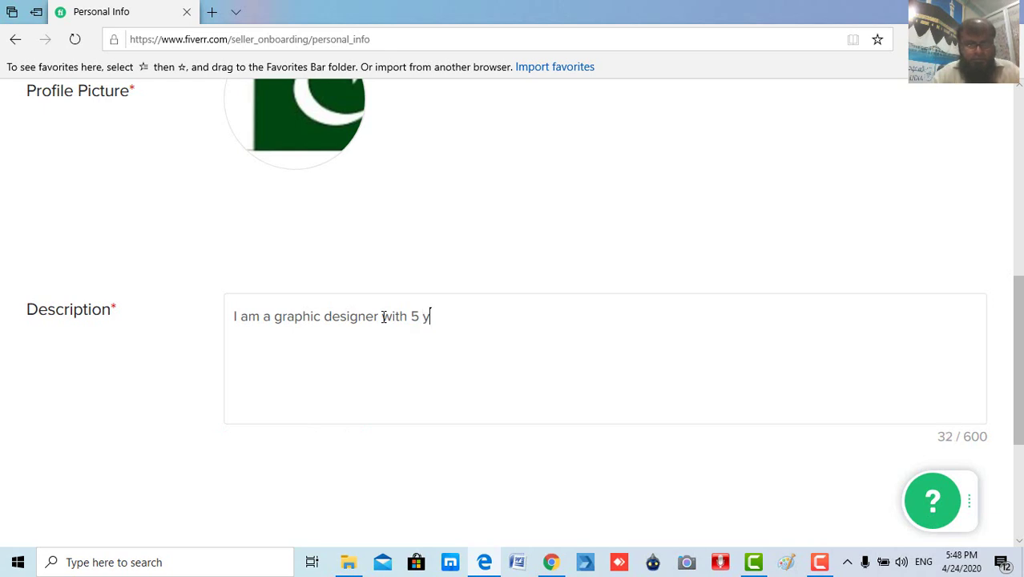
key("BackSpace")
key("BackSpace")
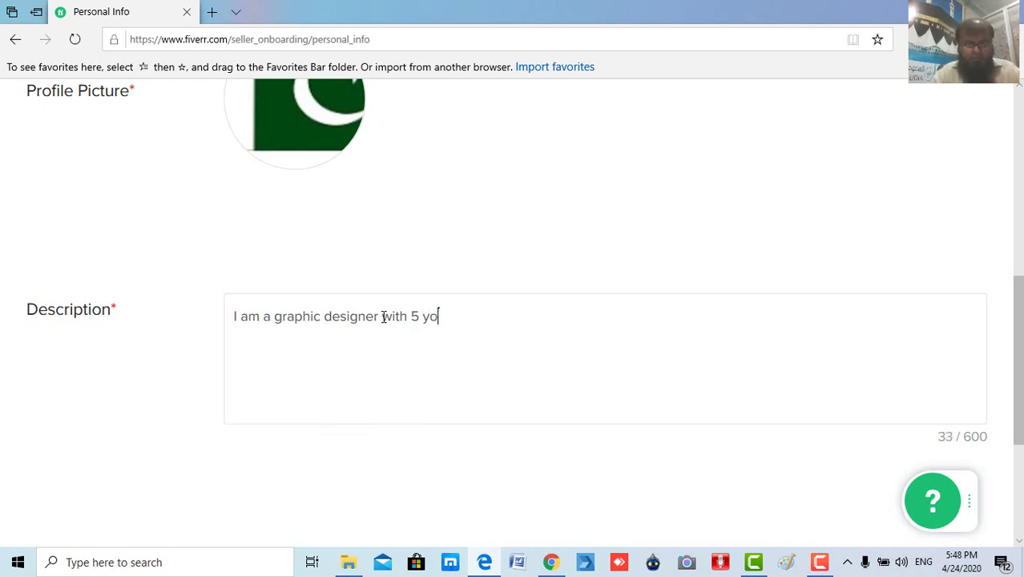
type("ear")
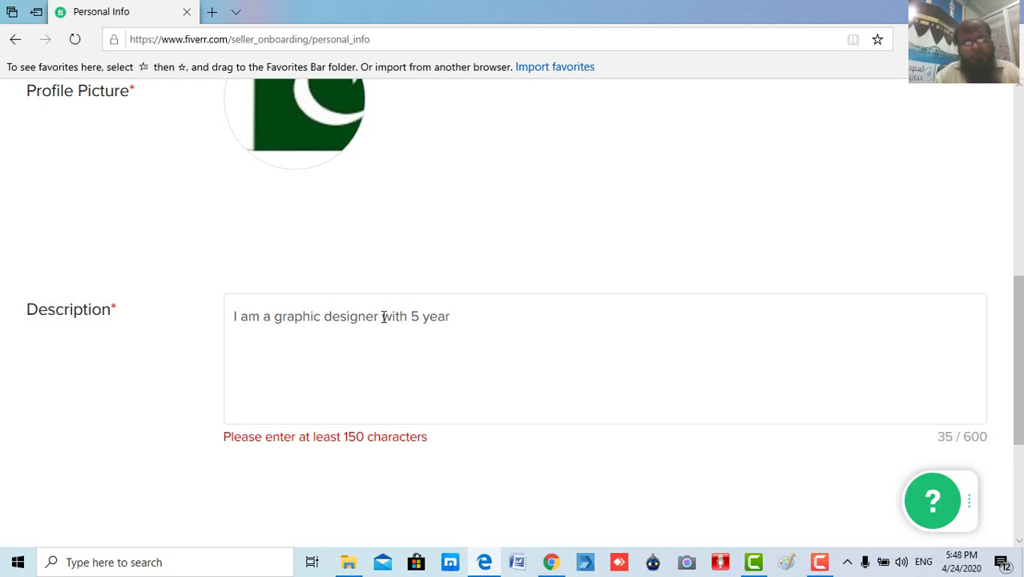
type(" ex")
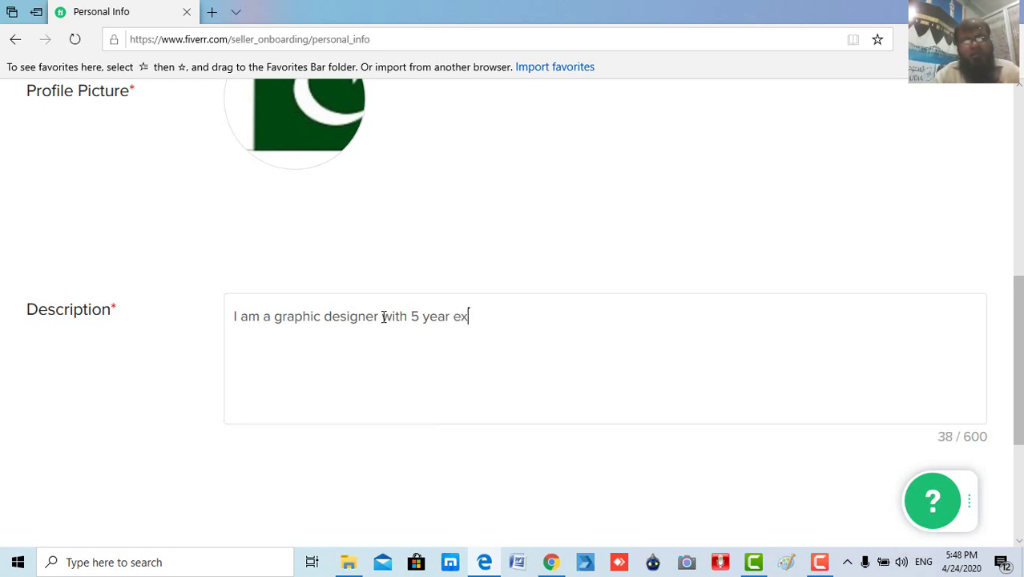
type("perien")
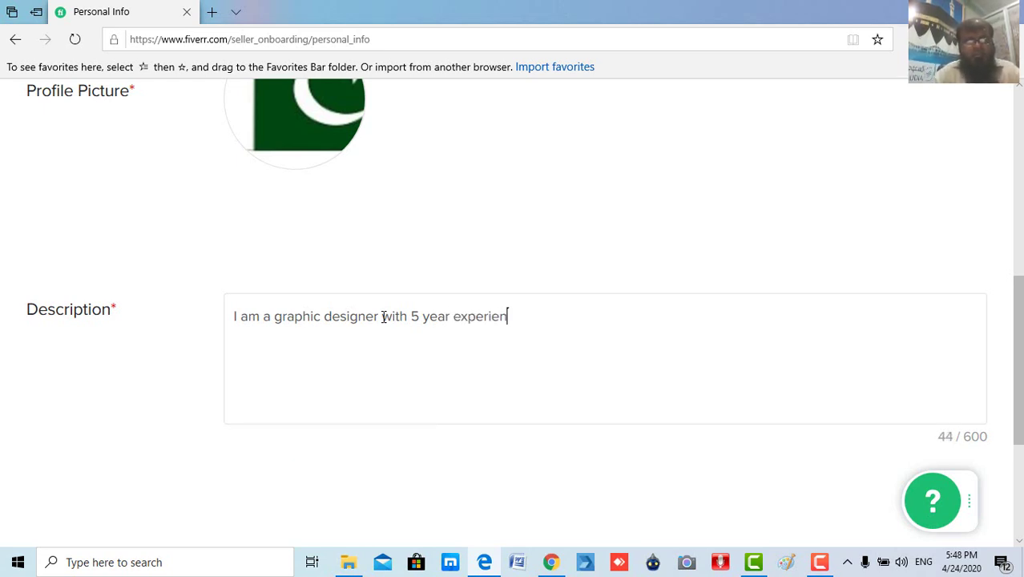
type("ce. ")
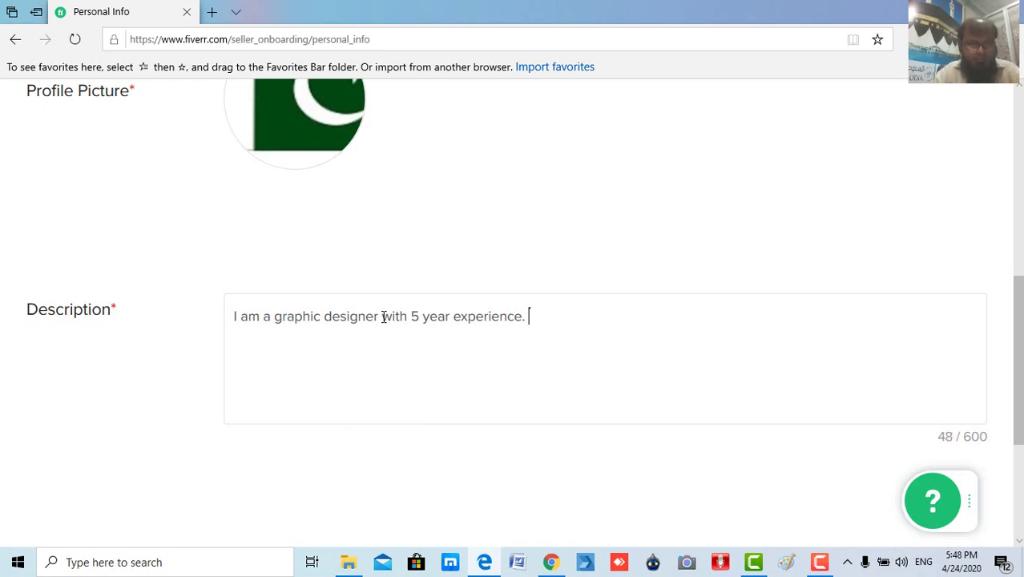
type("I hav")
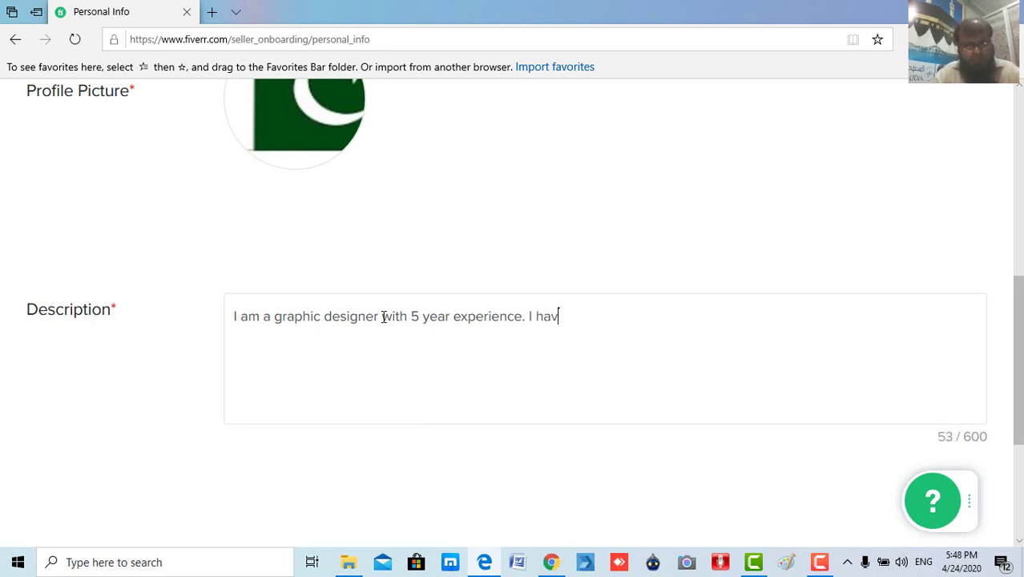
type("e com")
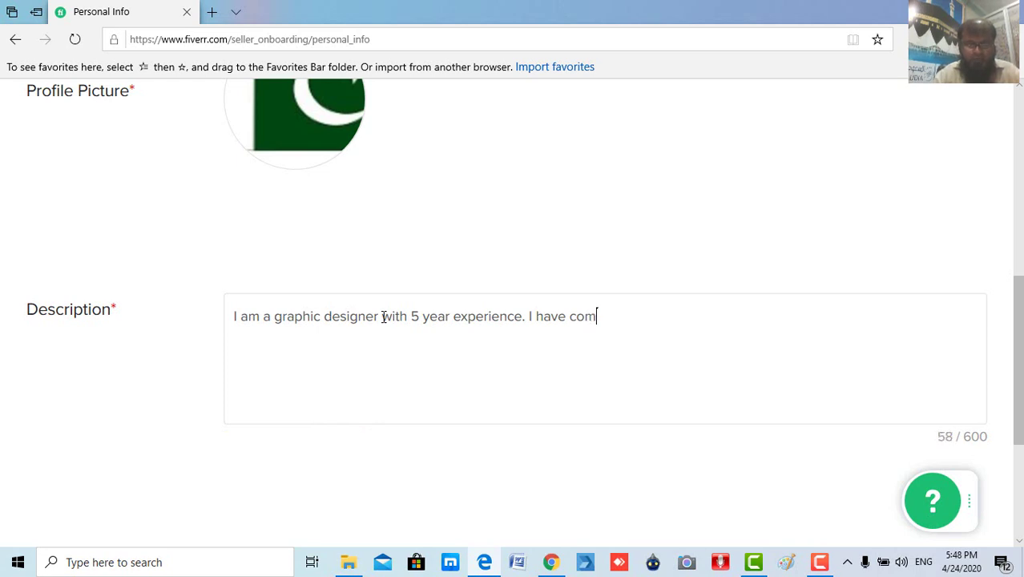
type("pleted")
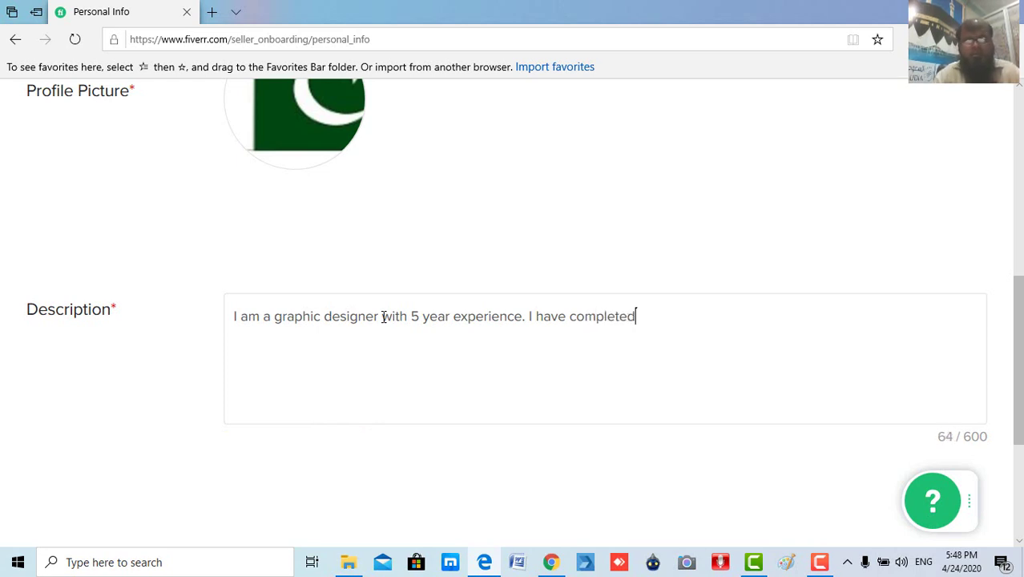
type(" many ")
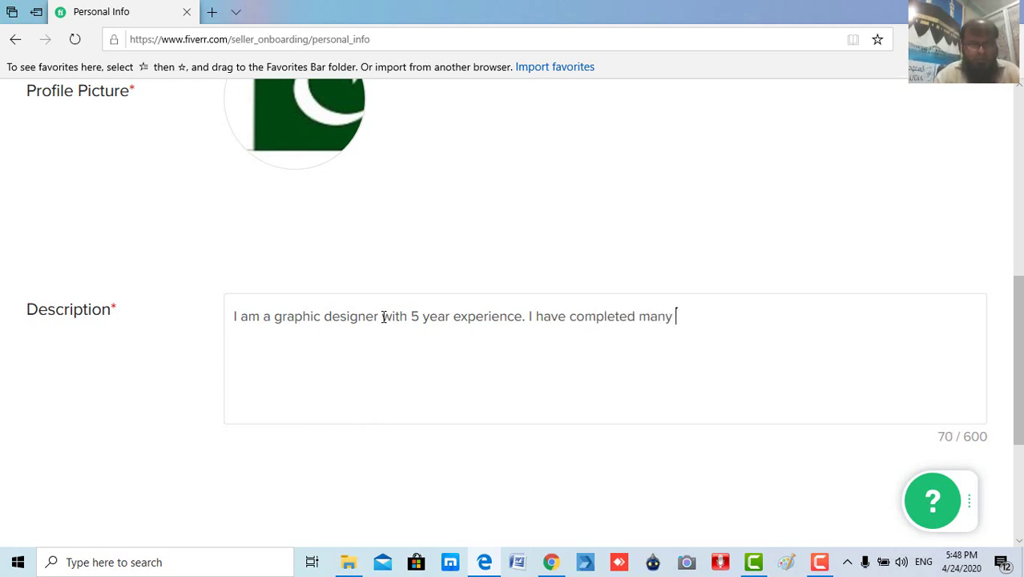
type("proj")
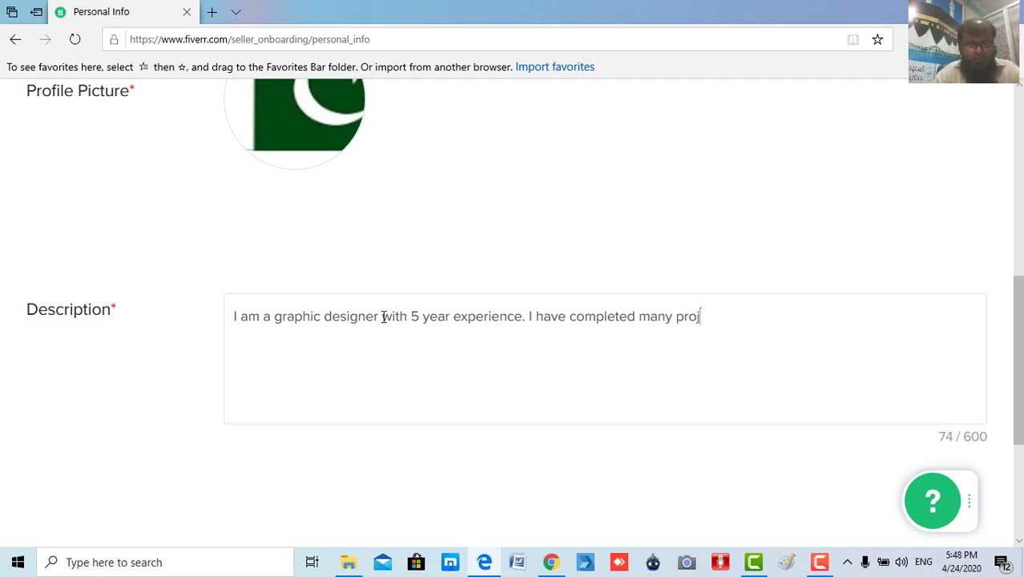
type("ects")
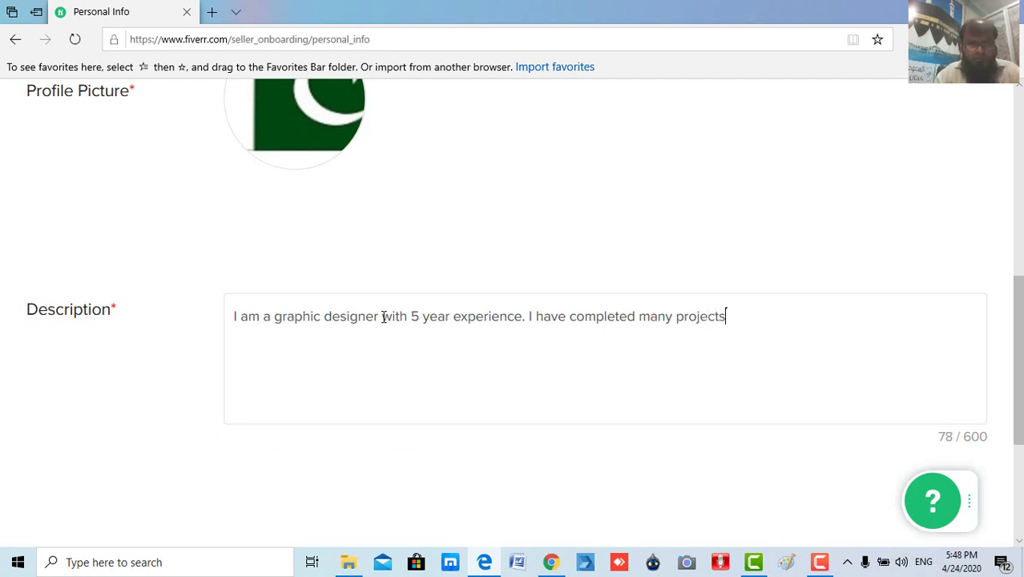
type(". ")
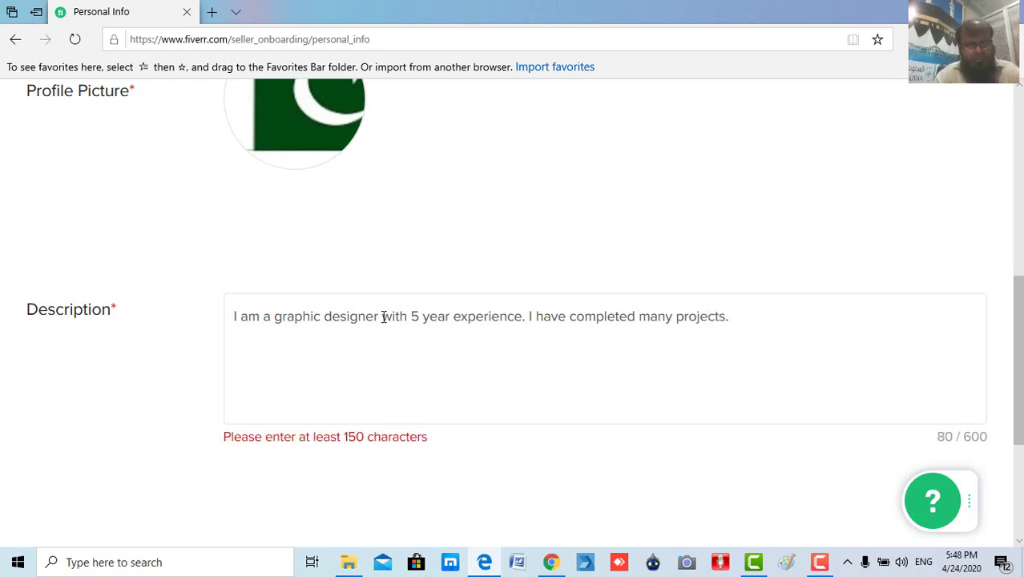
type("the")
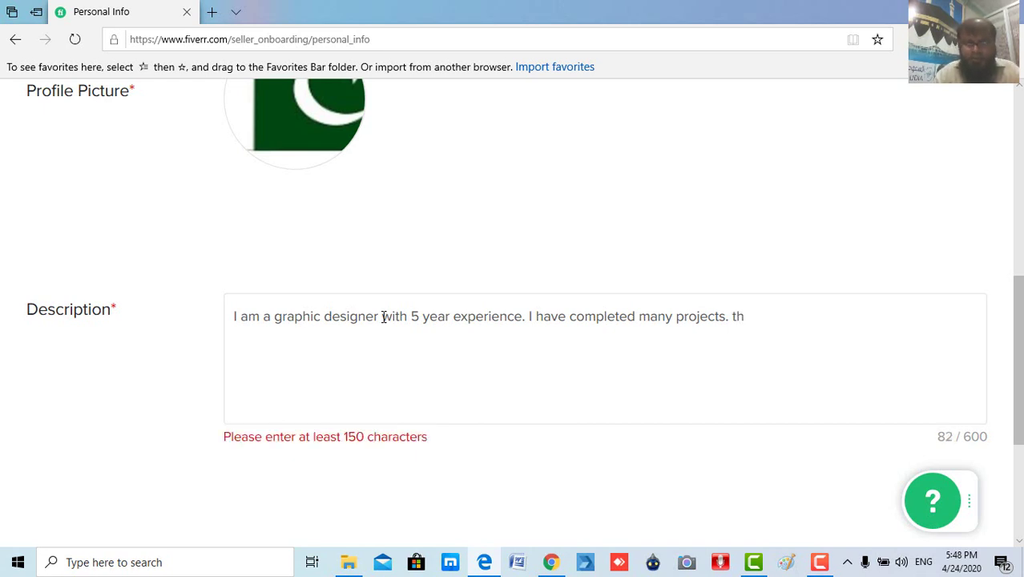
key("BackSpace")
key("BackSpace")
key("BackSpace")
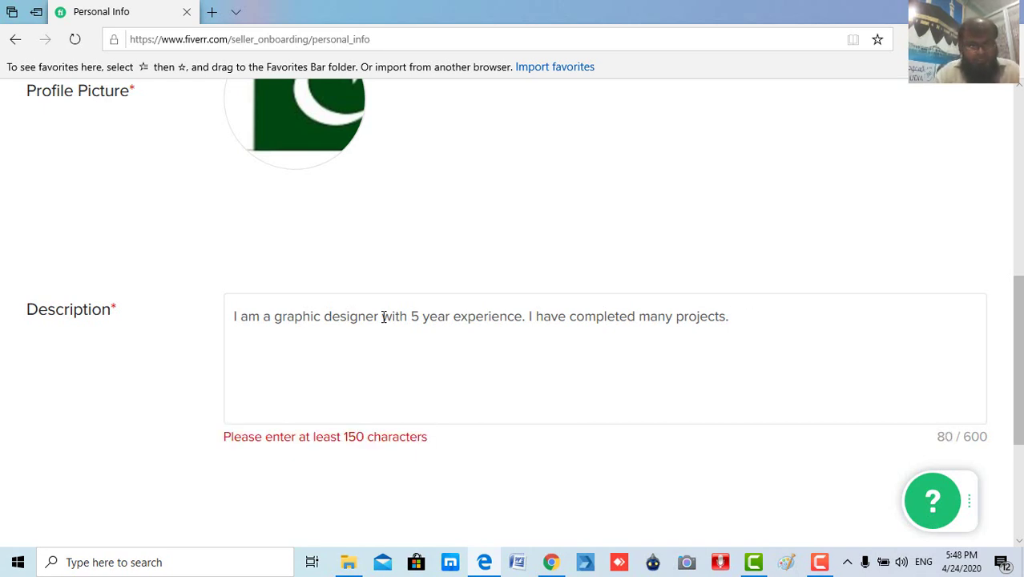
type("h")
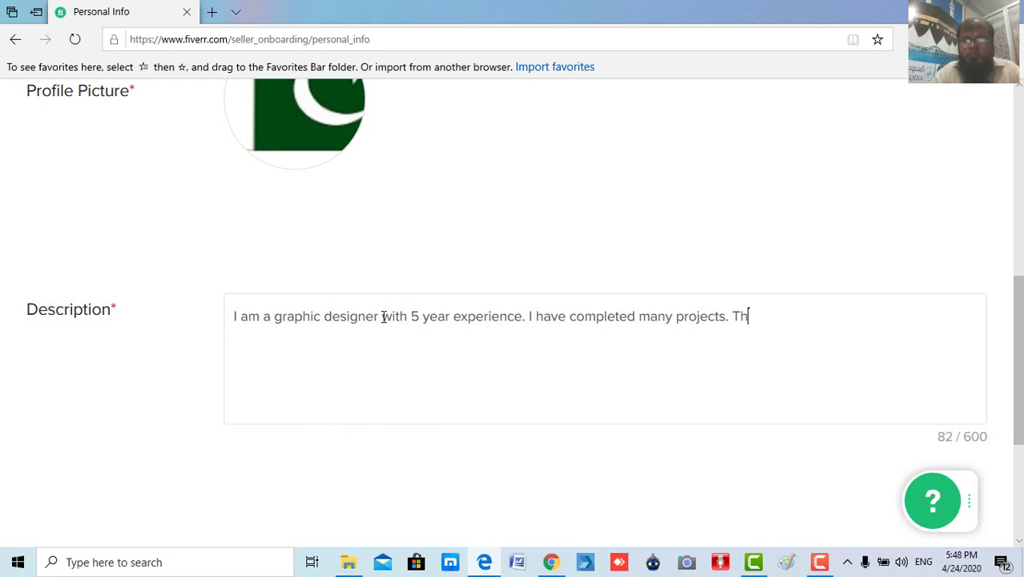
type("e sa")
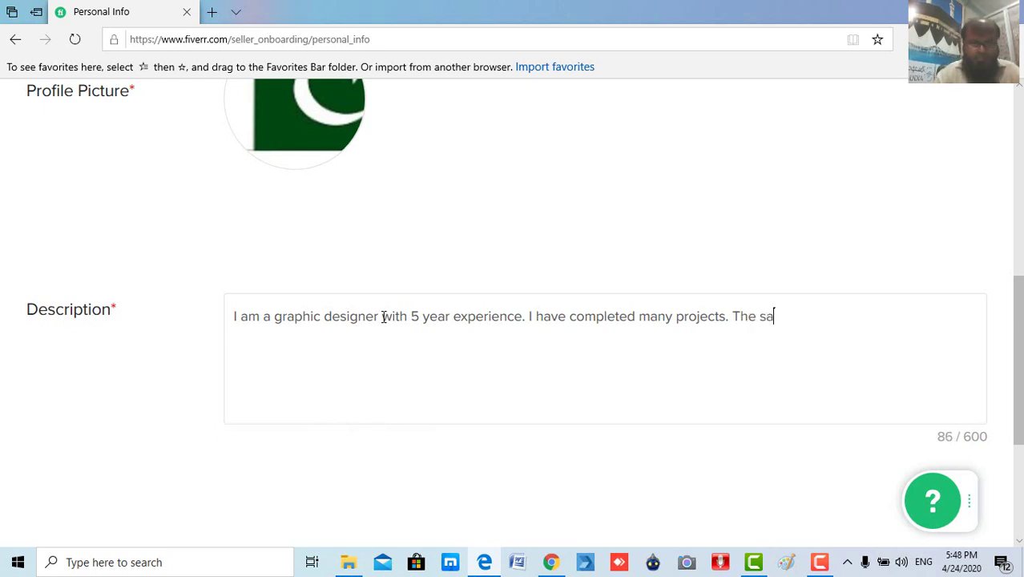
type("tisf")
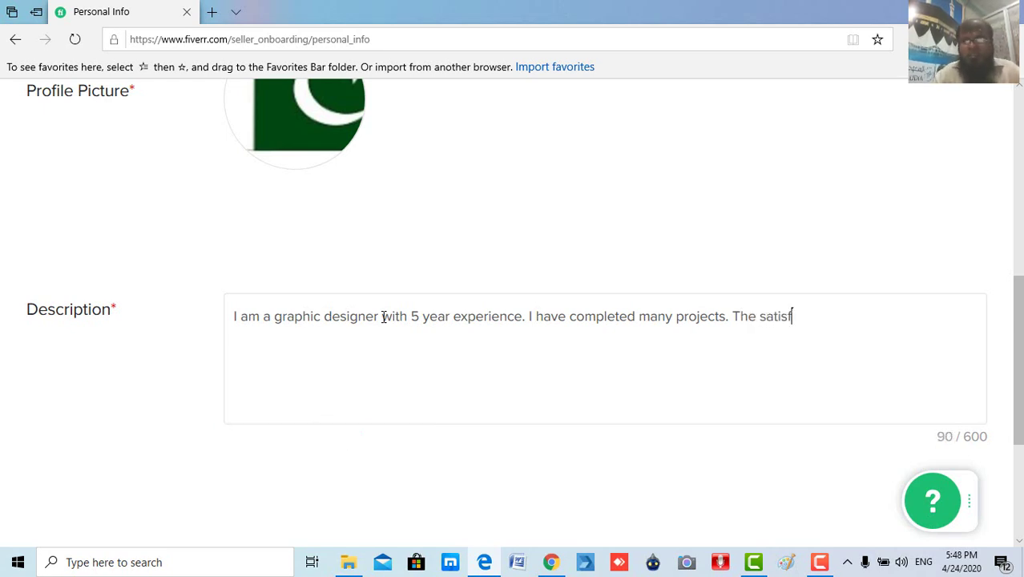
type("action")
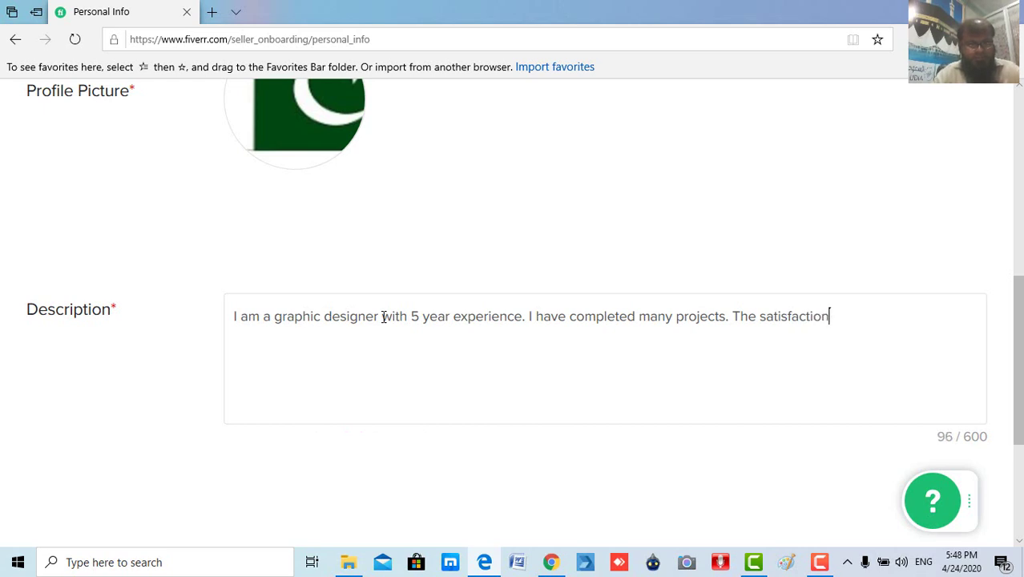
type(" of ")
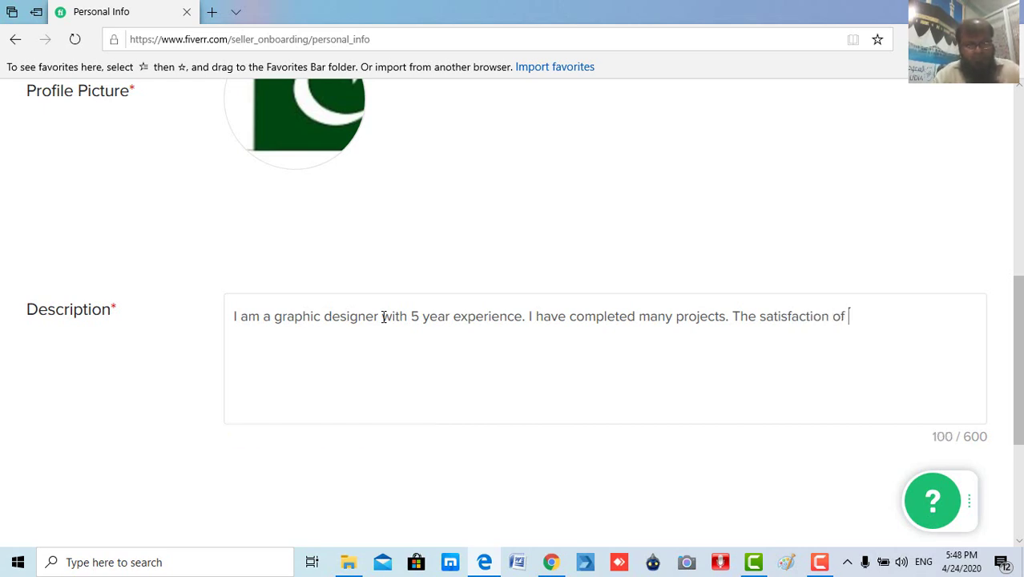
type("my cus")
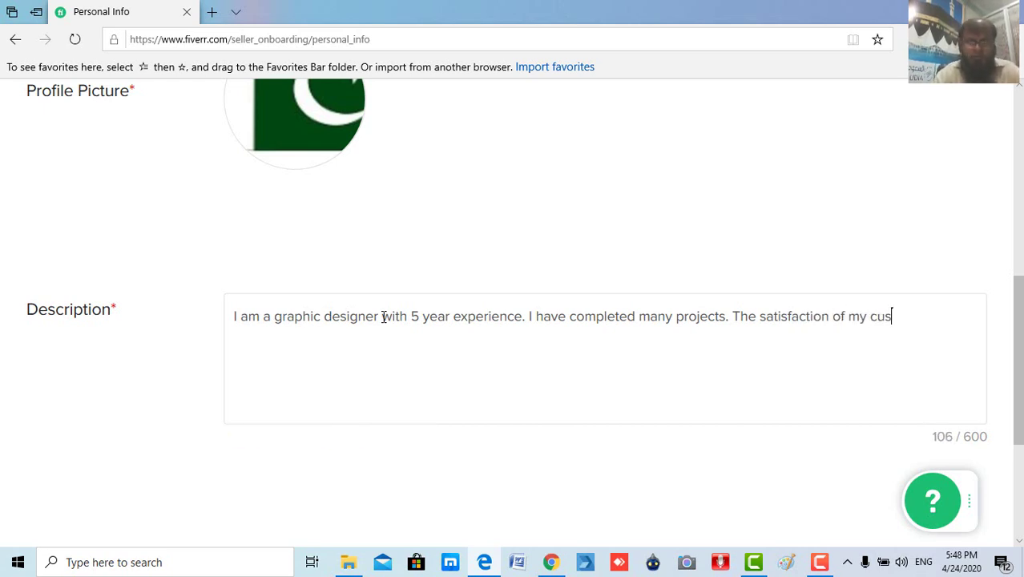
type("tomer")
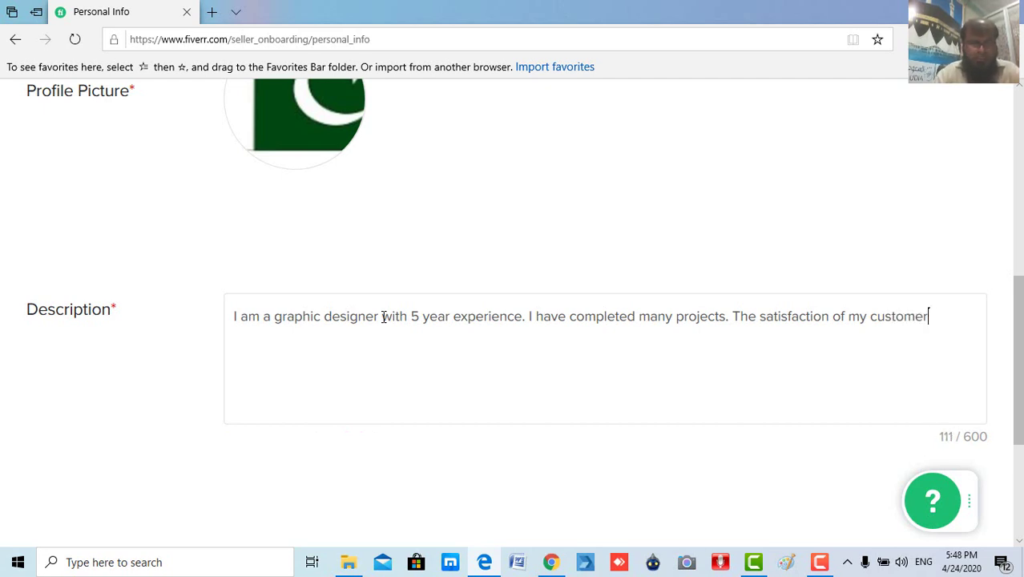
type(" is ")
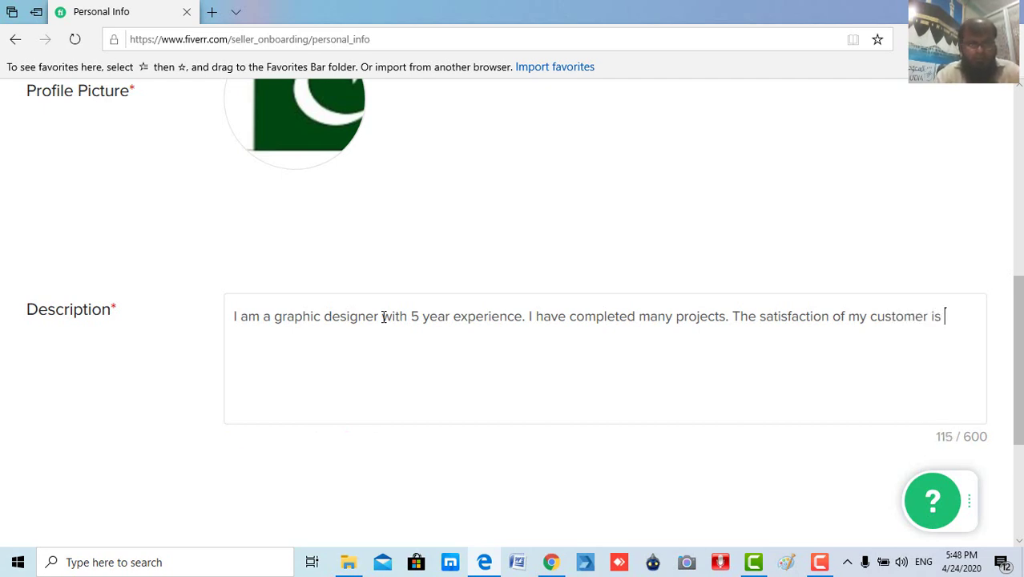
type("mymain")
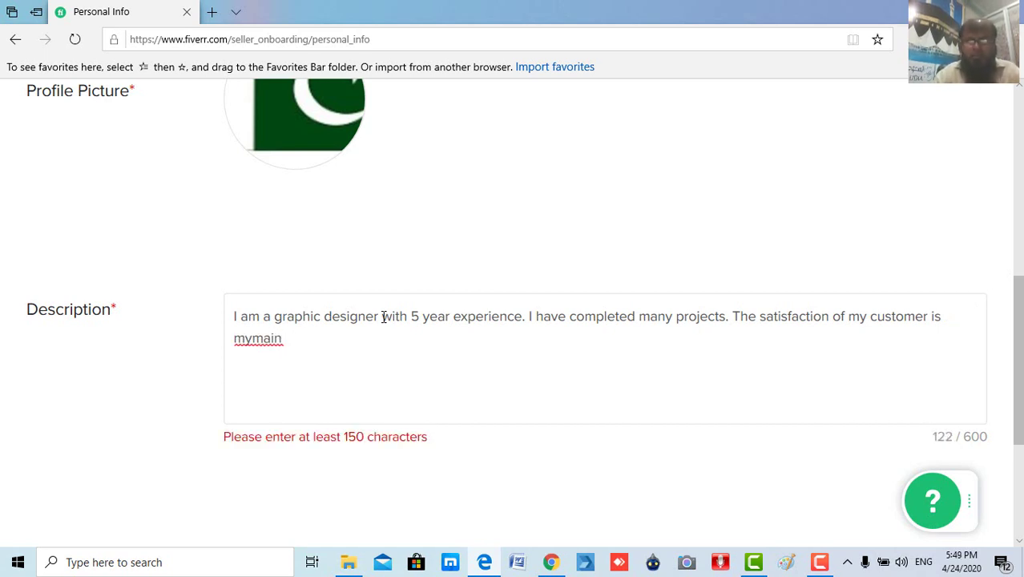
Step: Complete the sentence so customer satisfaction is 'my main object.'
left_click(252, 338)
left_click_drag(253, 340, 298, 346)
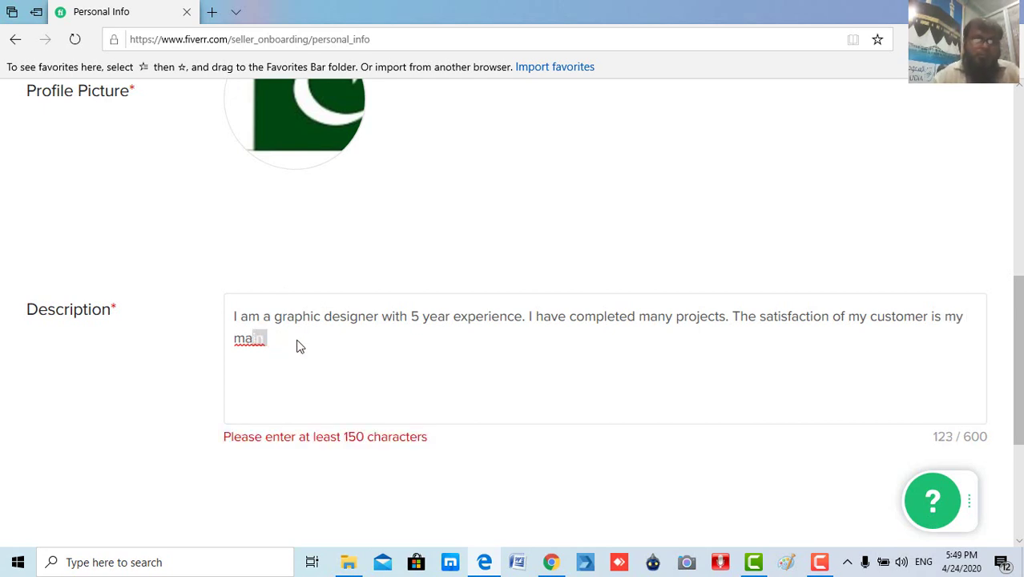
left_click(286, 346)
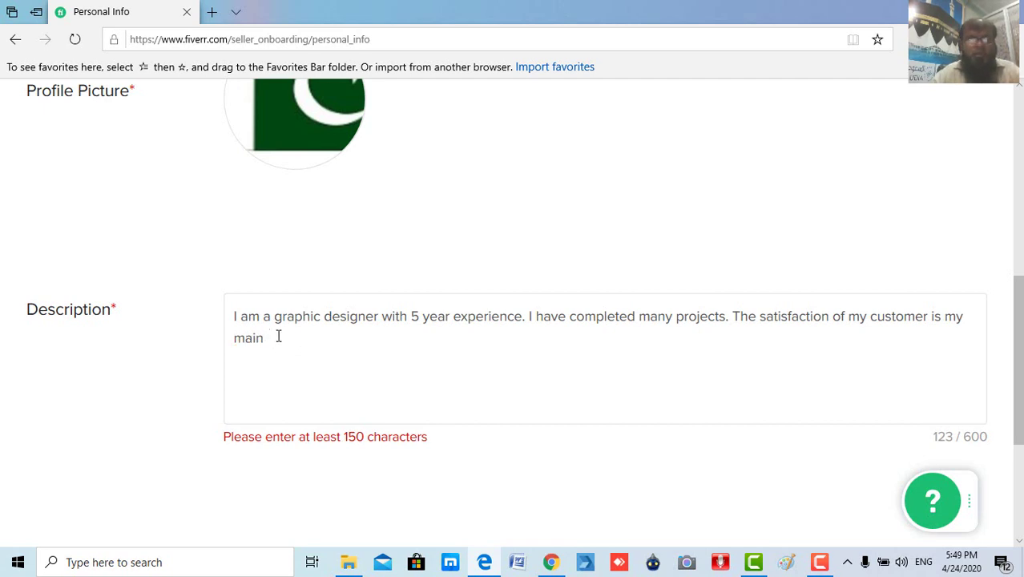
type("ob")
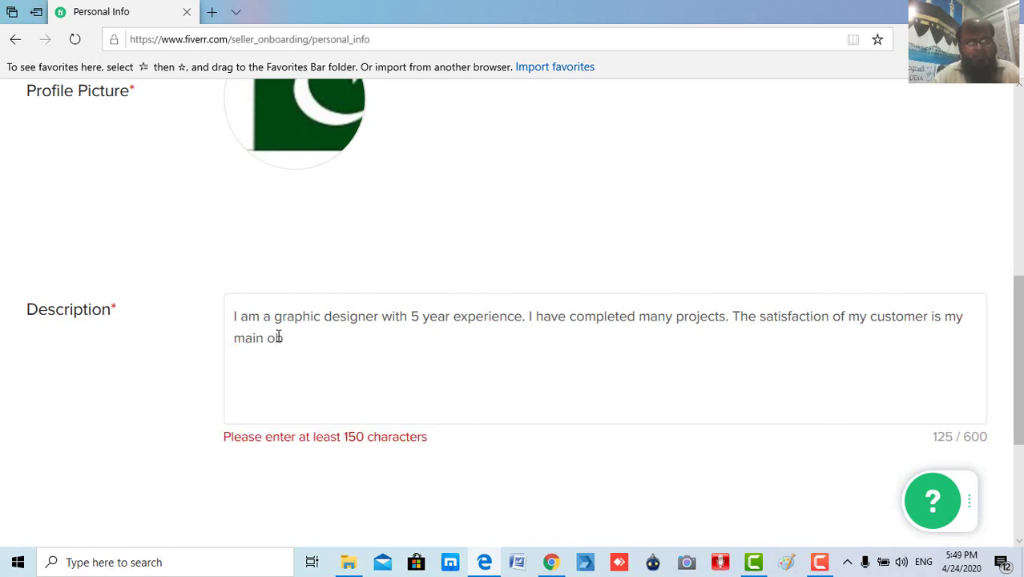
type("ject")
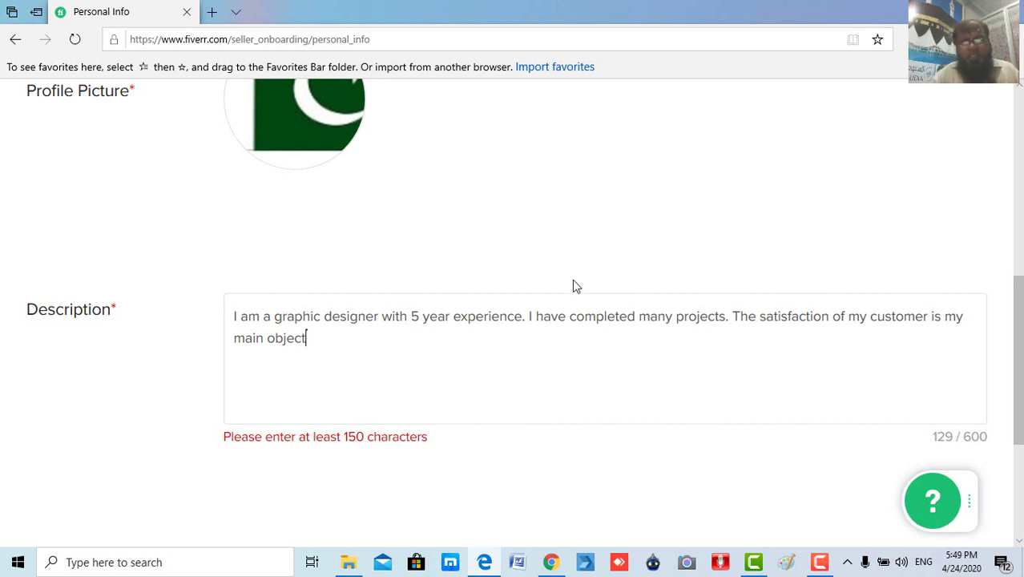
type(".")
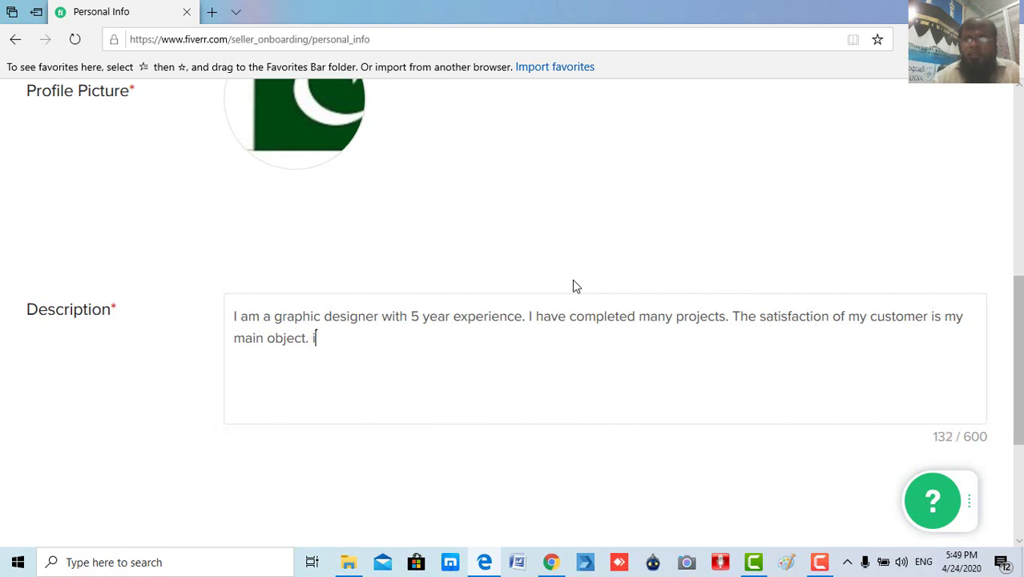
Step: Add sentences about being dutiful to your work and honest to customers, reaching 192 characters
type("I wi")
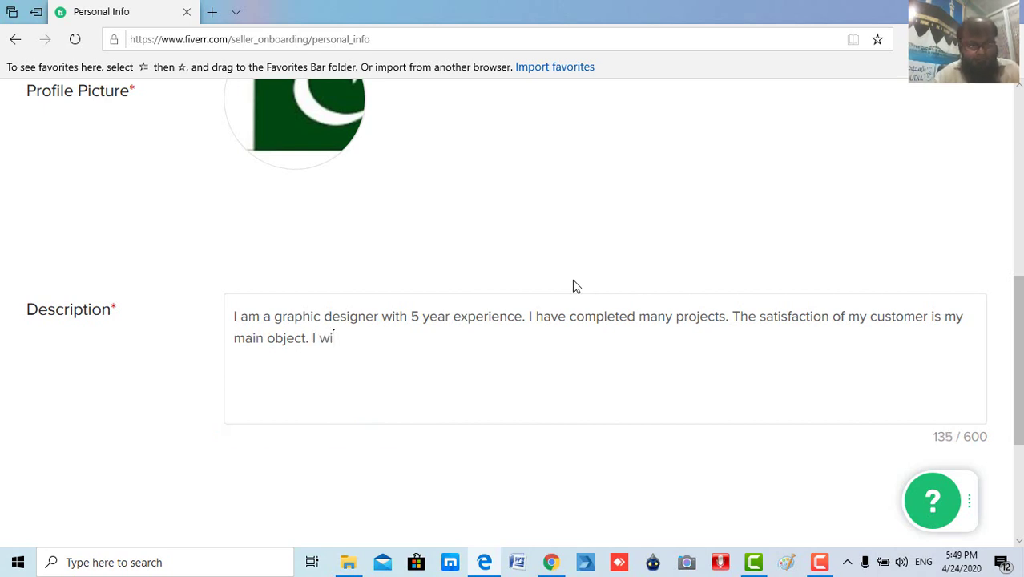
type("ll be ")
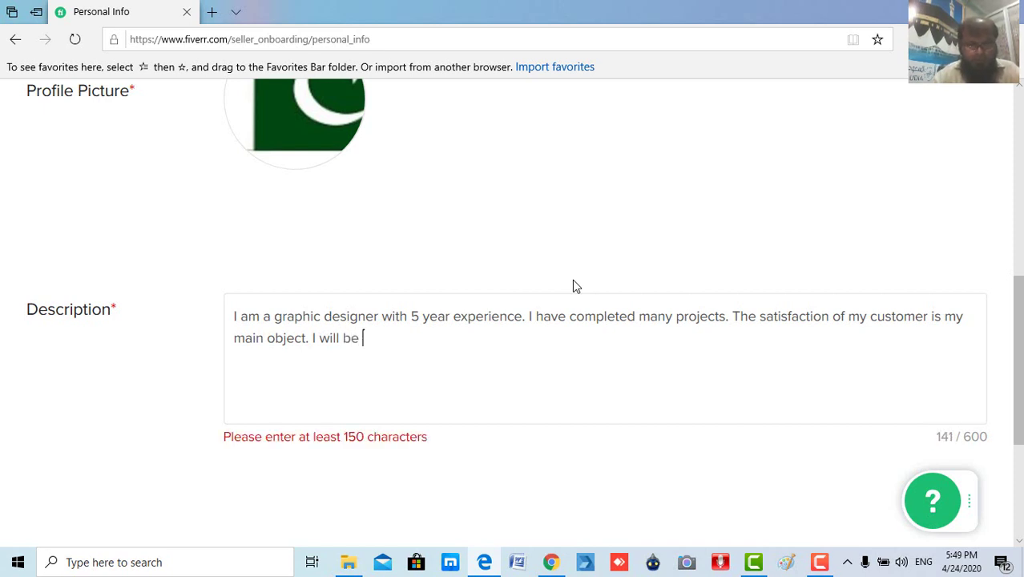
type("dutifu")
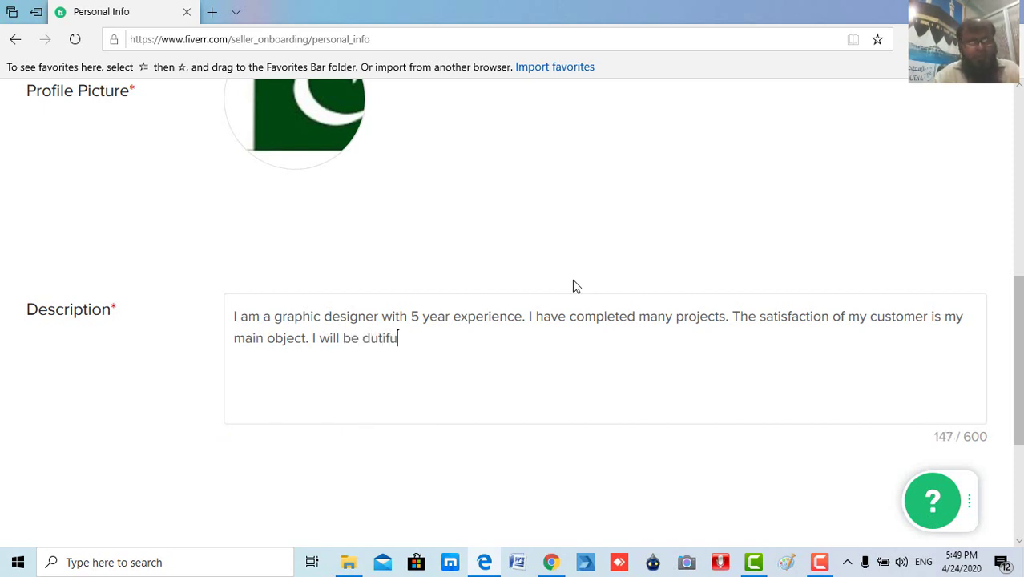
type("l to ")
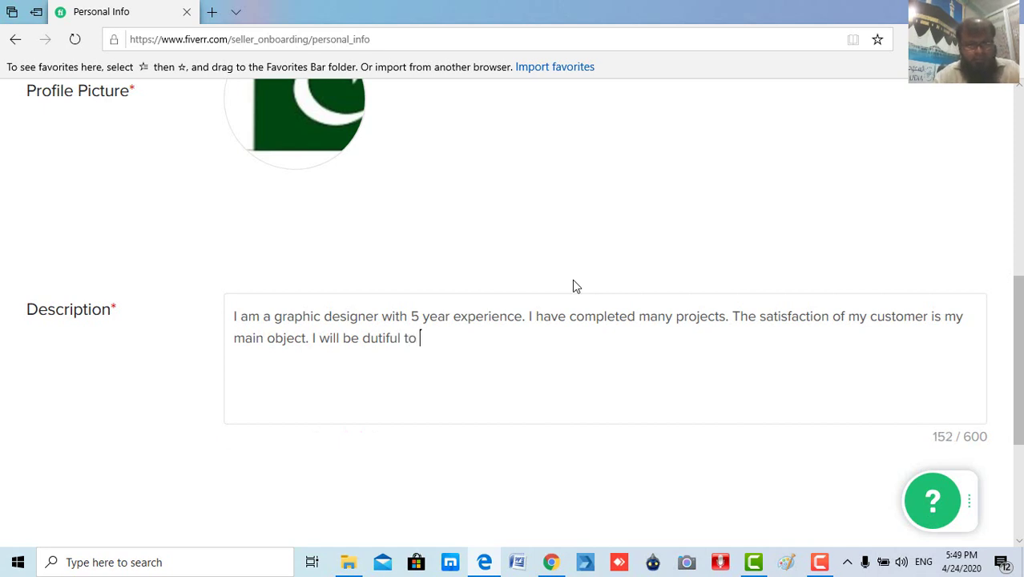
type("my work")
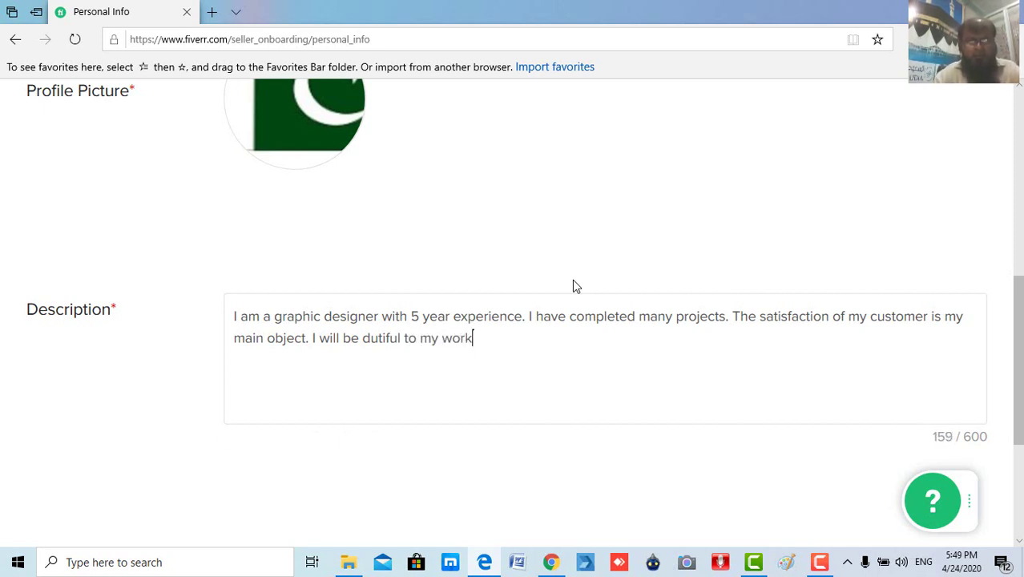
type(", i")
key("BackSpace")
type("I will ")
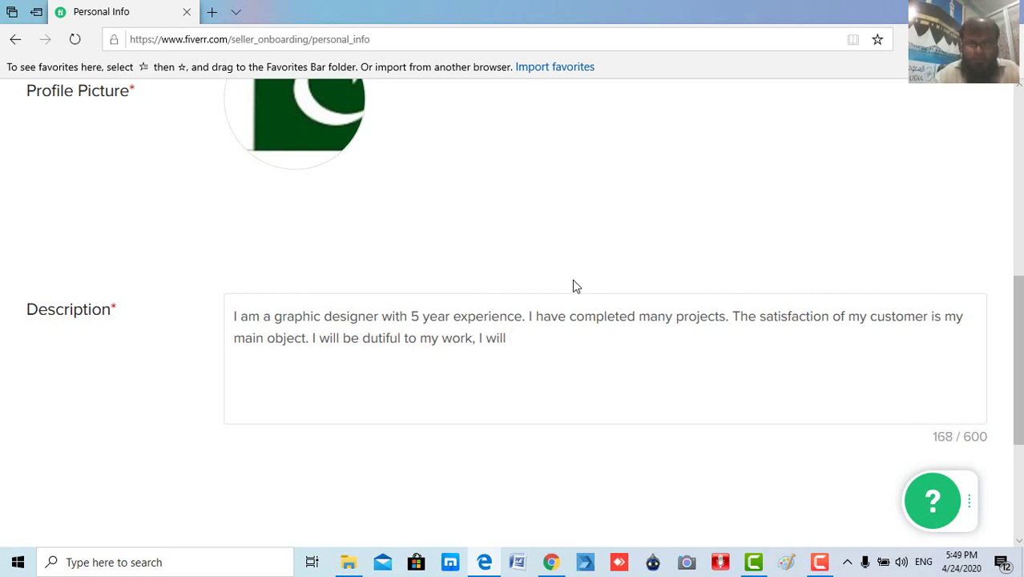
type("be ho")
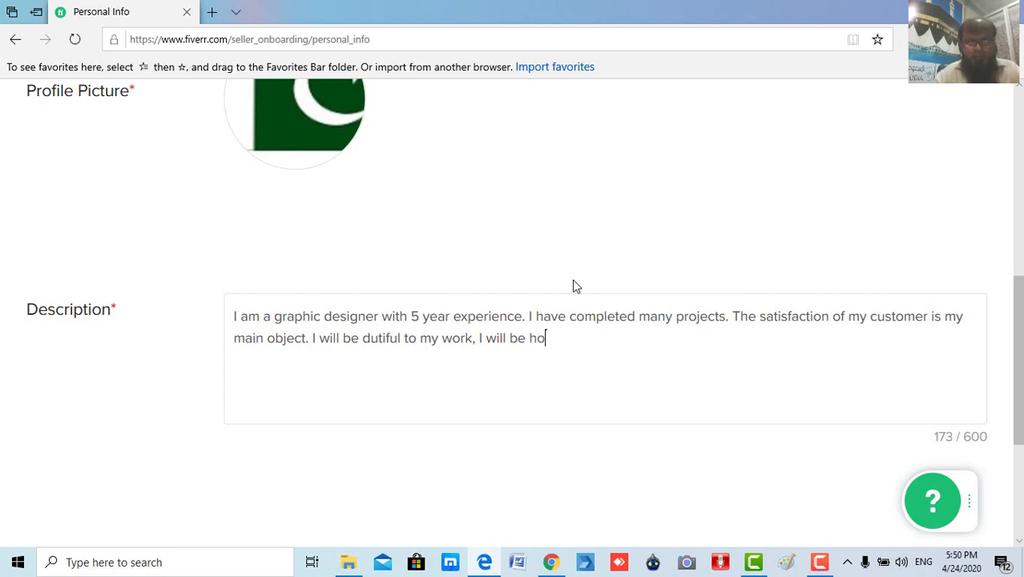
type("nest ")
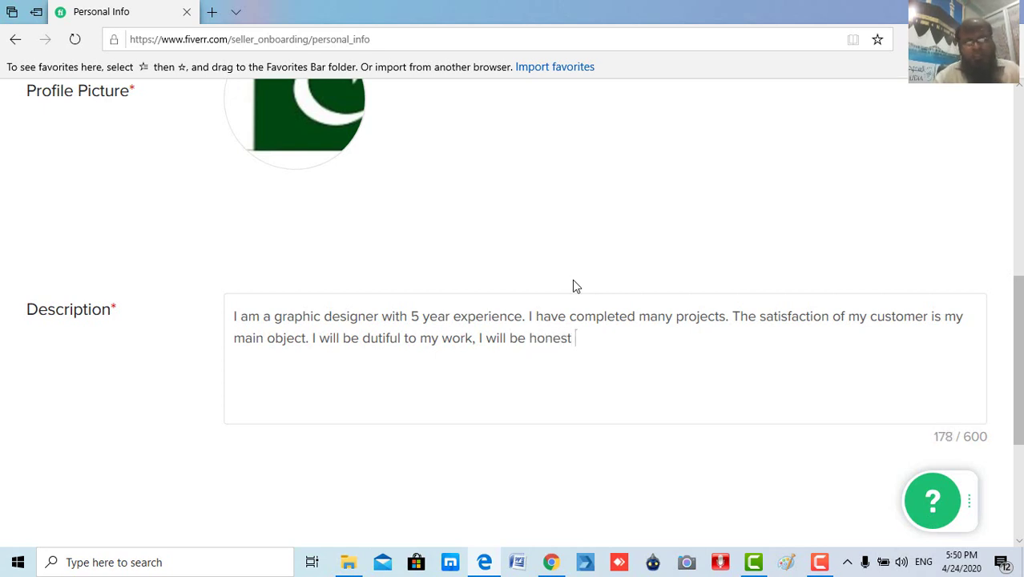
type("to my ")
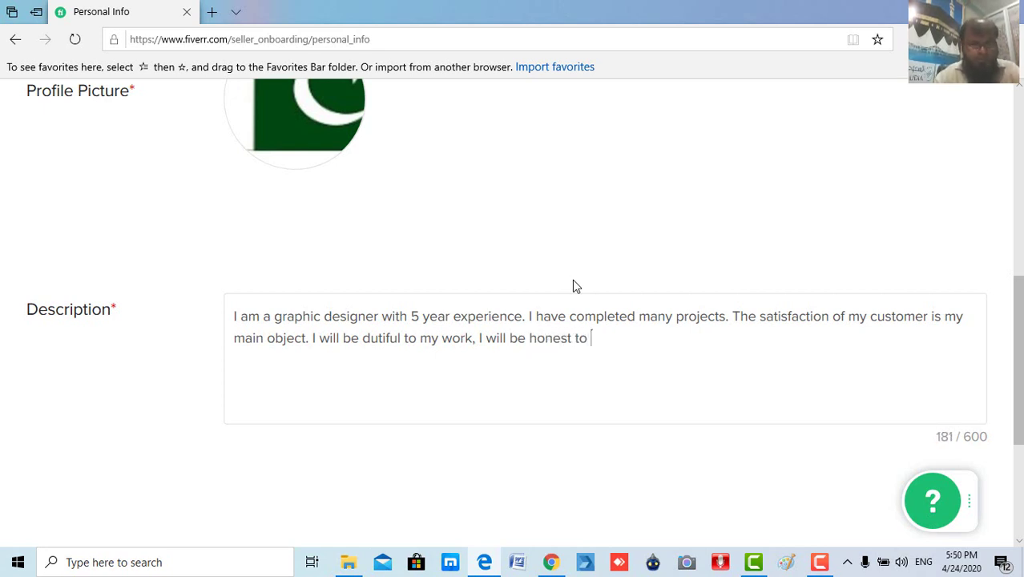
type("c")
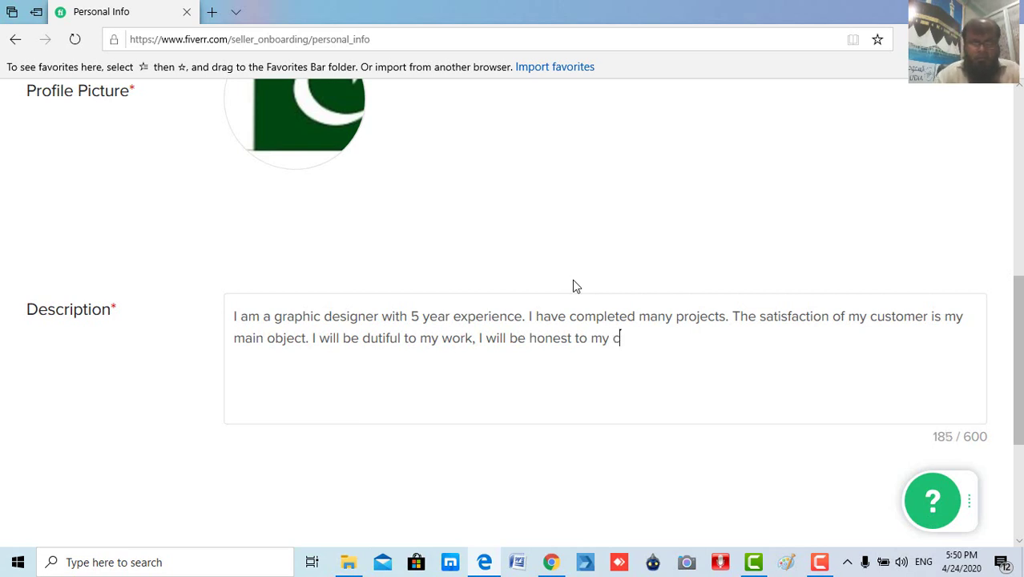
type("ustomer")
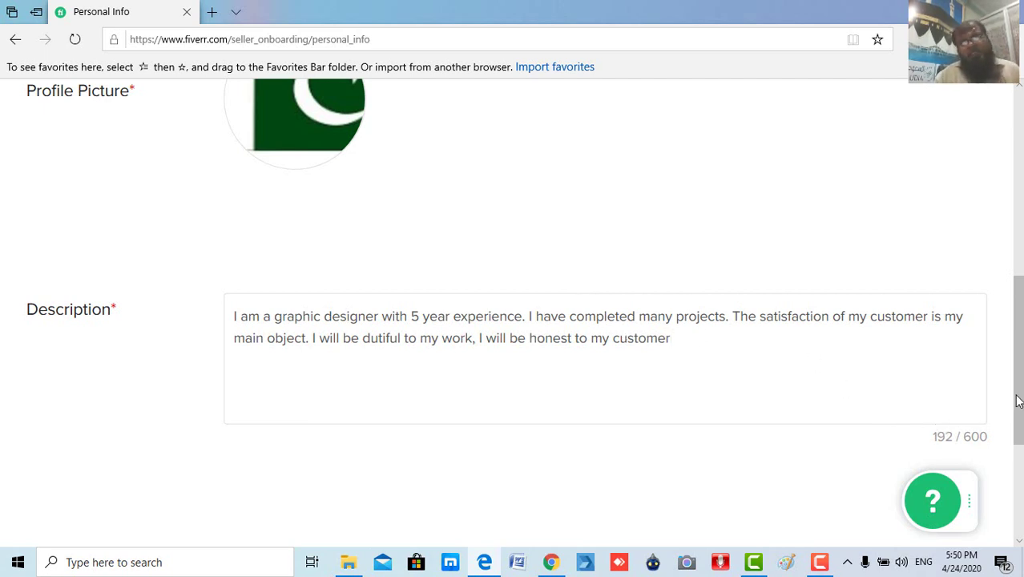
scroll(1016, 404, "down", 2)
scroll(515, 502, "down", 2)
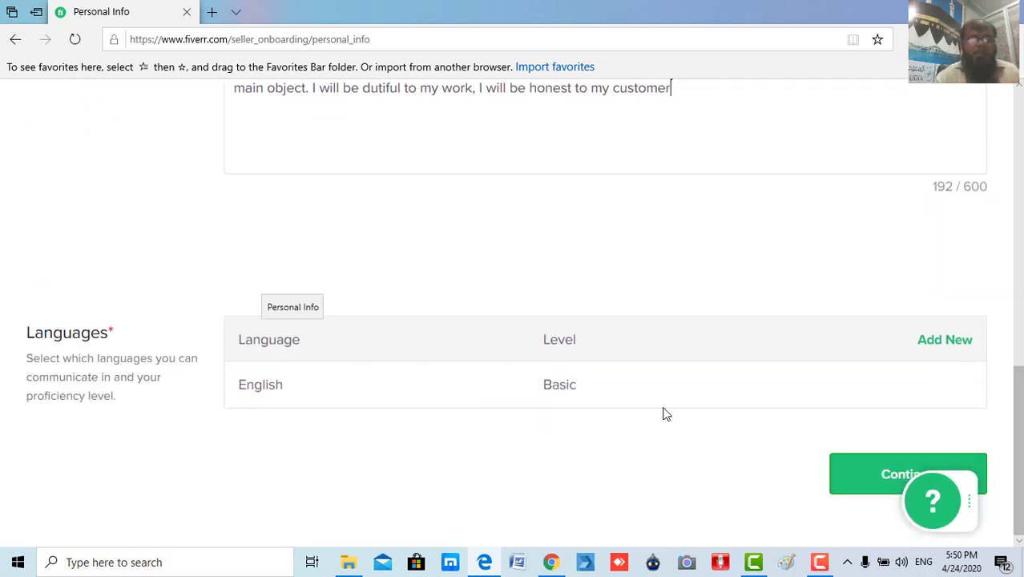
scroll(525, 304, "up", 2)
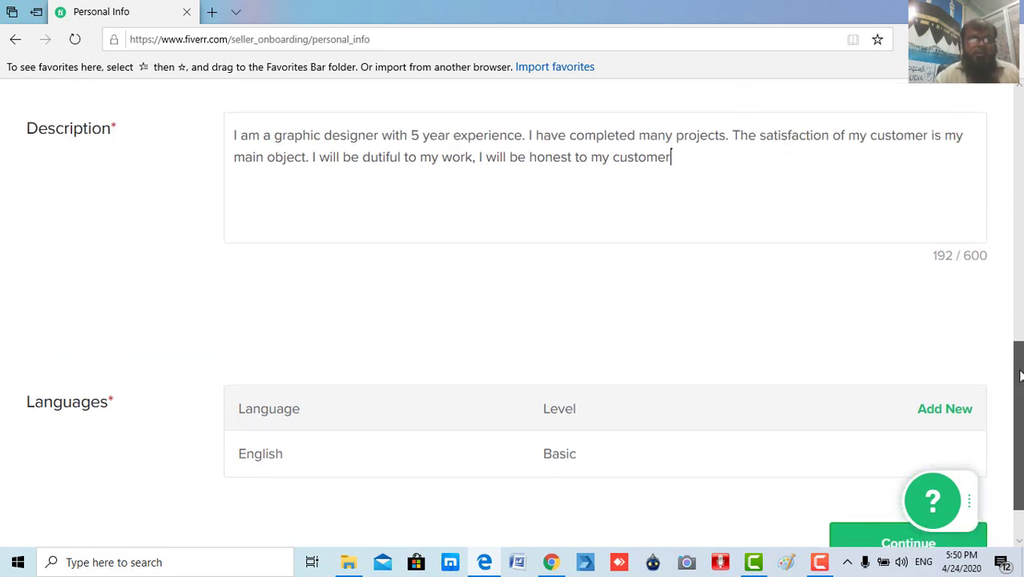
scroll(525, 305, "down", 2)
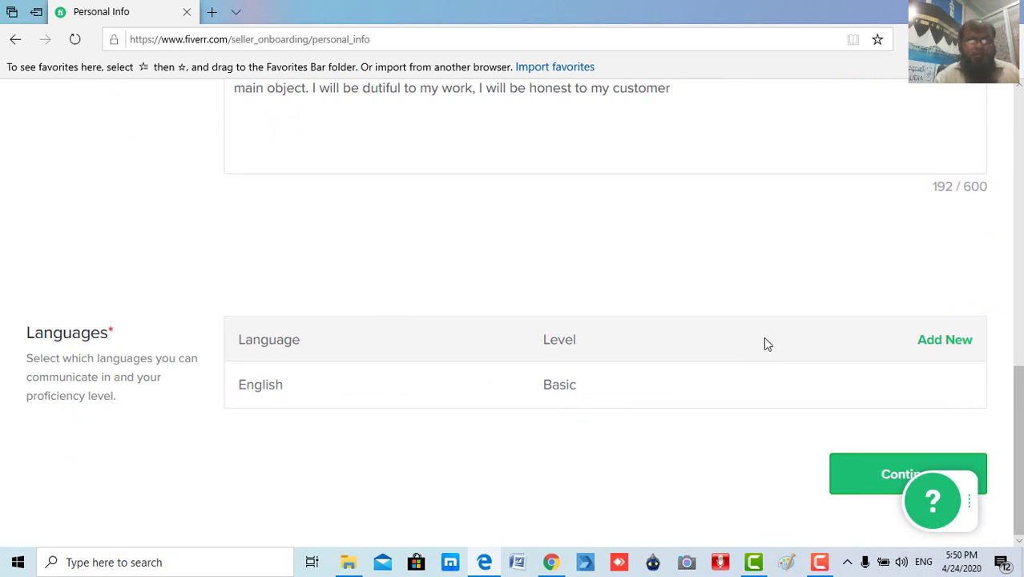
left_click(947, 346)
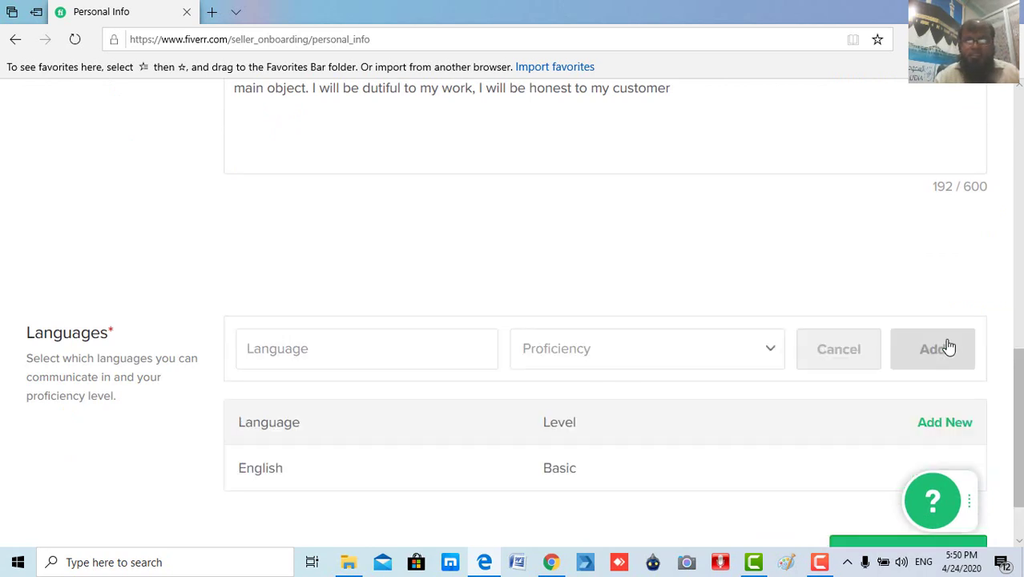
left_click(420, 350)
type("Enf")
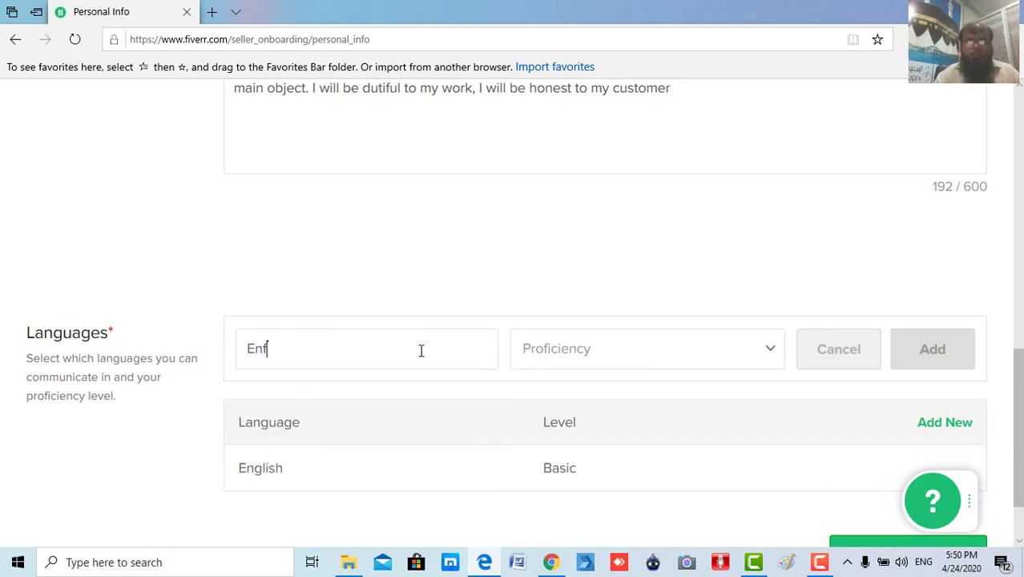
key("BackSpace")
type("f")
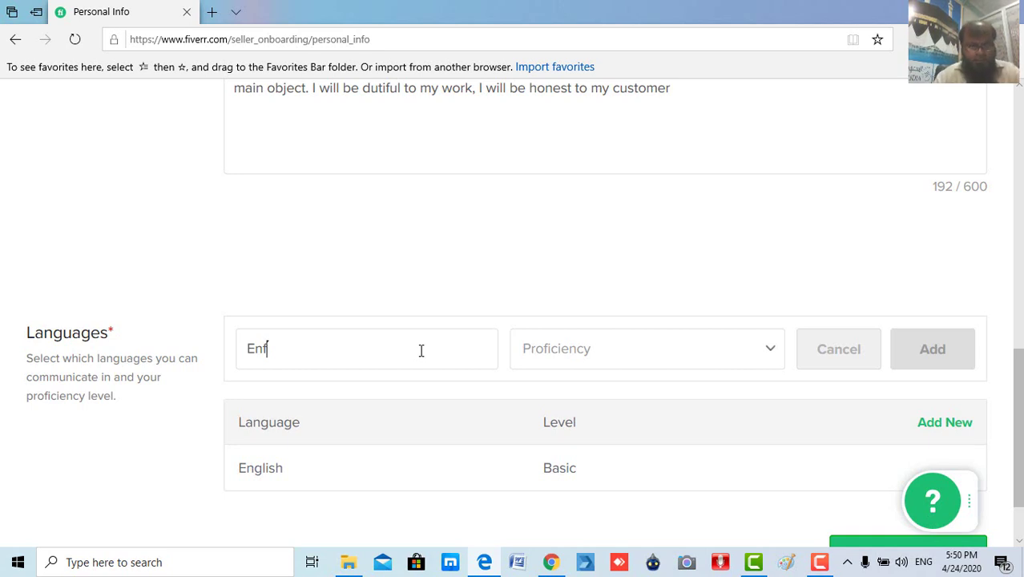
key("BackSpace")
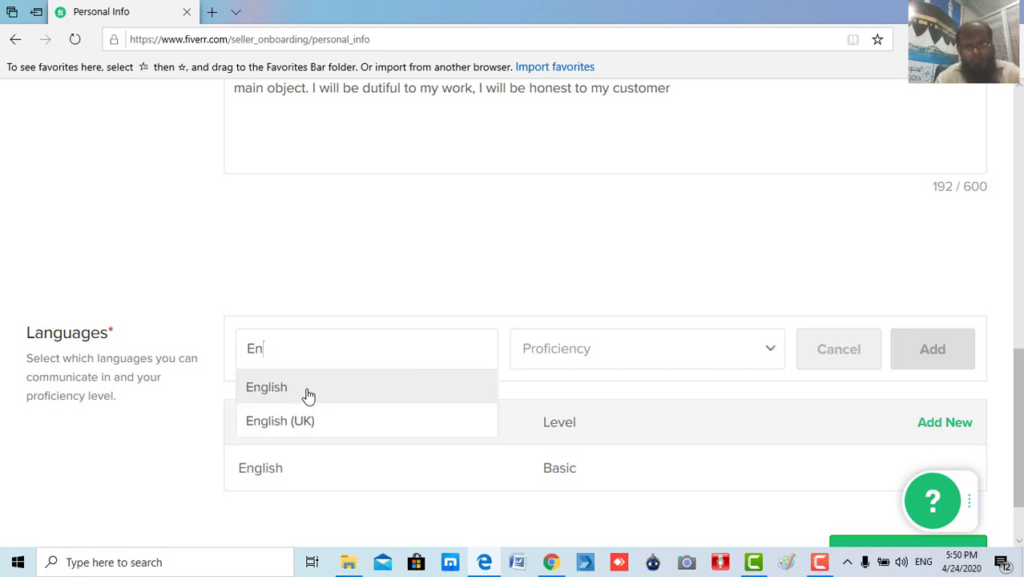
left_click(299, 388)
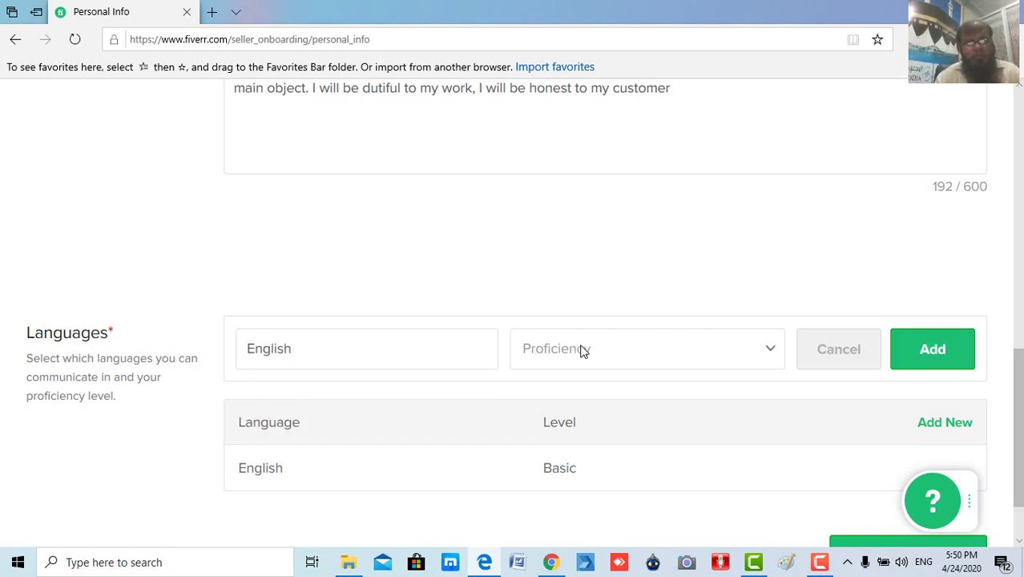
left_click(771, 353)
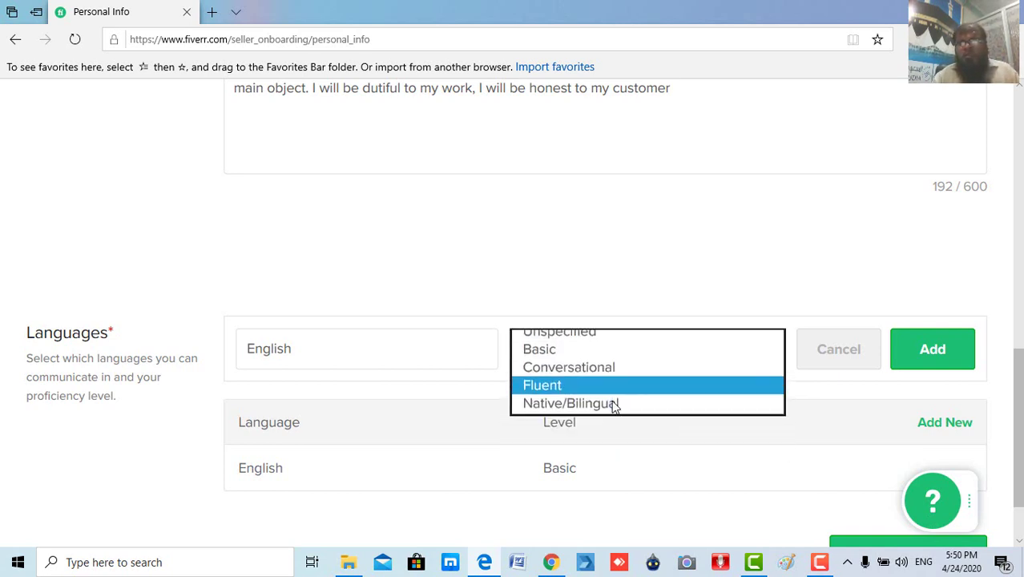
left_click(612, 403)
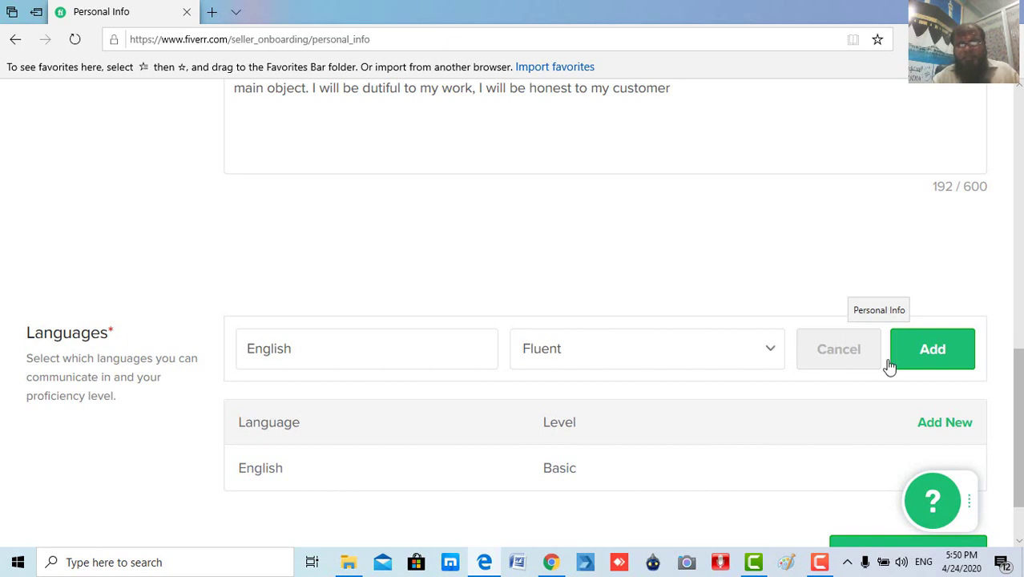
left_click(930, 360)
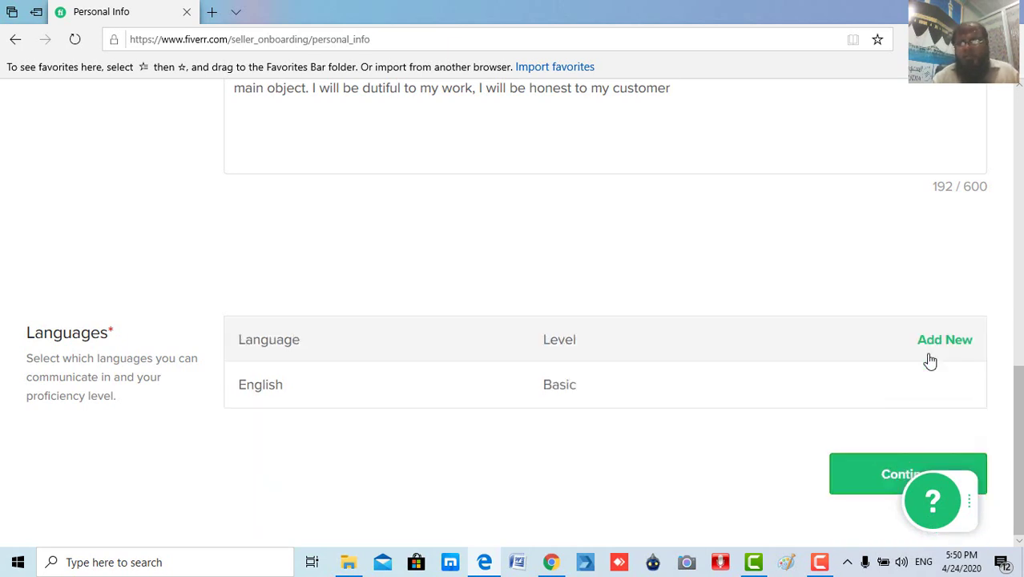
Step: Continue to Professional Info and set the occupation to Graphics & Design
left_click(880, 475)
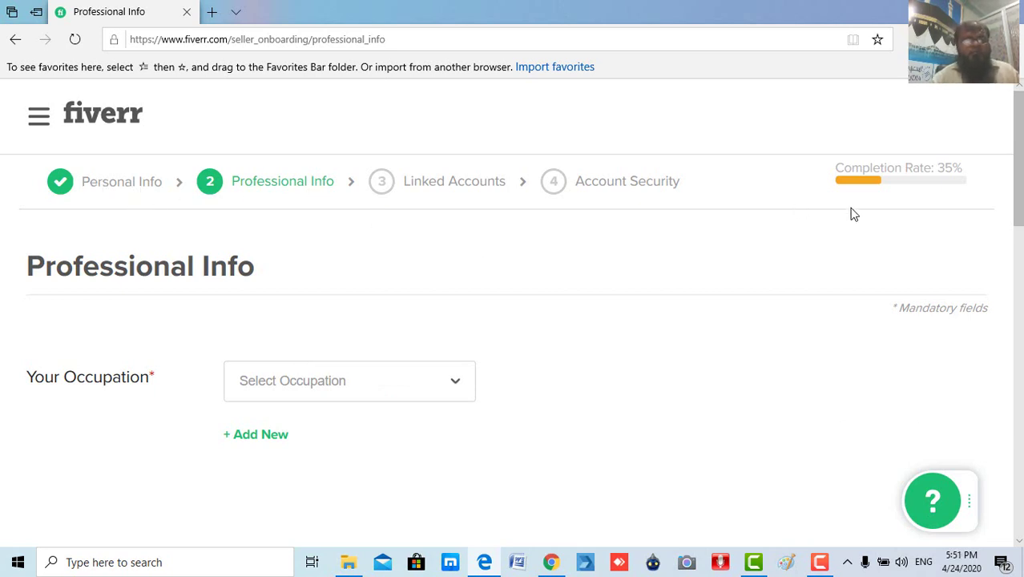
left_click_drag(1021, 152, 1021, 205)
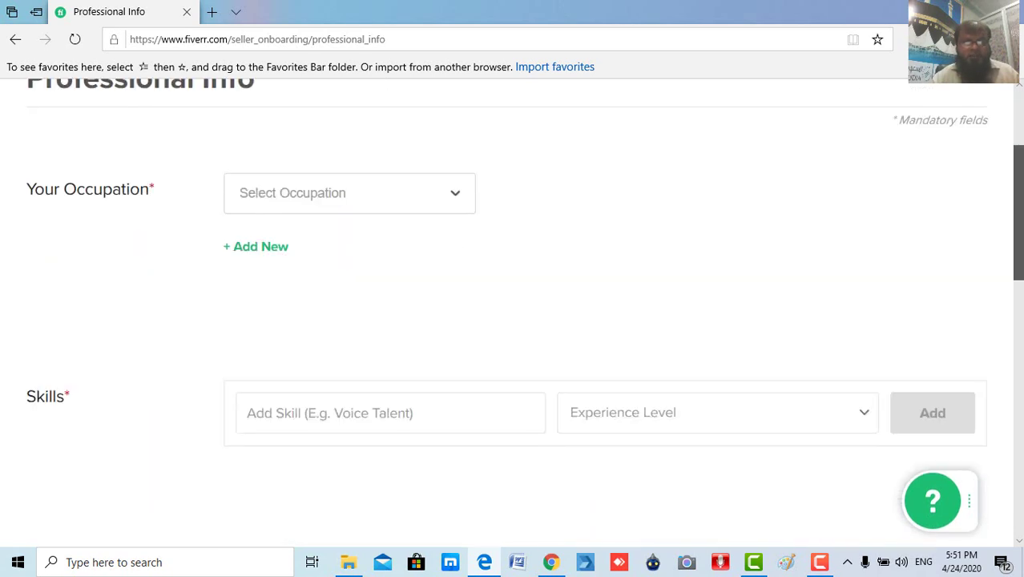
left_click(455, 196)
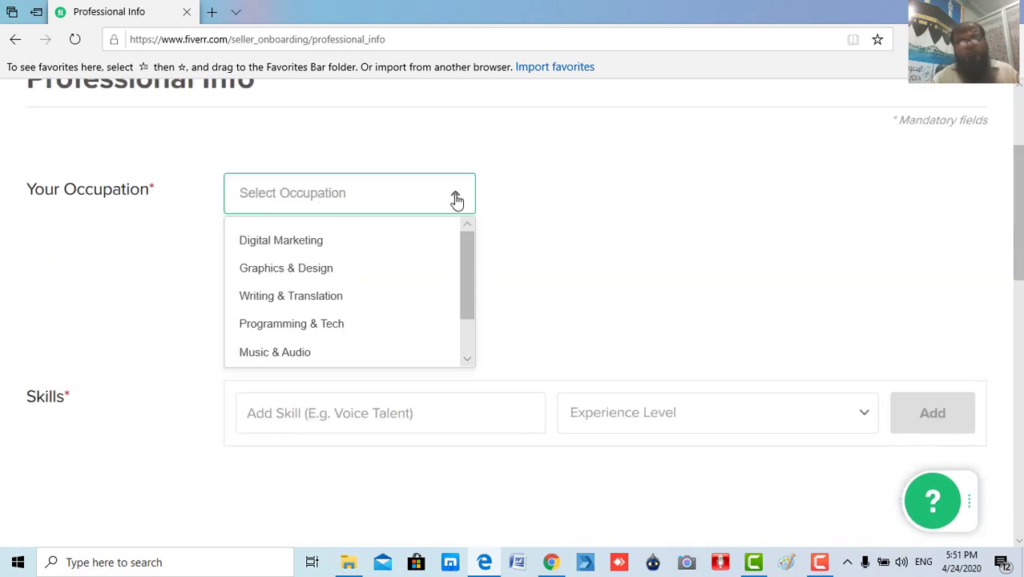
left_click(337, 270)
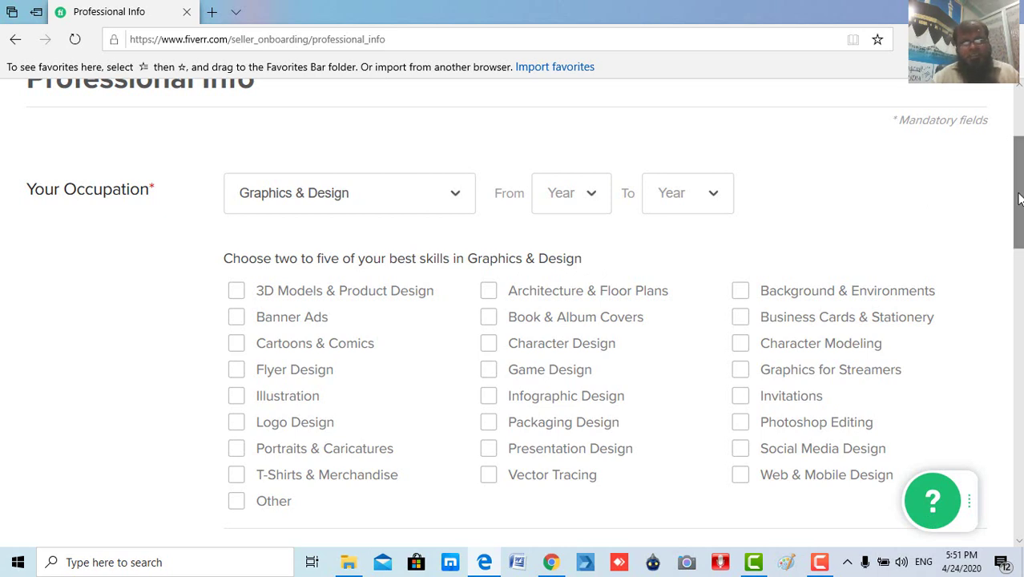
Step: Tick the skills 3D Models & Product Design, Flyer Design, Illustration and Packaging Design
scroll(1018, 198, "down", 1)
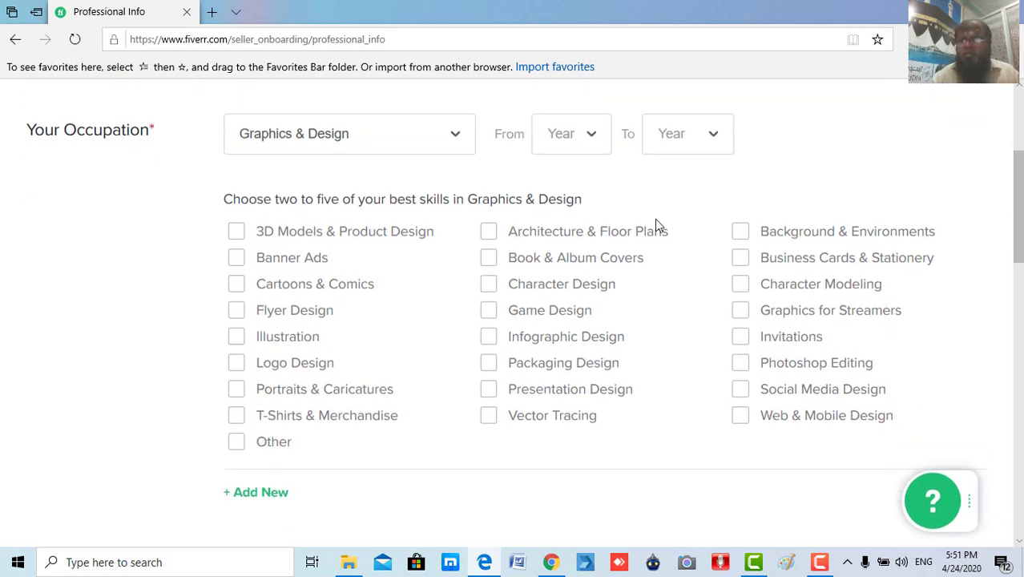
left_click(241, 242)
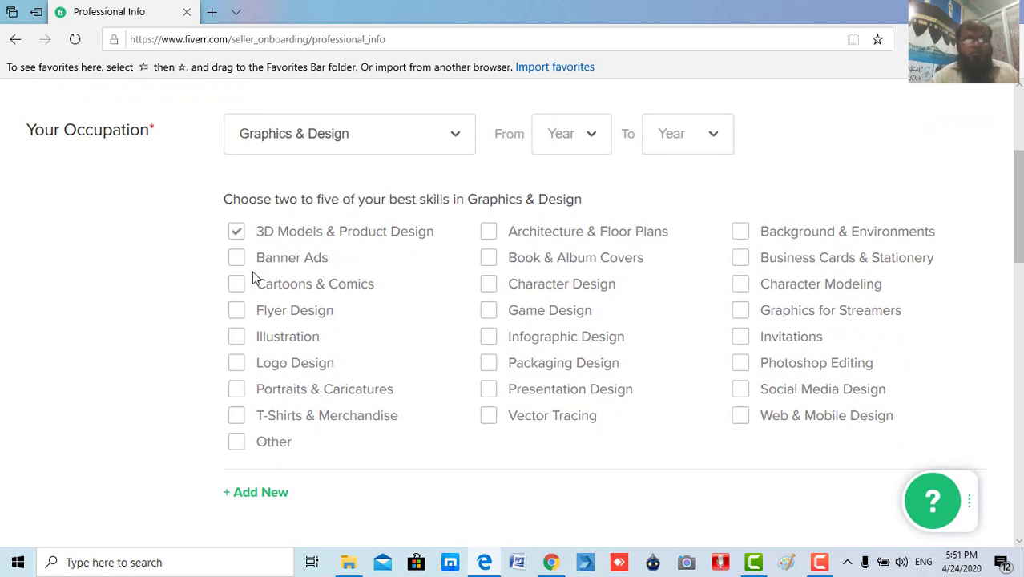
left_click(241, 313)
left_click(241, 343)
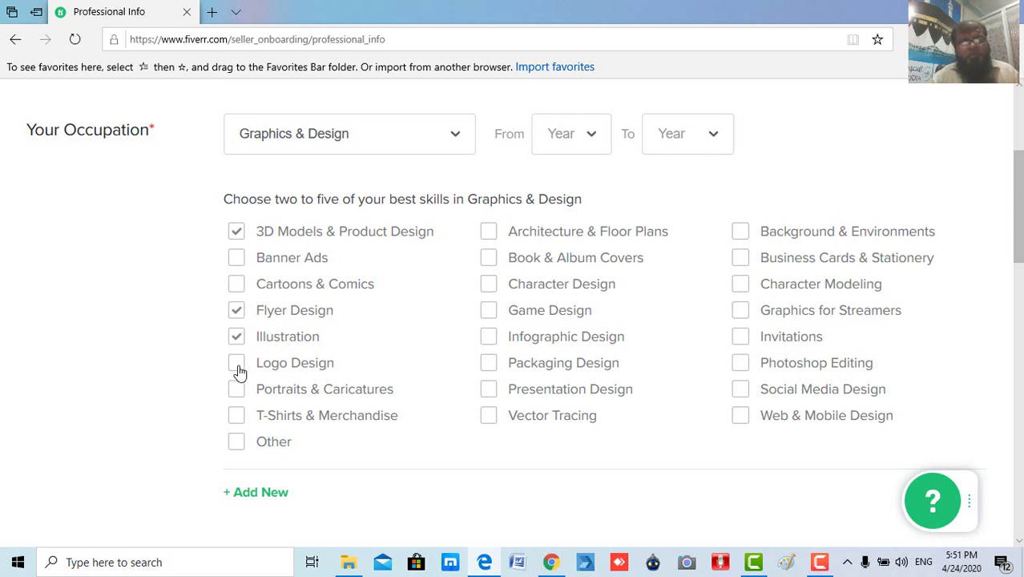
left_click(491, 365)
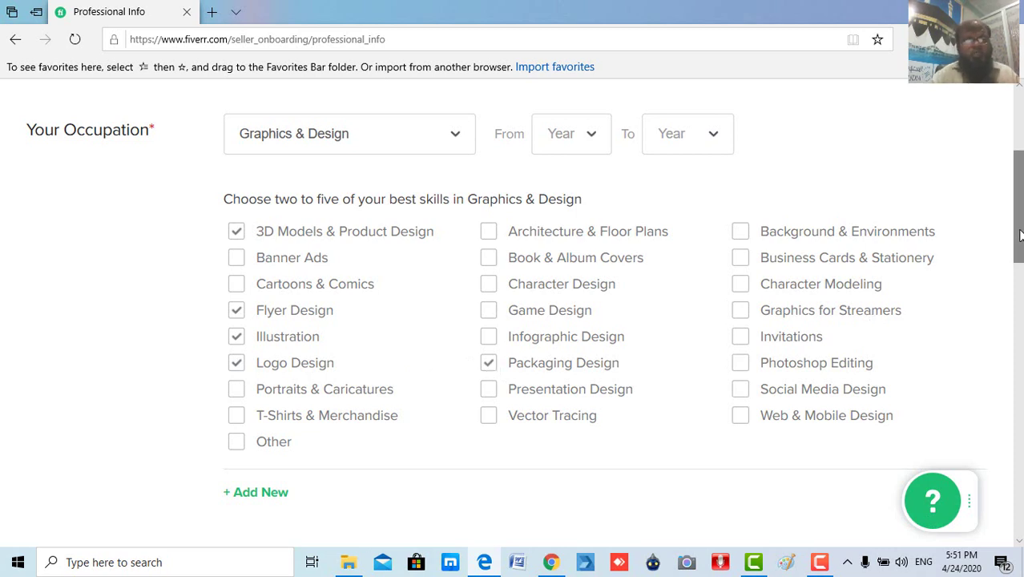
left_click_drag(1020, 234, 1020, 333)
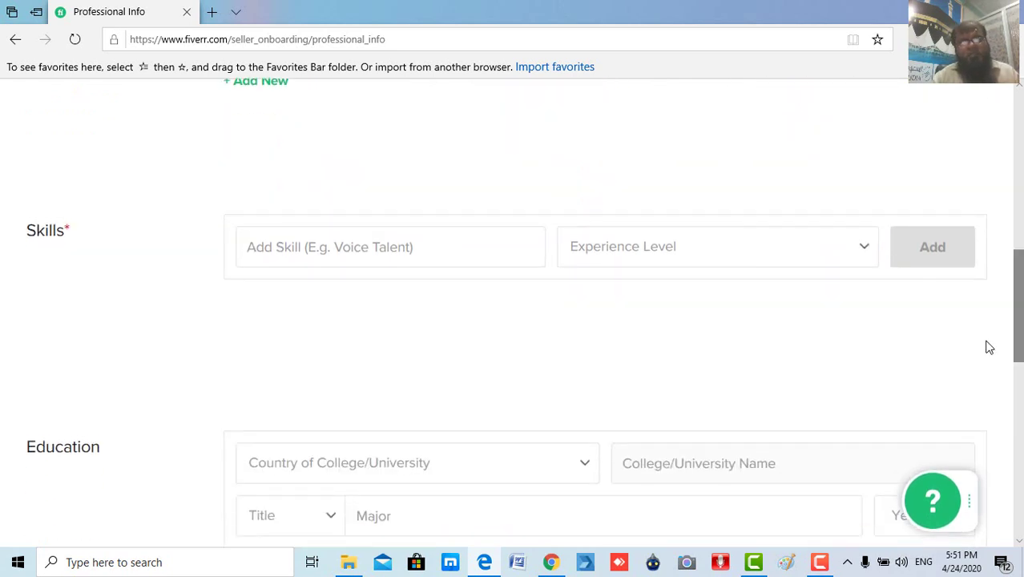
Step: Add the skill 'Expert In Photoshop' with Expert experience level to the profile's Skills list
left_click(351, 246)
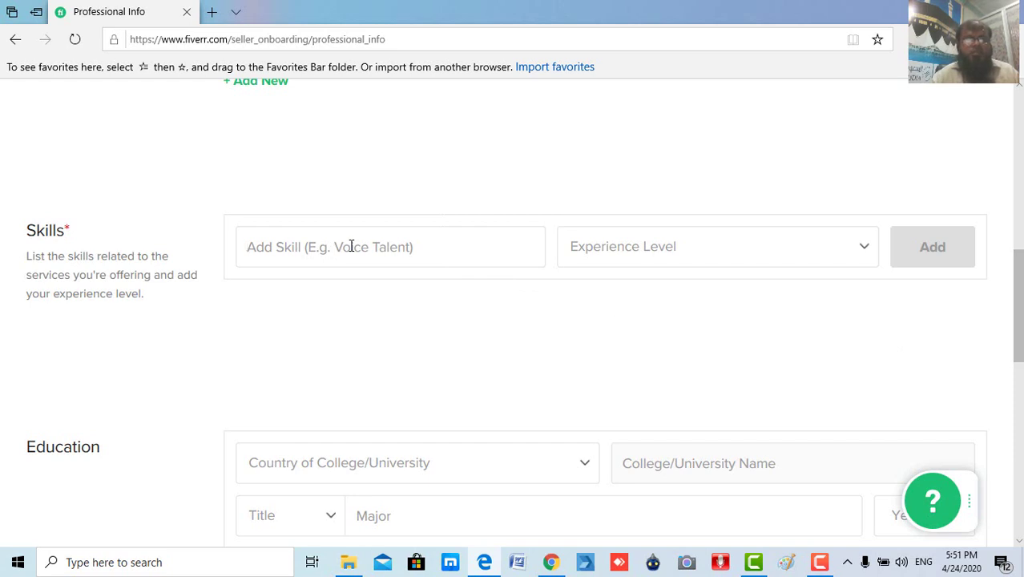
type("Expert")
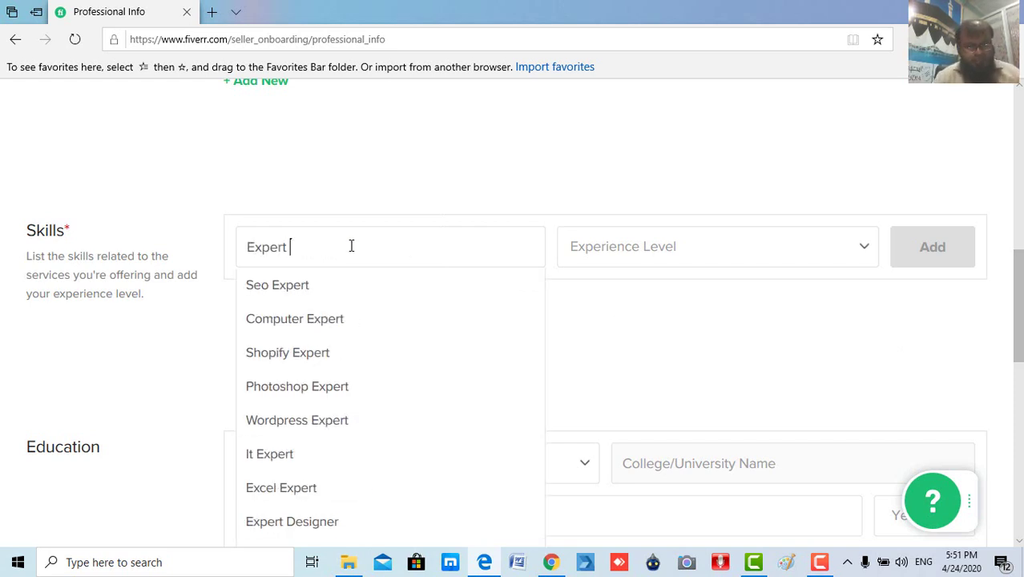
type(" In ")
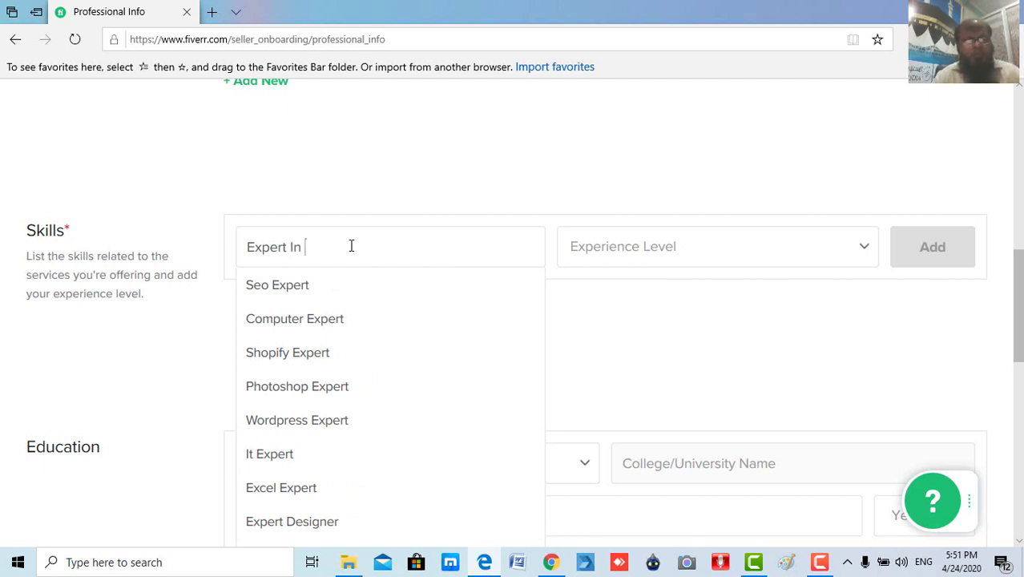
type("Gr")
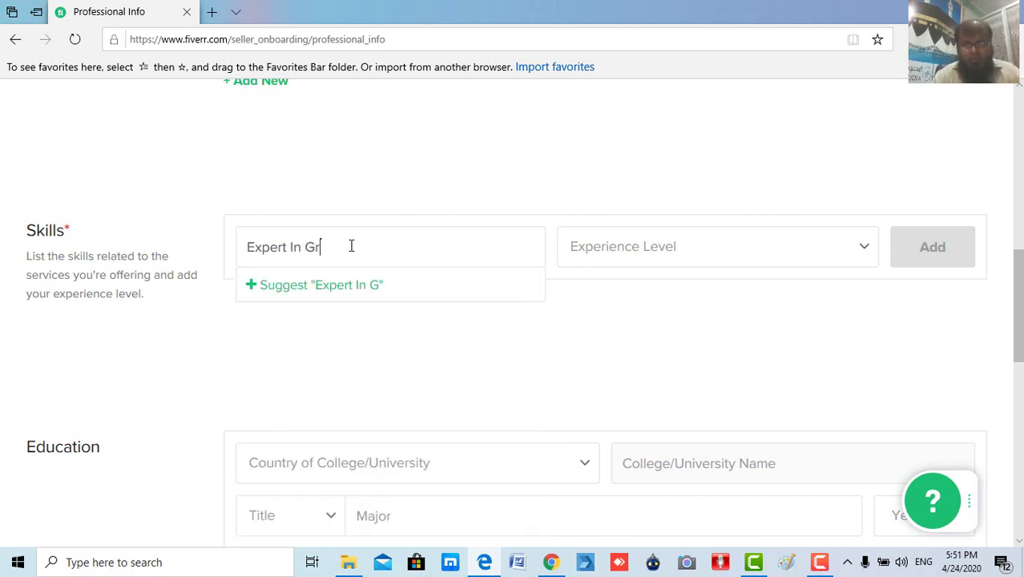
key("BackSpace")
key("BackSpace")
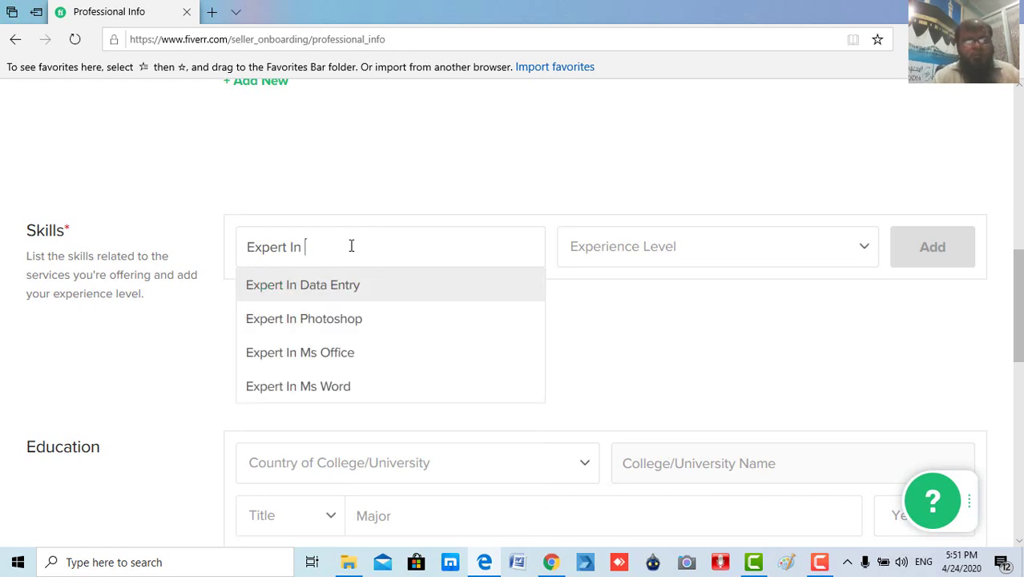
left_click(338, 321)
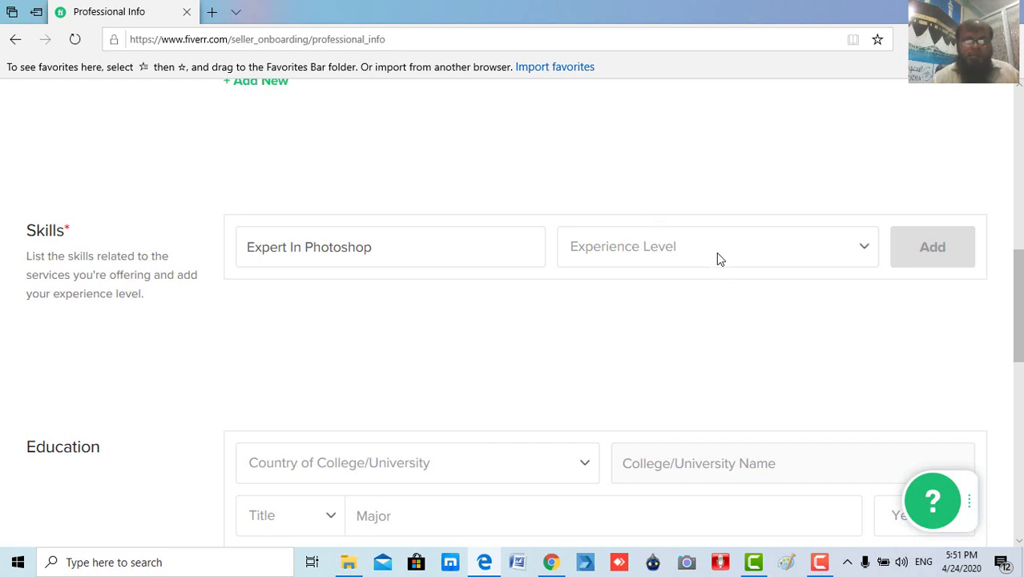
left_click(865, 252)
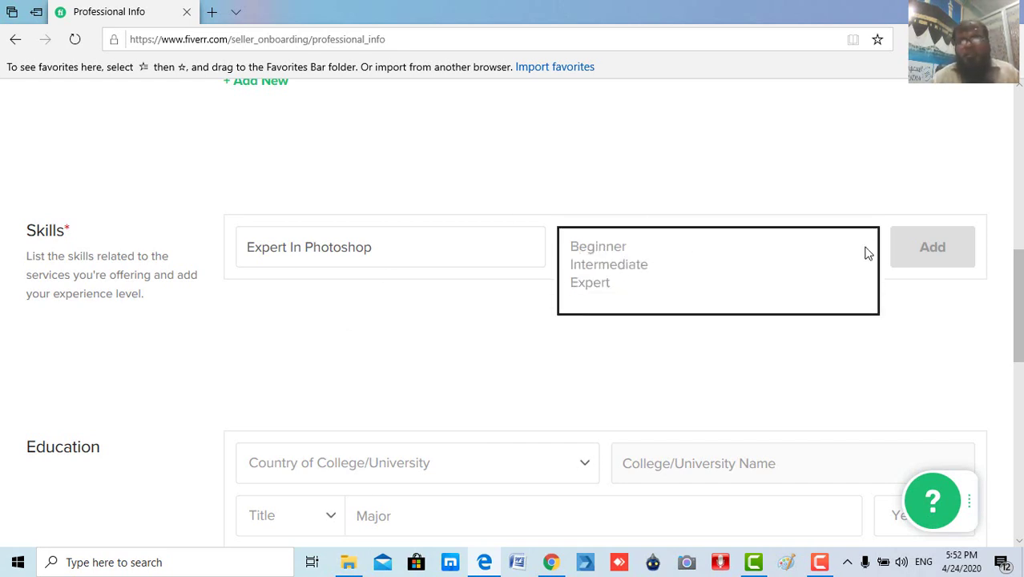
left_click(594, 288)
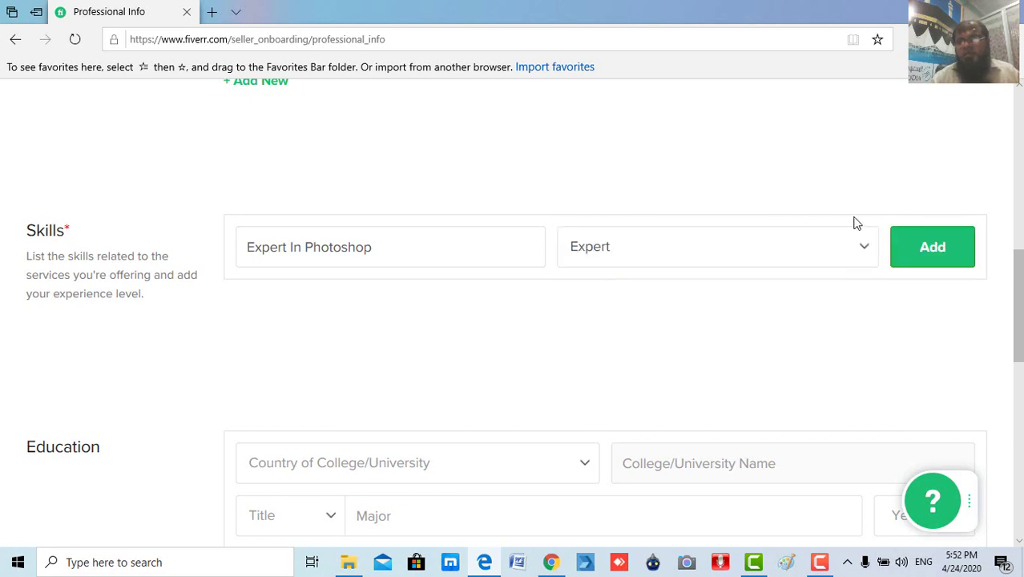
left_click(923, 250)
scroll(962, 304, "down", 3)
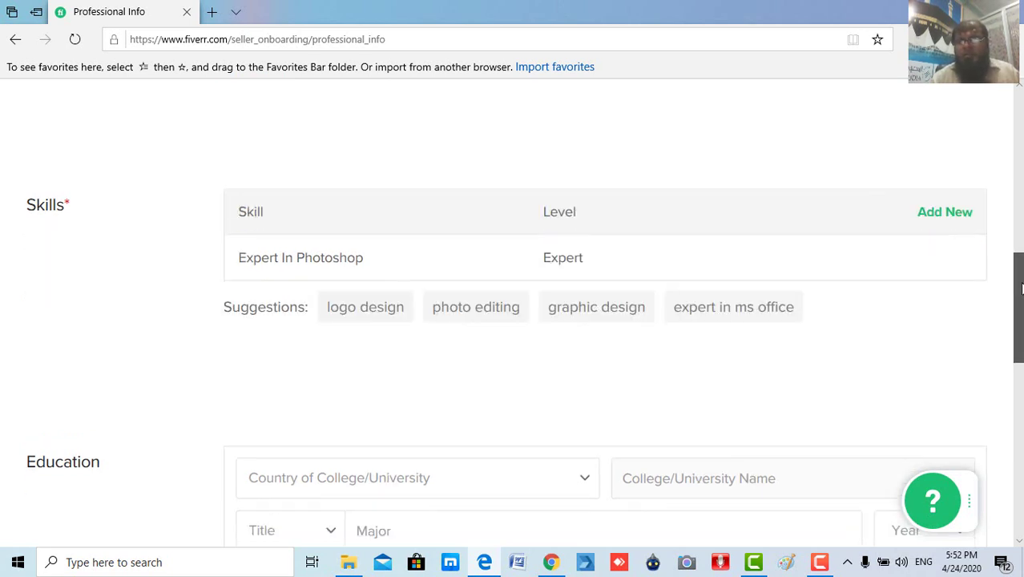
scroll(533, 264, "down", 1)
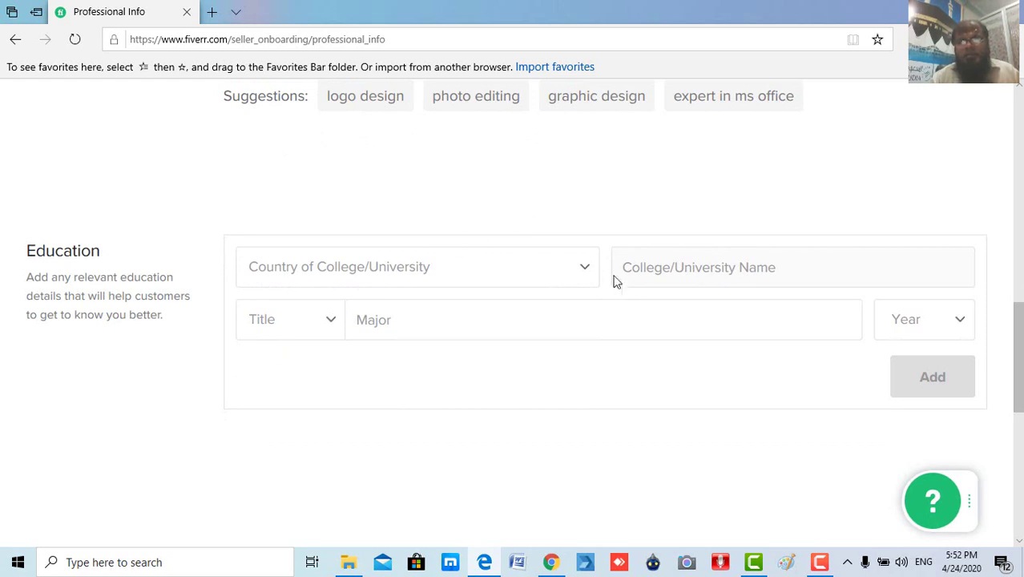
Step: Enter the college country as Pakistan and the college name 'Degree College Of Lodhran'
left_click(583, 271)
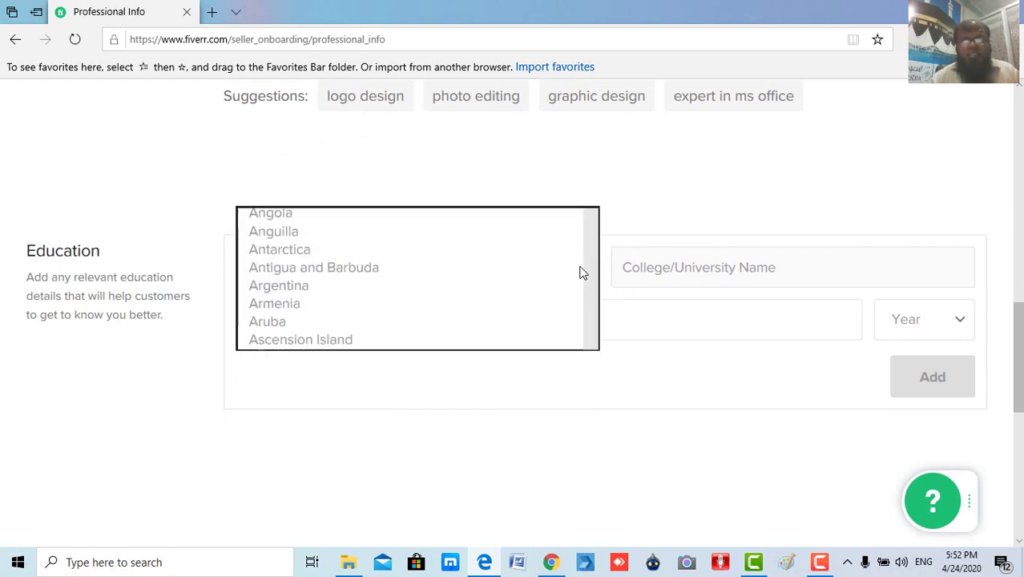
key("p")
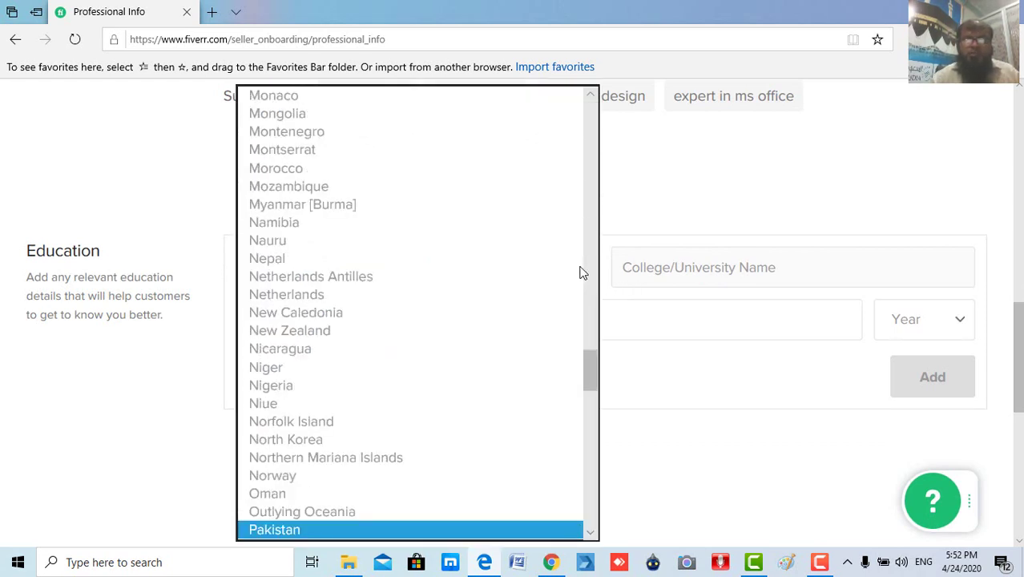
key("Return")
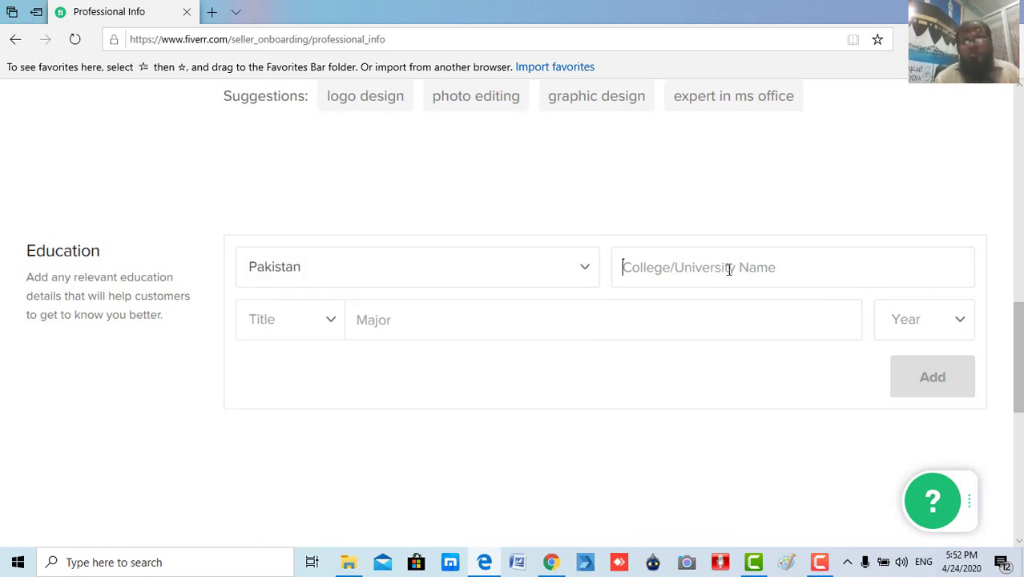
left_click(729, 269)
type("Degree")
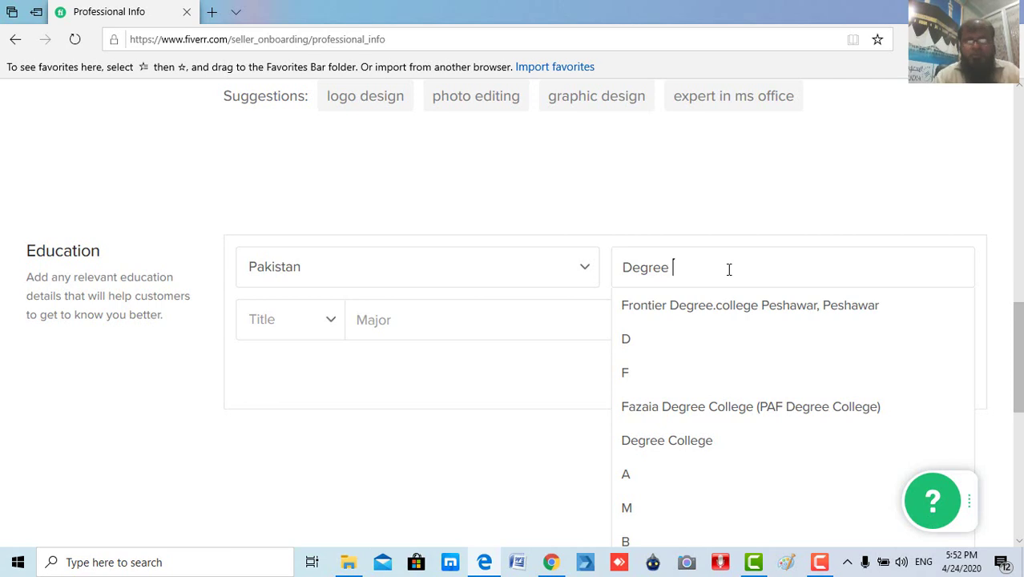
type(" Co")
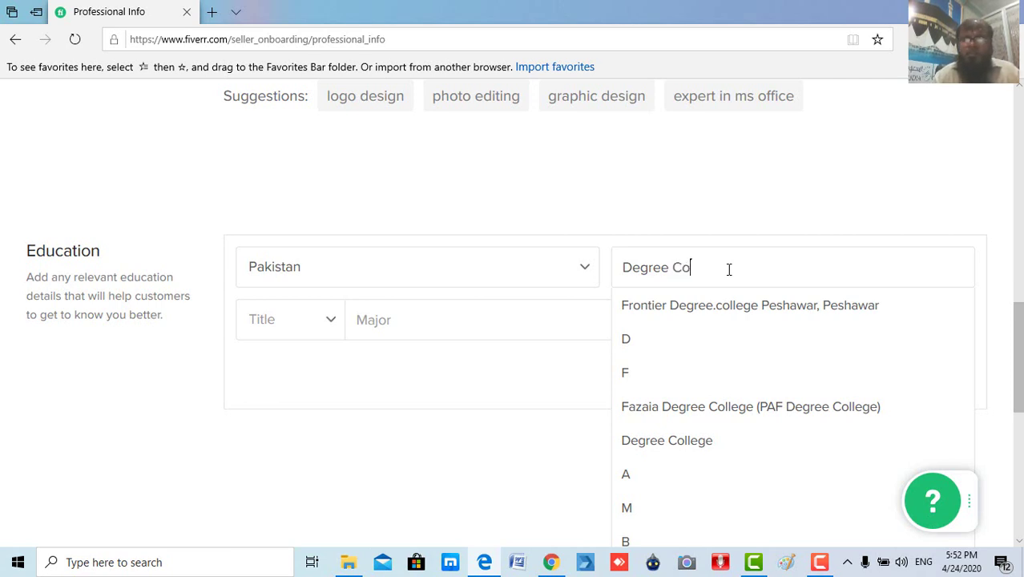
type("llege ")
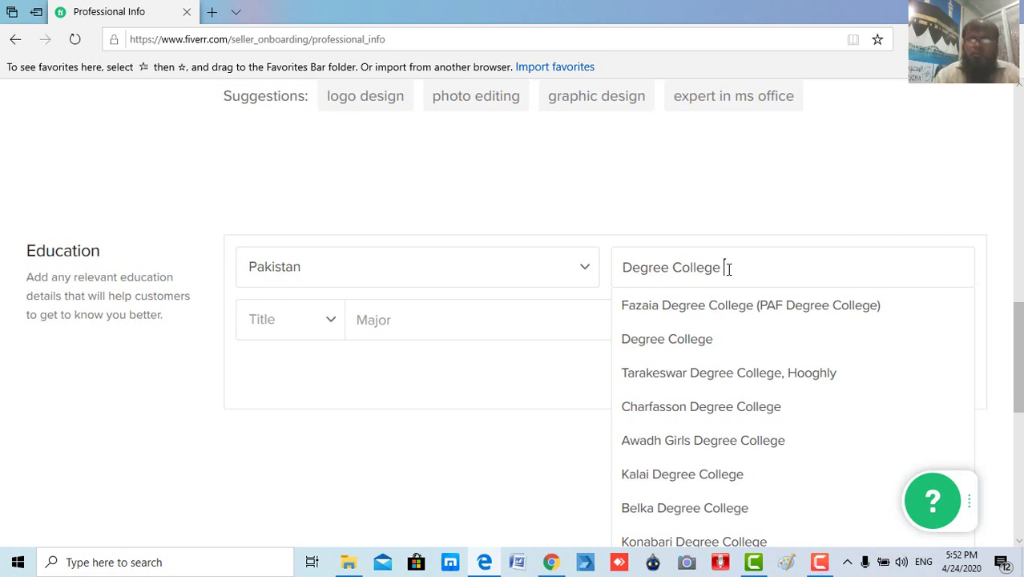
type("Of")
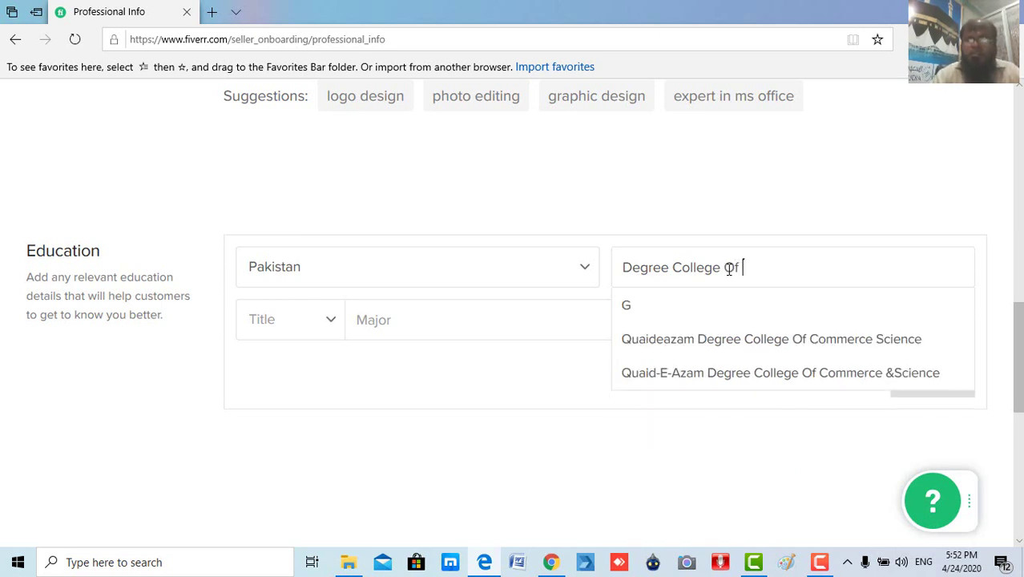
type(" L")
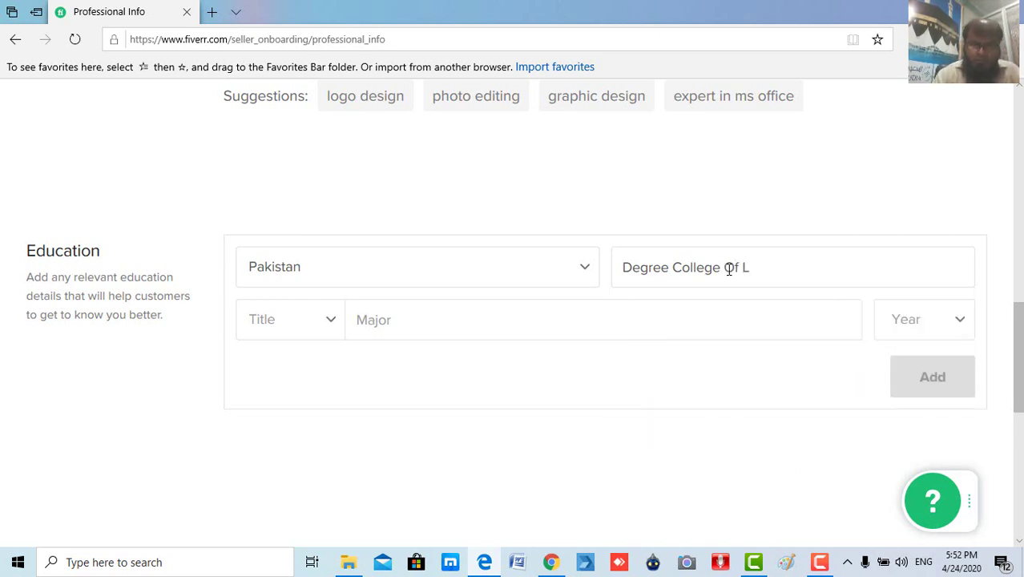
type("odhran")
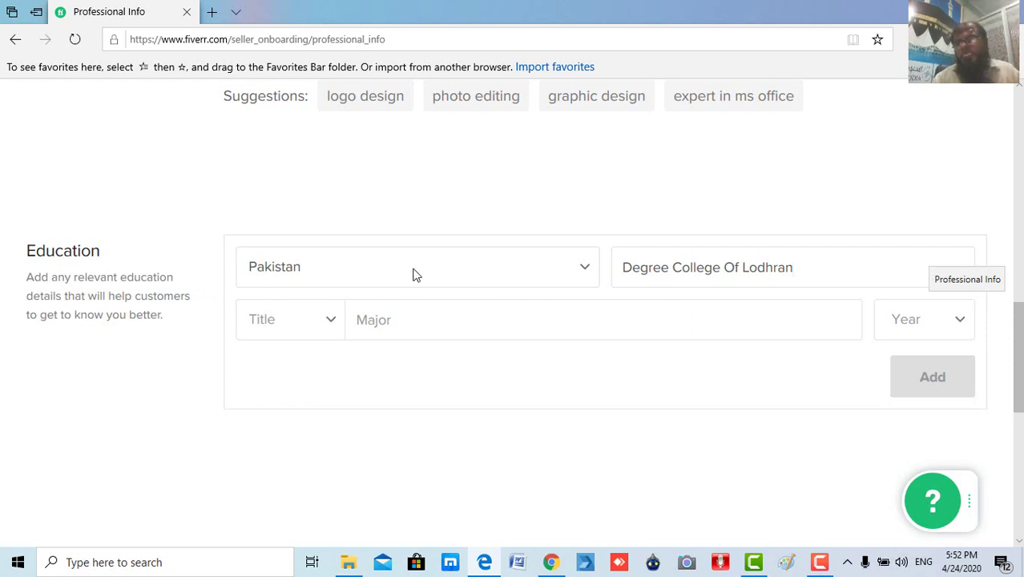
Step: Complete the entry as a B.A. in Ebusiness, graduated 2009, and add it
left_click(334, 325)
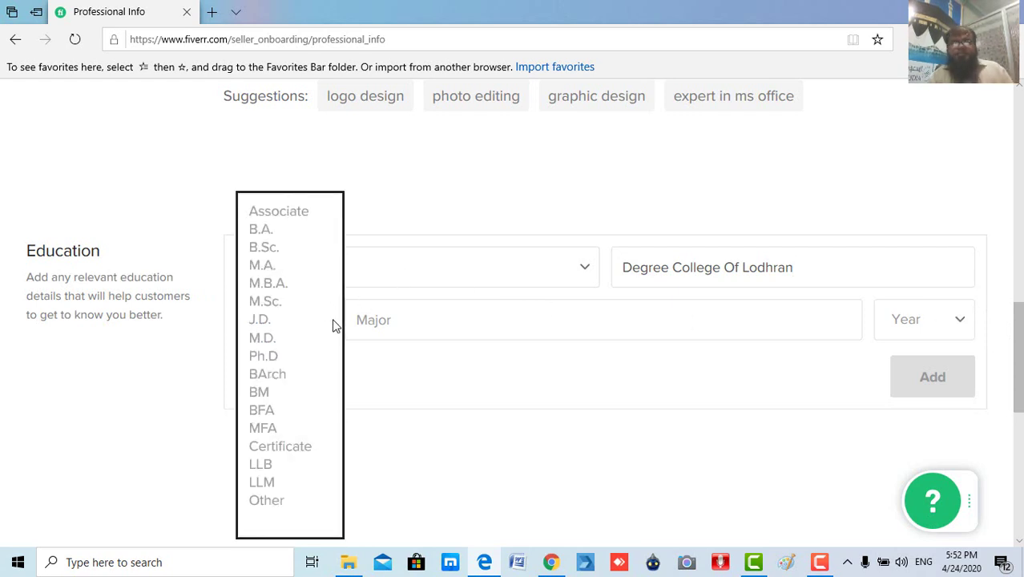
left_click(296, 231)
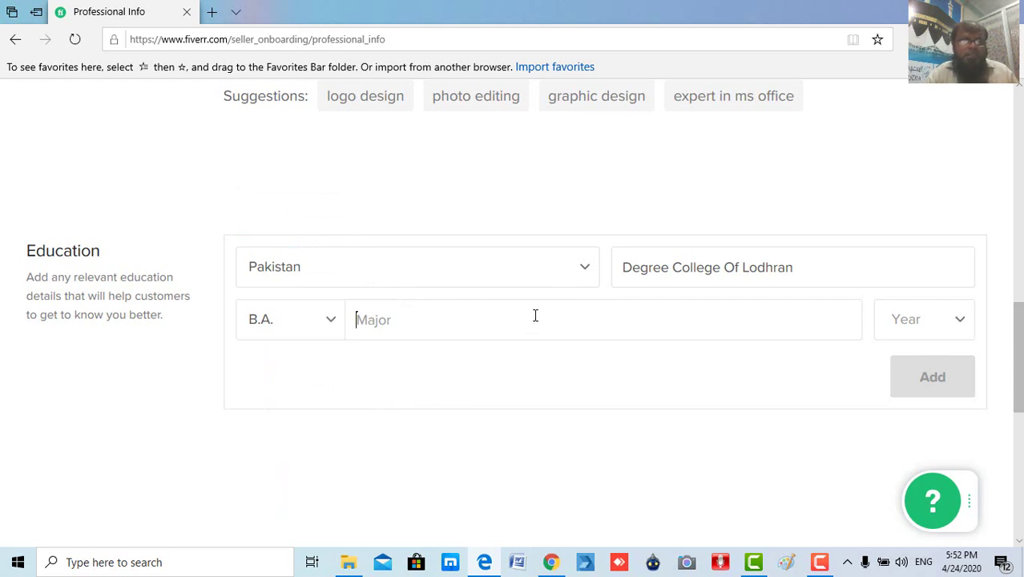
left_click(535, 315)
type("E")
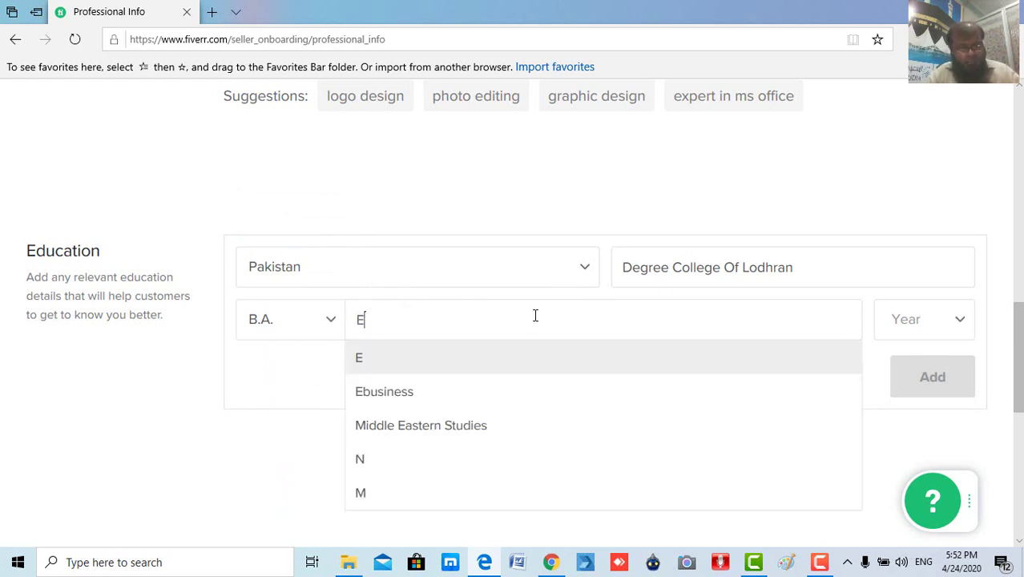
left_click(399, 396)
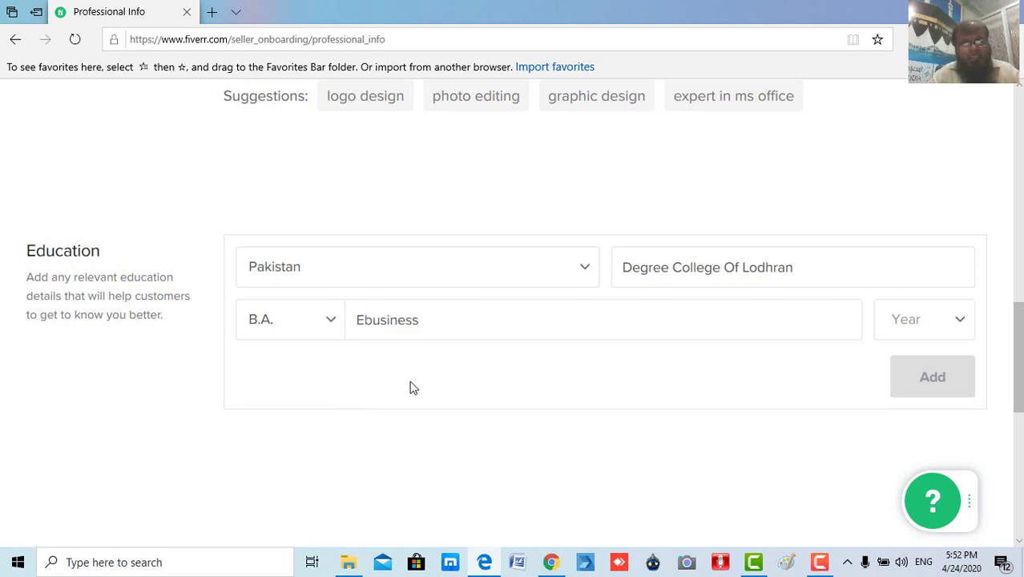
left_click(964, 321)
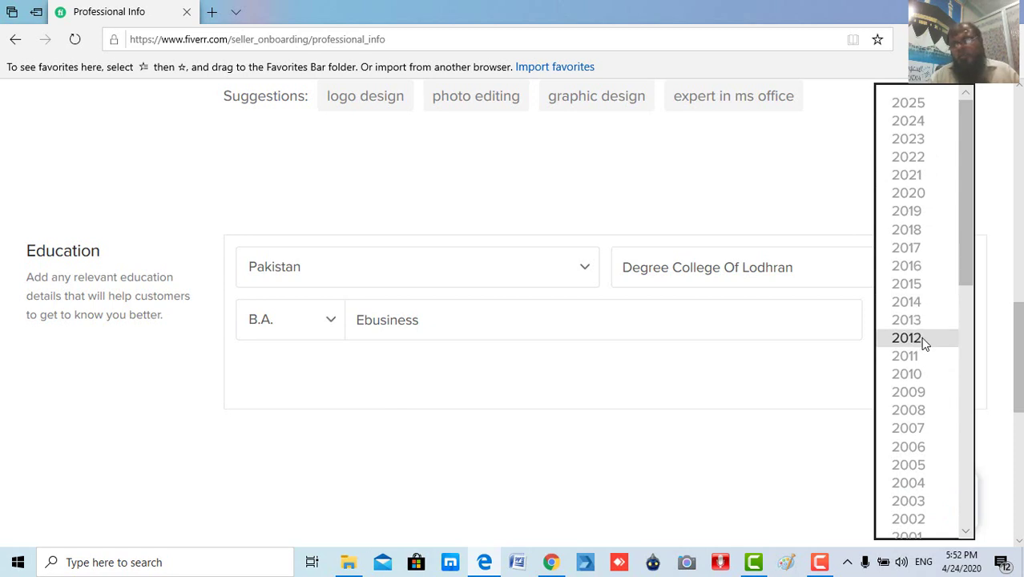
left_click(913, 393)
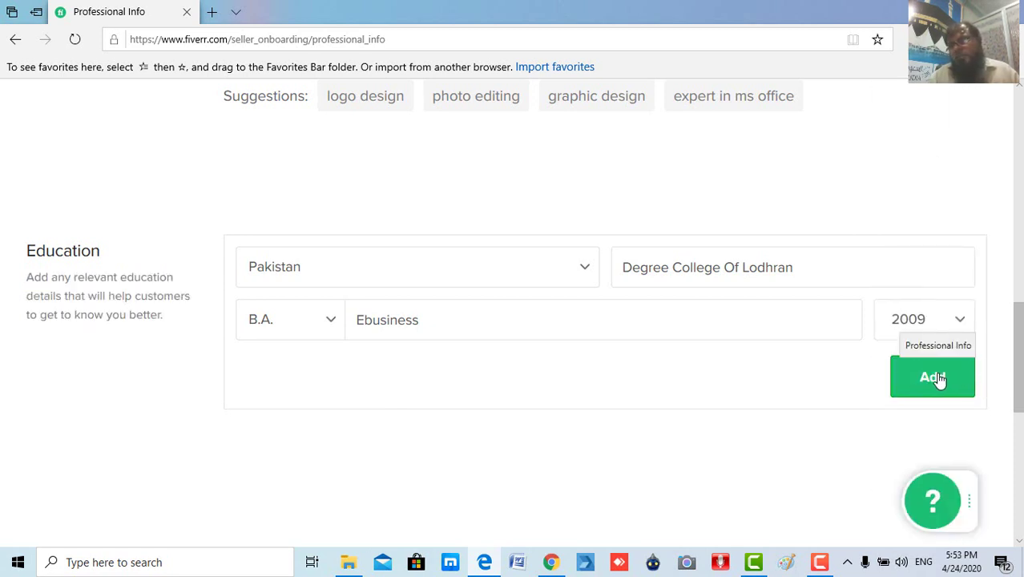
left_click(925, 381)
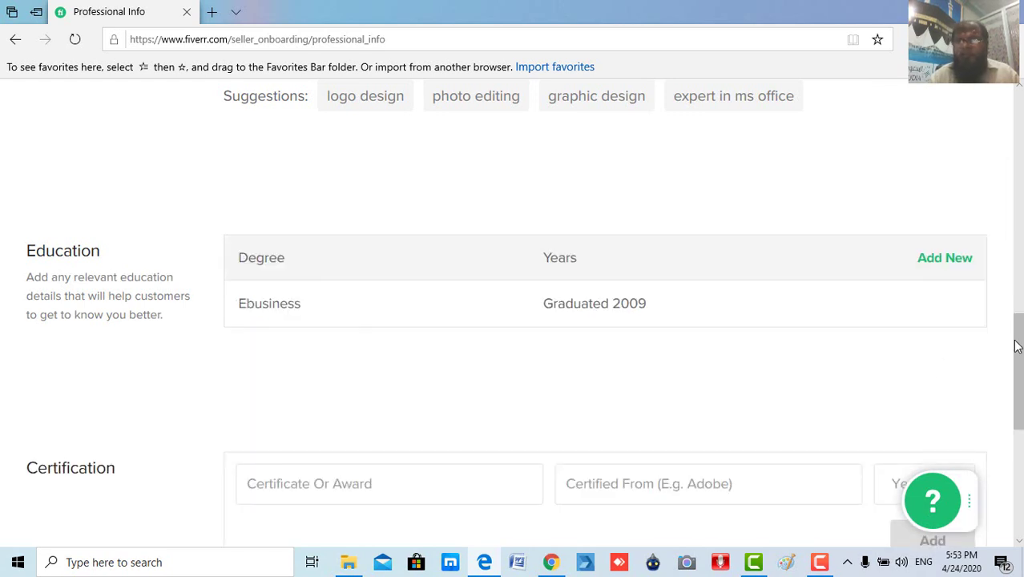
Step: Add the certificate 'Excellent Award' from Technical Institute Lahore with year 2015
scroll(1020, 346, "down", 3)
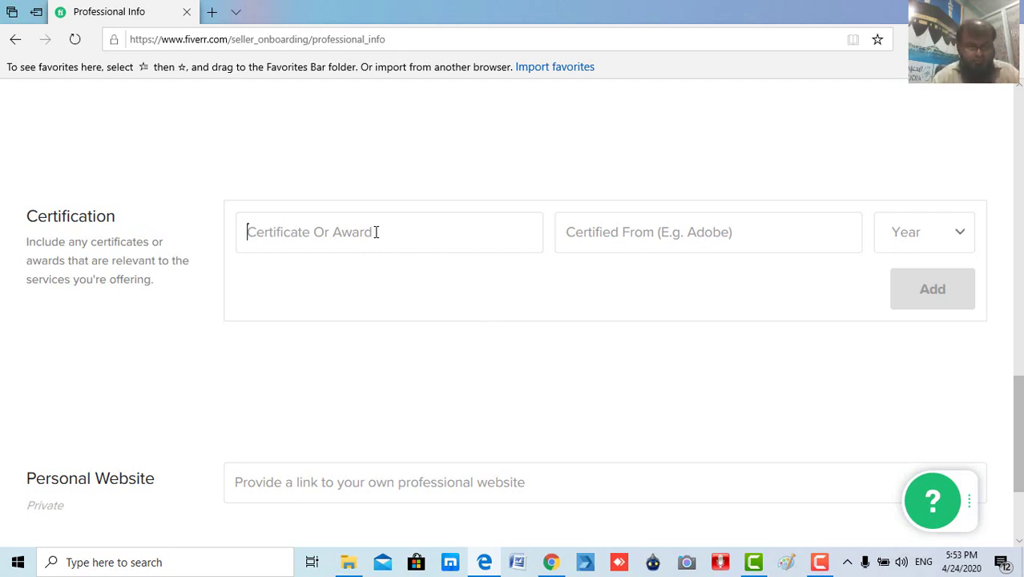
type("E")
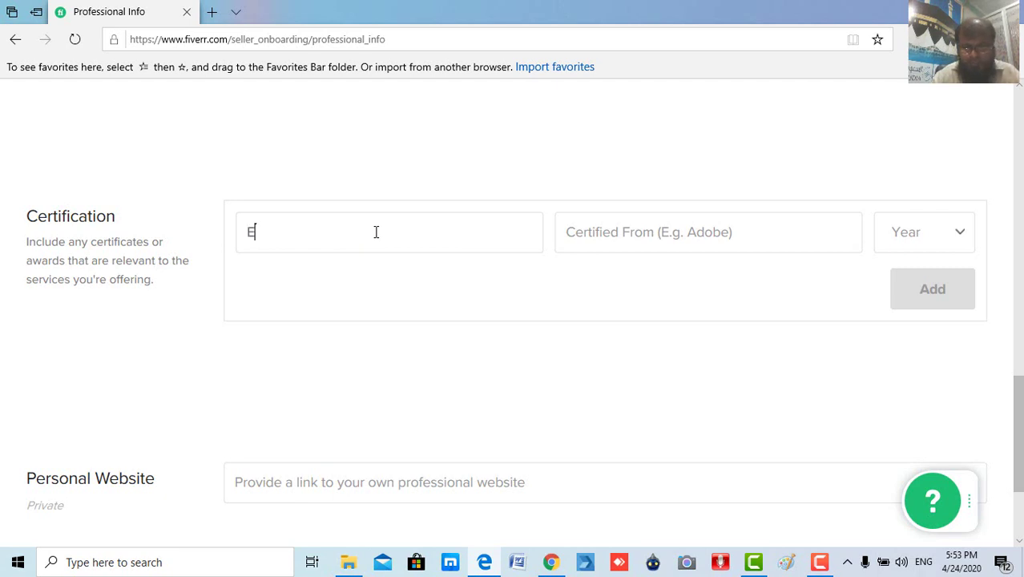
type("xcelle")
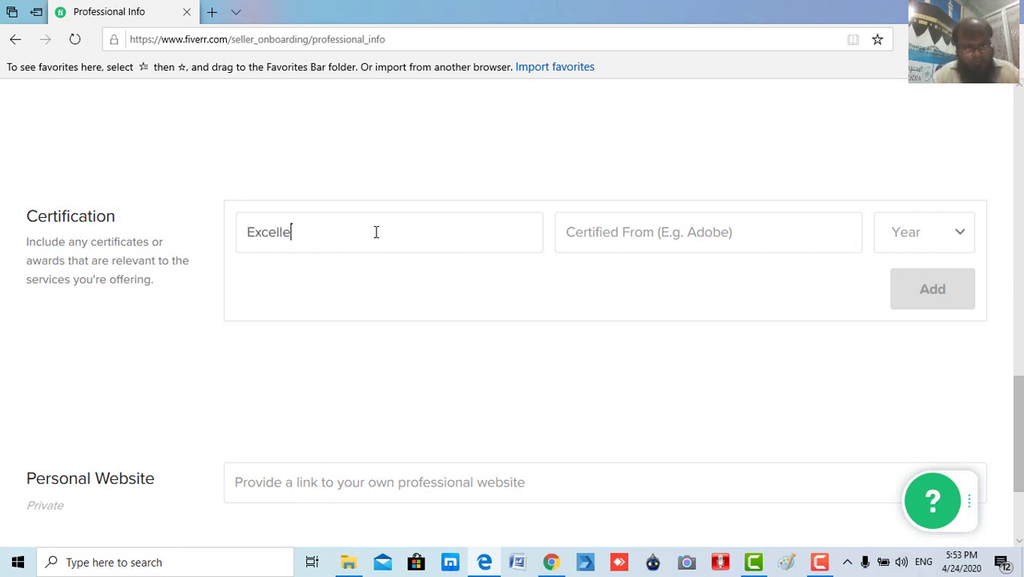
type("nt A")
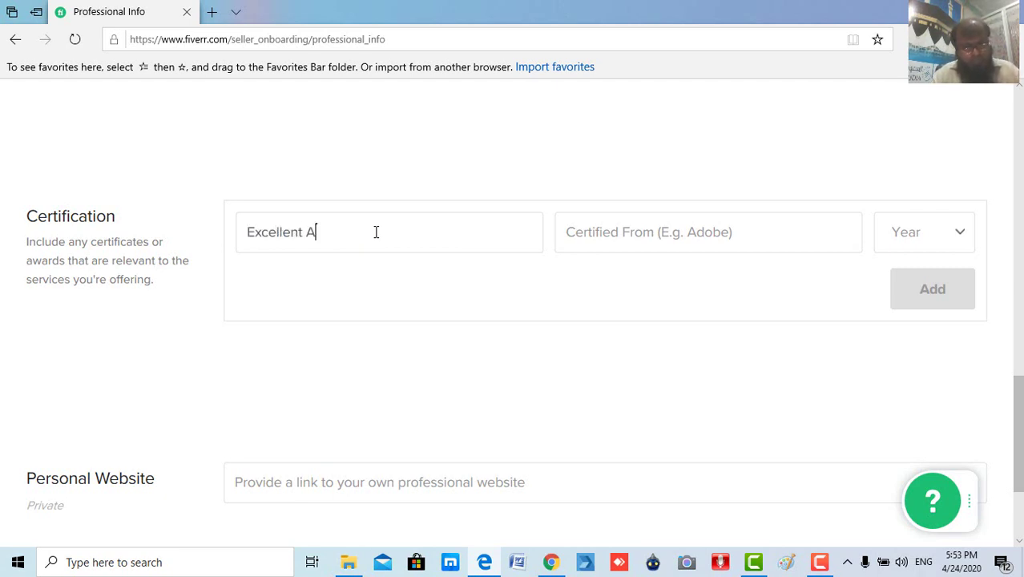
type("ward")
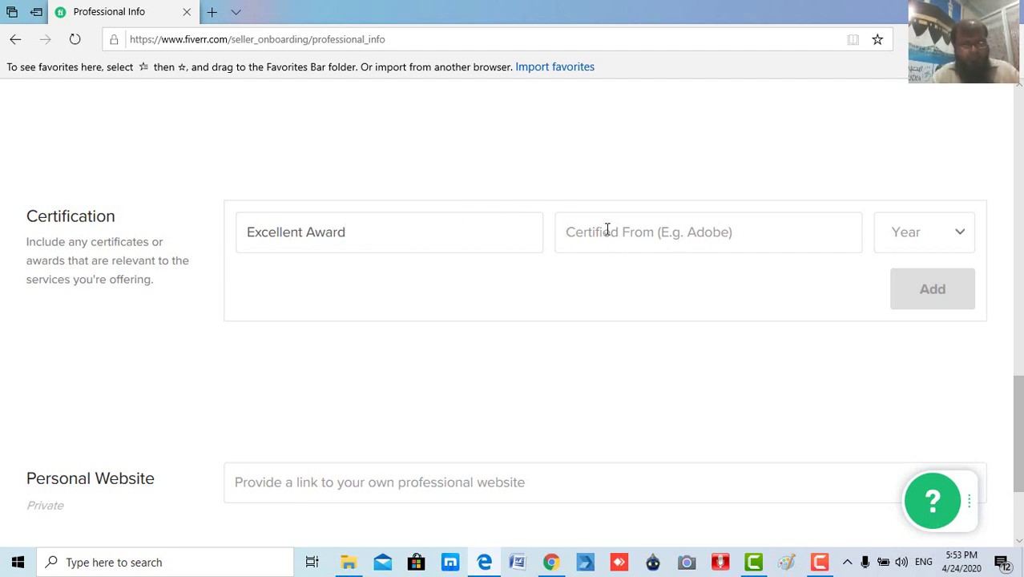
type("Te")
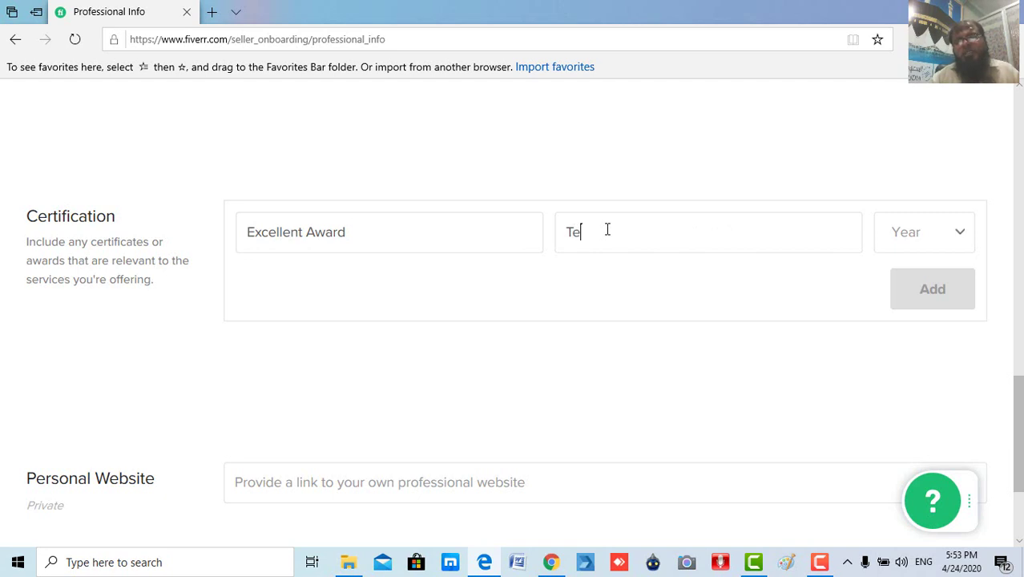
type("chnical I")
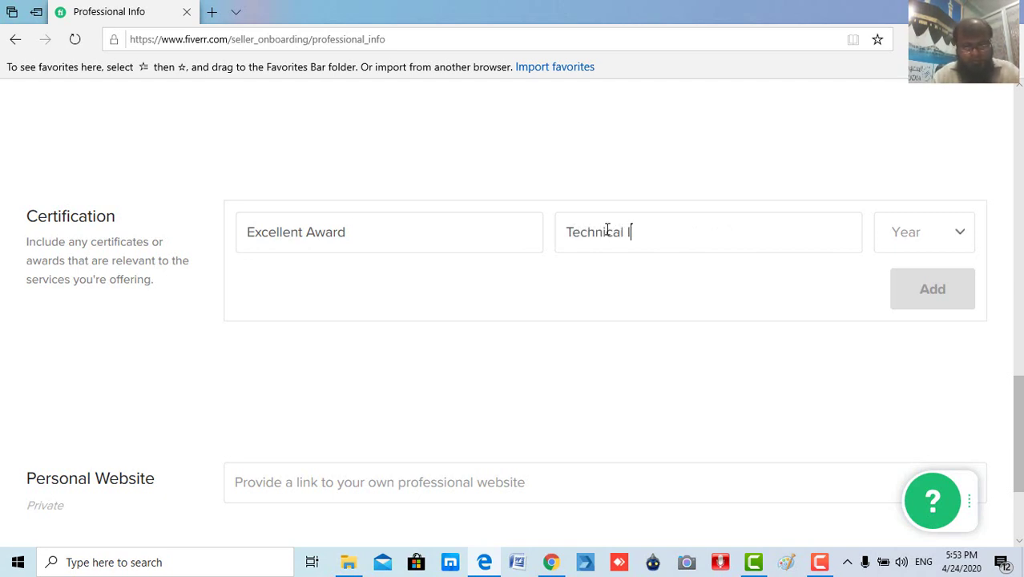
type("ns")
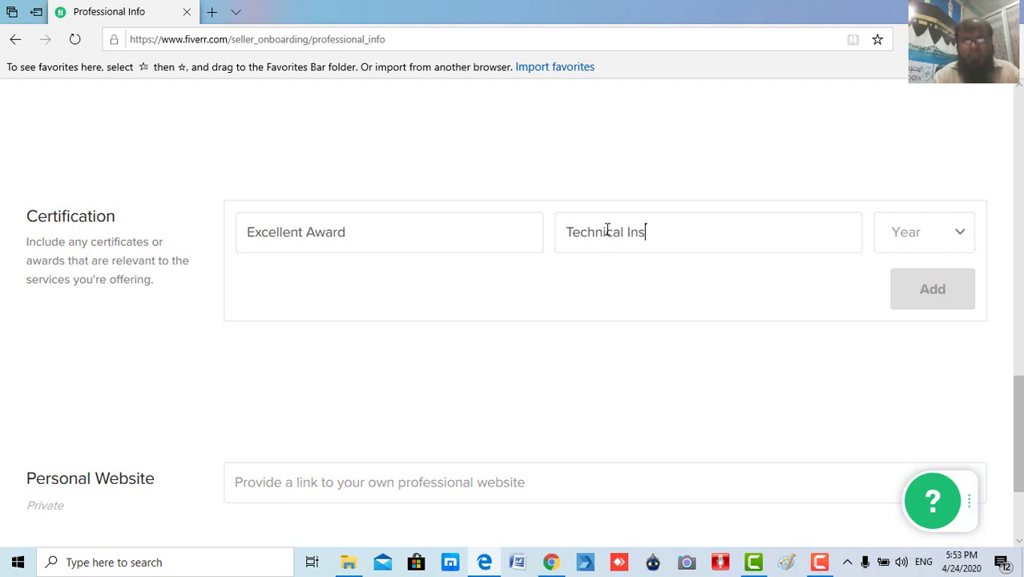
type("titut")
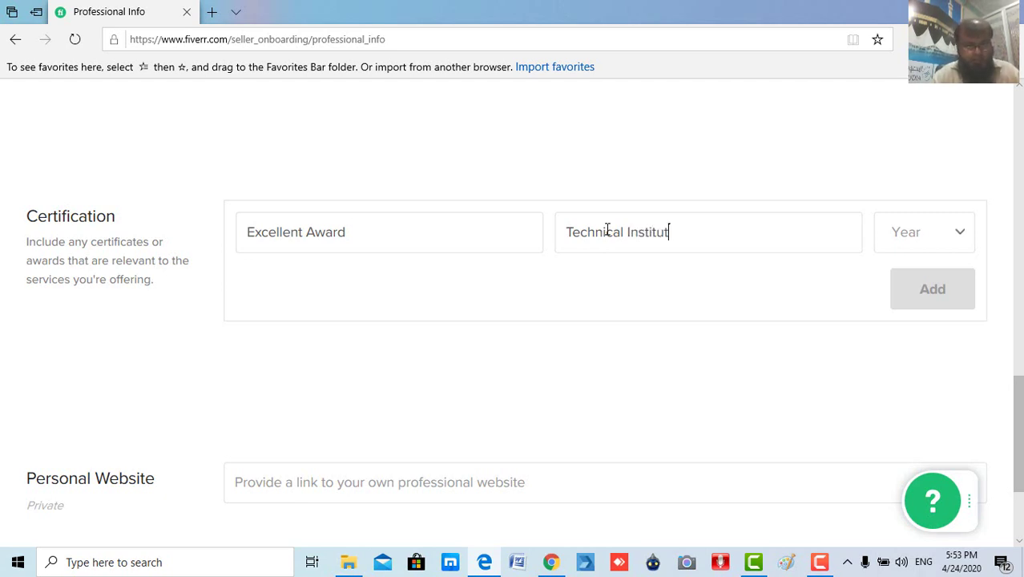
type("e La")
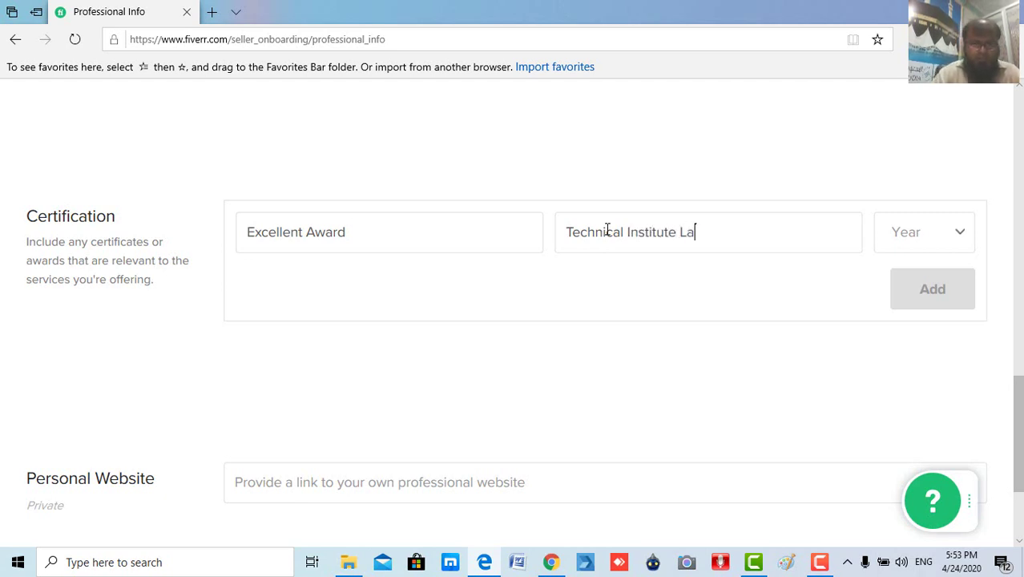
type("hore")
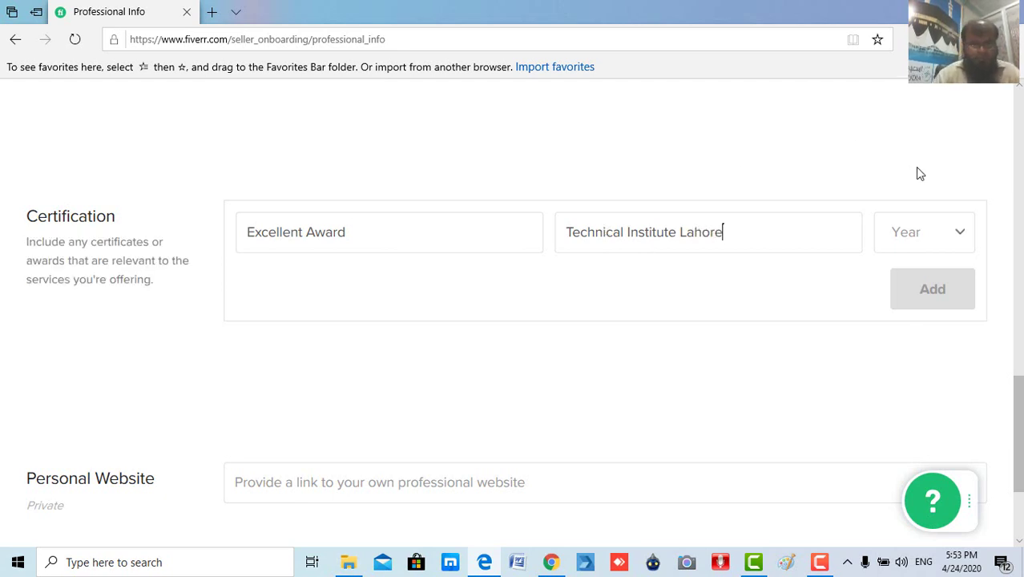
left_click(957, 241)
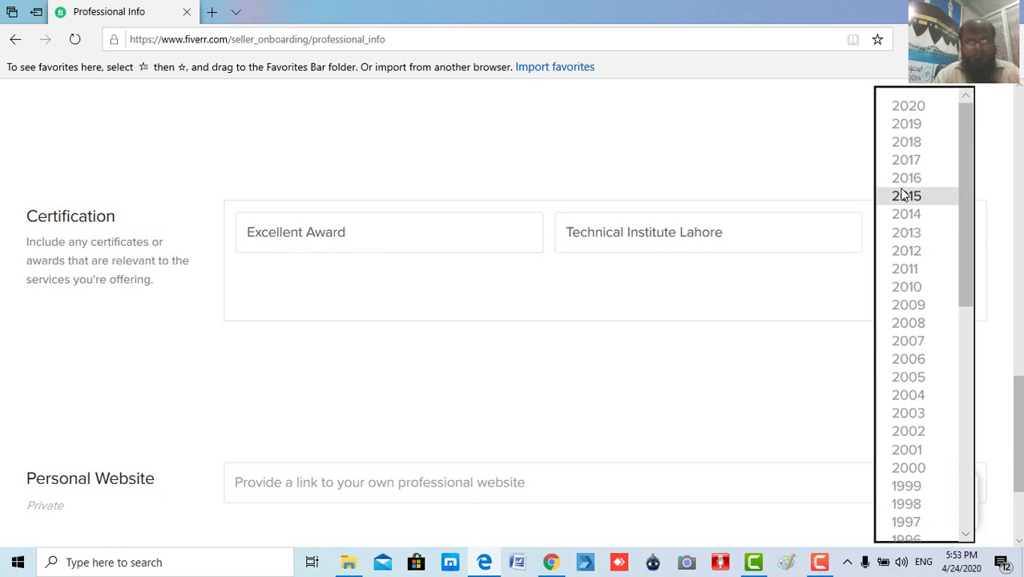
left_click(906, 197)
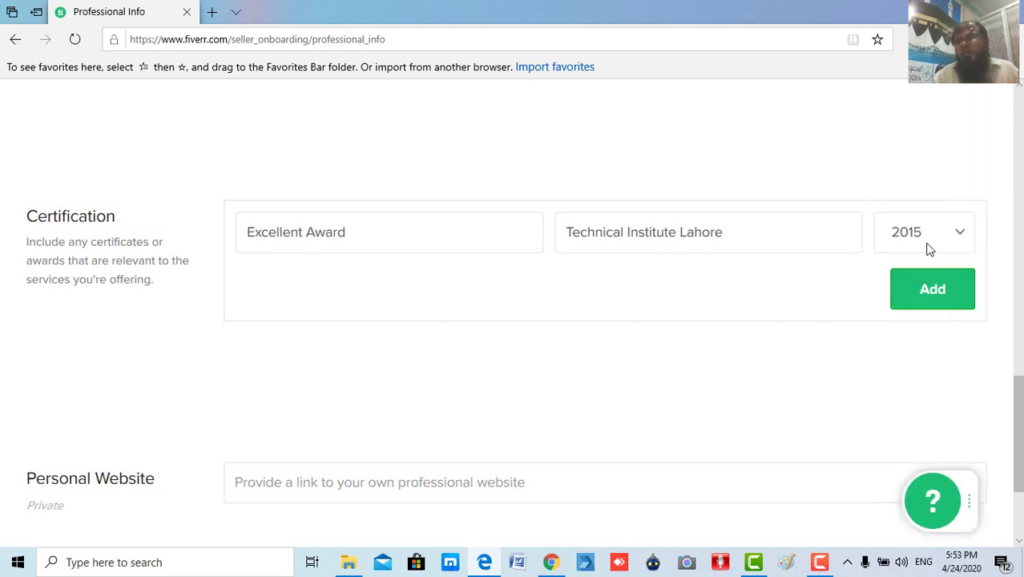
left_click(931, 290)
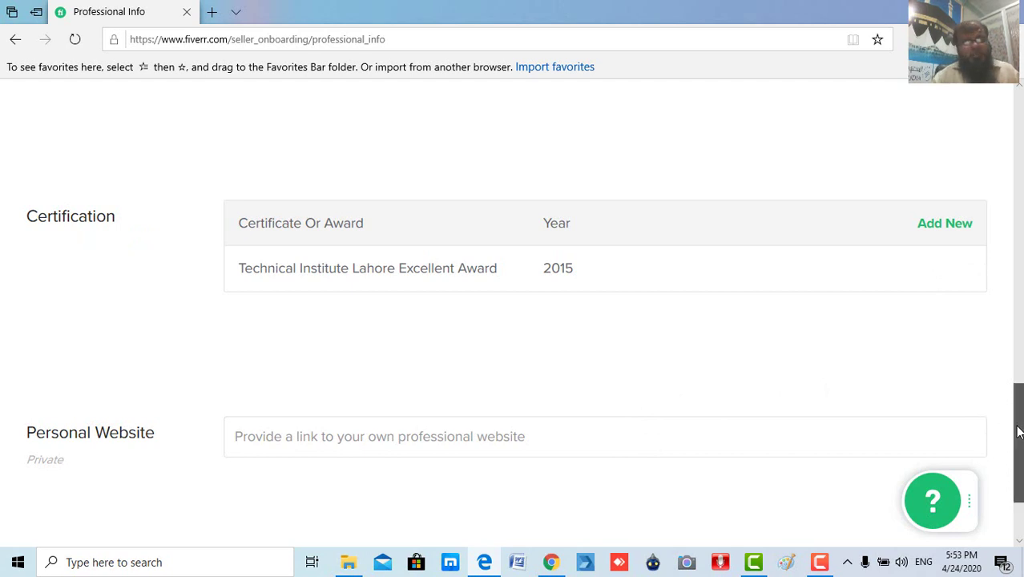
scroll(1018, 433, "down", 2)
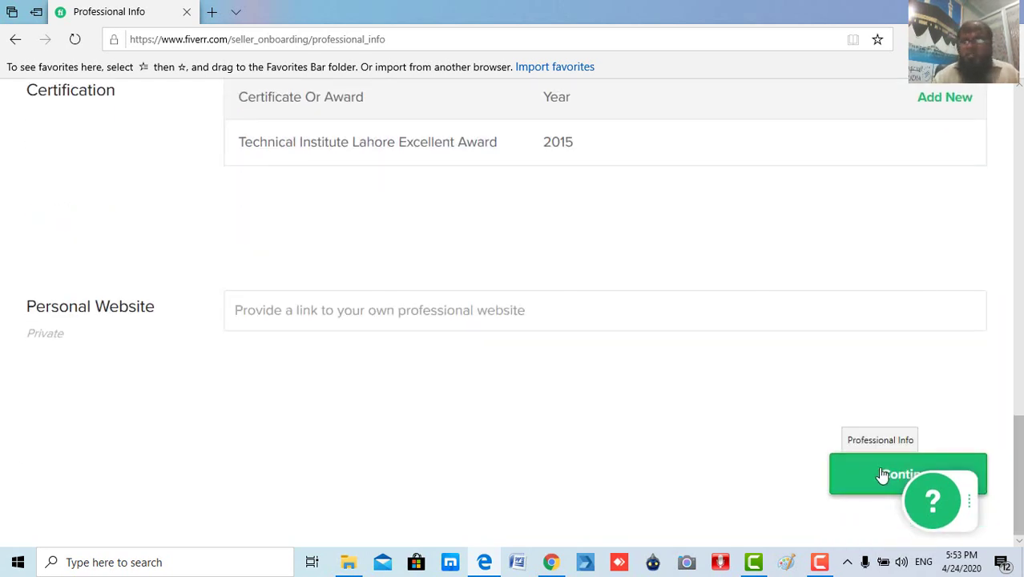
Step: Give the Graphics & Design occupation a period from 2014 to 2020
left_click(882, 475)
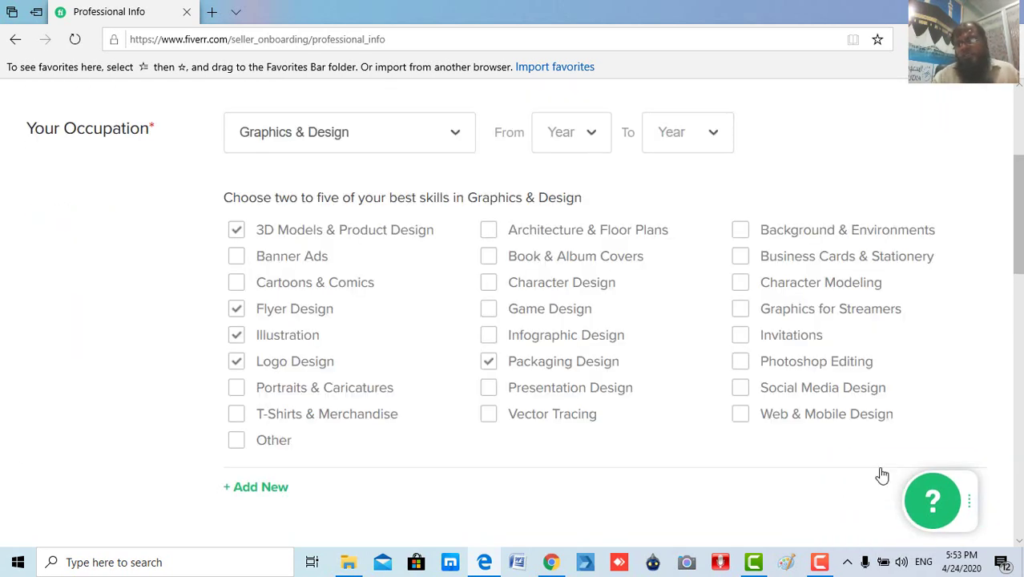
scroll(1019, 215, "down", 10)
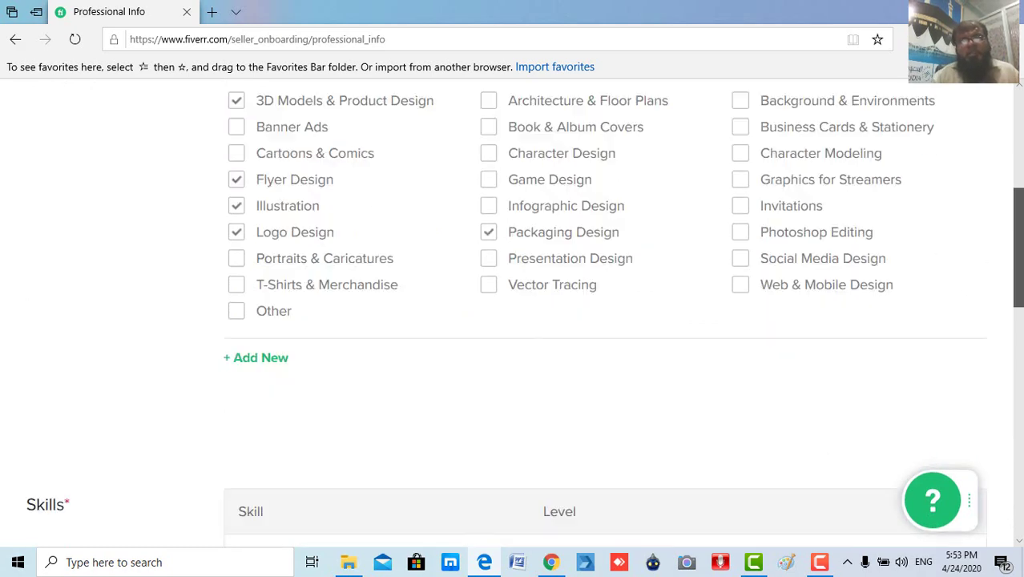
scroll(991, 441, "up", 10)
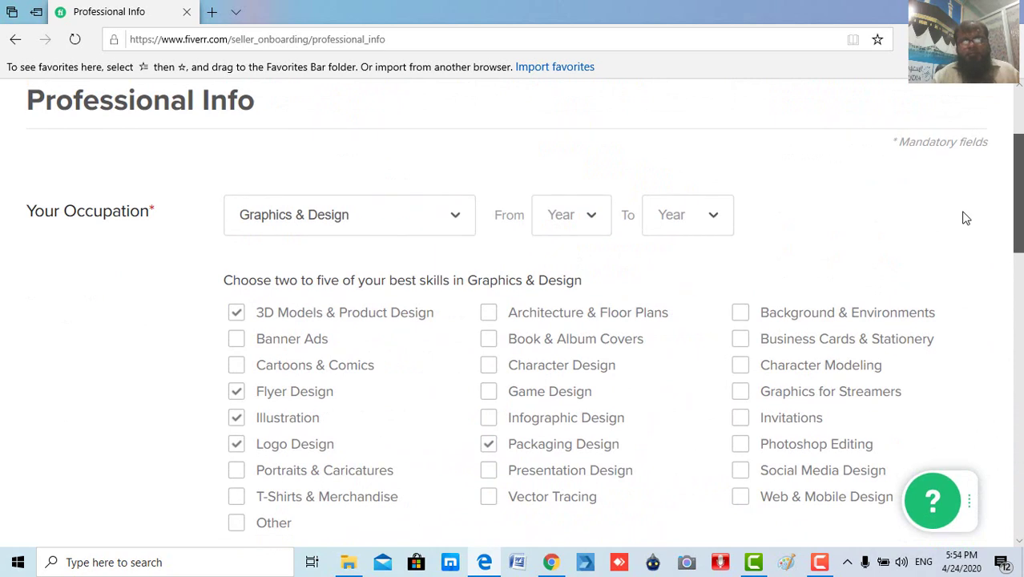
scroll(965, 222, "down", 1)
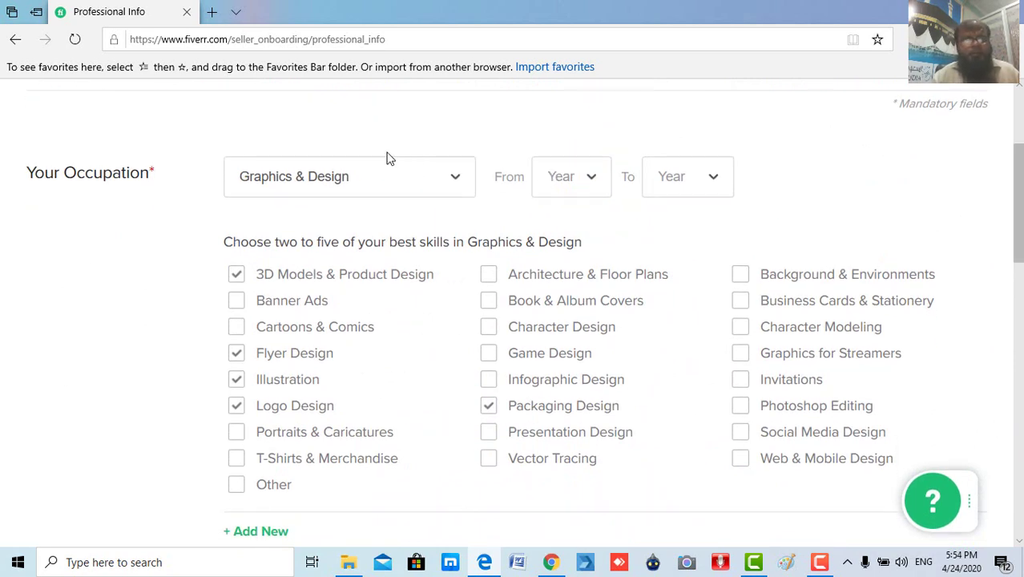
left_click(591, 181)
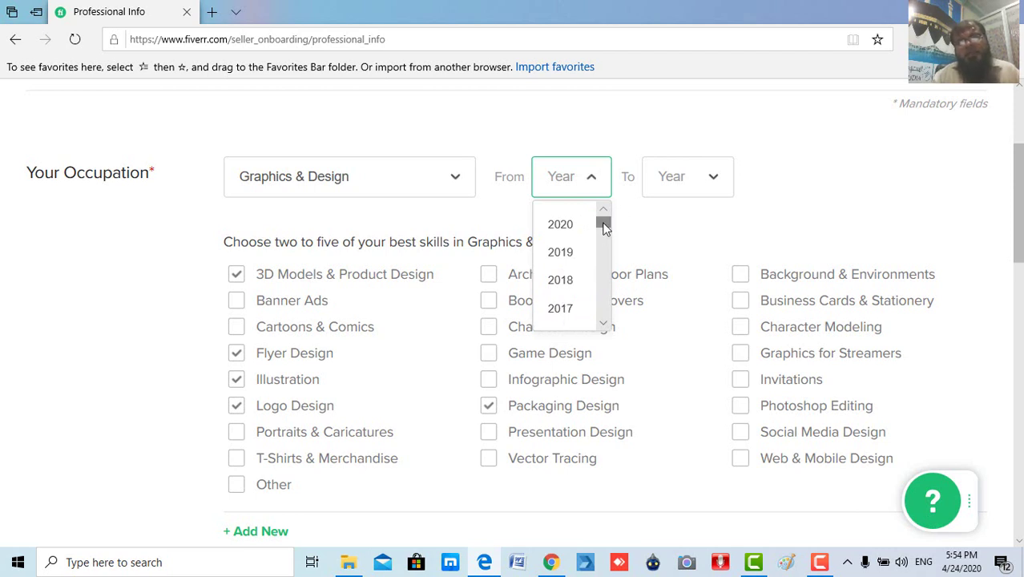
left_click_drag(604, 222, 605, 232)
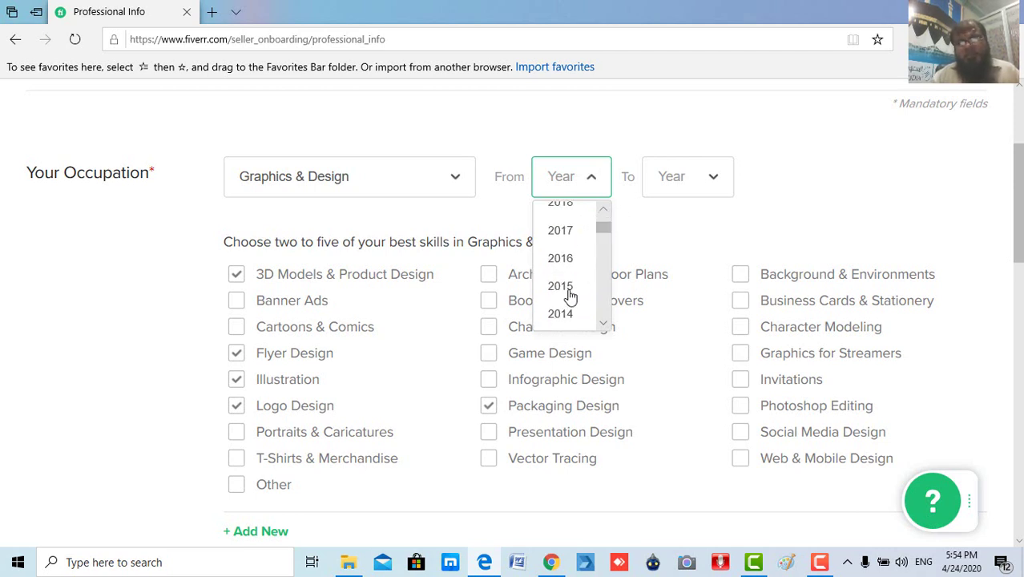
left_click(564, 314)
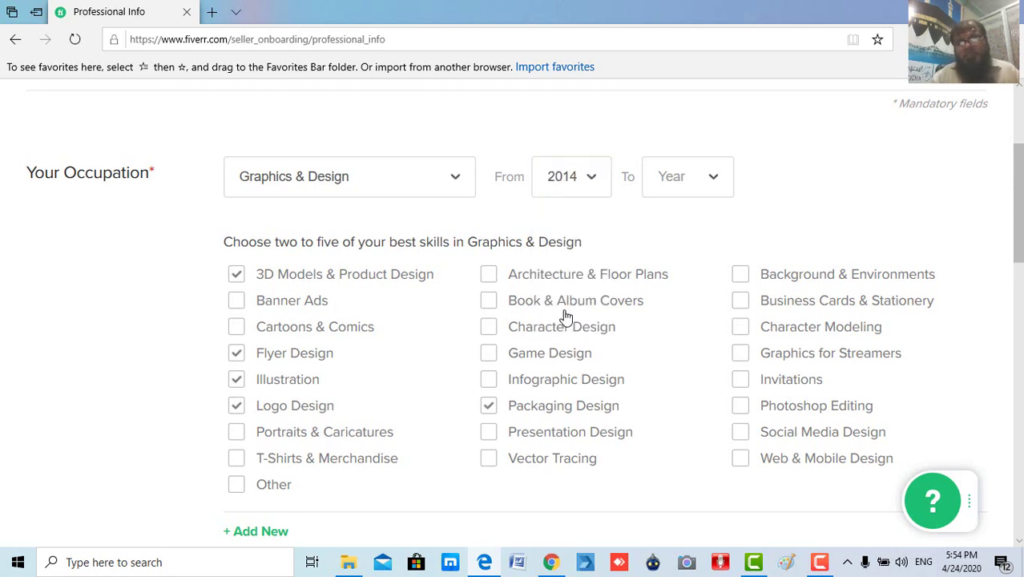
left_click(713, 183)
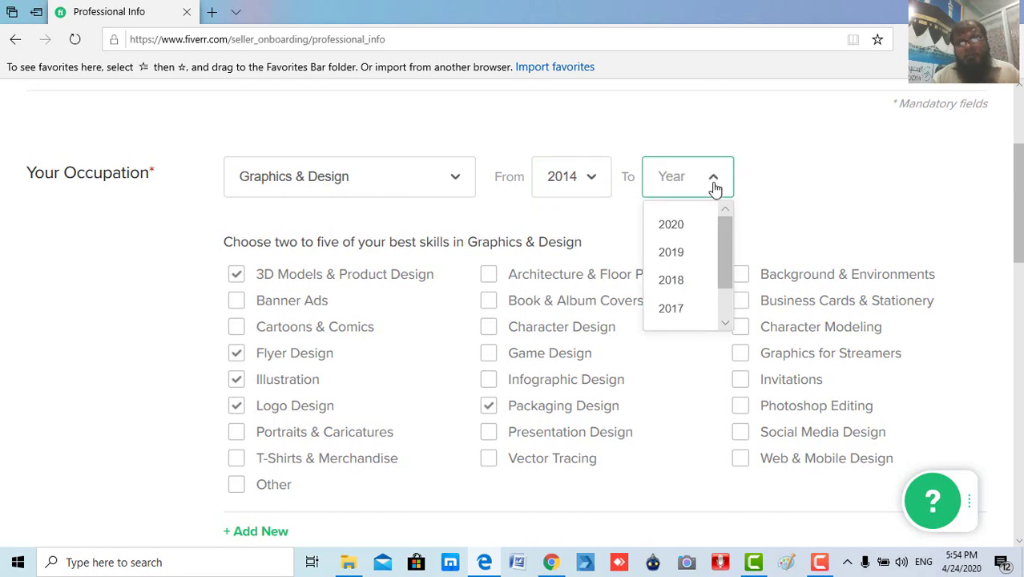
left_click(675, 232)
left_click_drag(1016, 178, 1016, 222)
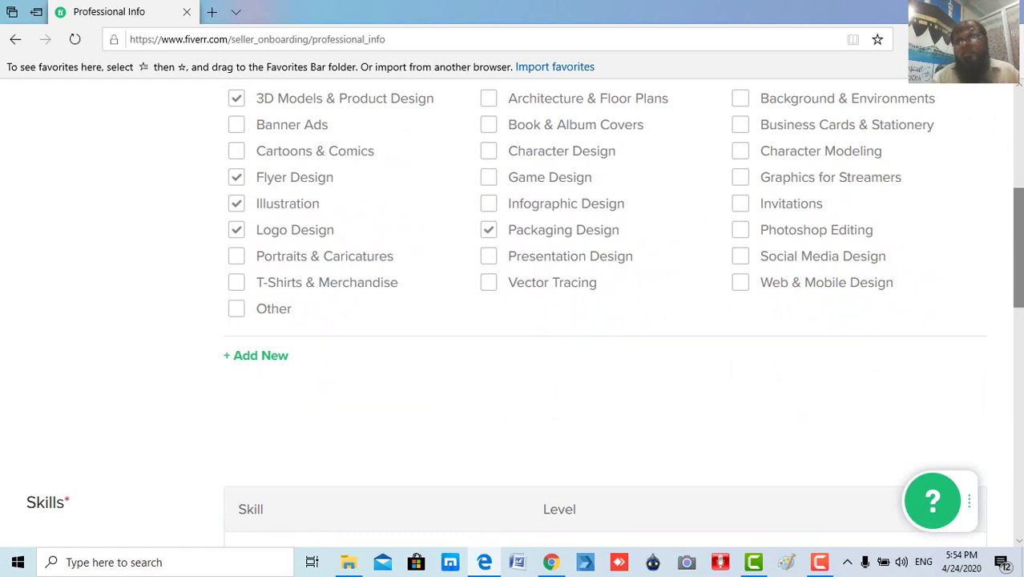
left_click_drag(1020, 230, 1019, 452)
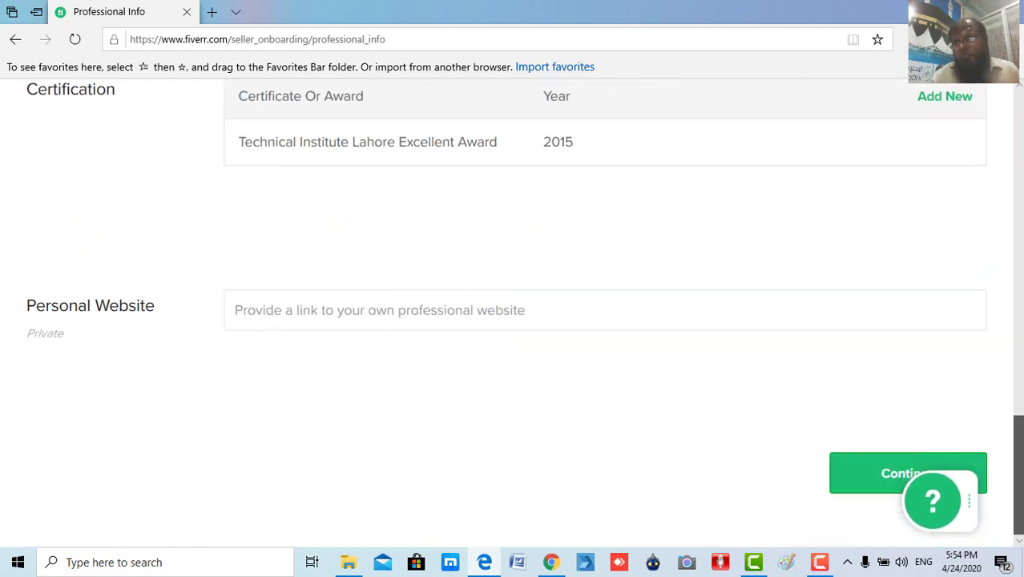
Step: Save Professional Info and continue past Linked Accounts, where Google is already connected
left_click(866, 483)
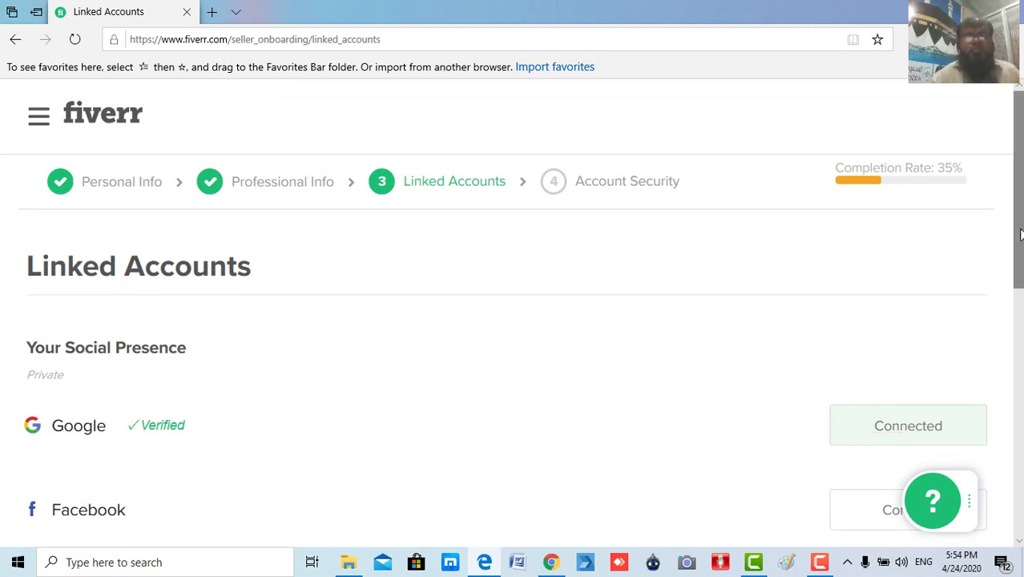
left_click_drag(1020, 233, 1020, 301)
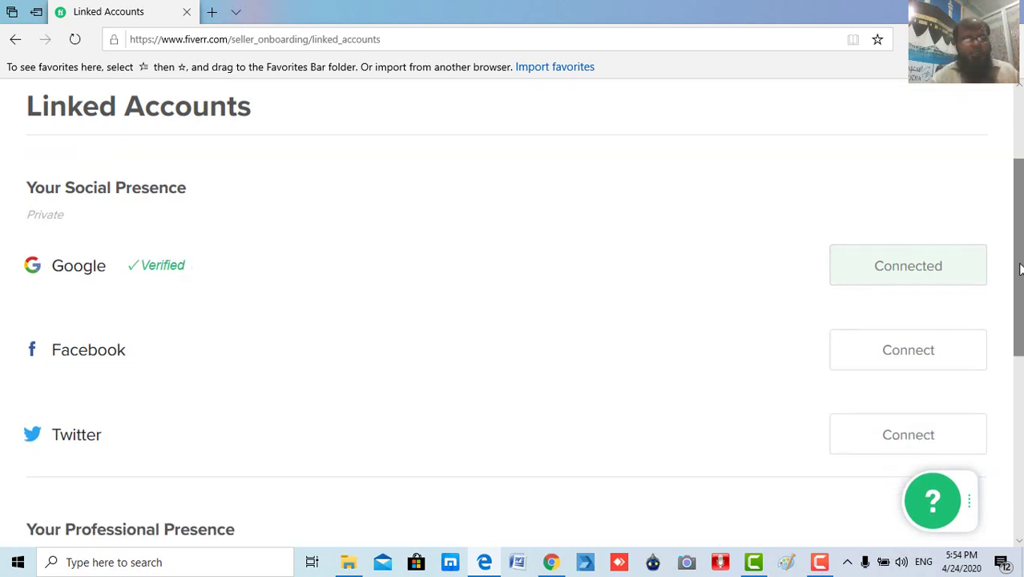
left_click_drag(1020, 270, 1017, 447)
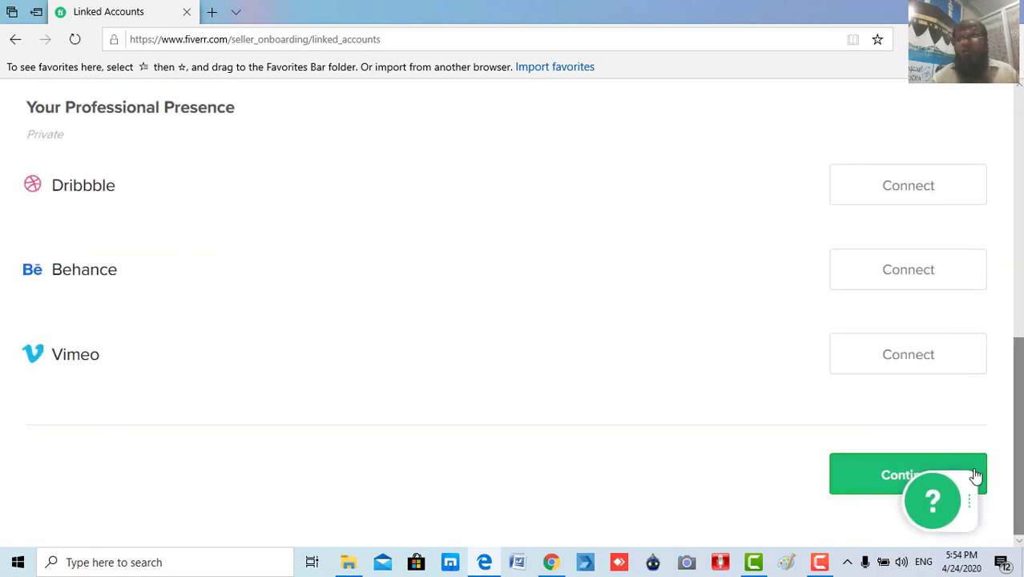
left_click(879, 476)
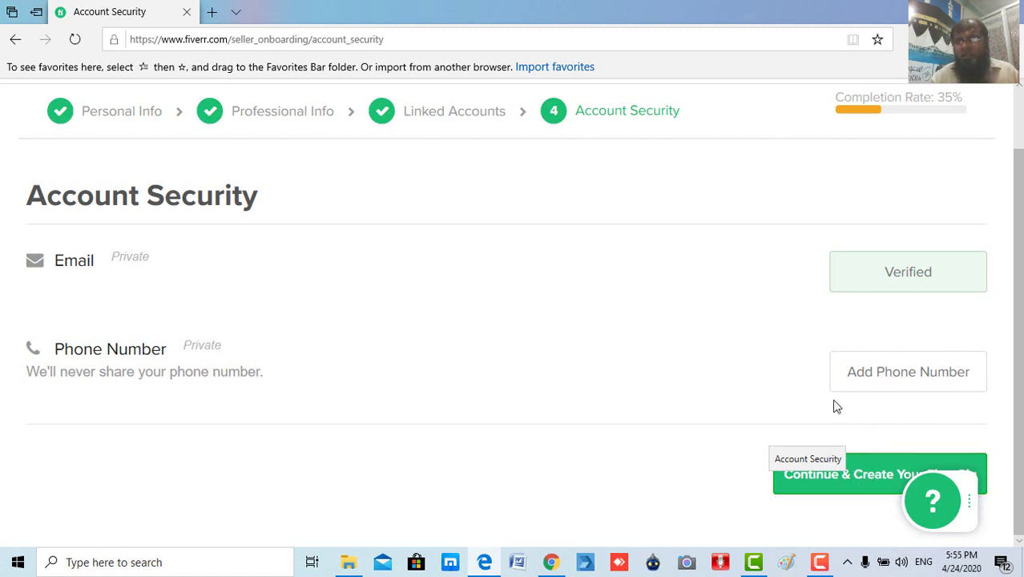
left_click(860, 474)
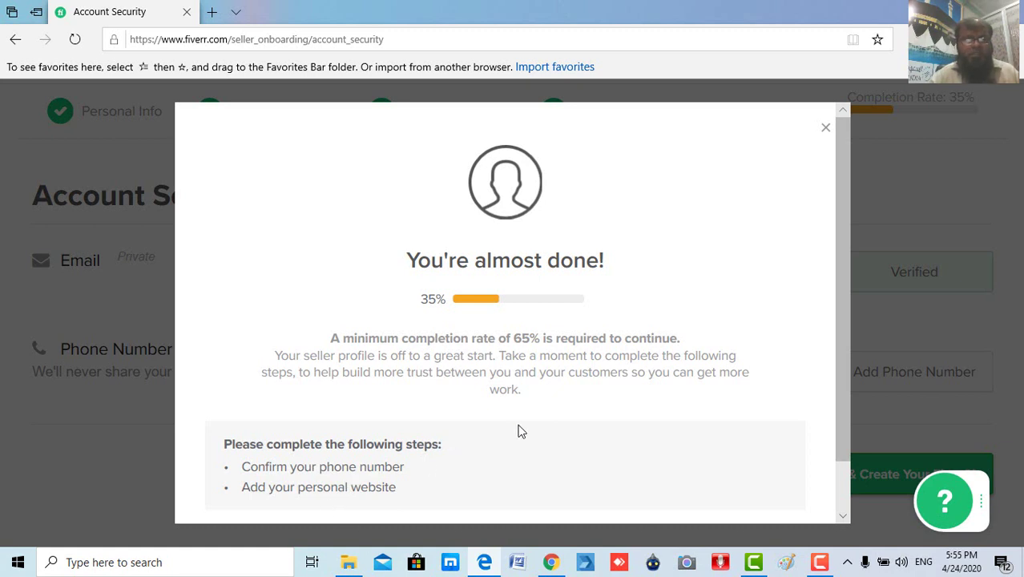
left_click(825, 130)
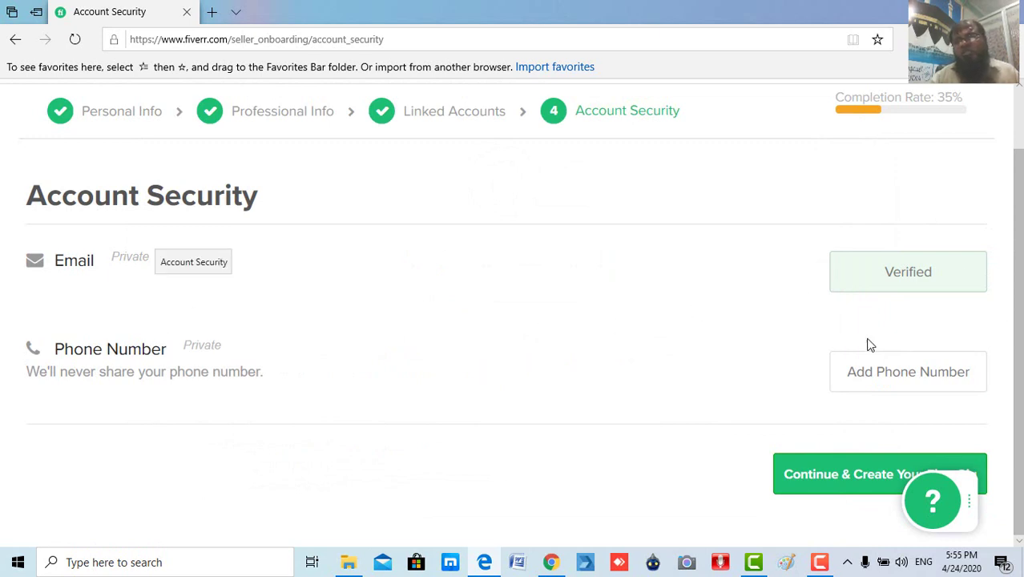
Step: Request an SMS code for a Pakistan phone number, replacing the already-used number with another
left_click(901, 374)
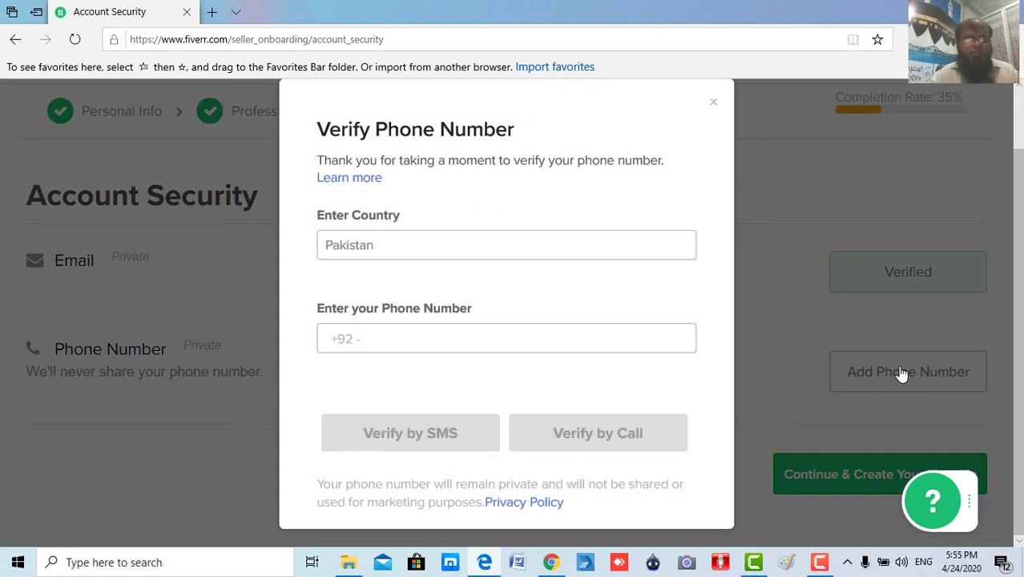
left_click(366, 336)
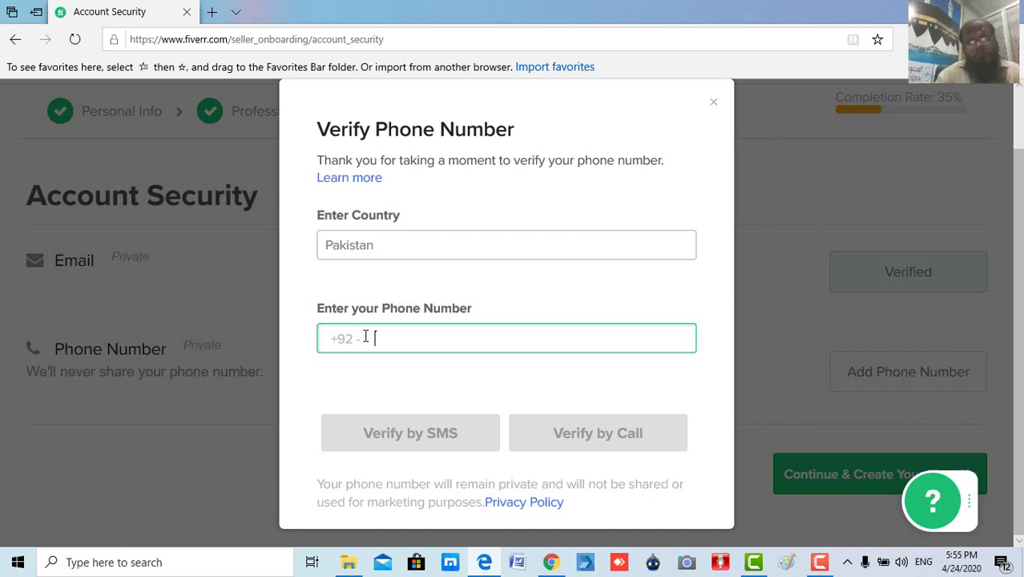
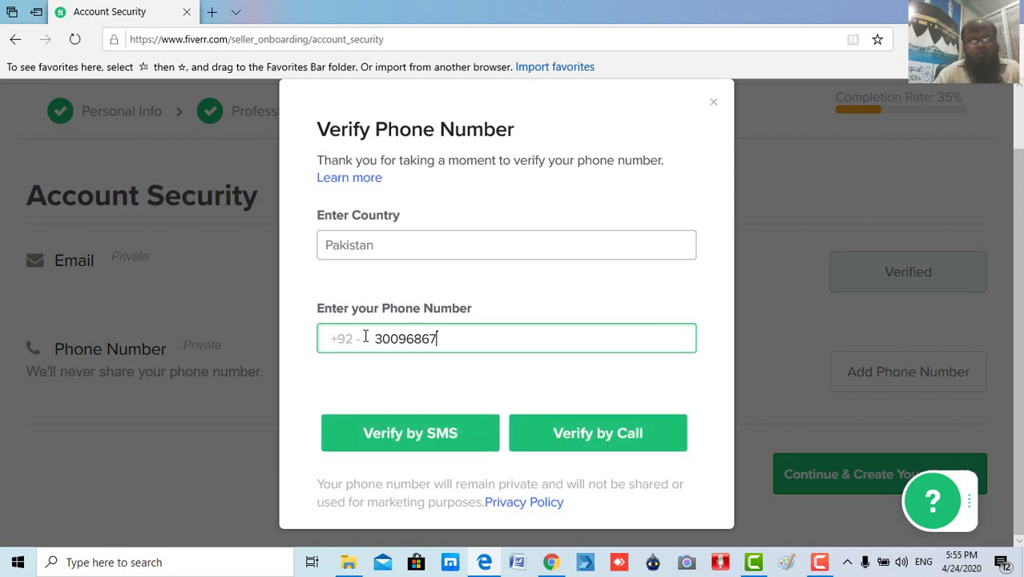
left_click(412, 433)
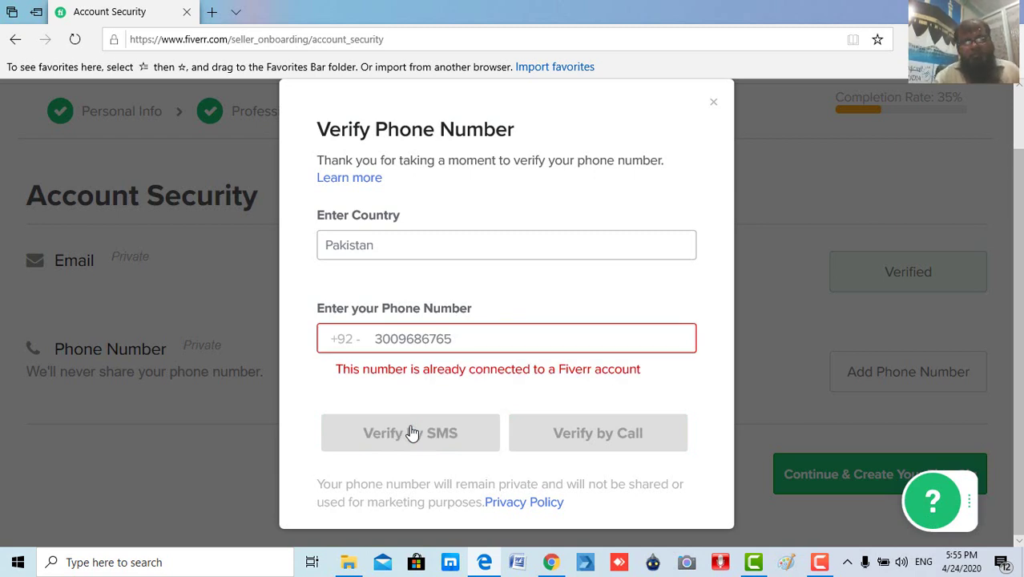
left_click(473, 339)
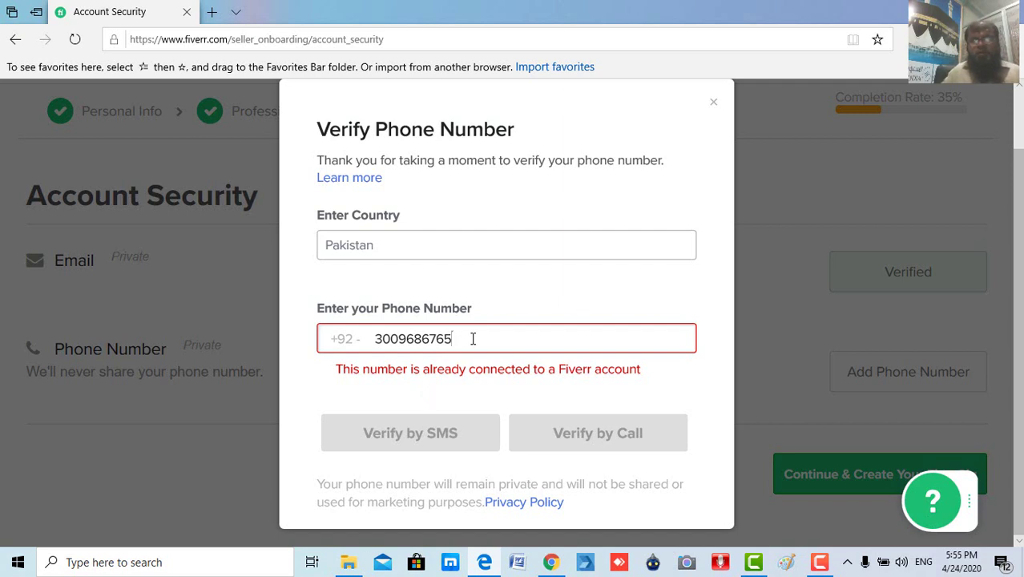
key("BackSpace")
key("BackSpace")
key("BackSpace")
key("BackSpace")
key("BackSpace")
key("BackSpace")
key("BackSpace")
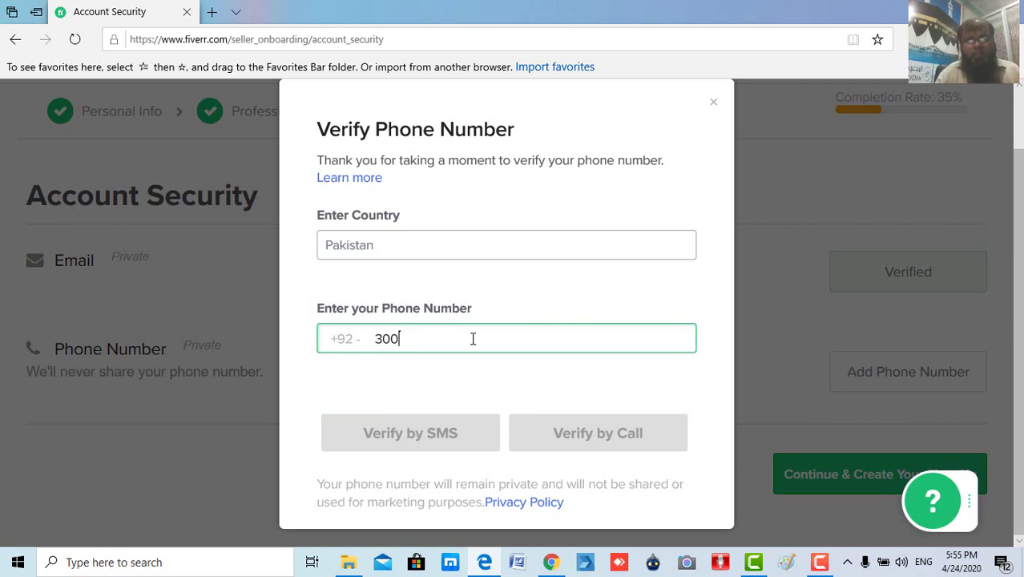
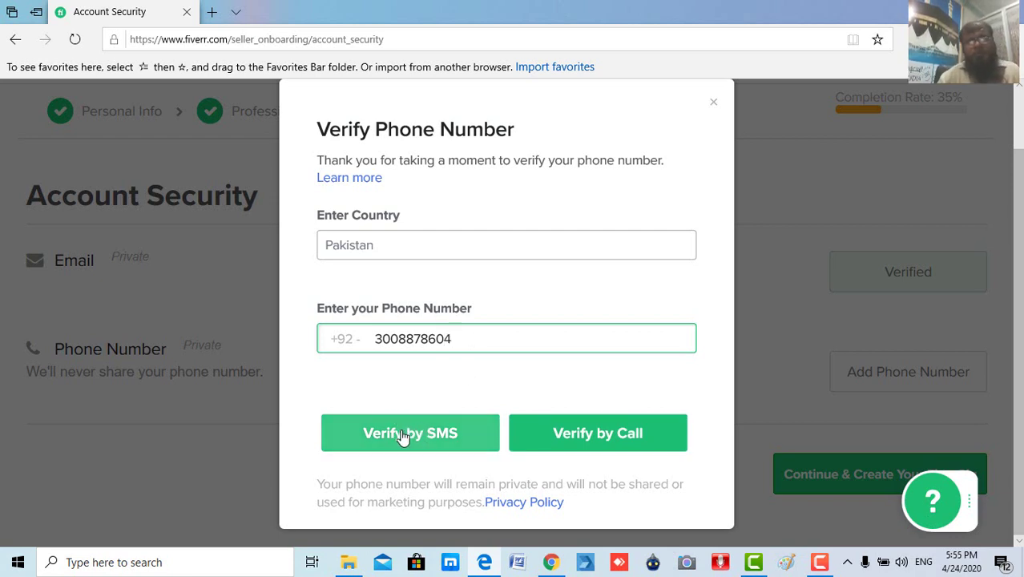
left_click(403, 437)
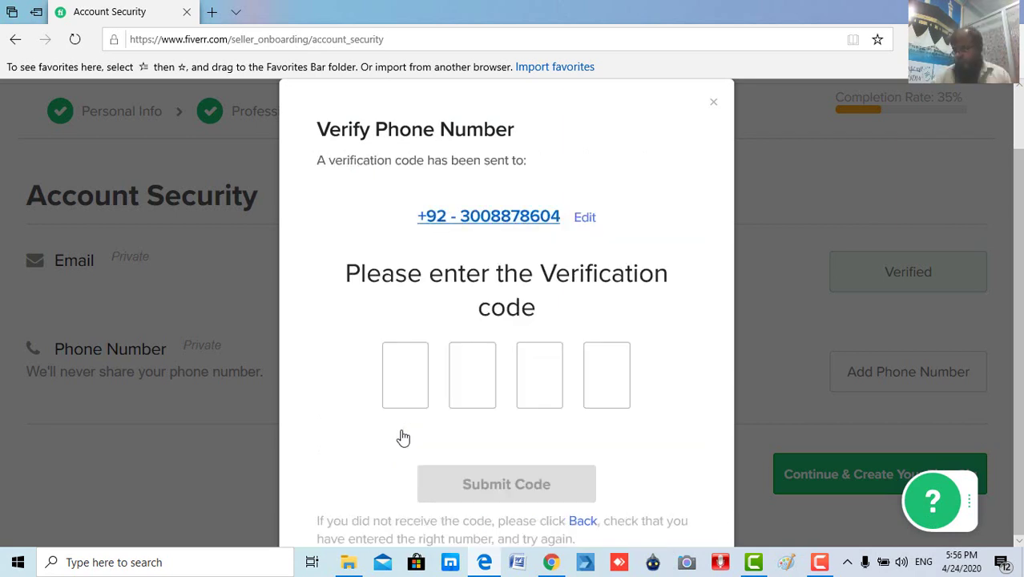
Step: Submit the four-digit SMS verification code and acknowledge Verification Complete
left_click(408, 373)
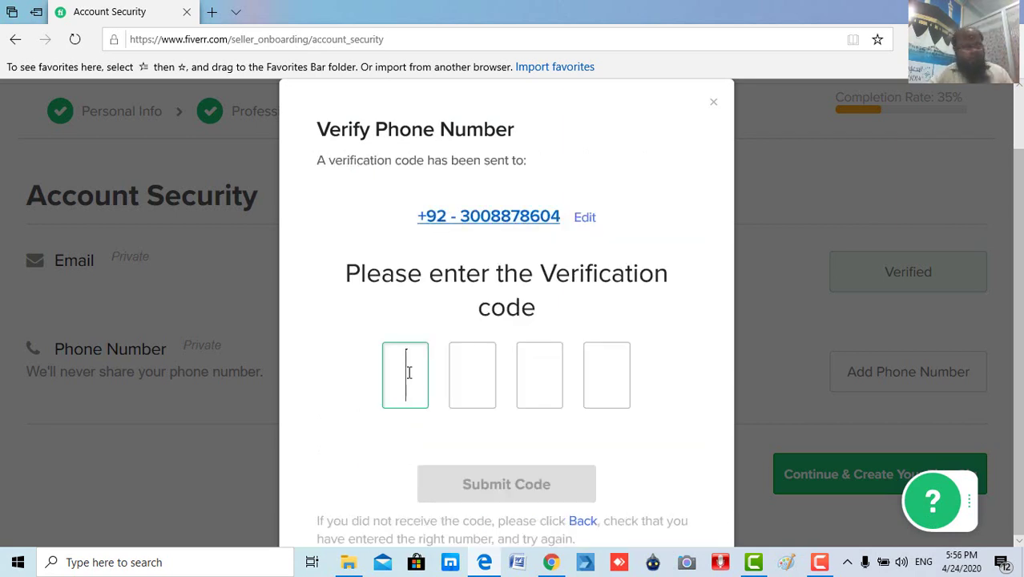
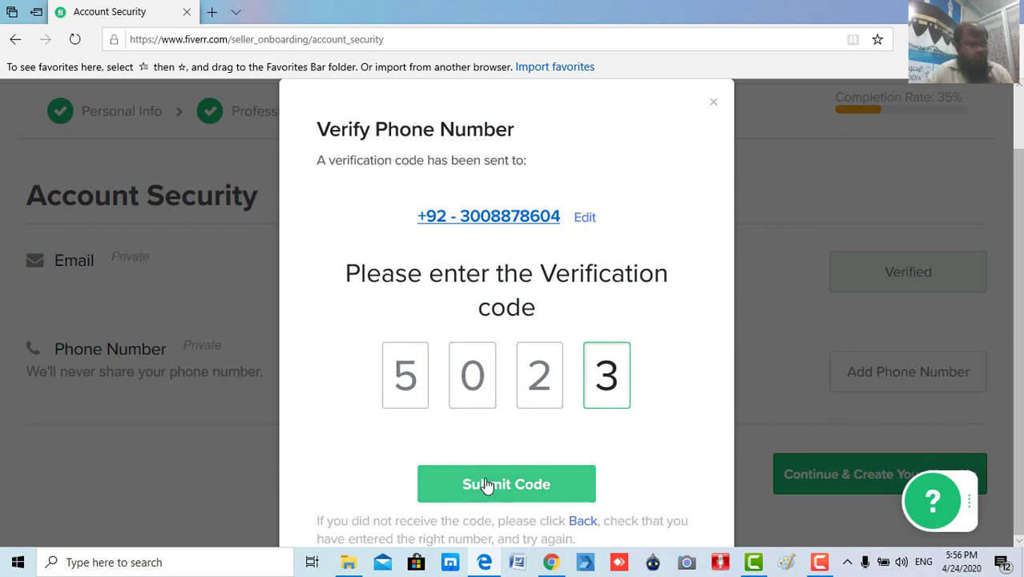
left_click(487, 485)
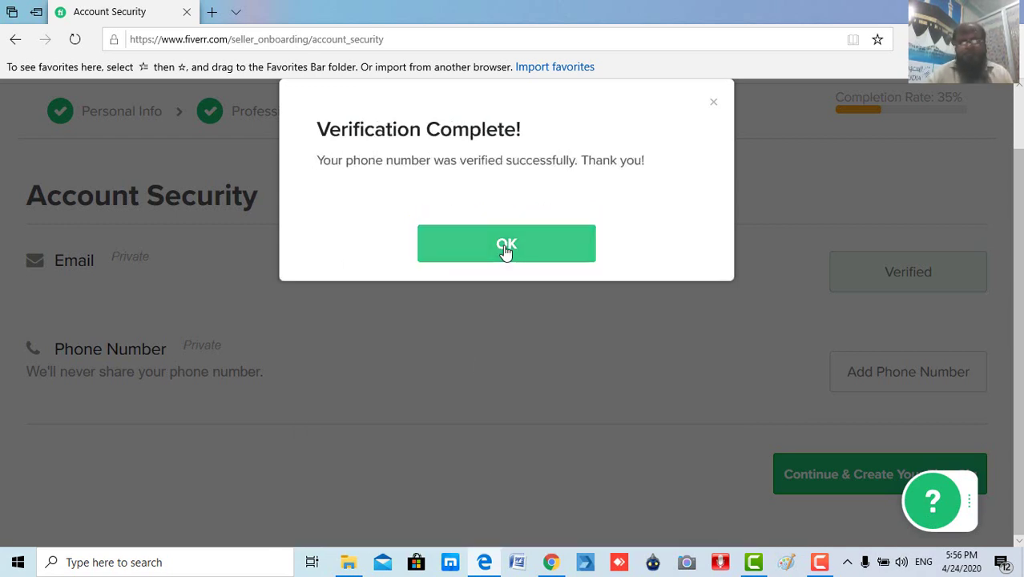
left_click(492, 248)
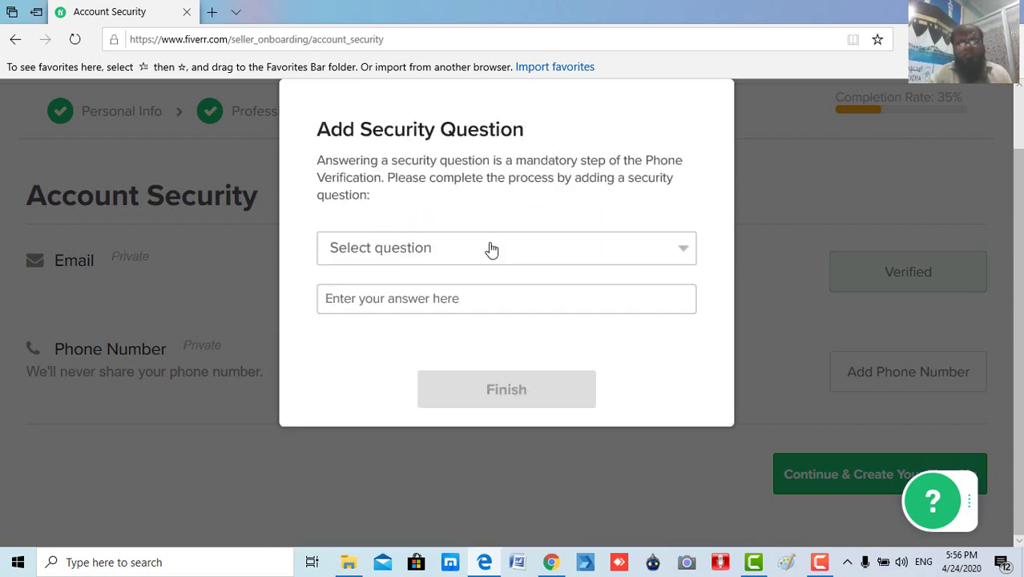
Step: Choose the favorite childhood friend security question, enter the answer, and submit it
left_click(681, 250)
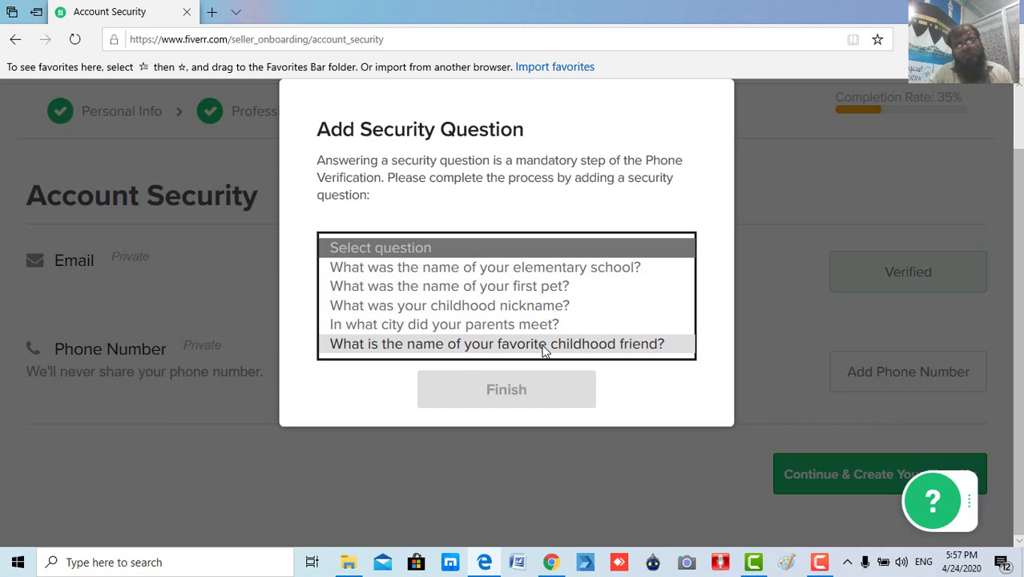
left_click(544, 344)
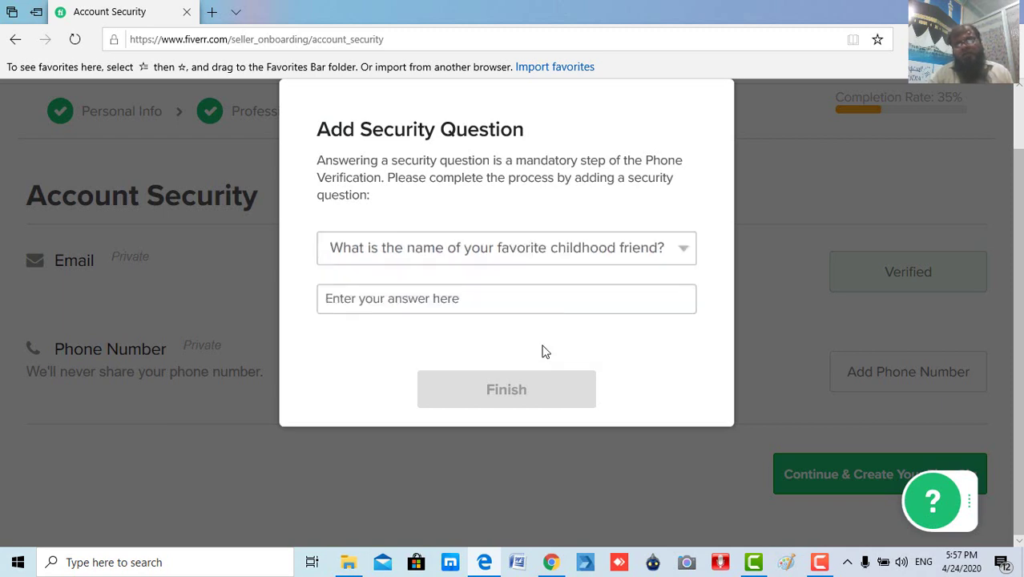
left_click(475, 299)
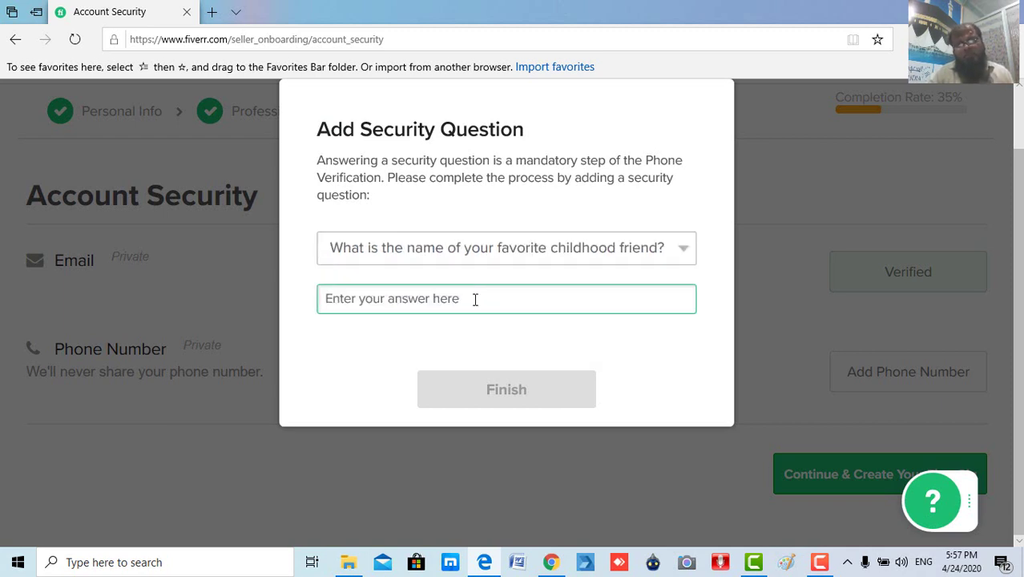
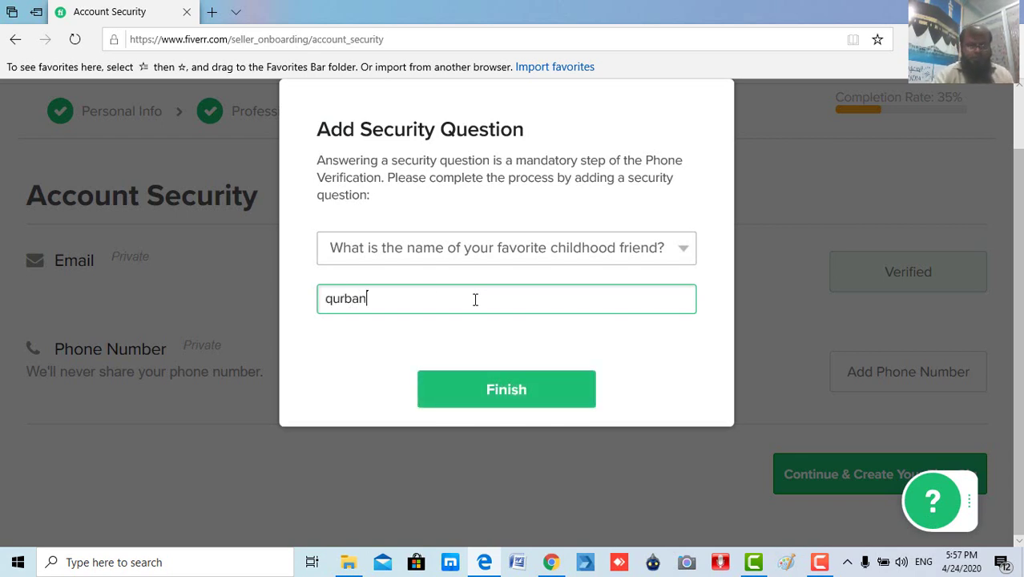
left_click(517, 390)
Step: Acknowledge the phone verification and finish the Account Security step
left_click(513, 247)
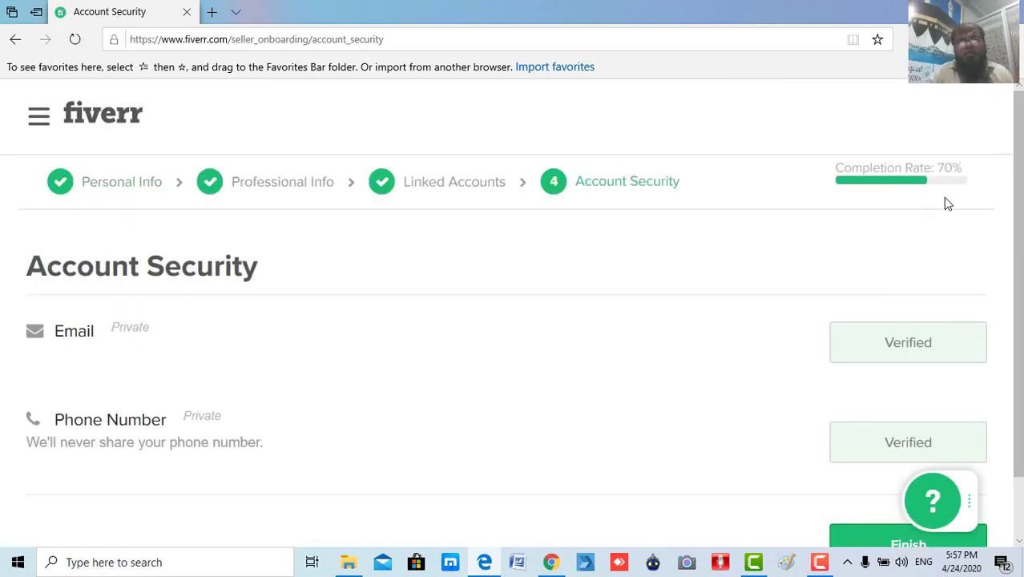
scroll(1014, 223, "down", 2)
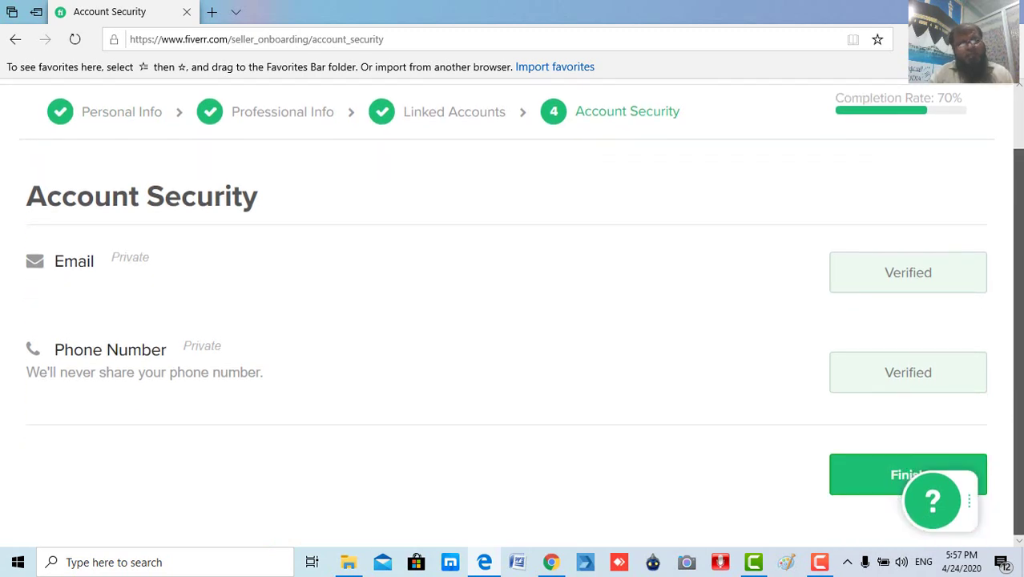
left_click(891, 474)
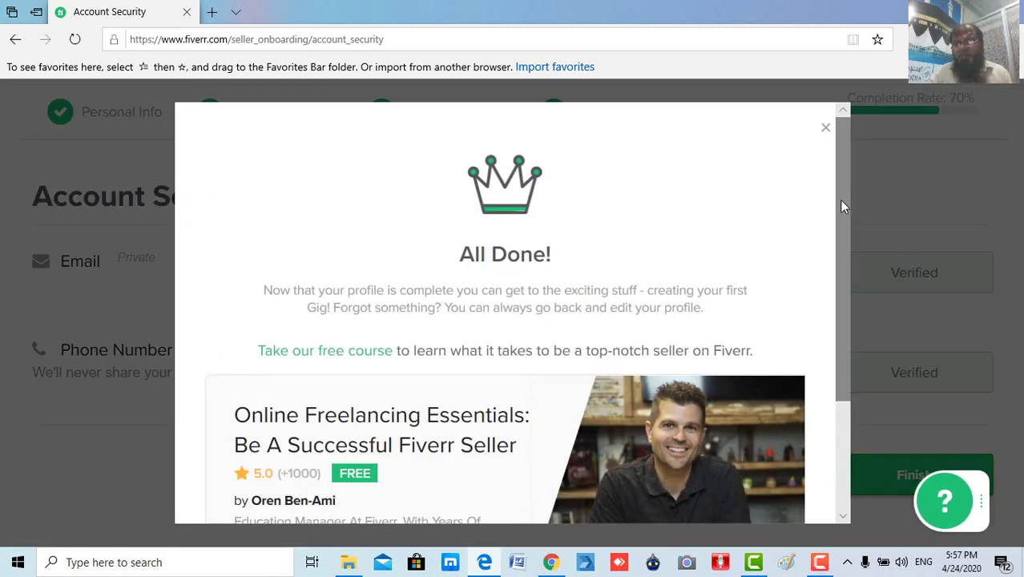
Step: Dismiss the All Done message with Finish to open the new gig's Overview page
left_click_drag(843, 213, 867, 338)
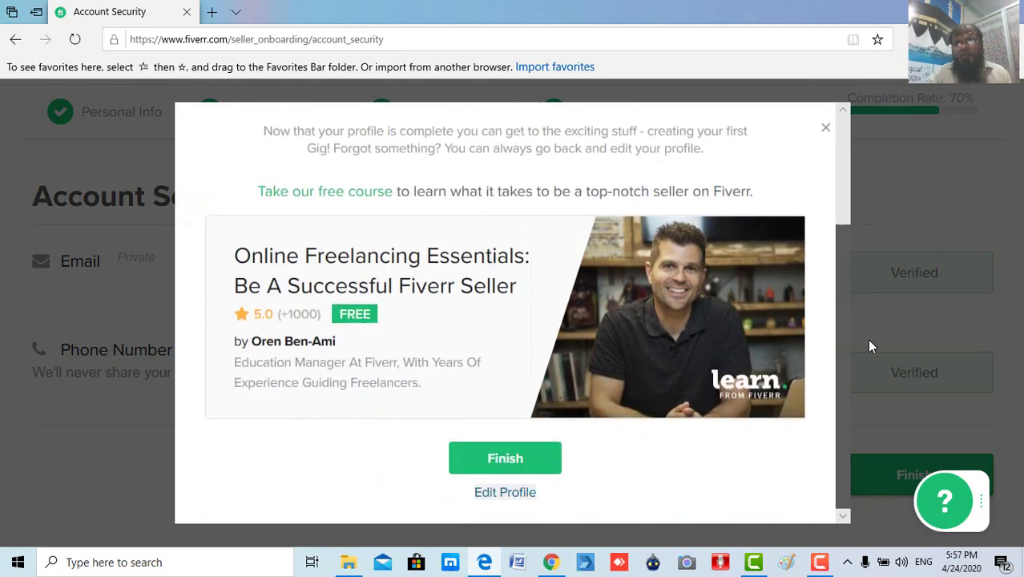
left_click(495, 459)
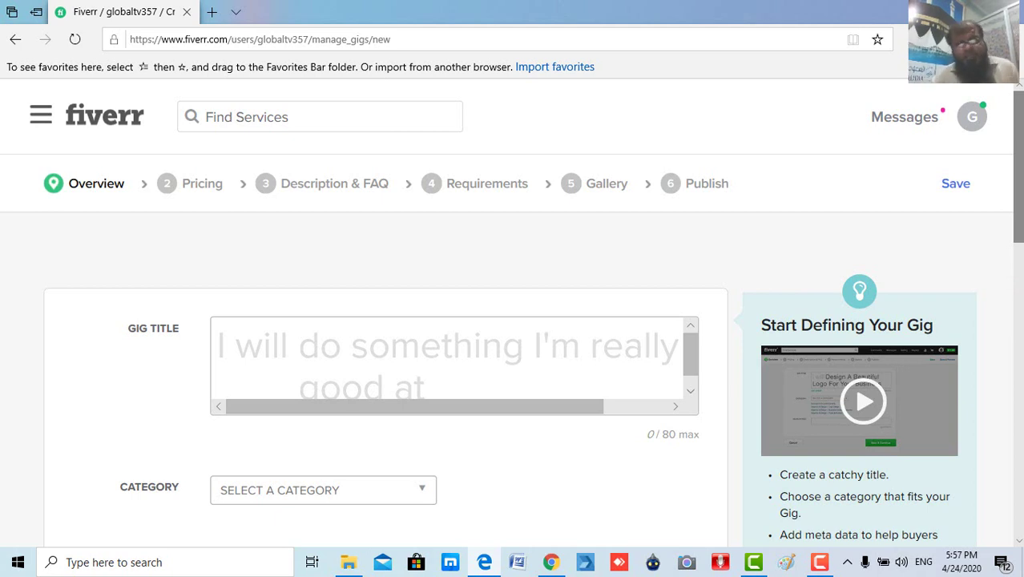
Step: Enter the gig title 'I will make a 3D logo with unlimited revisition', correcting the stray letter
left_click(433, 332)
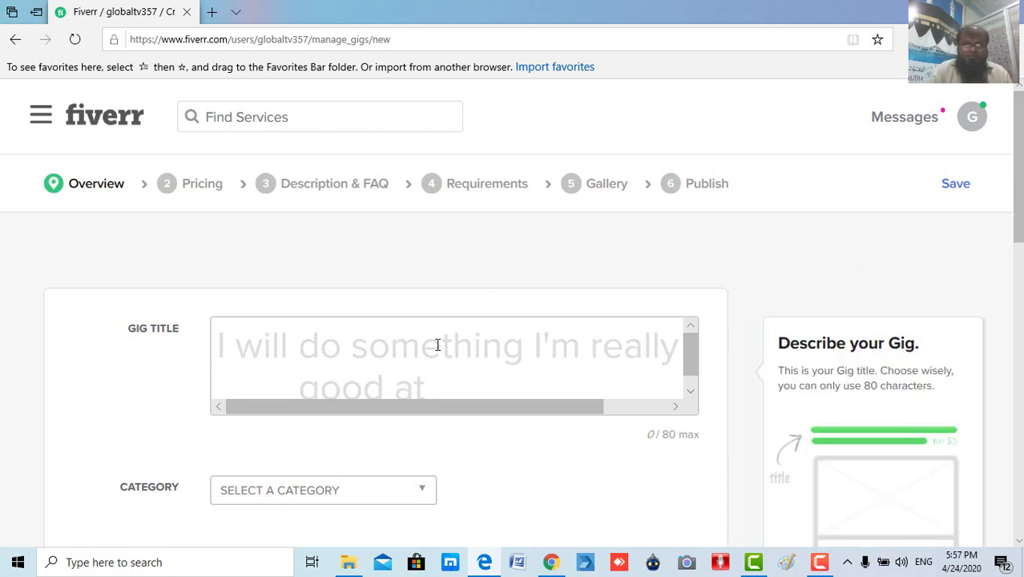
left_click(360, 342)
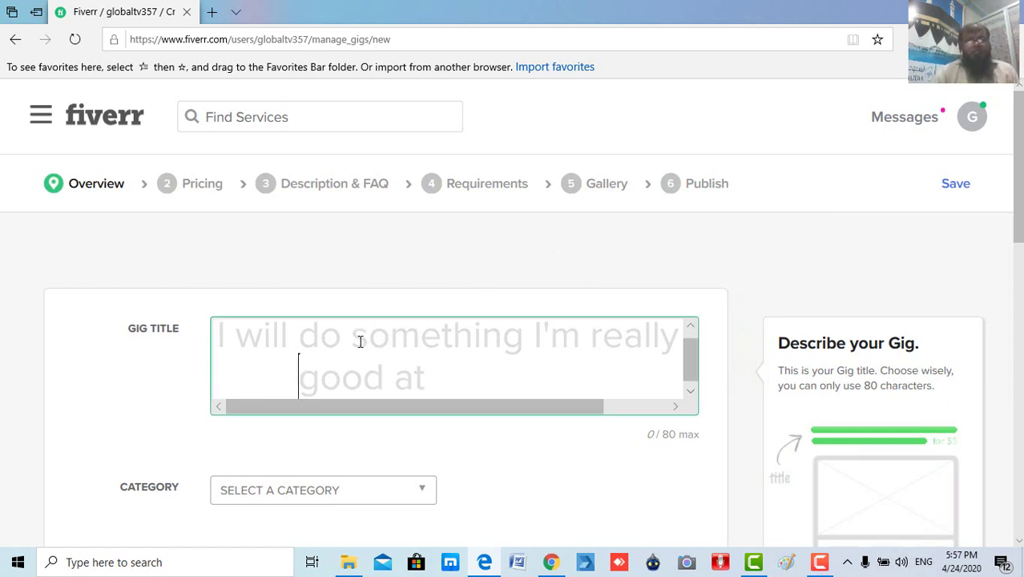
type("make")
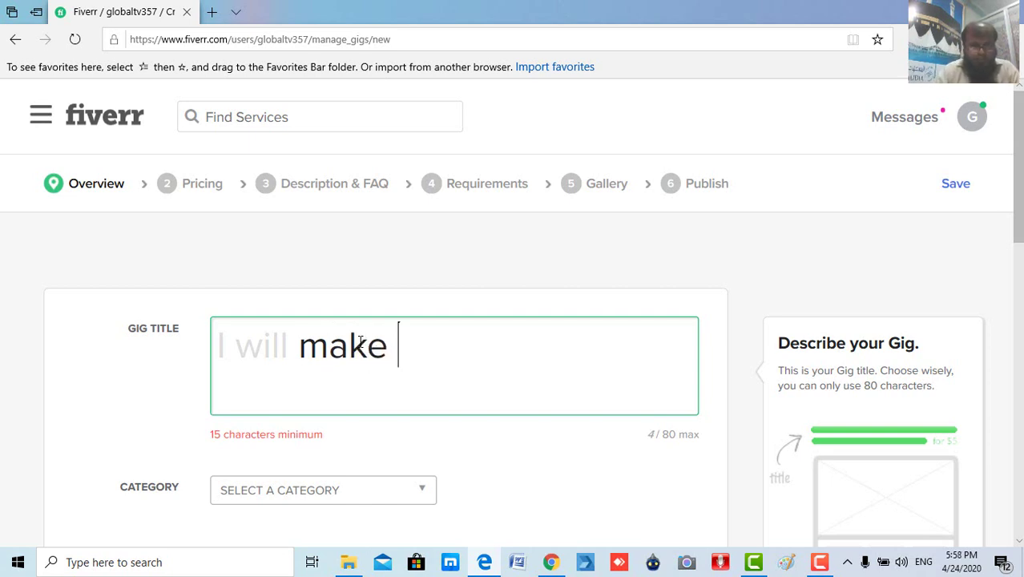
type(" a ")
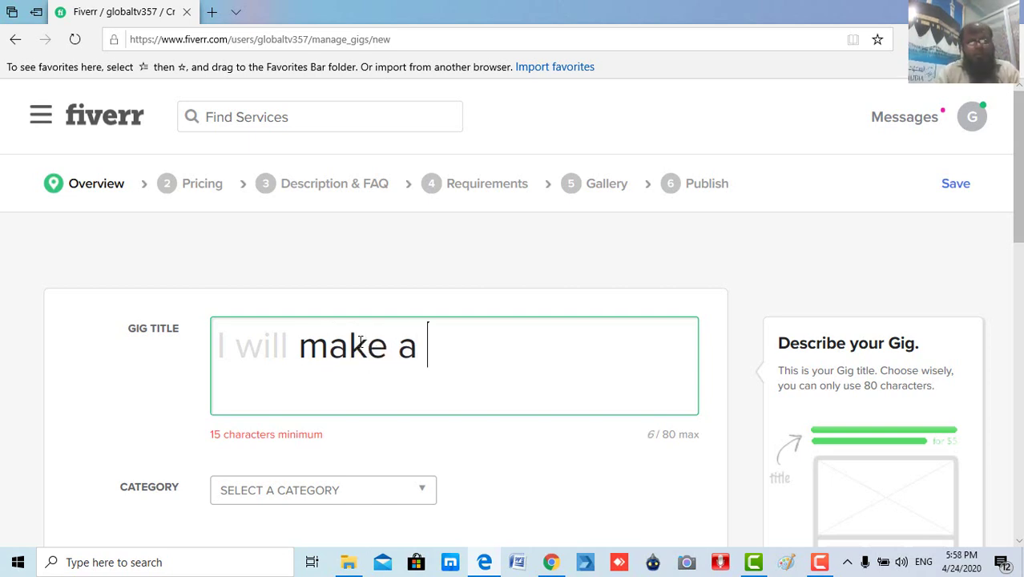
type("3D")
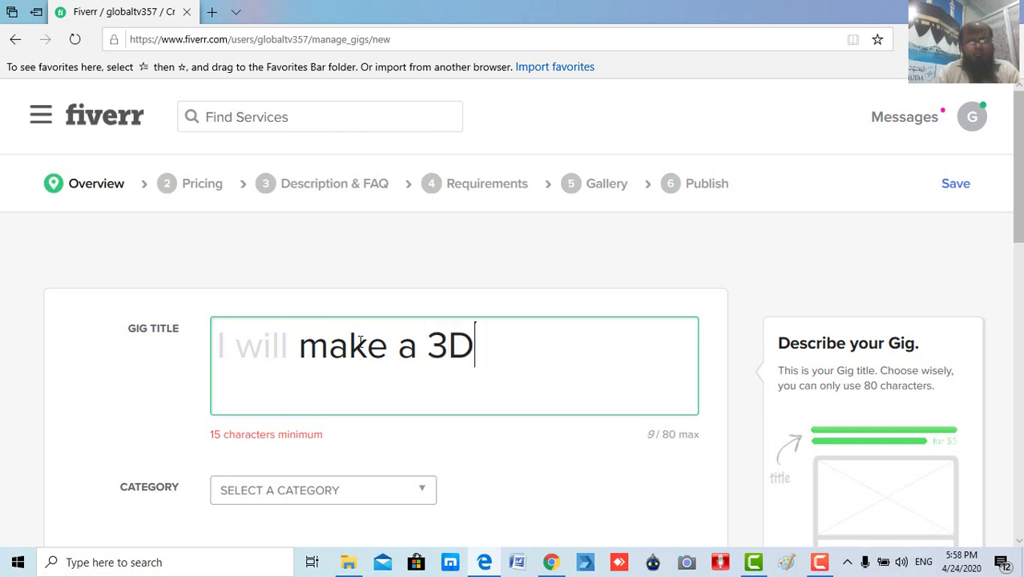
type(" l")
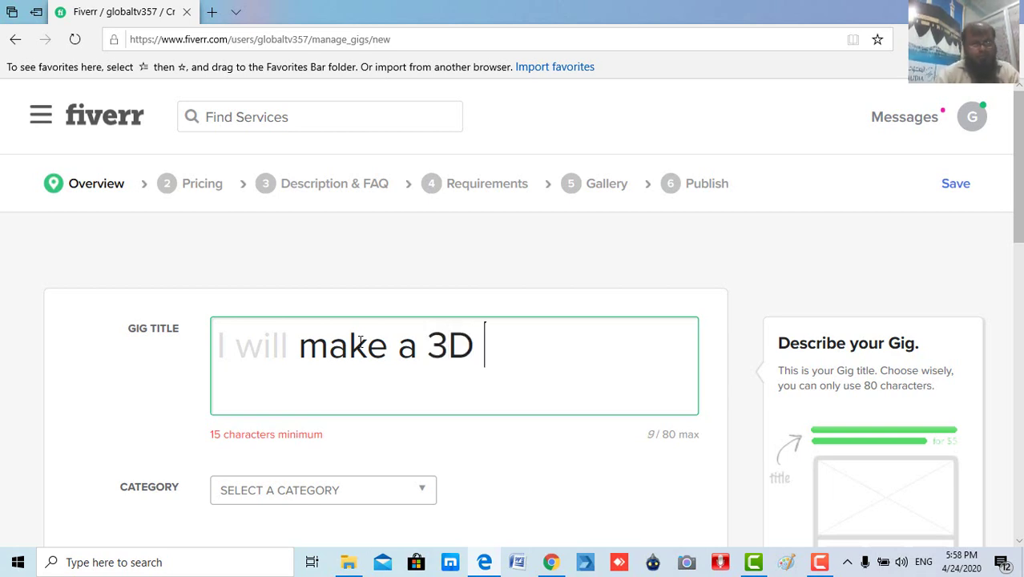
type("ogo")
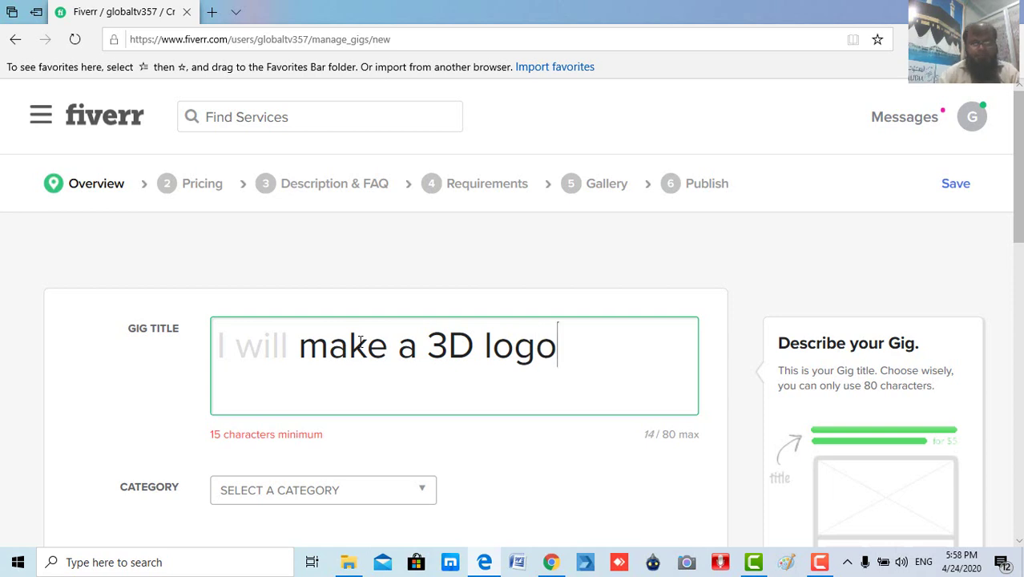
type(" wi")
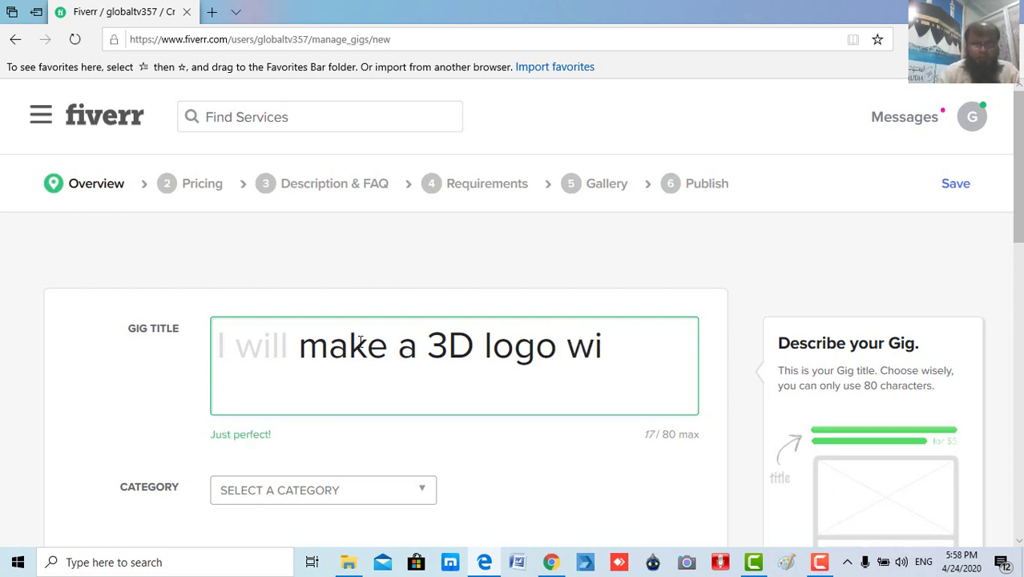
type("th un")
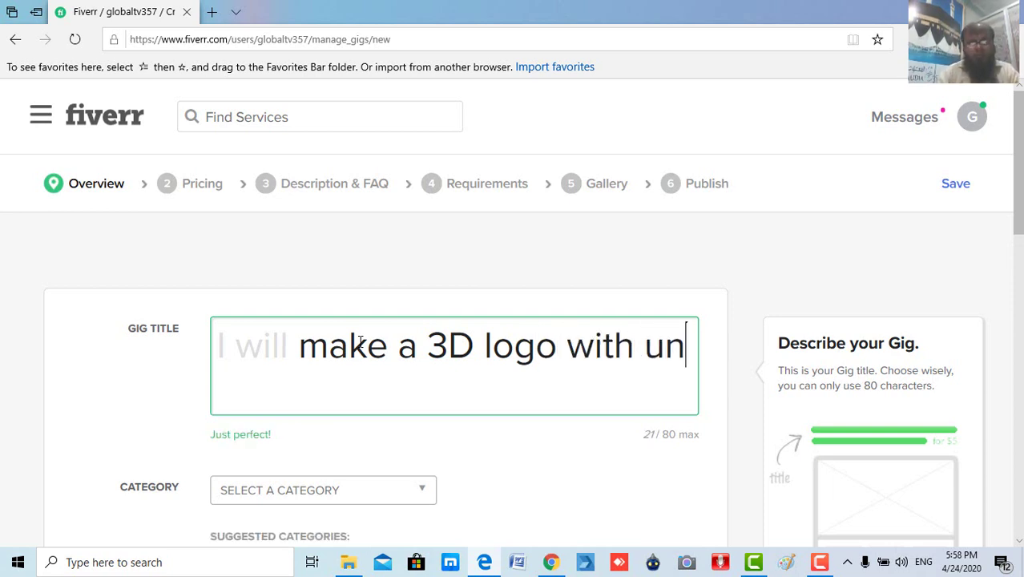
type("limit")
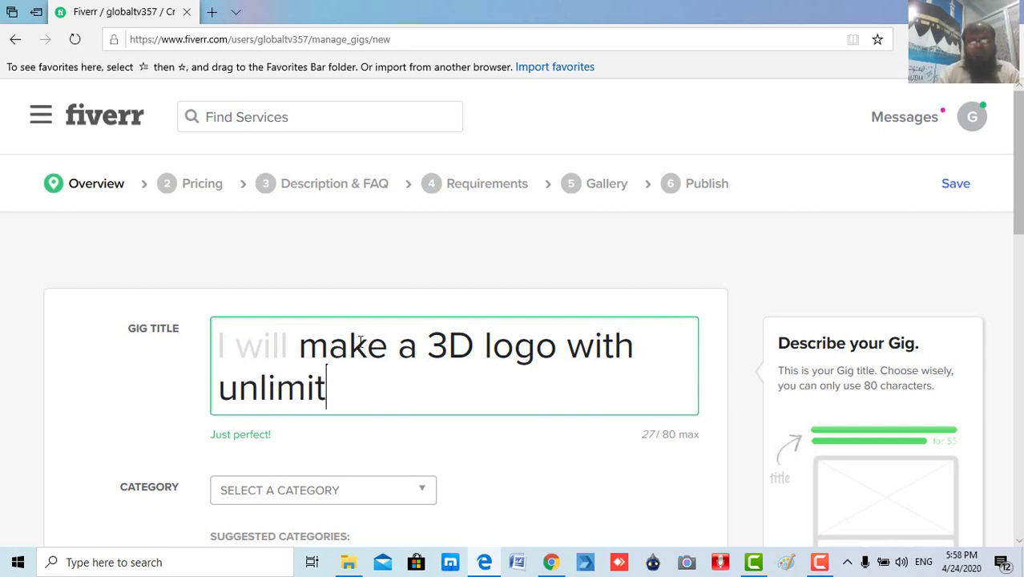
type("ed re")
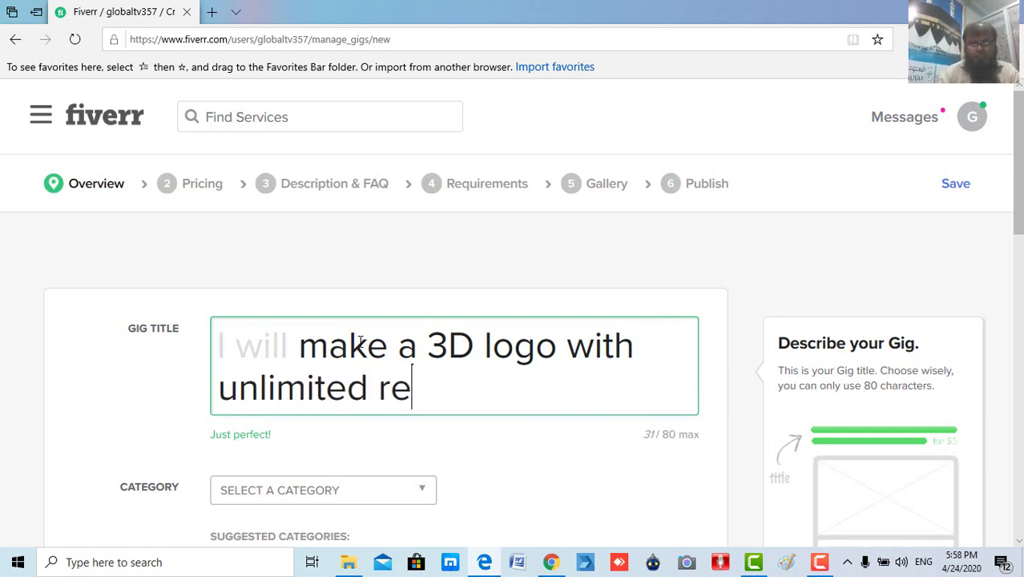
type("visitu")
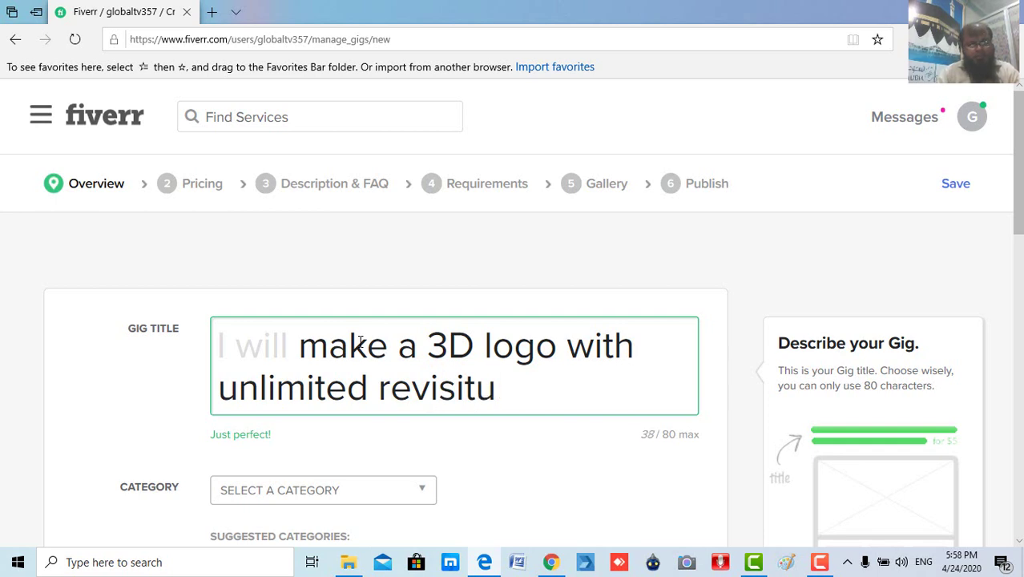
key("BackSpace")
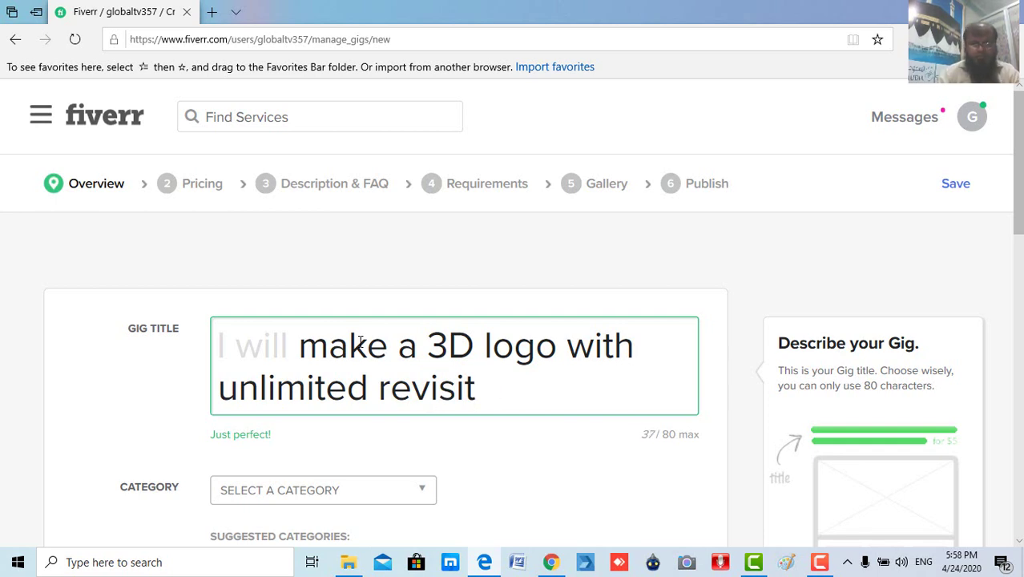
type("io")
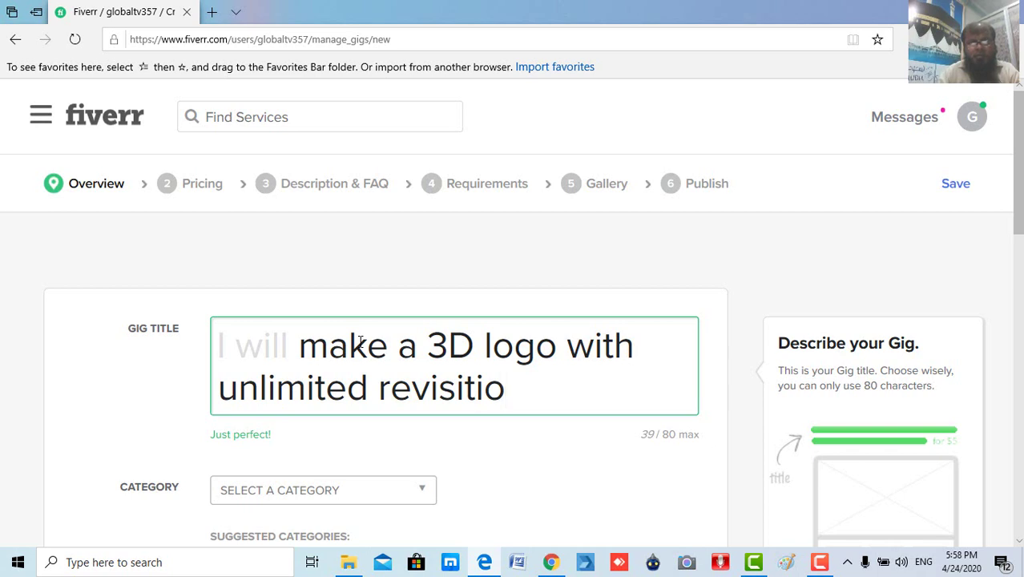
type("n")
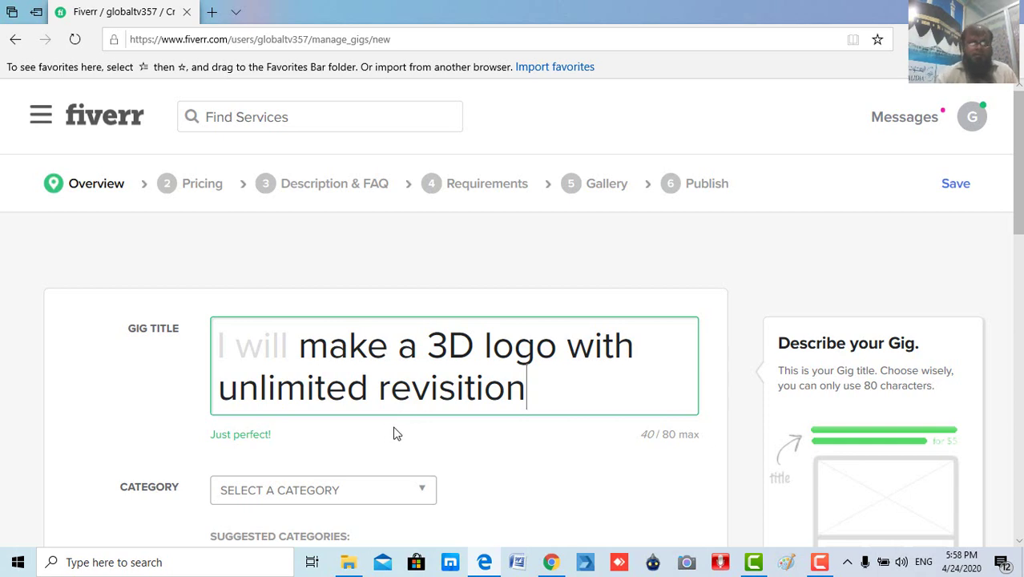
left_click(420, 492)
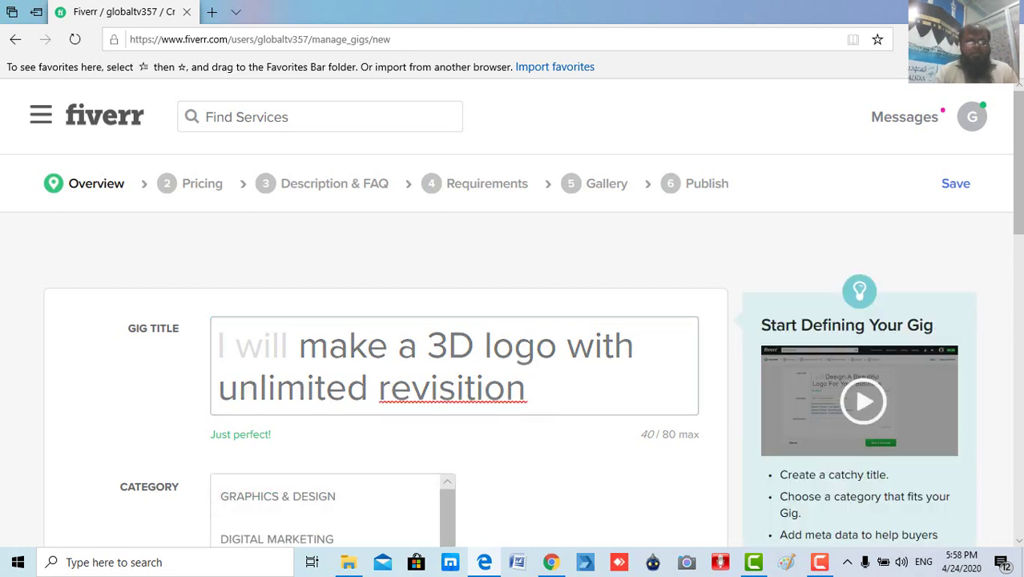
Step: Choose Graphics & Design > Logo Design as the category and 3D as the logo style
scroll(529, 313, "down", 3)
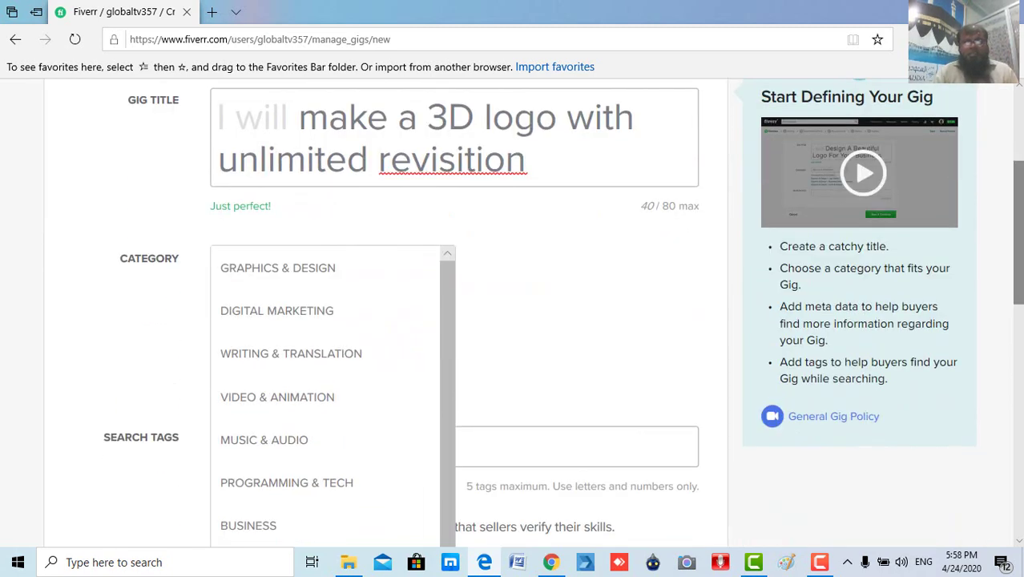
left_click(332, 270)
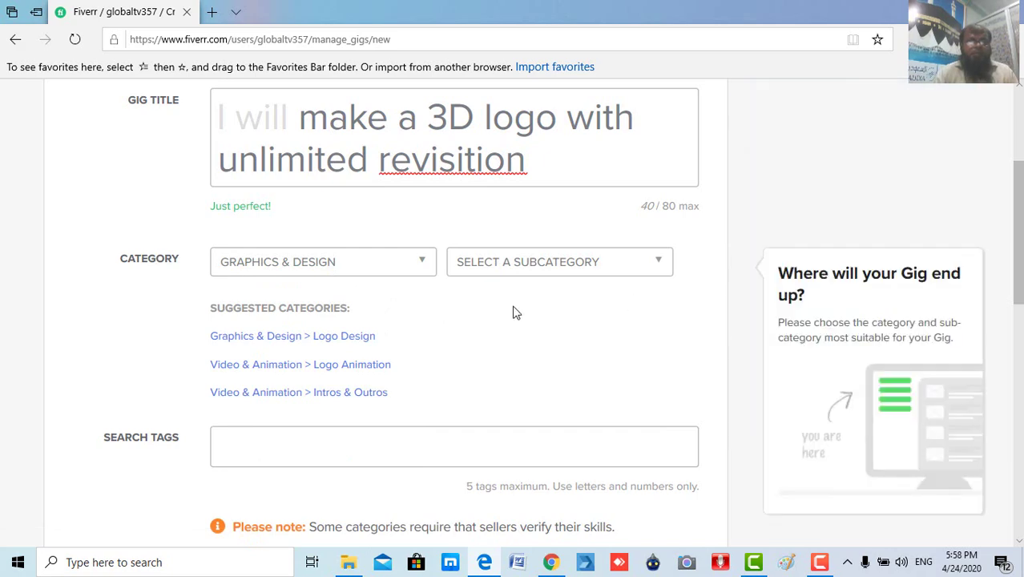
left_click(313, 338)
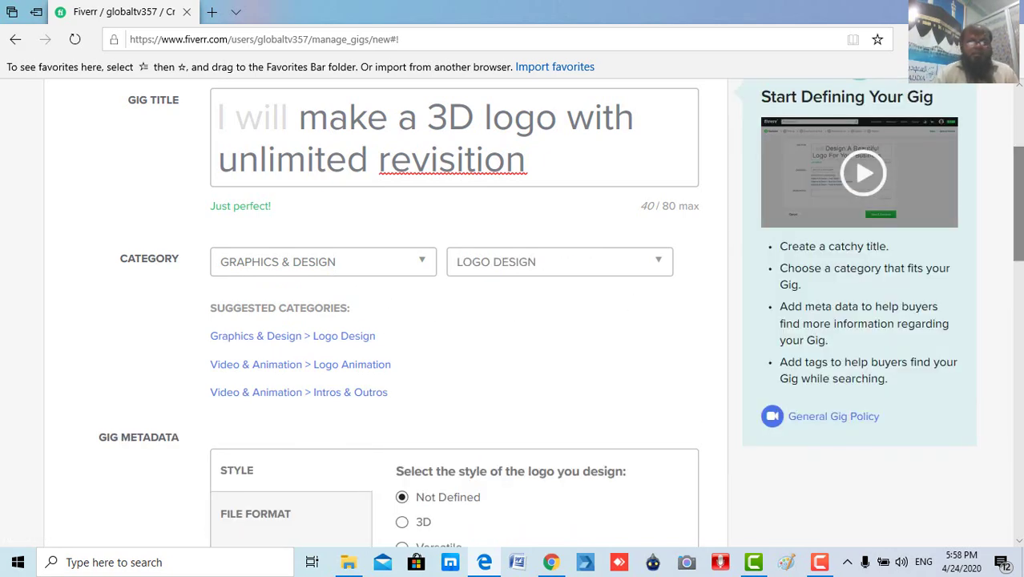
left_click_drag(1019, 212, 1020, 268)
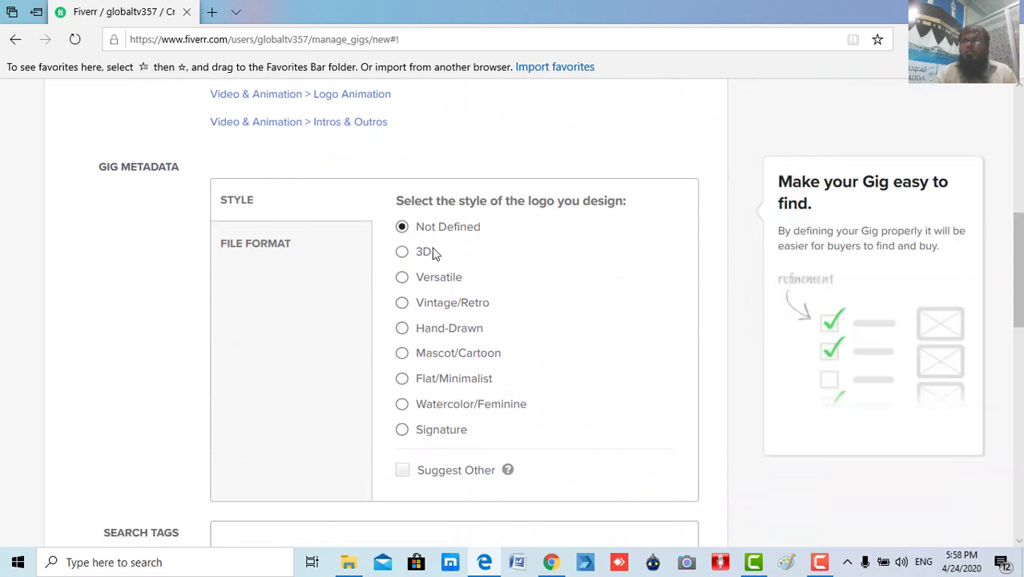
left_click(402, 255)
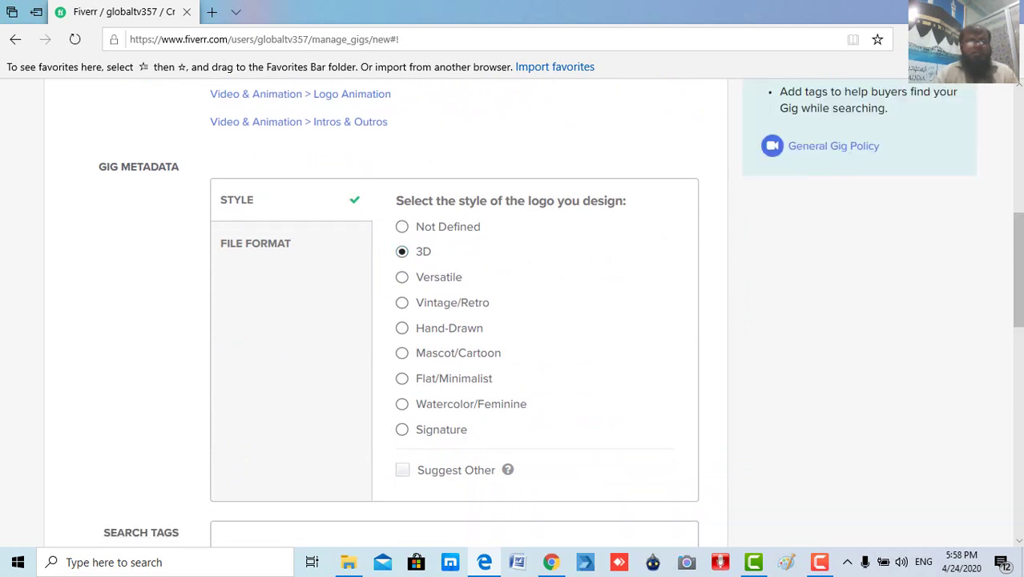
left_click_drag(1018, 265, 1018, 323)
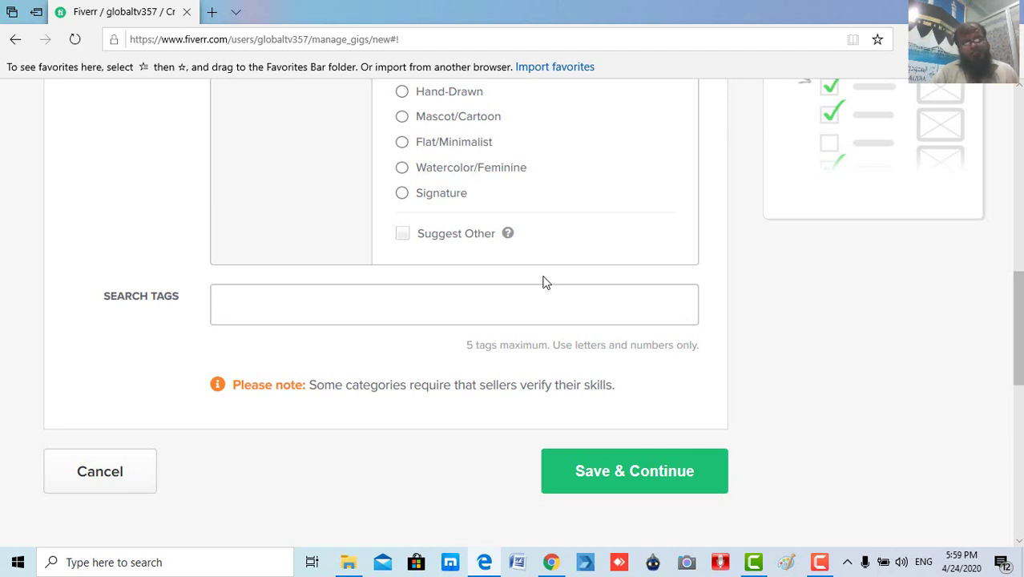
Step: Add the search tags 3D LOGO and GRAPHICS DESIGN
left_click(329, 298)
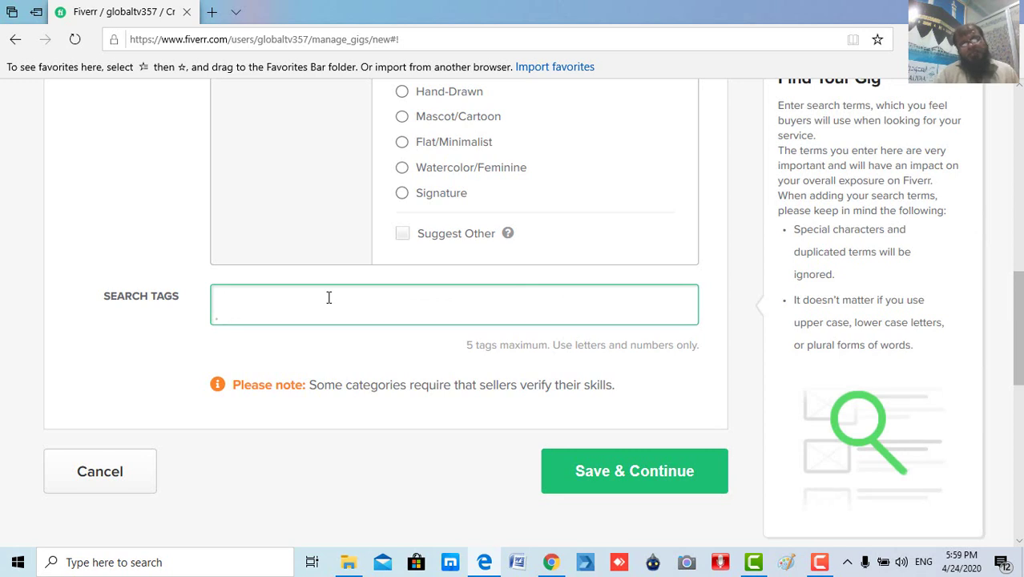
type("3")
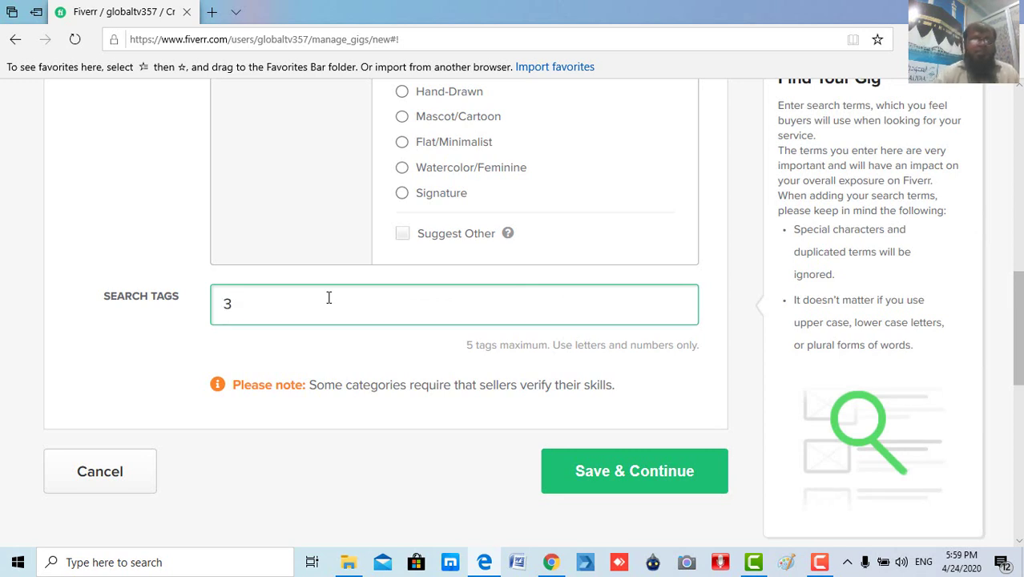
type("D")
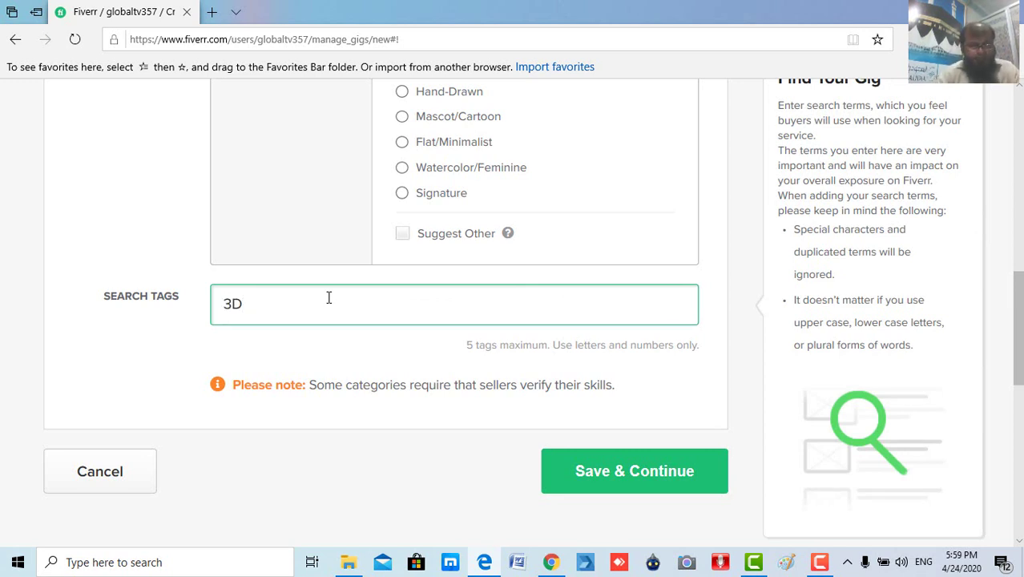
type(" lo")
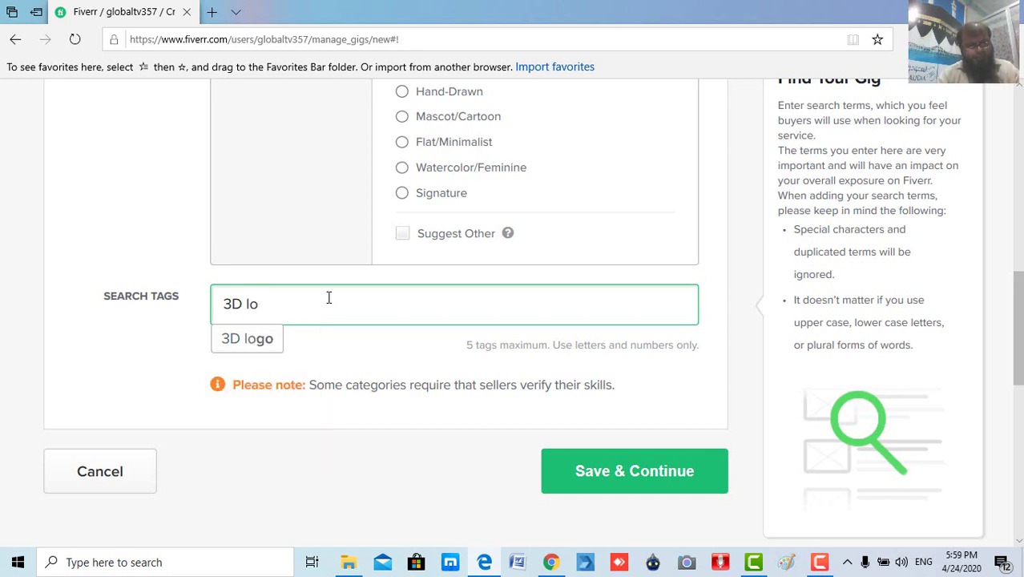
key("Return")
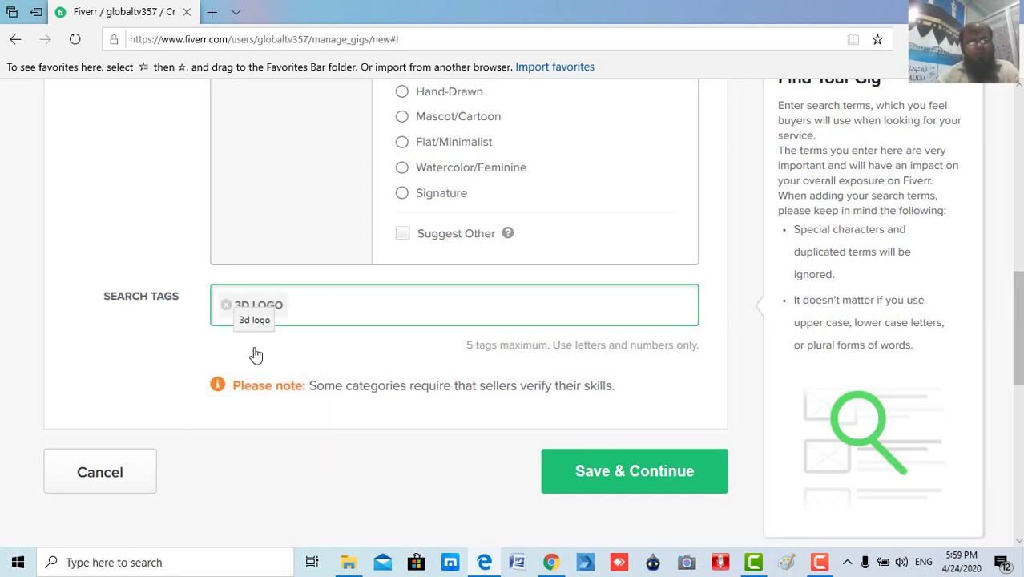
type("g")
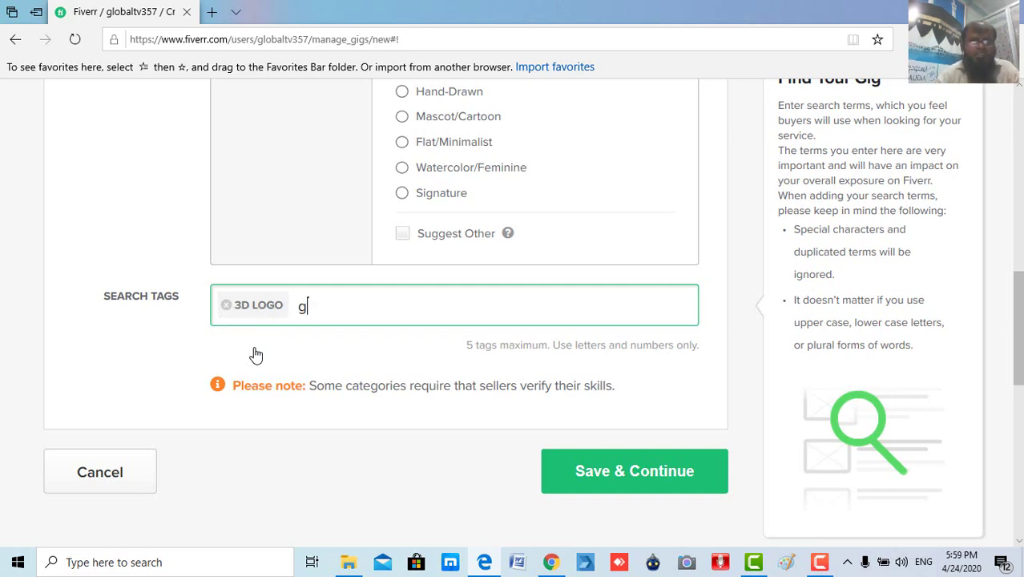
type("rap")
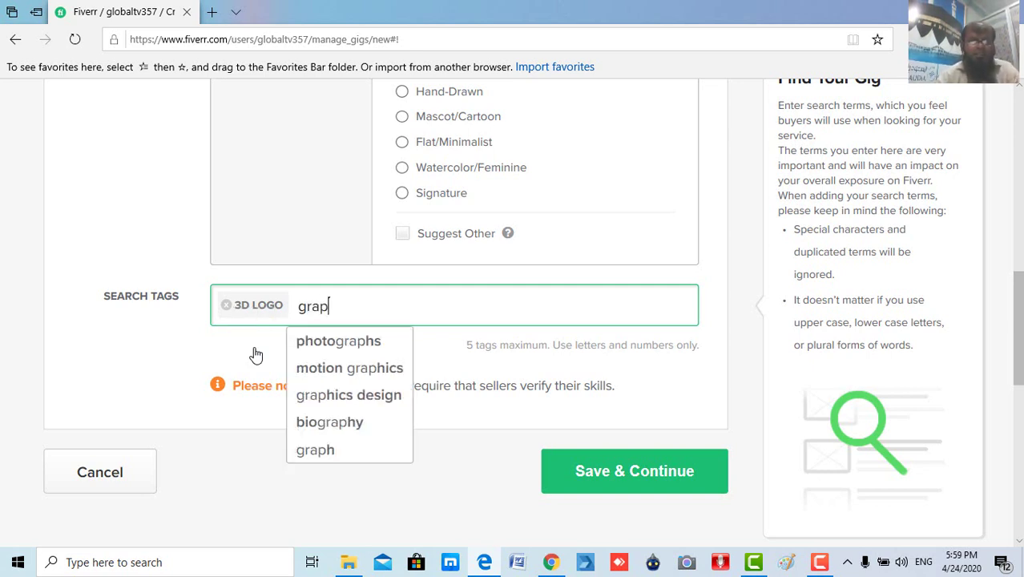
type("hic")
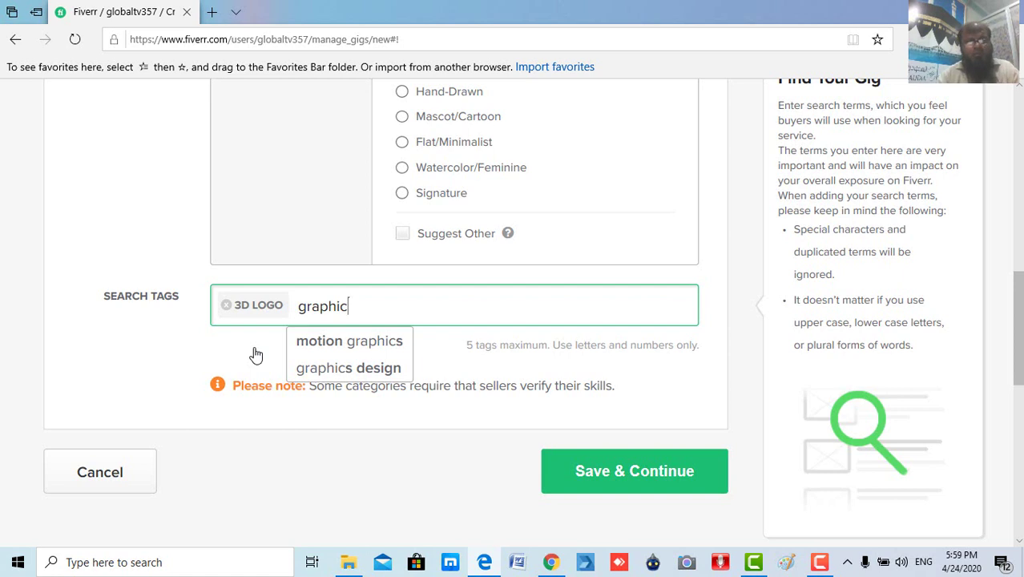
left_click(334, 370)
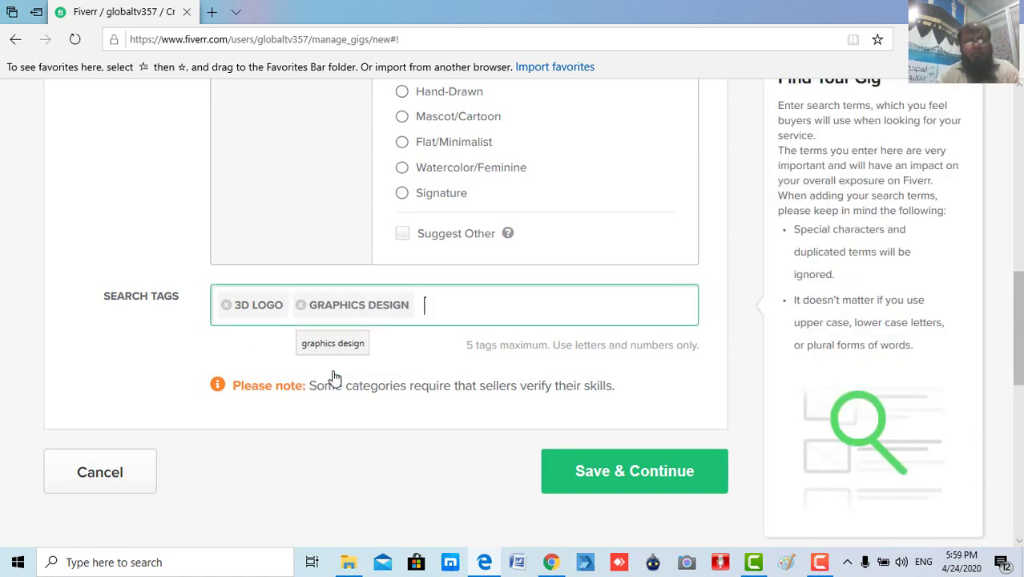
Step: Add tags PROMINENT VIEW, EXCELLENT REPRESENTA and IDENTIFICATION, then save the overview
type("promi")
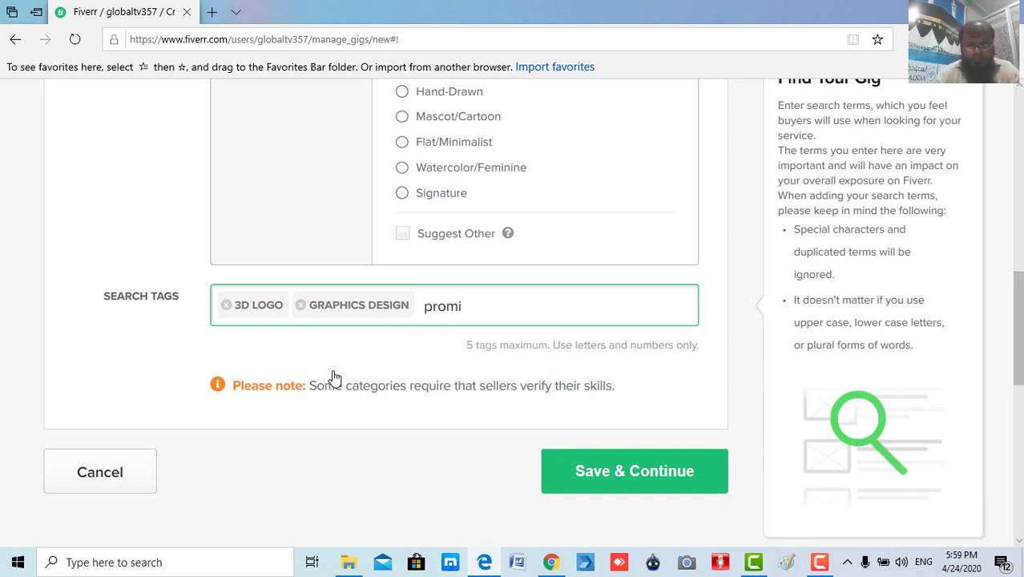
type("nent ")
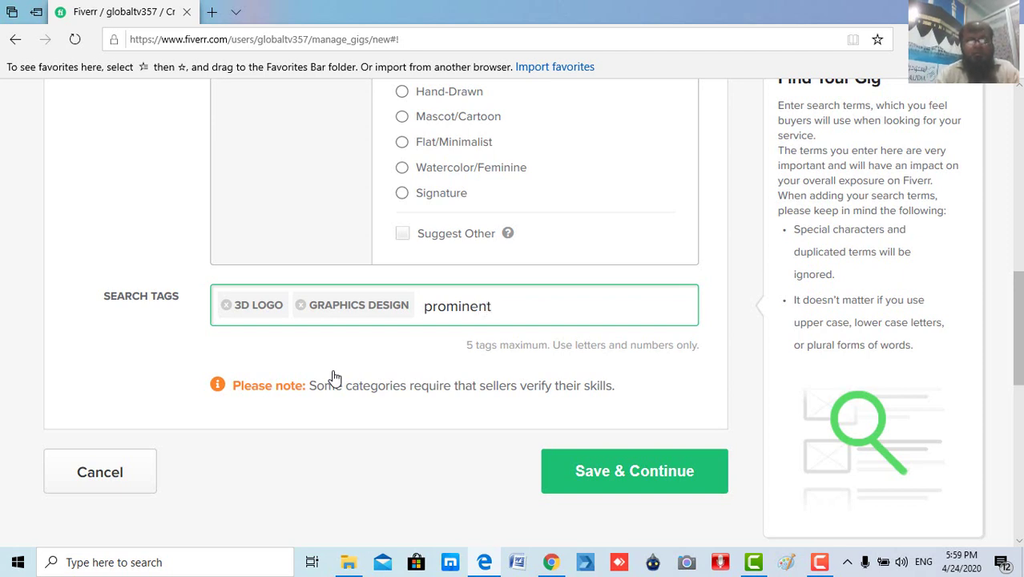
type("view")
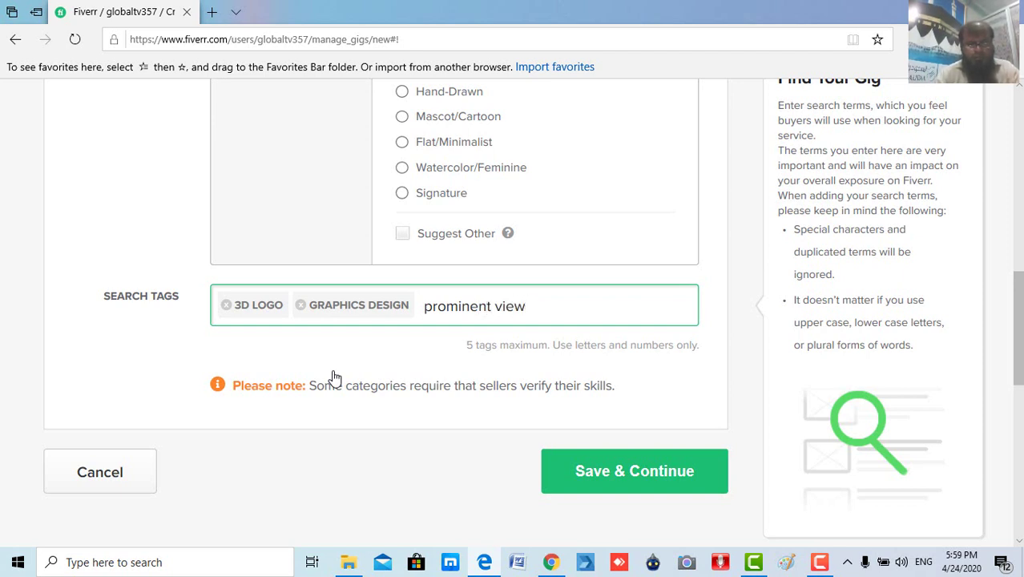
key("Return")
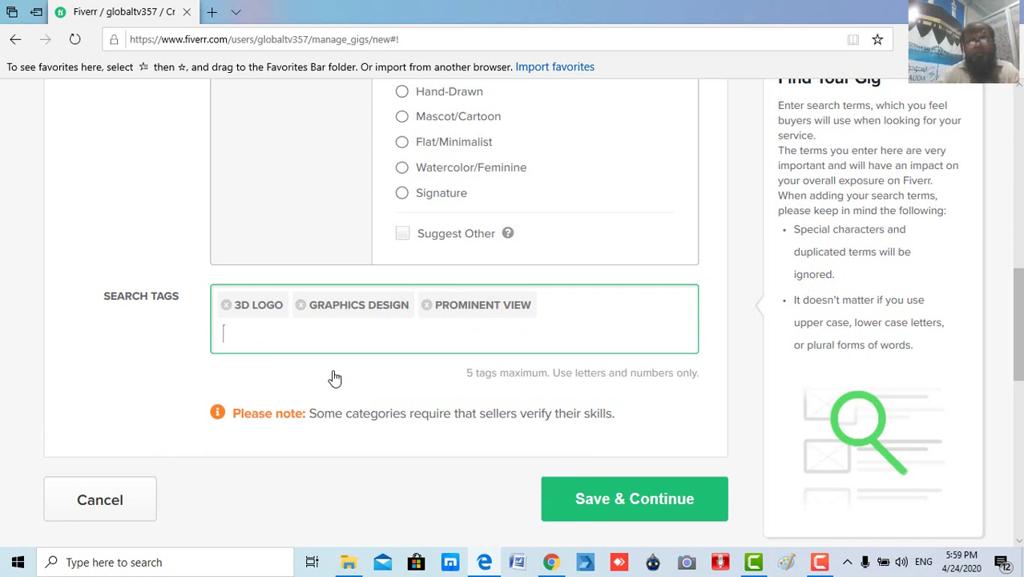
type("exce")
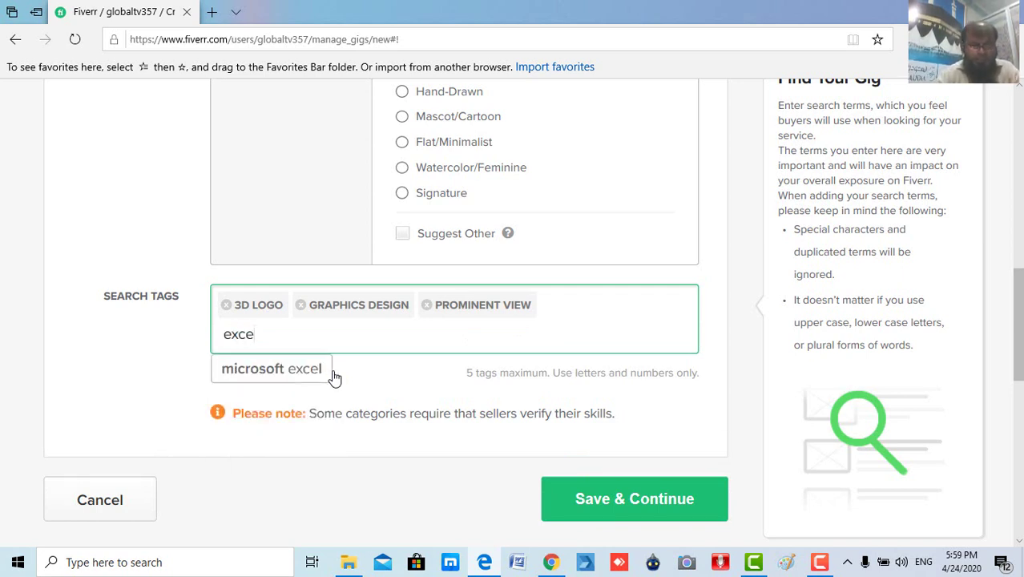
type("ll")
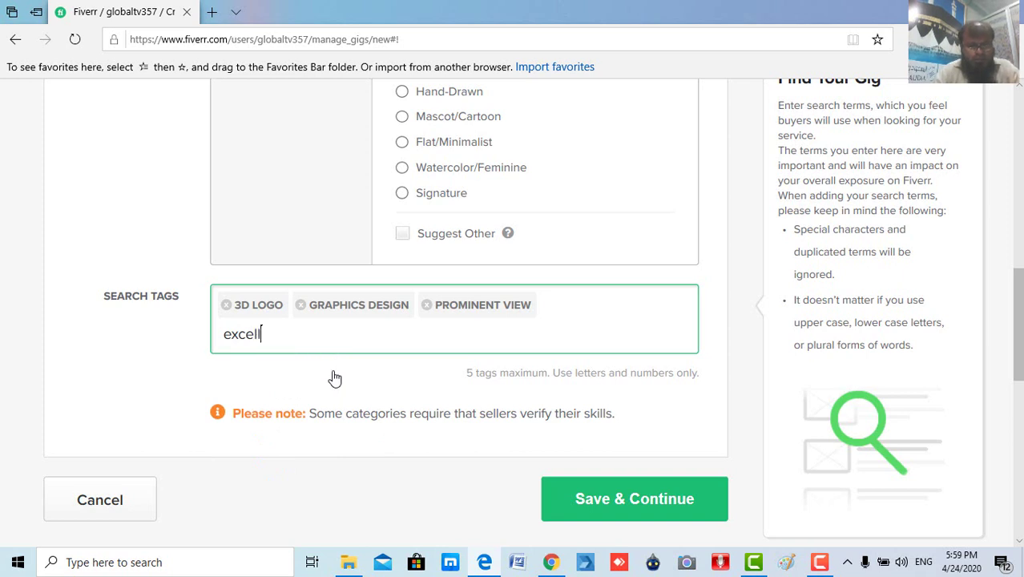
type("ent")
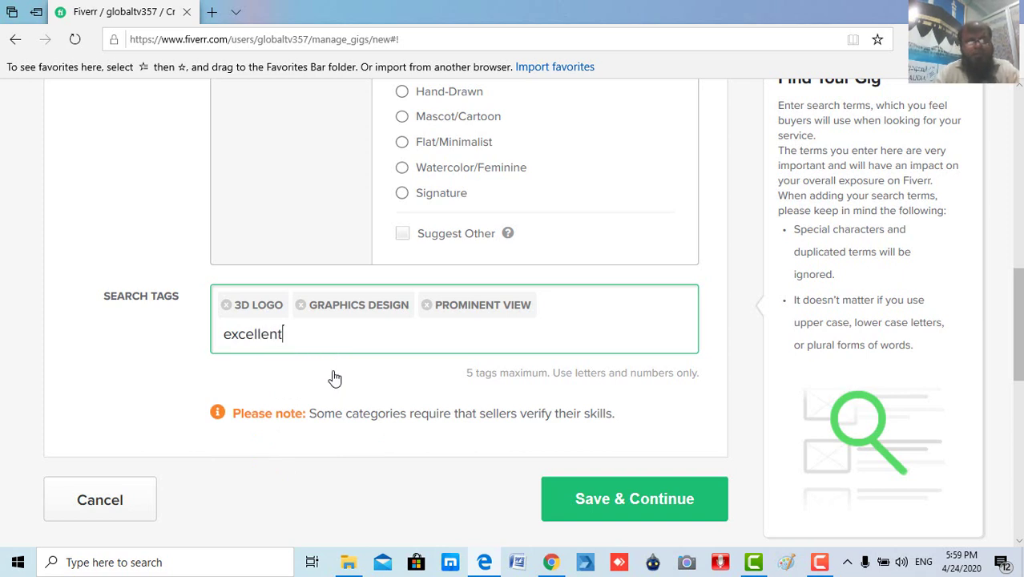
type(" re")
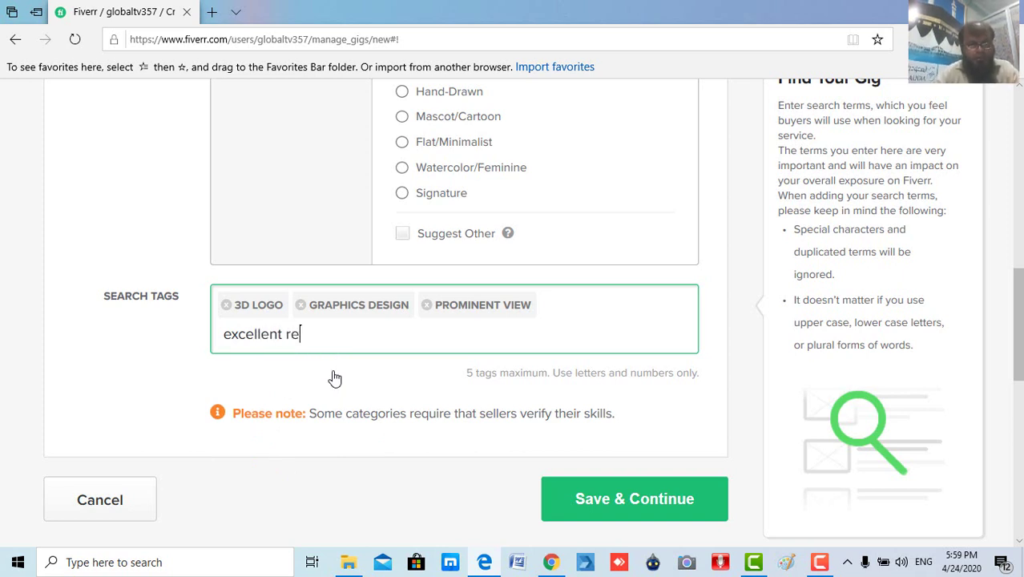
type("prese")
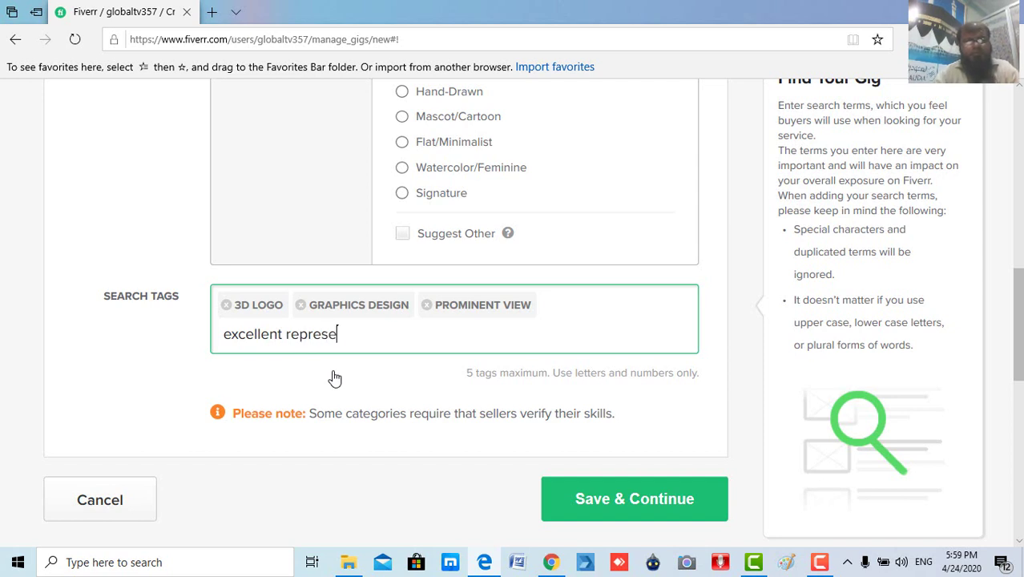
type("nta")
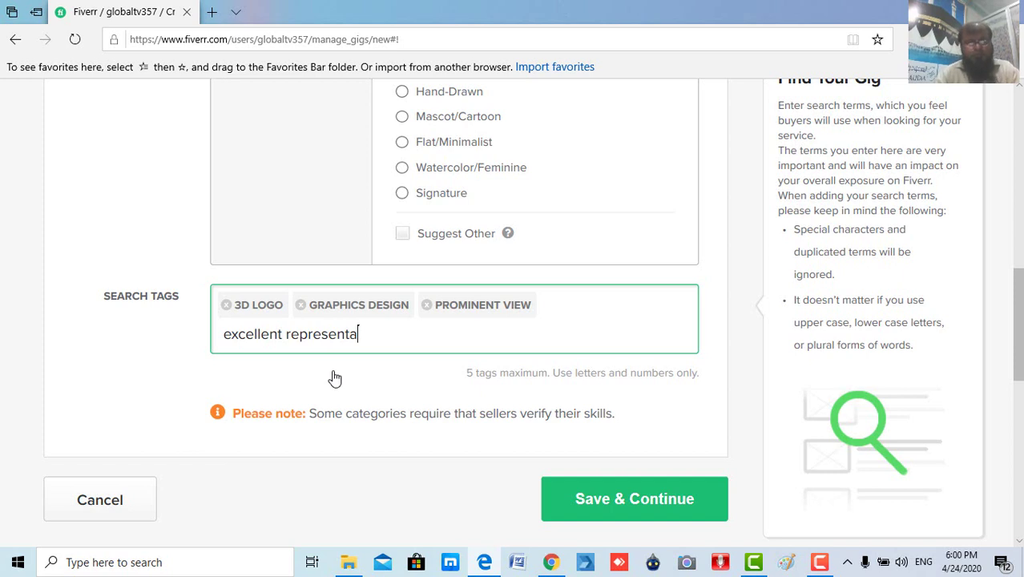
key("Return")
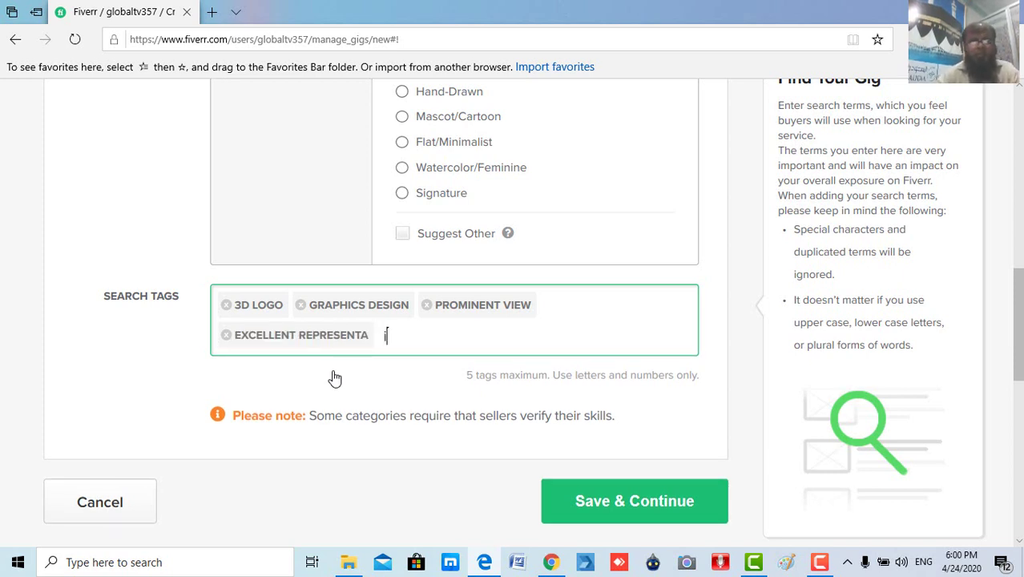
type("ide")
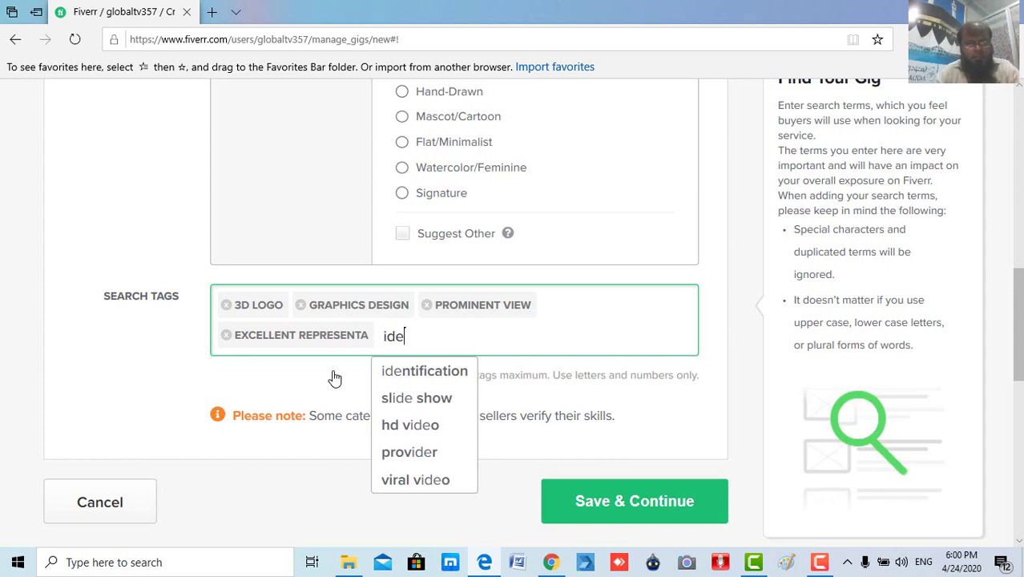
left_click(421, 371)
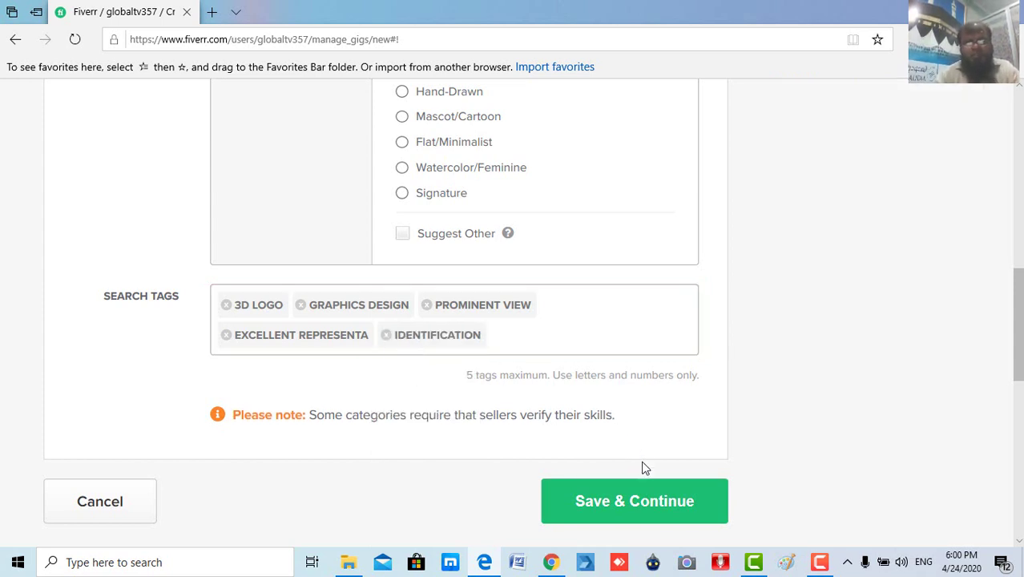
scroll(921, 324, "down", 3)
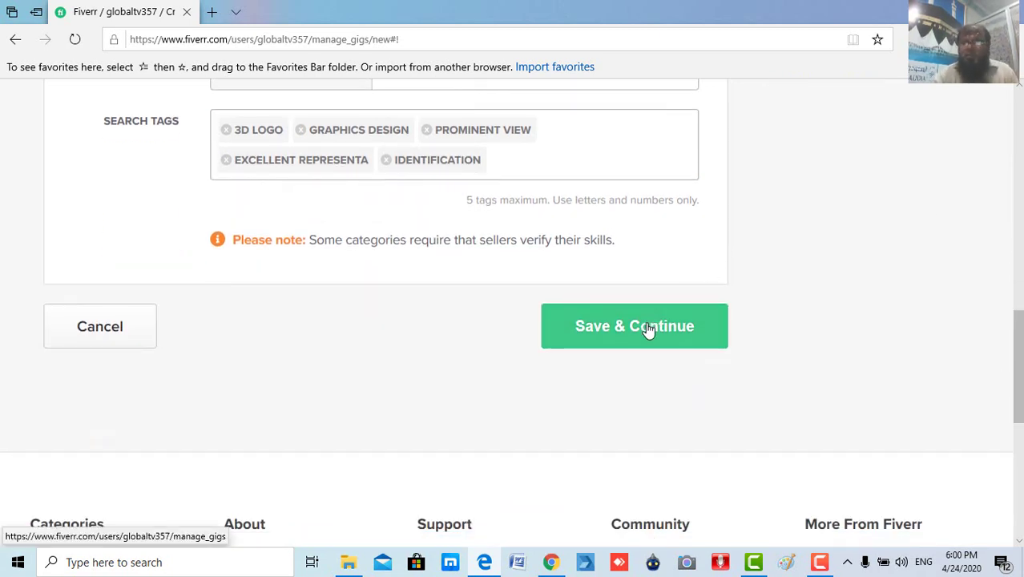
left_click(649, 329)
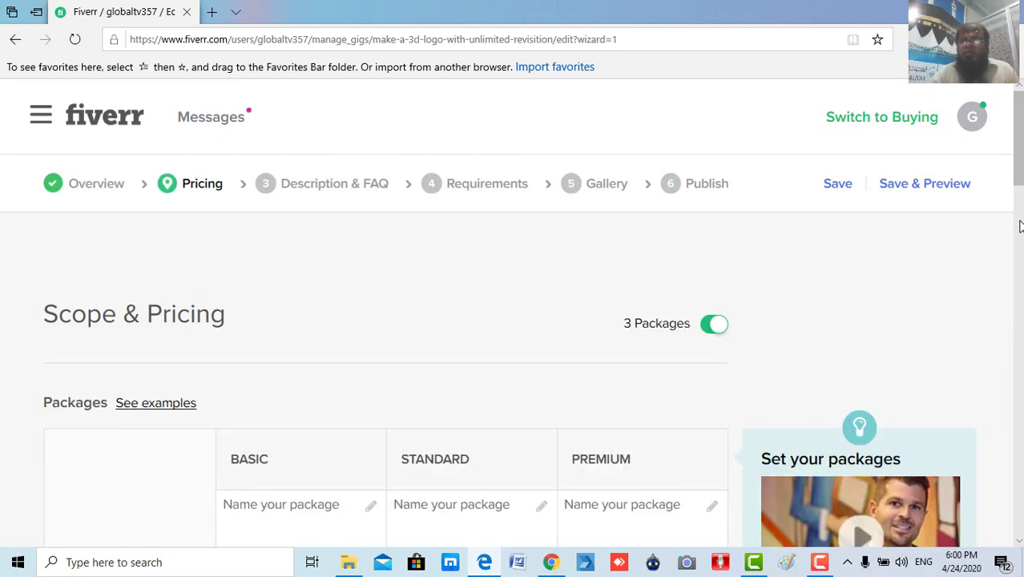
Step: Name the first pricing package 'Basic Package'
left_click(1019, 227)
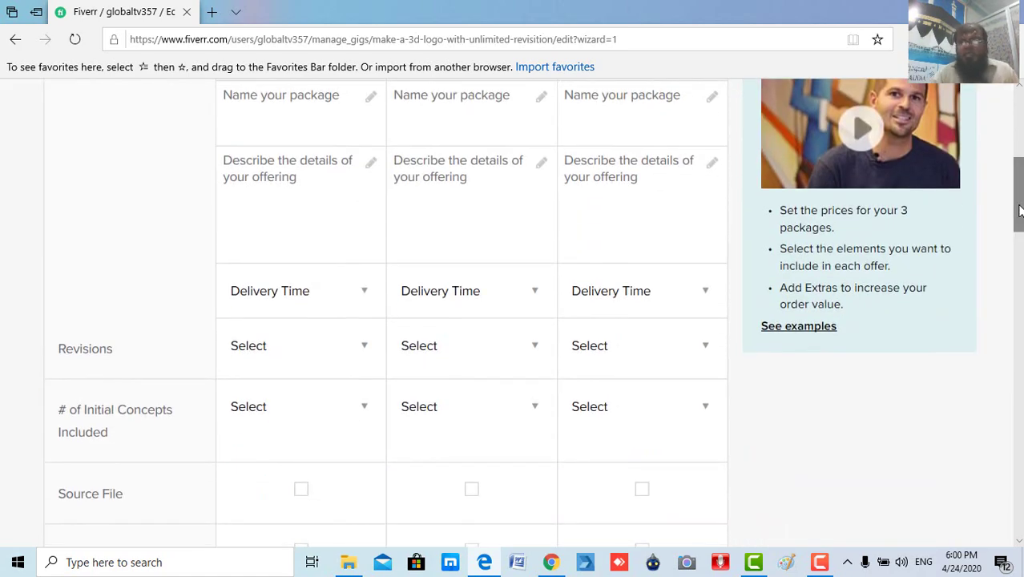
left_click_drag(1020, 210, 1011, 180)
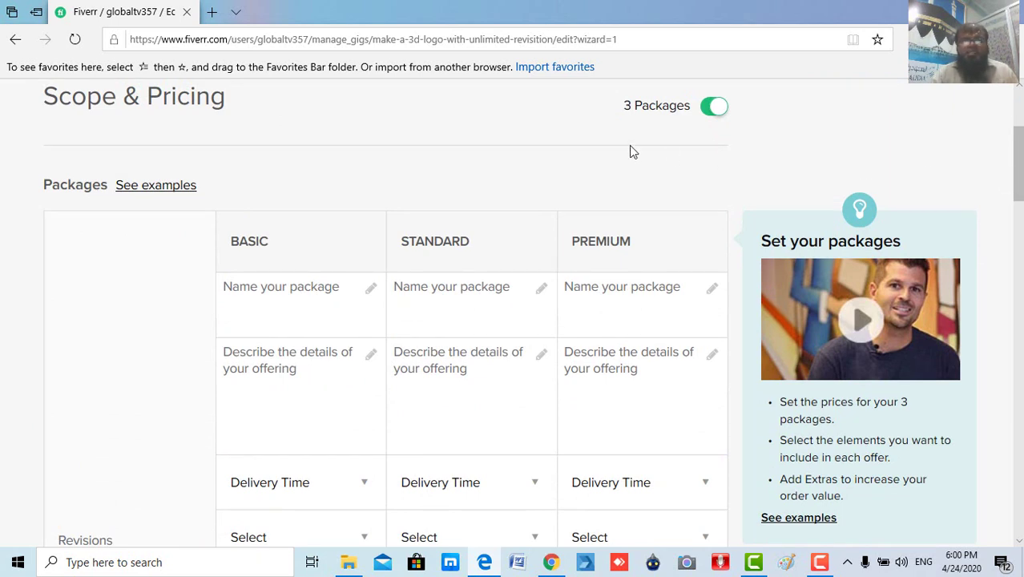
left_click(274, 293)
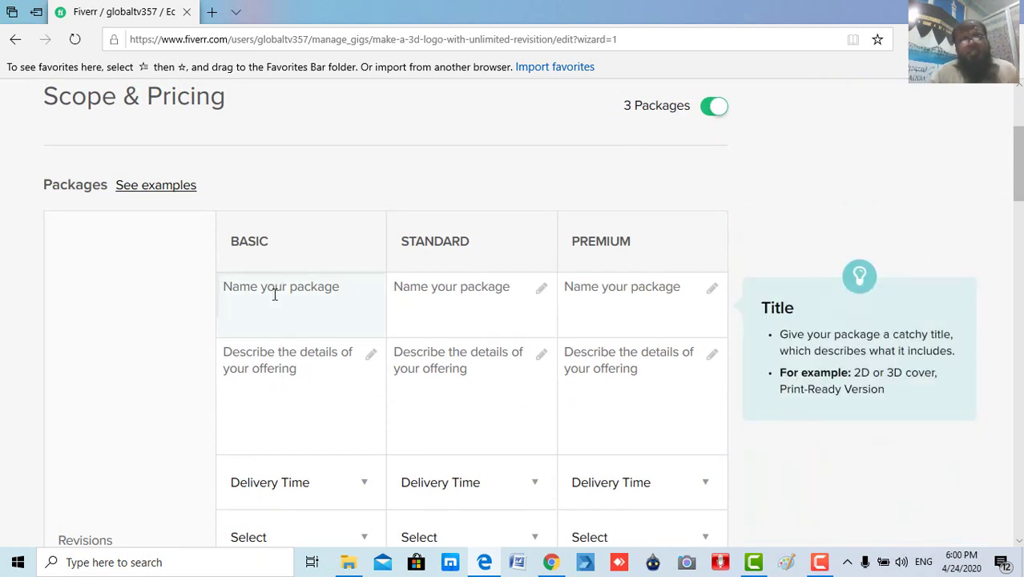
type("B")
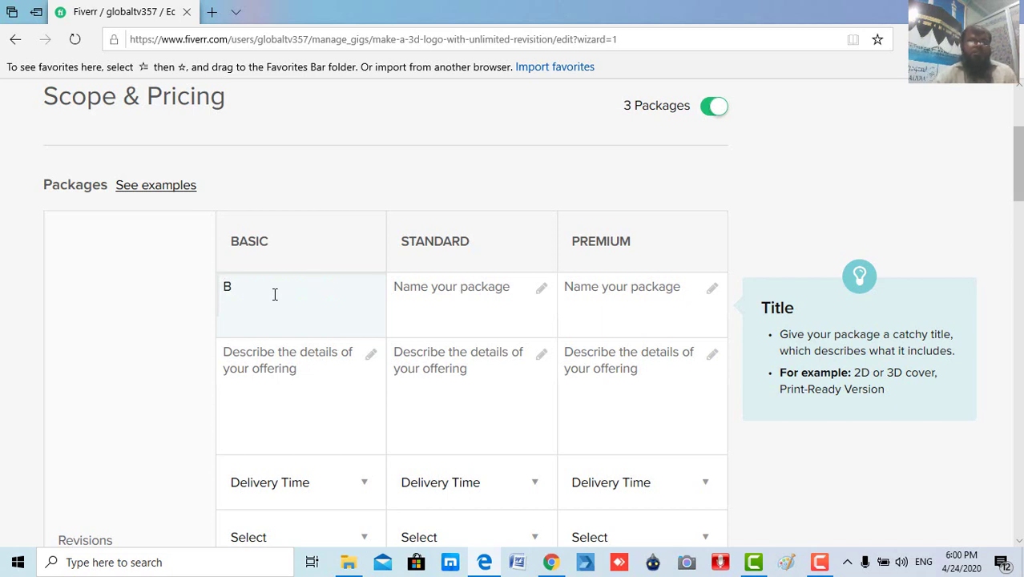
type("asic ")
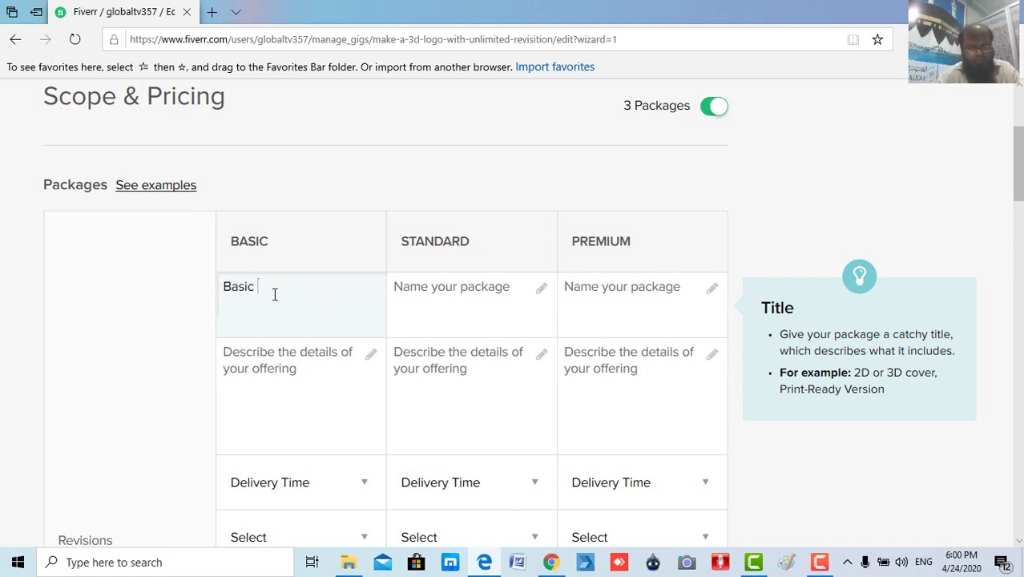
type("Package")
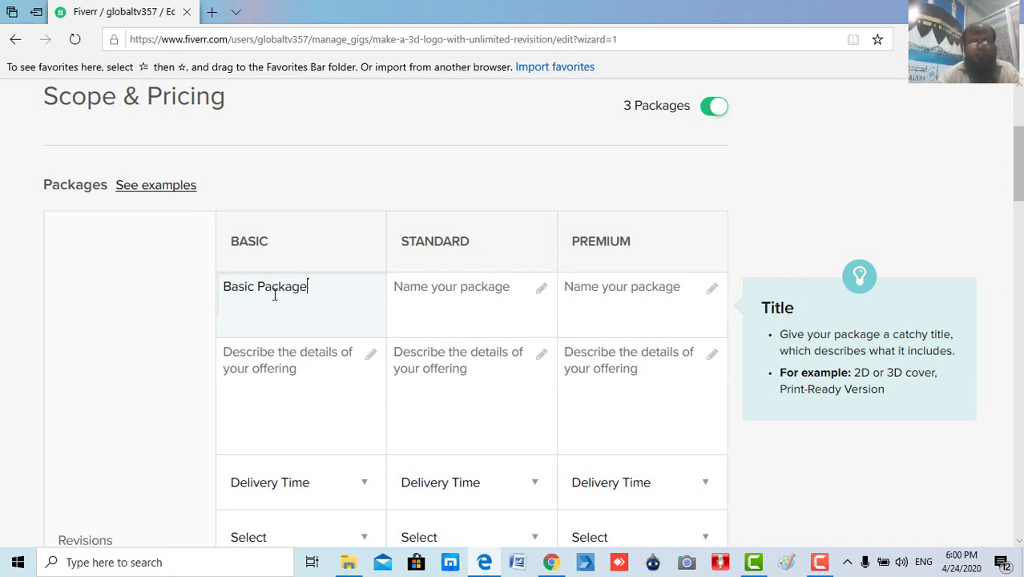
left_click(278, 342)
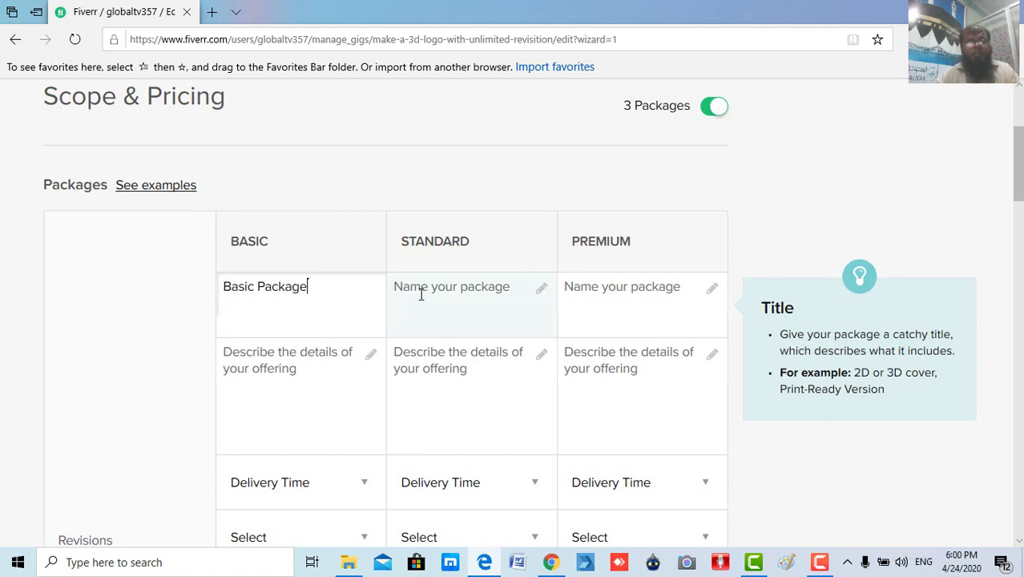
Step: Name the other packages 'Standard Package' and 'Premium Package', then bring up the competitor's gig
left_click(421, 294)
type("S")
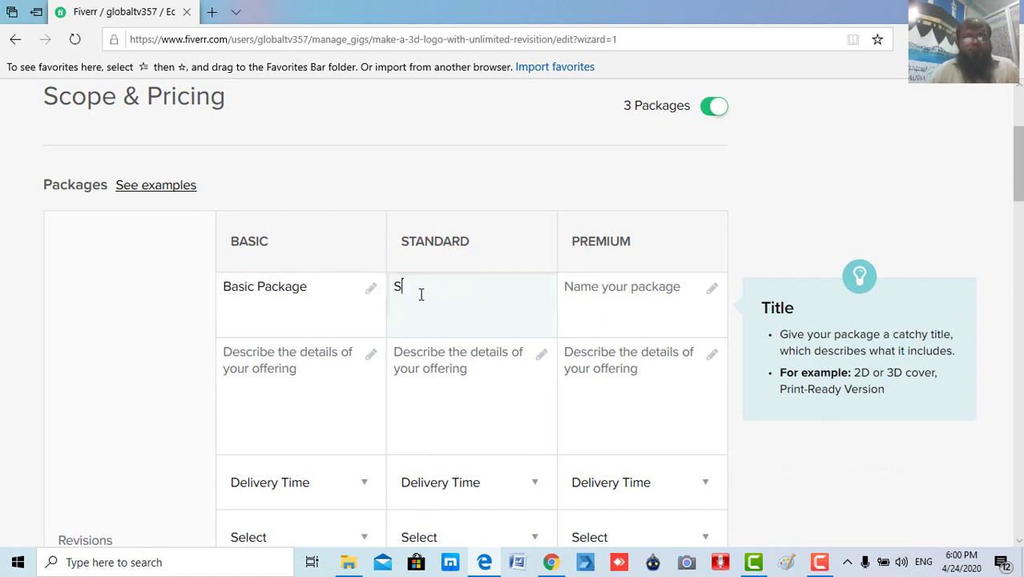
type("tand")
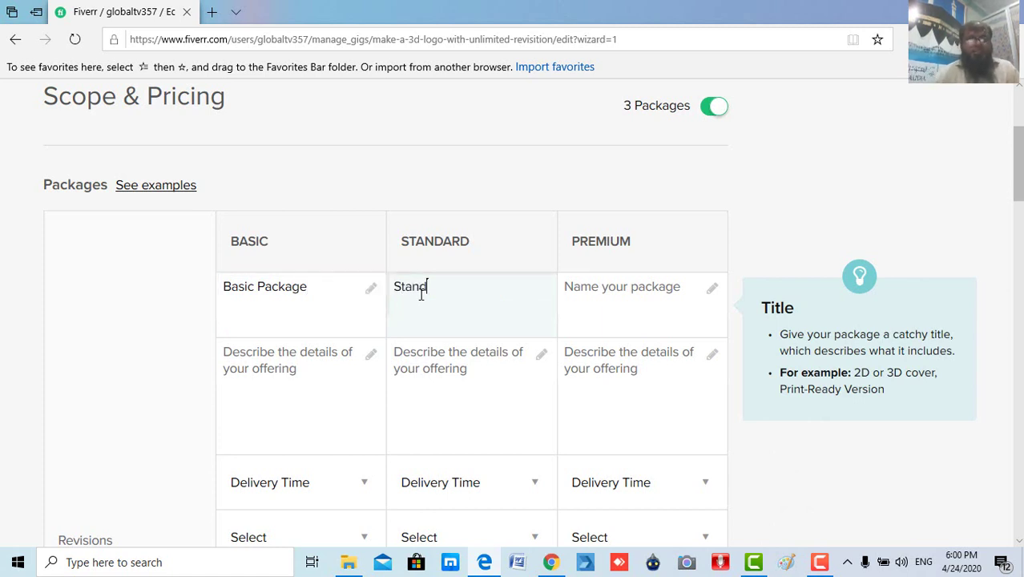
type("ard ")
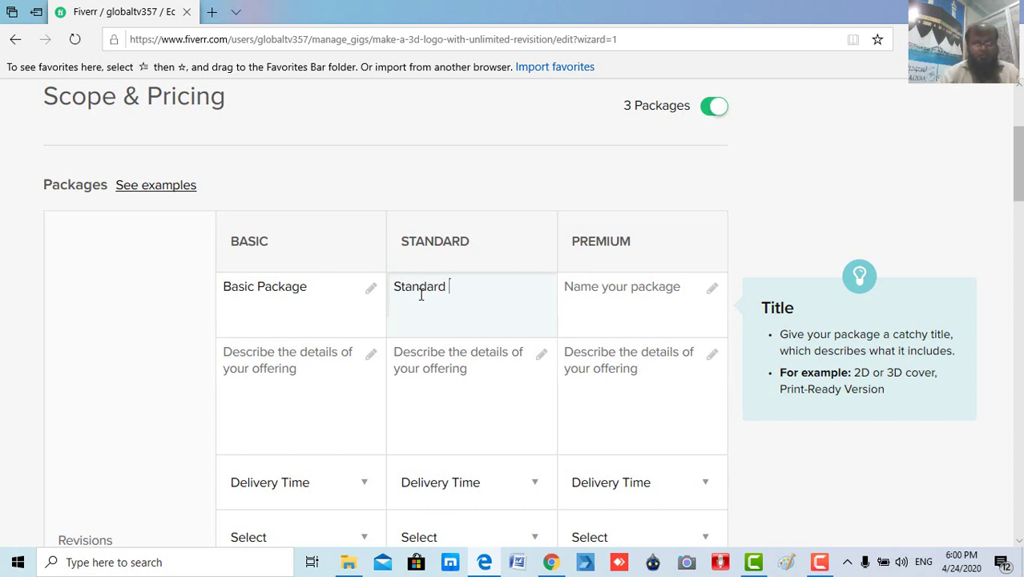
type("Pac")
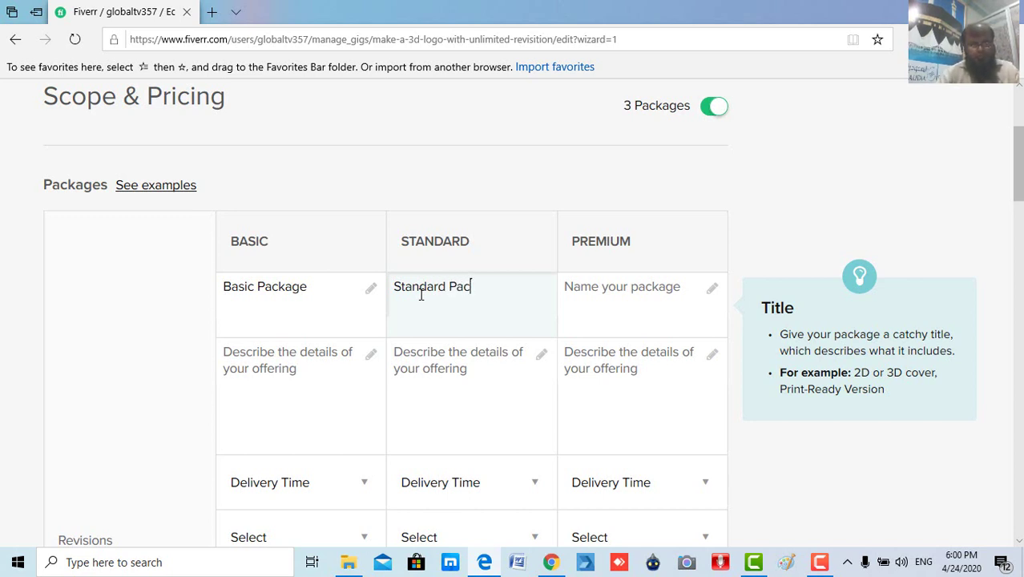
type("kage")
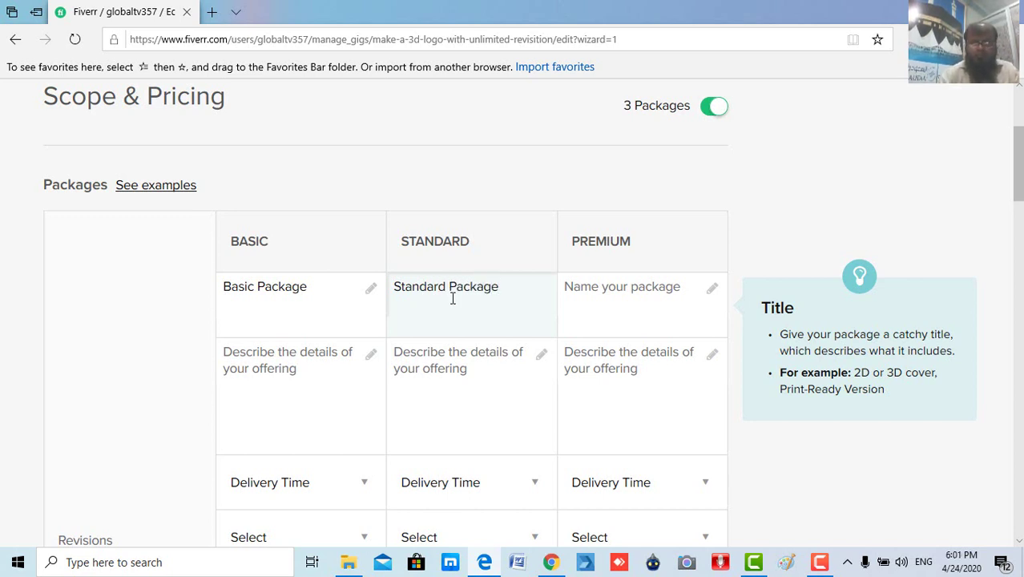
left_click(652, 287)
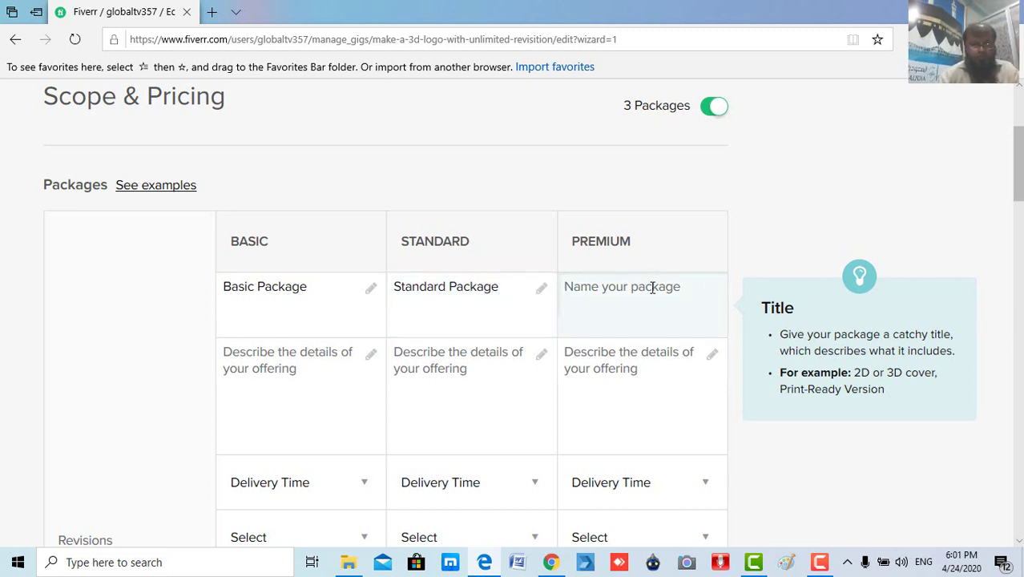
type("Pre")
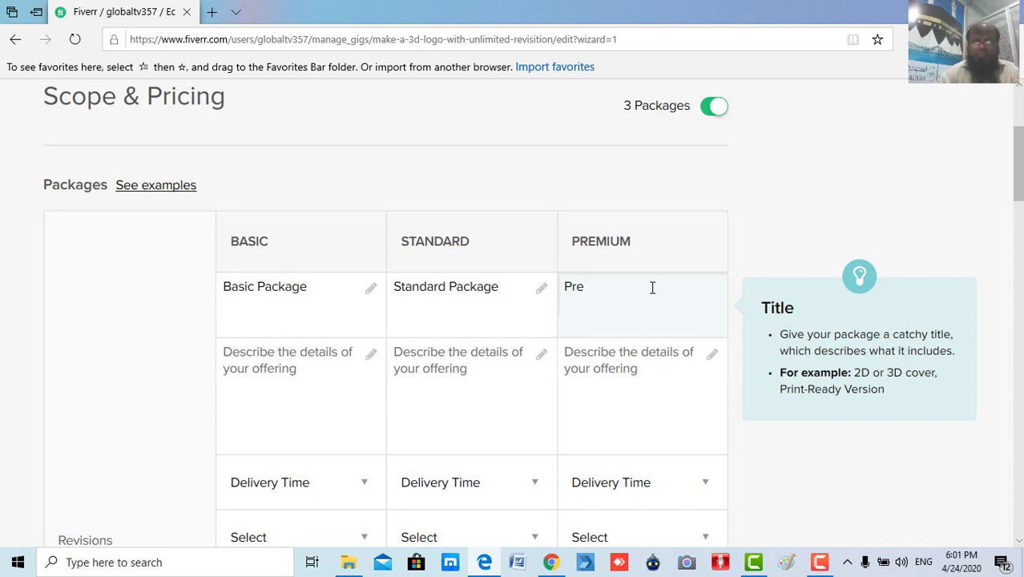
type("miu")
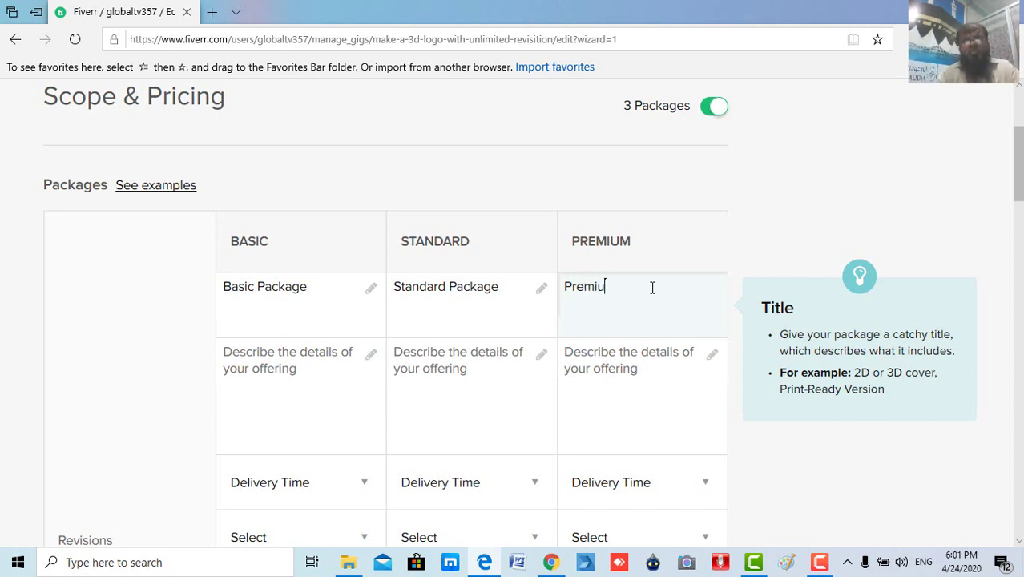
type("m P")
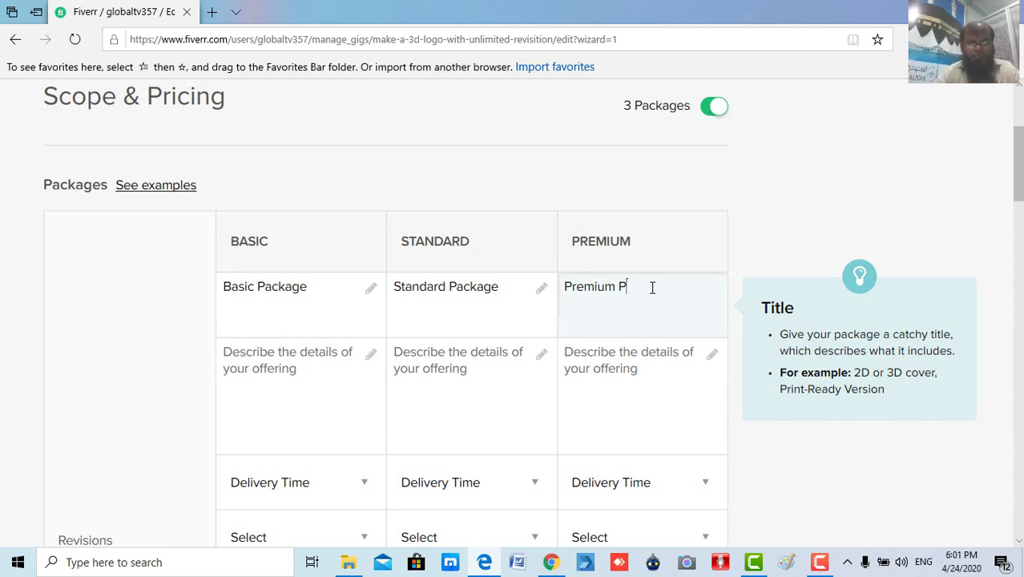
type("ackage")
left_click(352, 349)
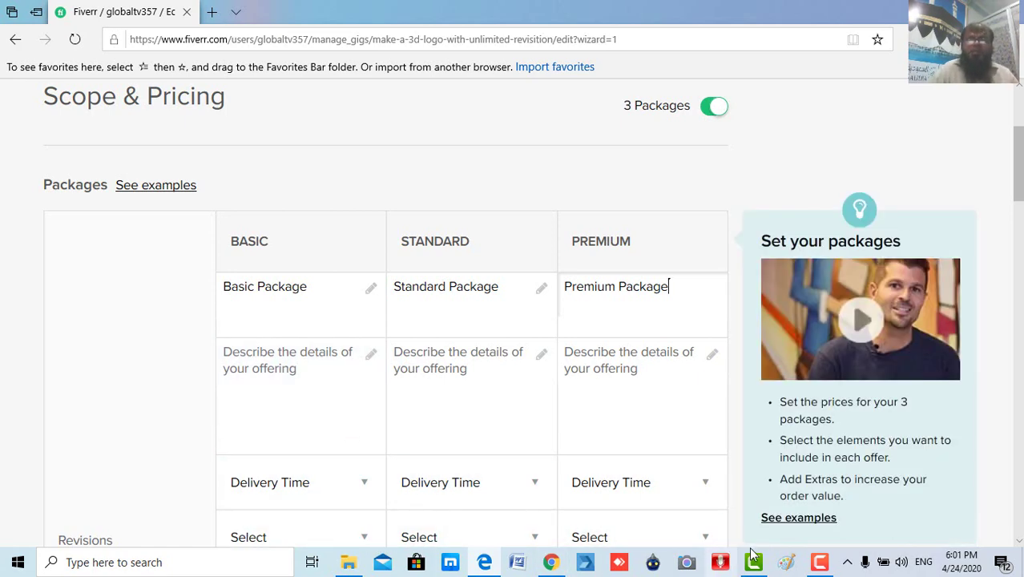
left_click(553, 564)
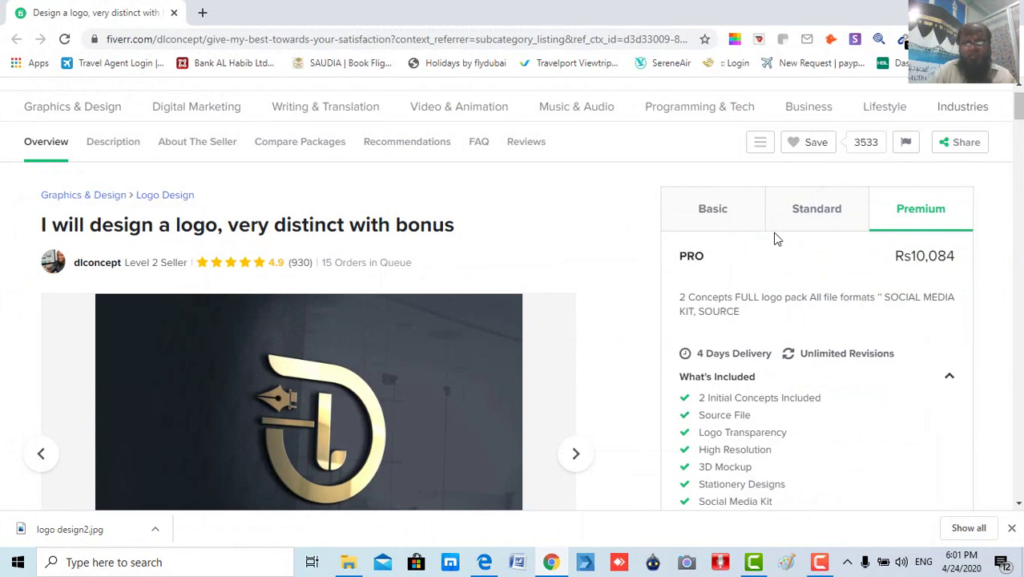
Step: Copy the competitor's Basic description 'JPEG & PNG' into the Basic package description
left_click(716, 211)
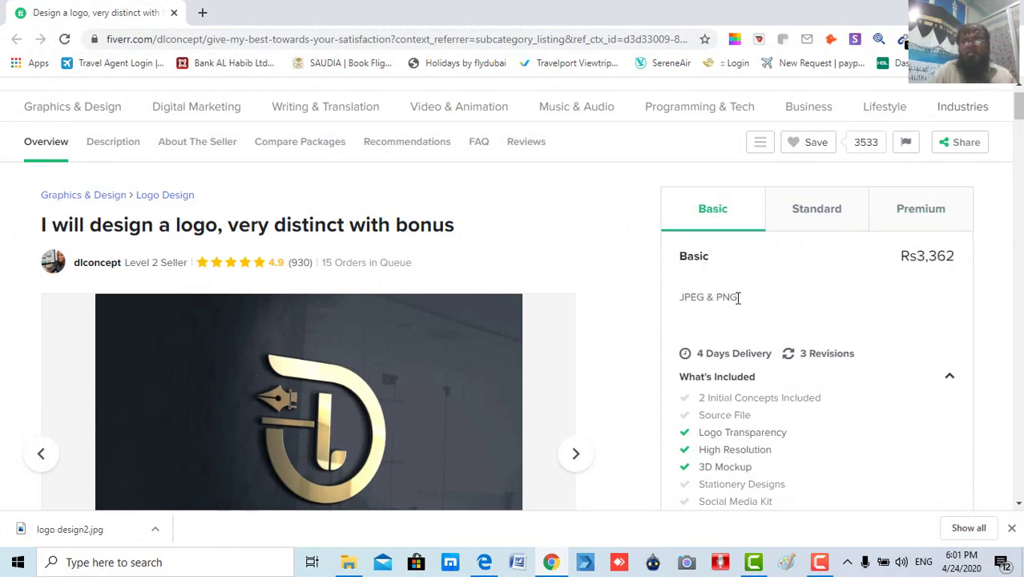
left_click_drag(738, 297, 682, 296)
key("ctrl+c")
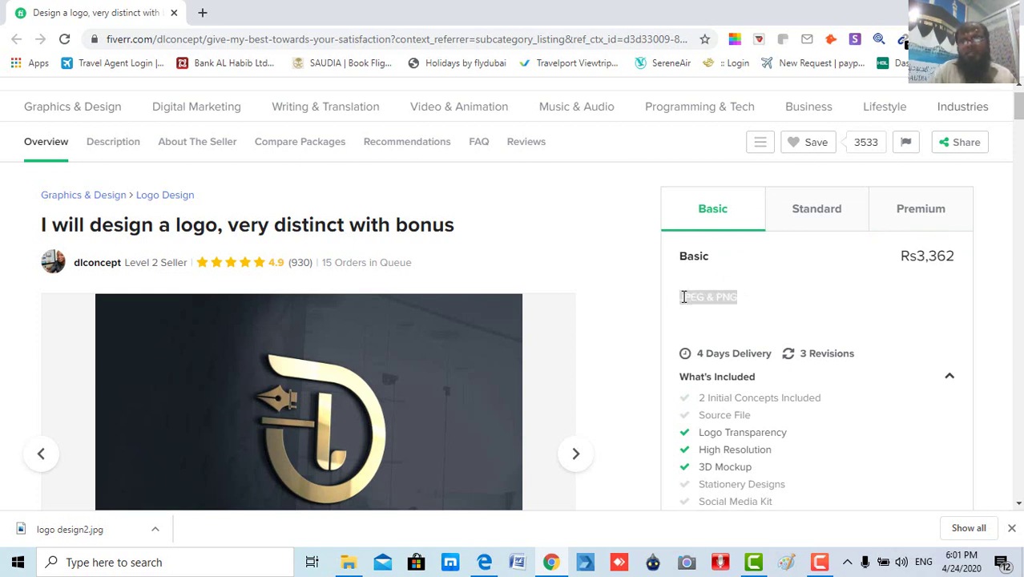
left_click(490, 565)
left_click(299, 363)
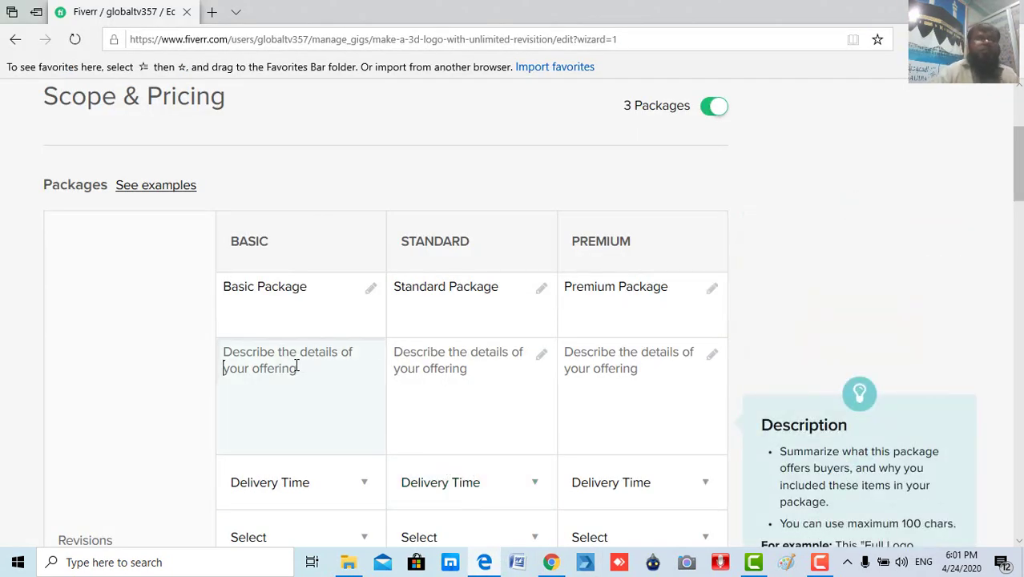
key("ctrl+v")
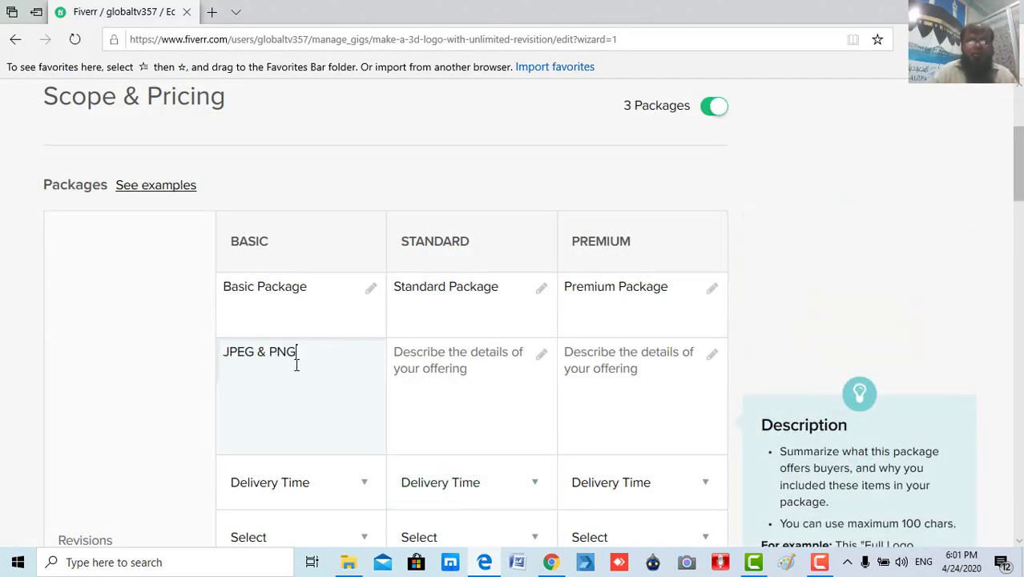
Step: Copy the competitor's Standard package description to reuse in the Standard package
left_click(550, 563)
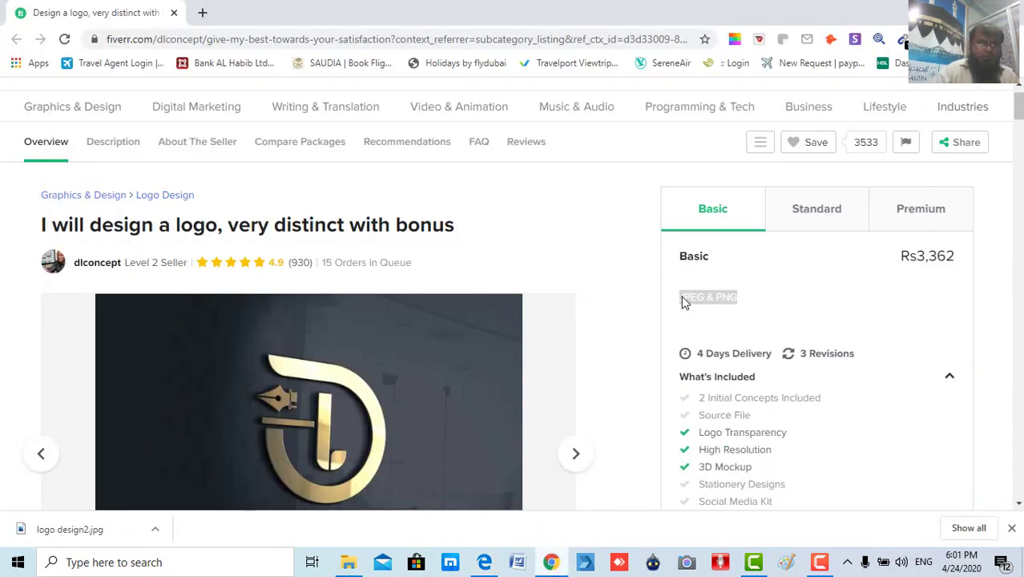
left_click(809, 208)
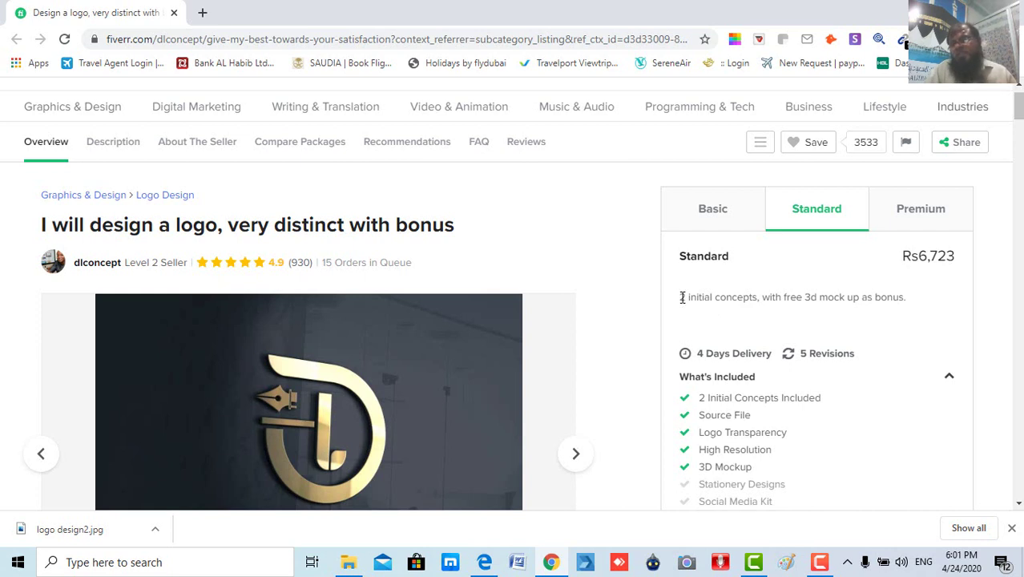
left_click_drag(682, 297, 908, 303)
key("ctrl+c")
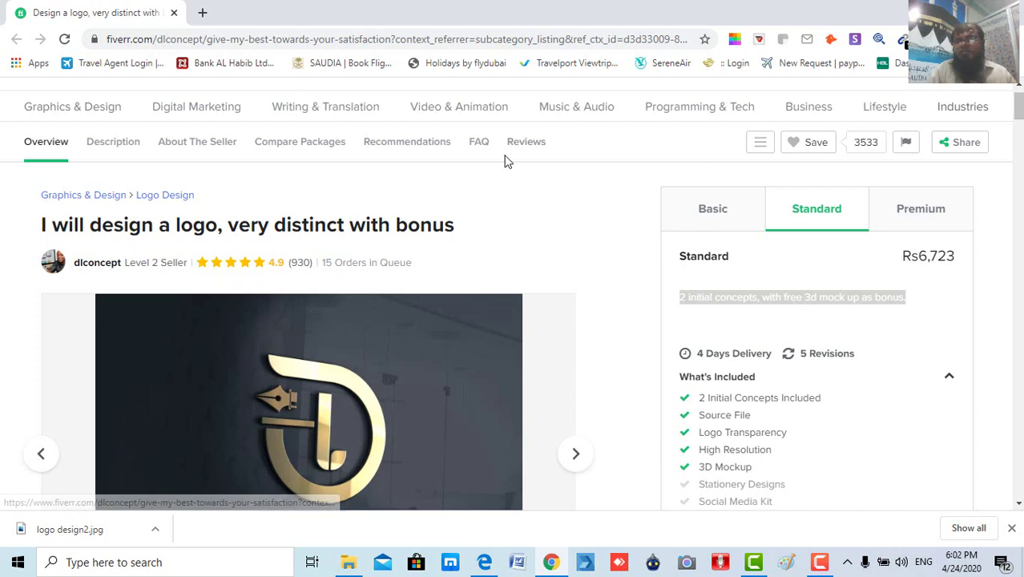
left_click(484, 564)
left_click(438, 359)
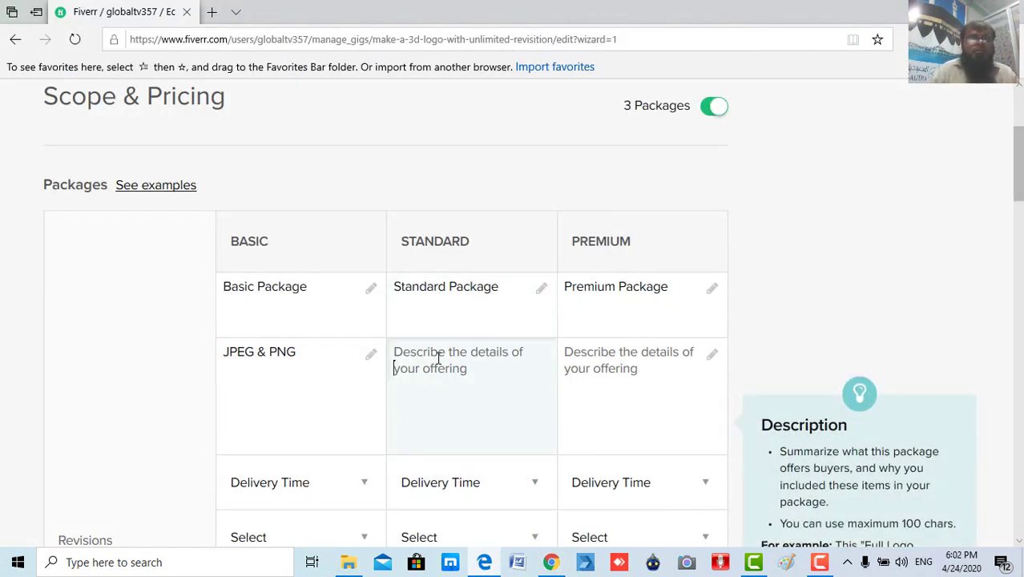
Step: Paste '2 initial concepts, with free 3d mock up as bonus.' into Standard and the competitor's PRO text into Premium
key("ctrl+v")
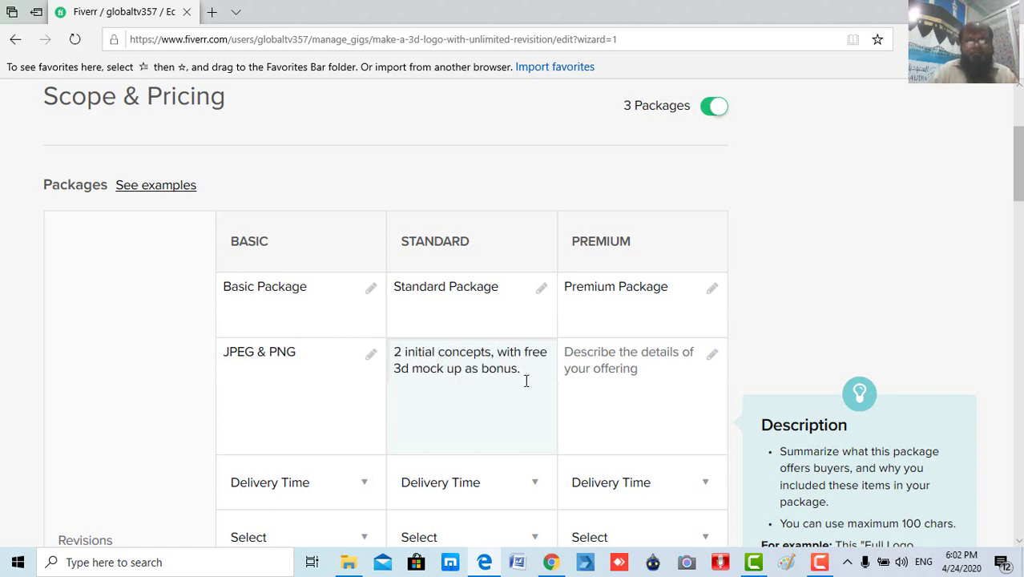
left_click(655, 161)
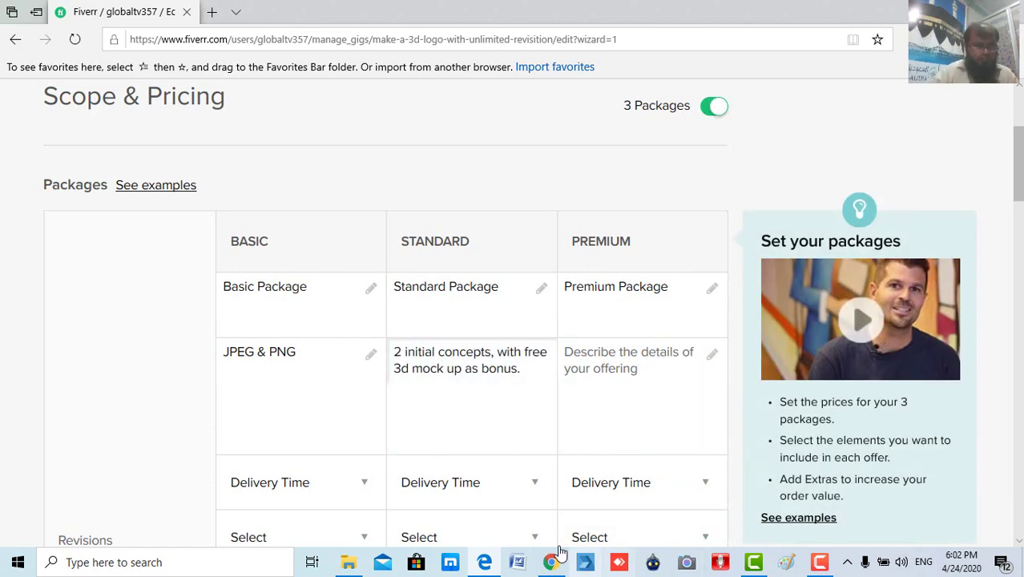
left_click(550, 563)
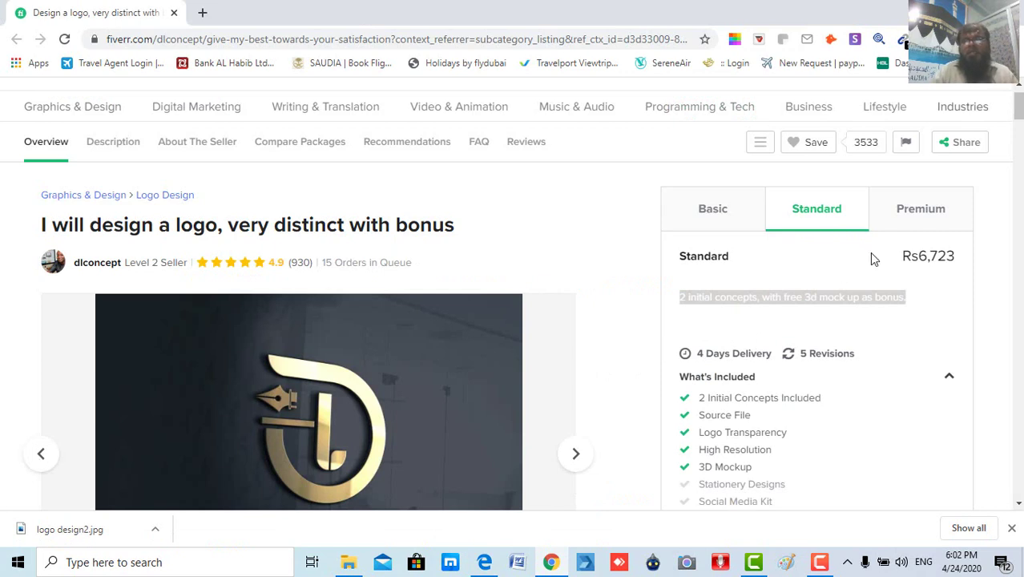
left_click(920, 209)
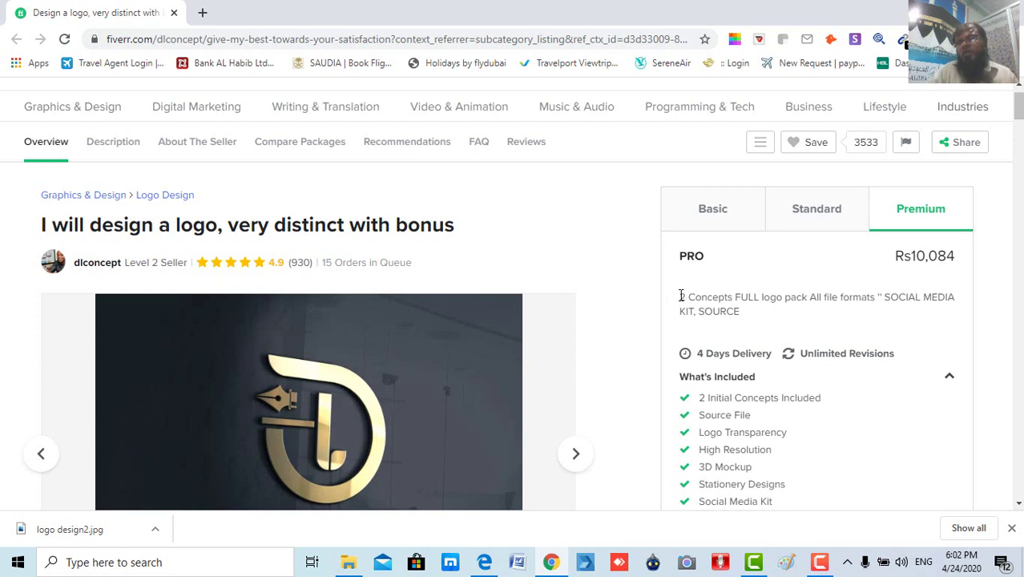
left_click_drag(680, 296, 808, 313)
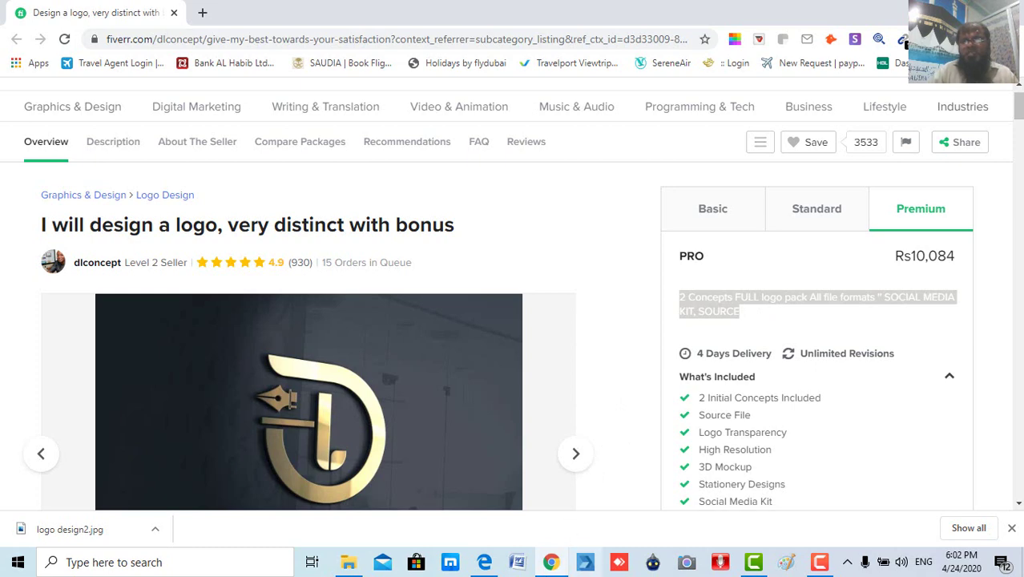
mouse_move(487, 568)
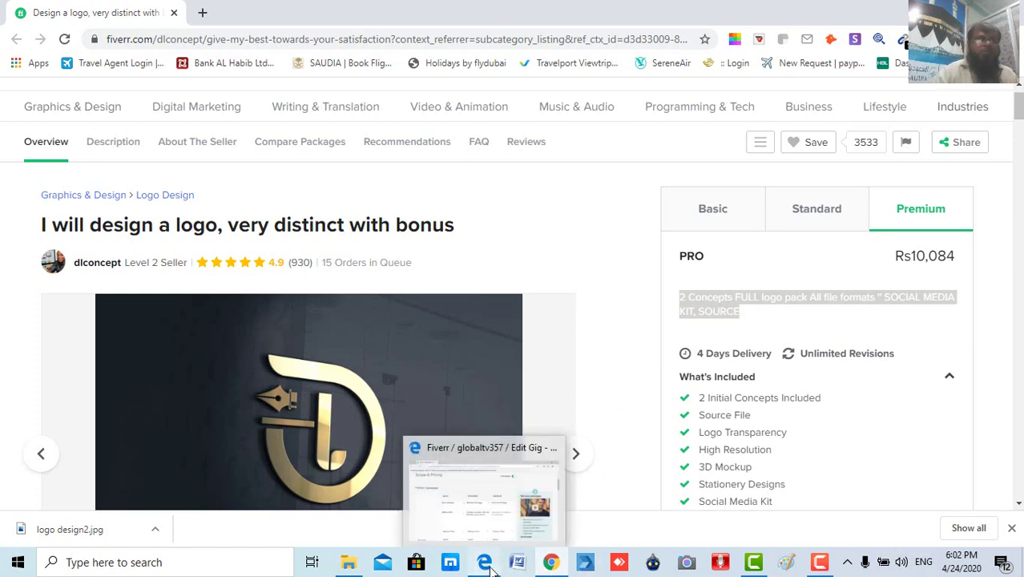
left_click(529, 487)
left_click(607, 360)
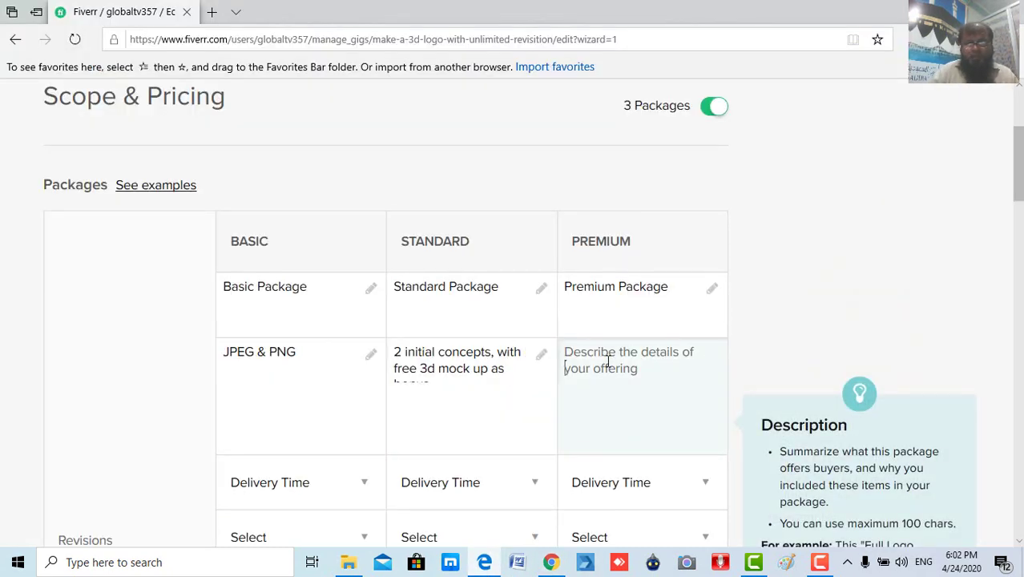
key("ctrl+v")
left_click(762, 293)
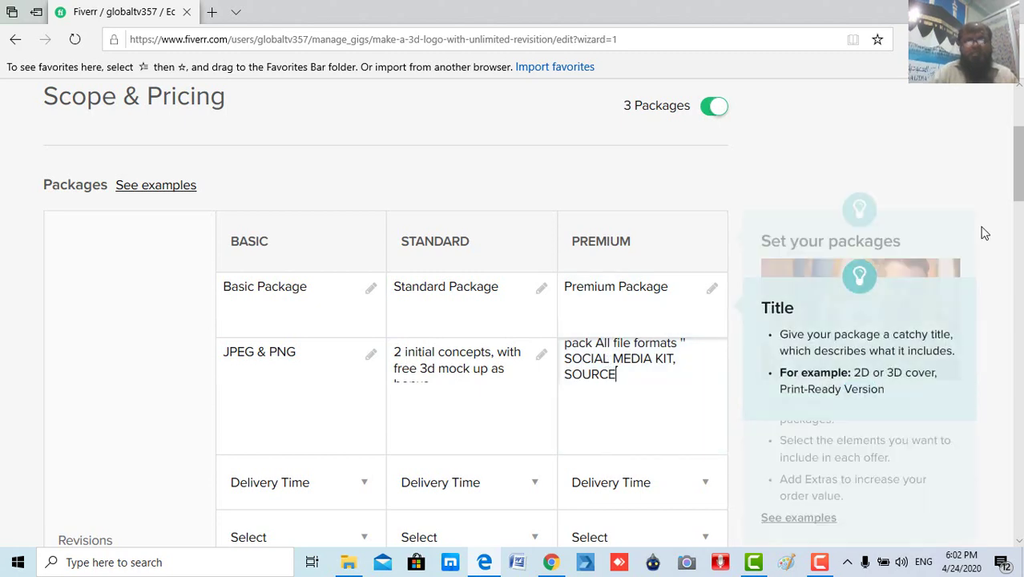
scroll(1016, 198, "down", 2)
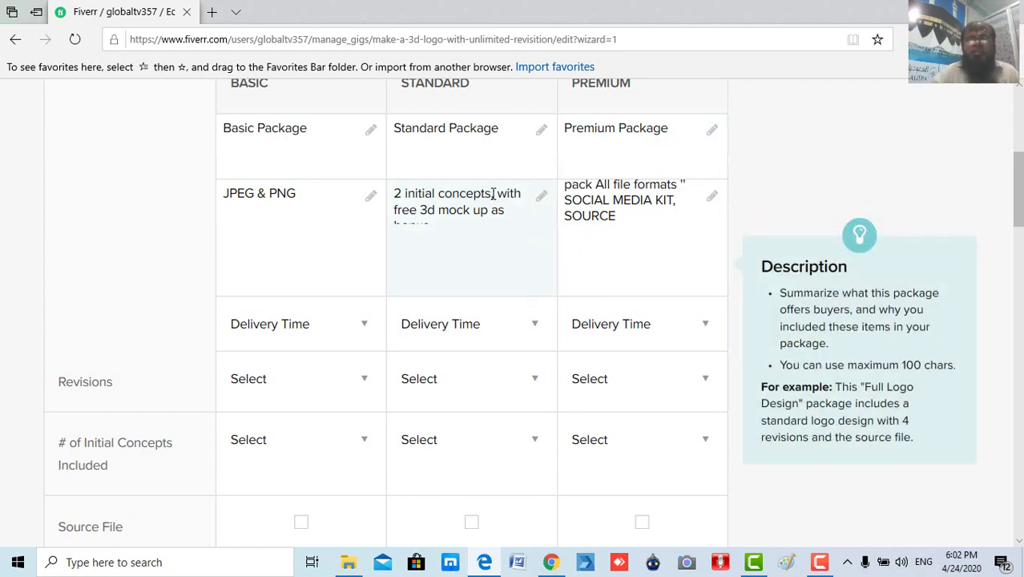
left_click(490, 193)
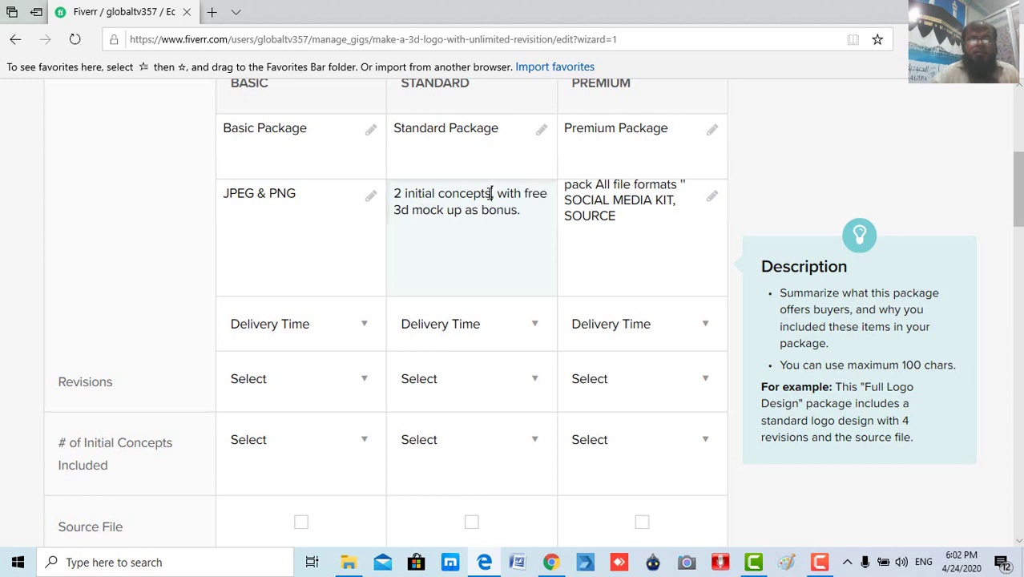
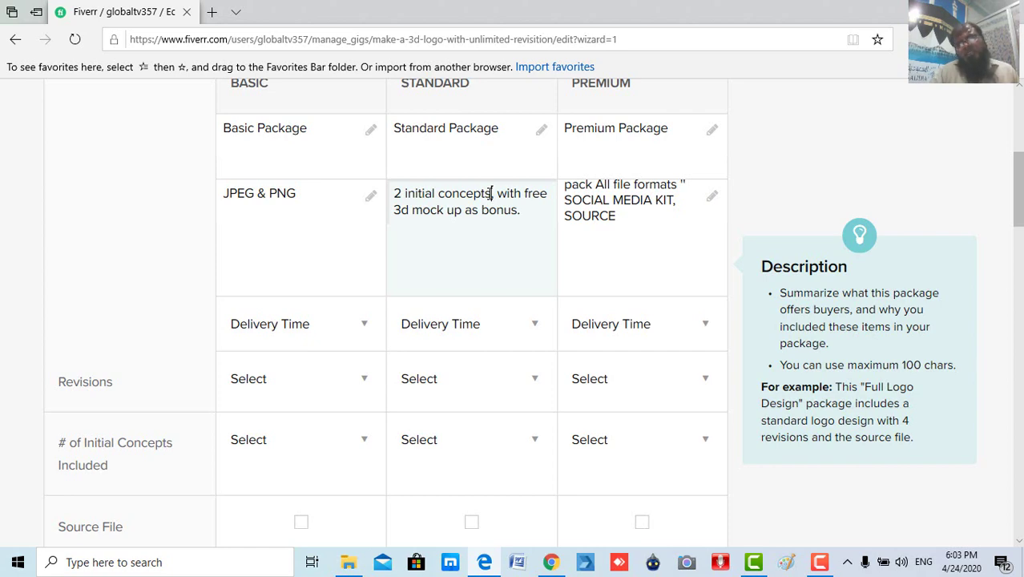
Step: Trim 'initial' and 'mock up as' so Standard reads '2 concepts, with free 3d bonus.'
type(",")
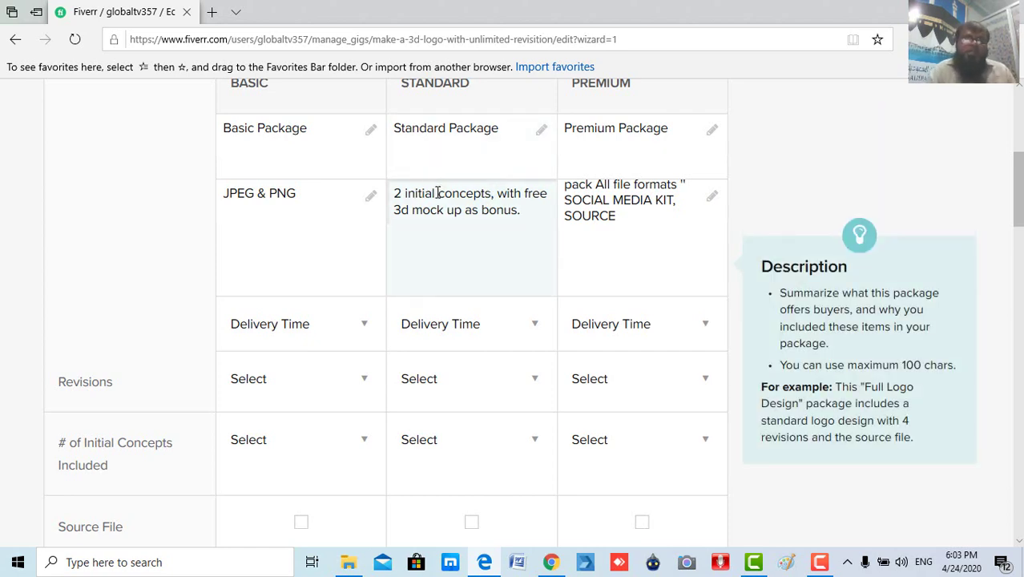
left_click(438, 193)
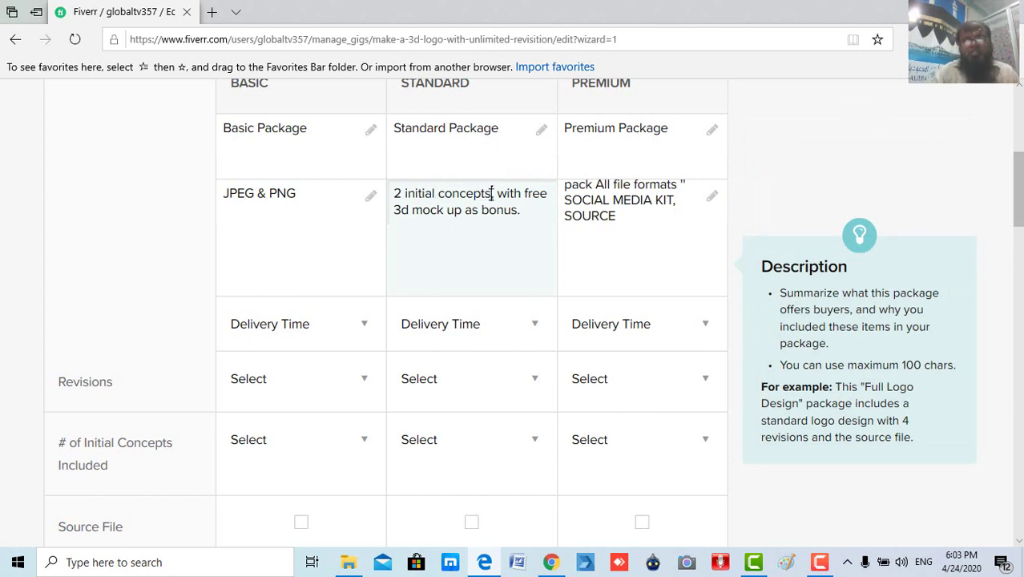
left_click_drag(491, 195, 437, 193)
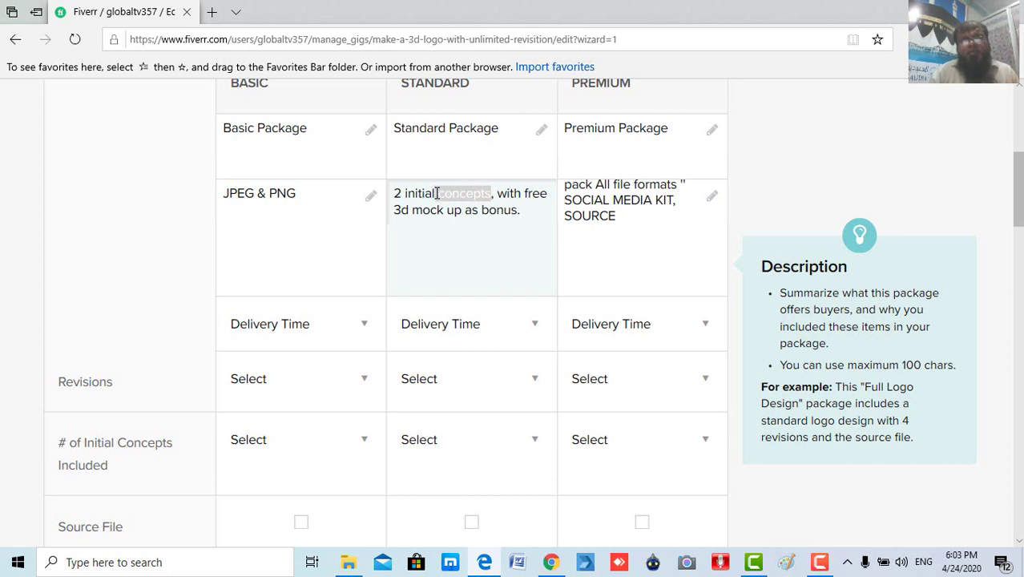
left_click(436, 194)
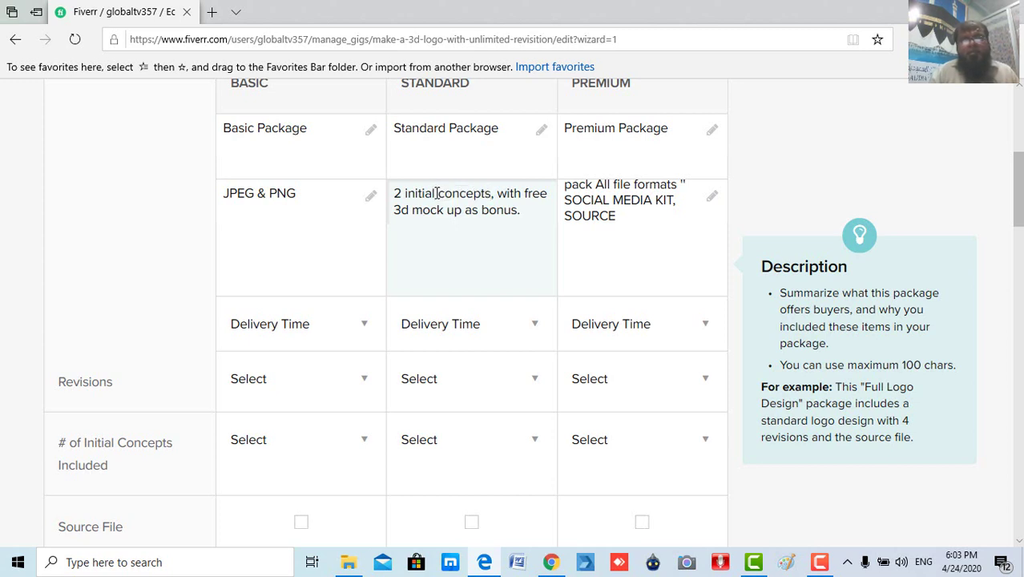
key("BackSpace")
key("BackSpace")
key("BackSpace")
key("BackSpace")
key("BackSpace")
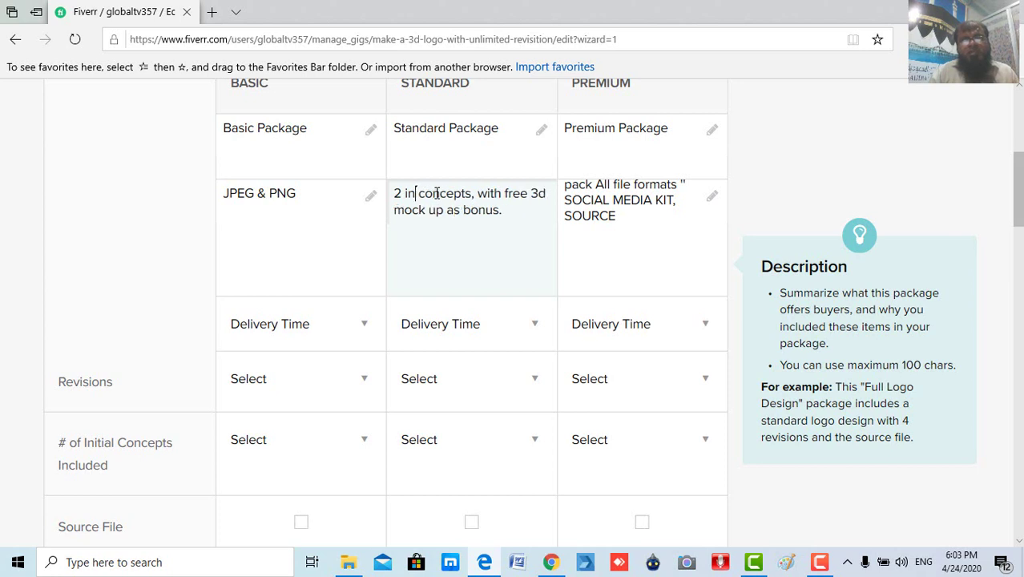
key("BackSpace")
key("BackSpace")
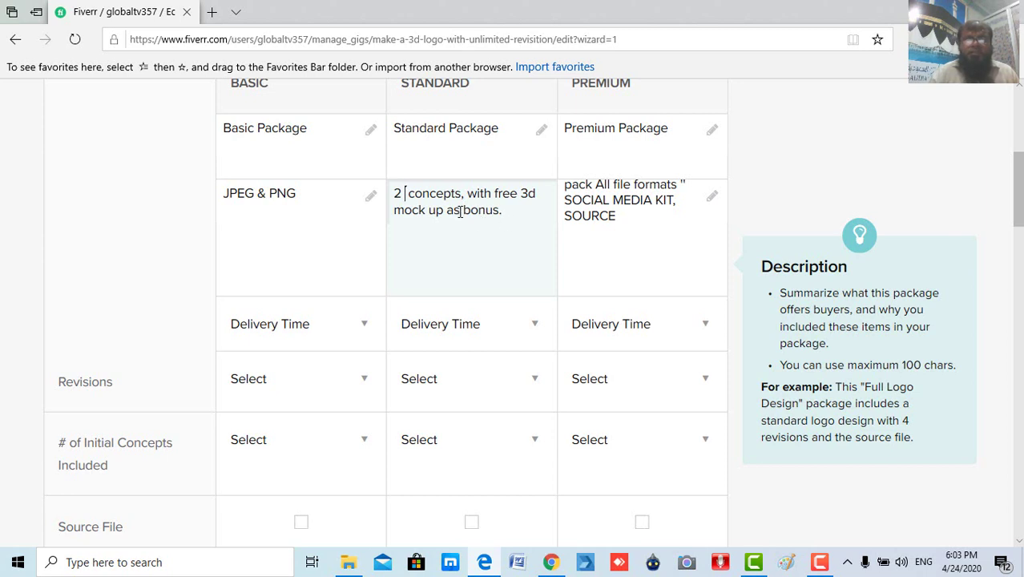
left_click(461, 211)
key("BackSpace")
key("BackSpace")
key("BackSpace")
key("BackSpace")
key("BackSpace")
key("BackSpace")
key("BackSpace")
key("BackSpace")
key("BackSpace")
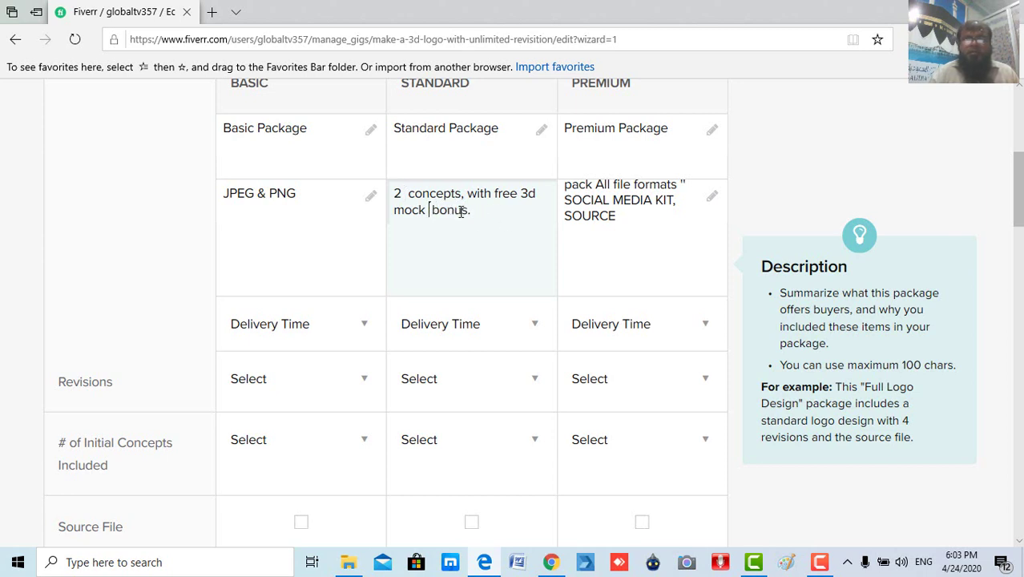
key("BackSpace")
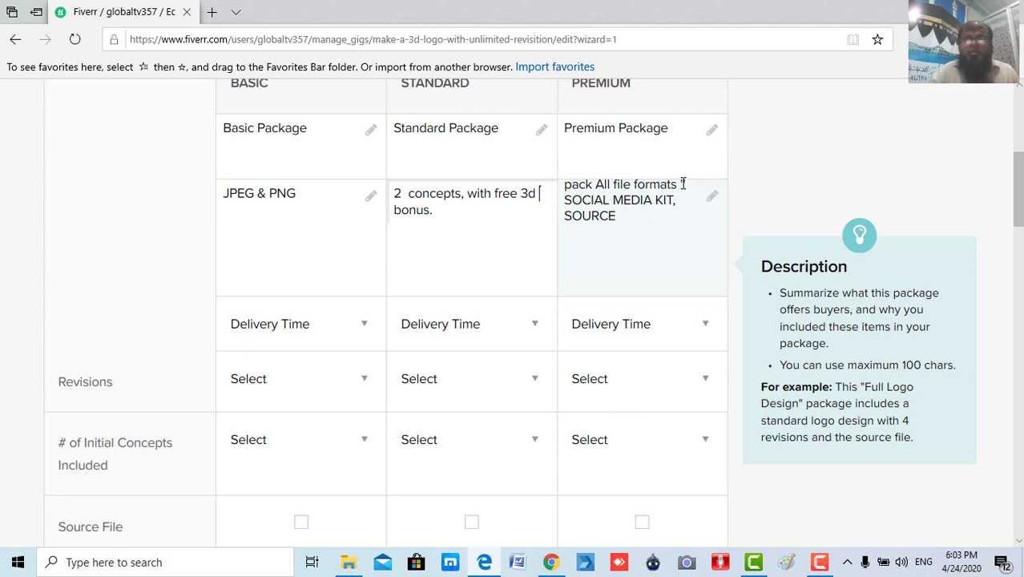
Step: Move '2 Concepts FULL logo pack All file formats' after ', will be used as' in Premium
left_click_drag(683, 185, 681, 189)
left_click(701, 215)
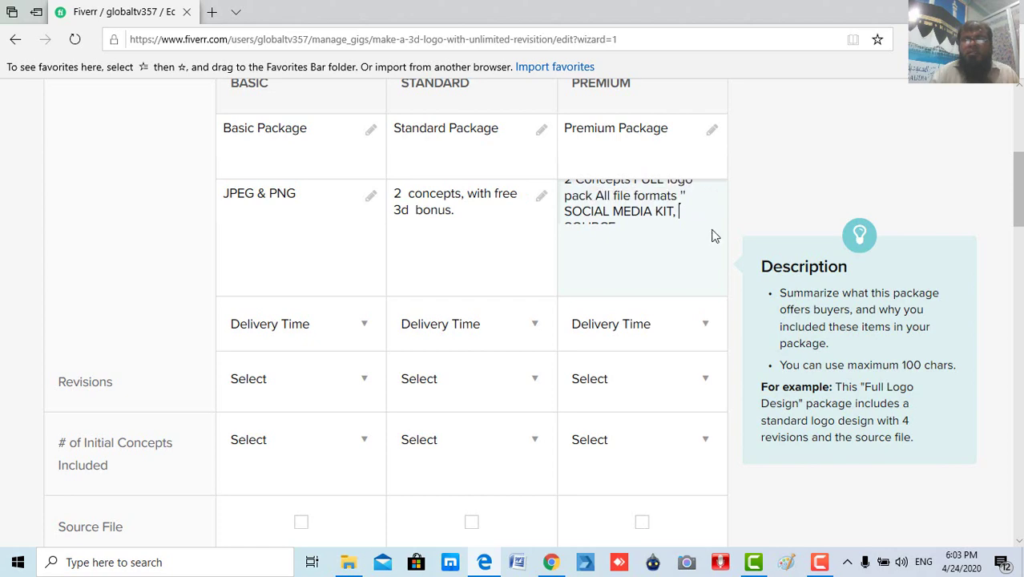
left_click_drag(1018, 201, 1017, 194)
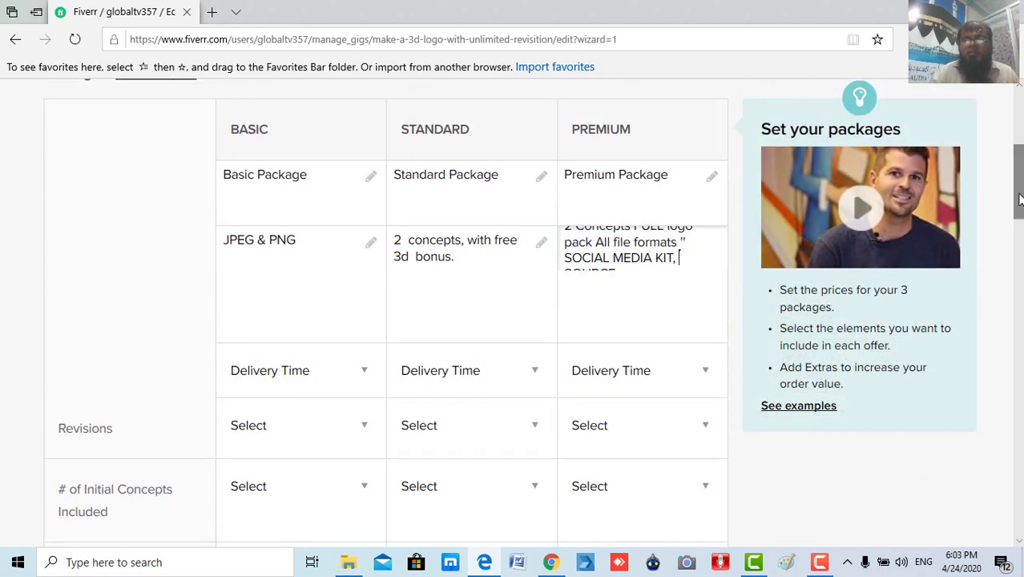
key("Up")
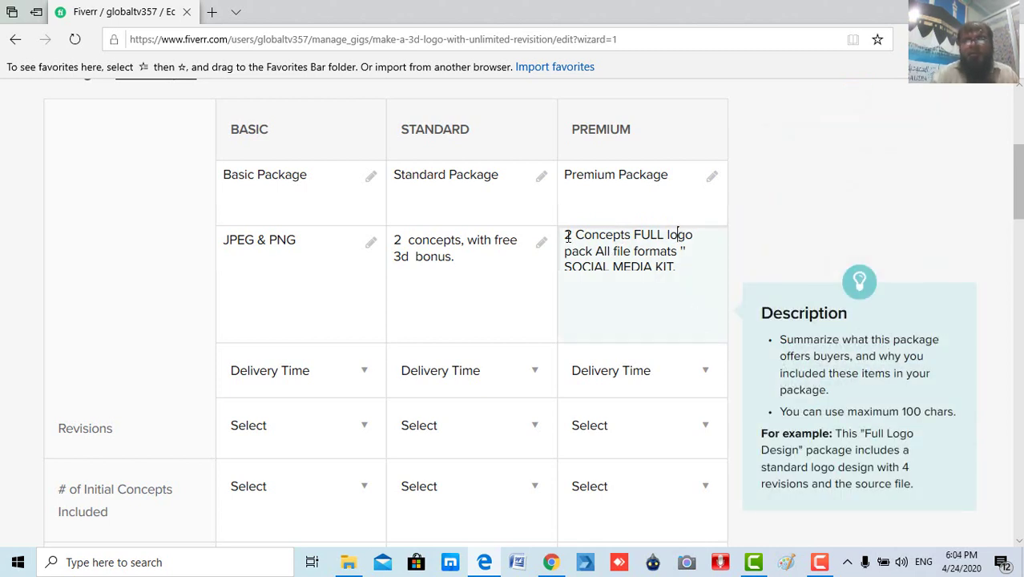
left_click_drag(565, 234, 688, 254)
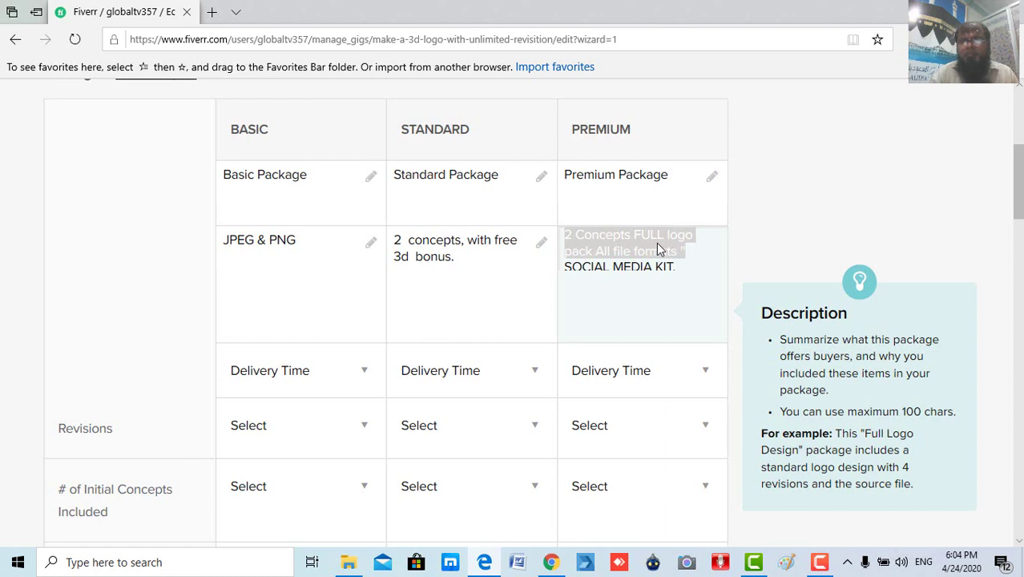
key("BackSpace")
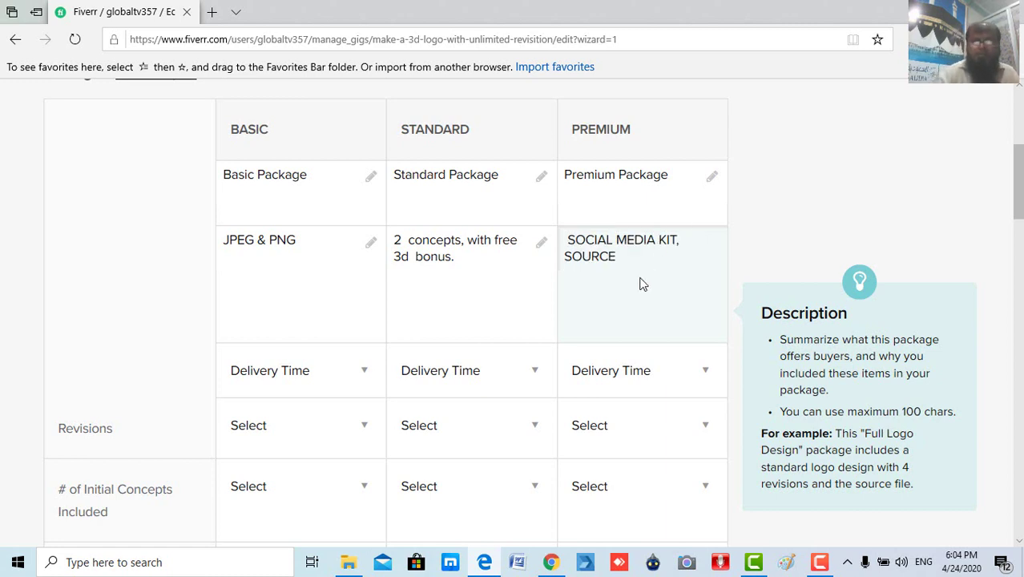
left_click(623, 258)
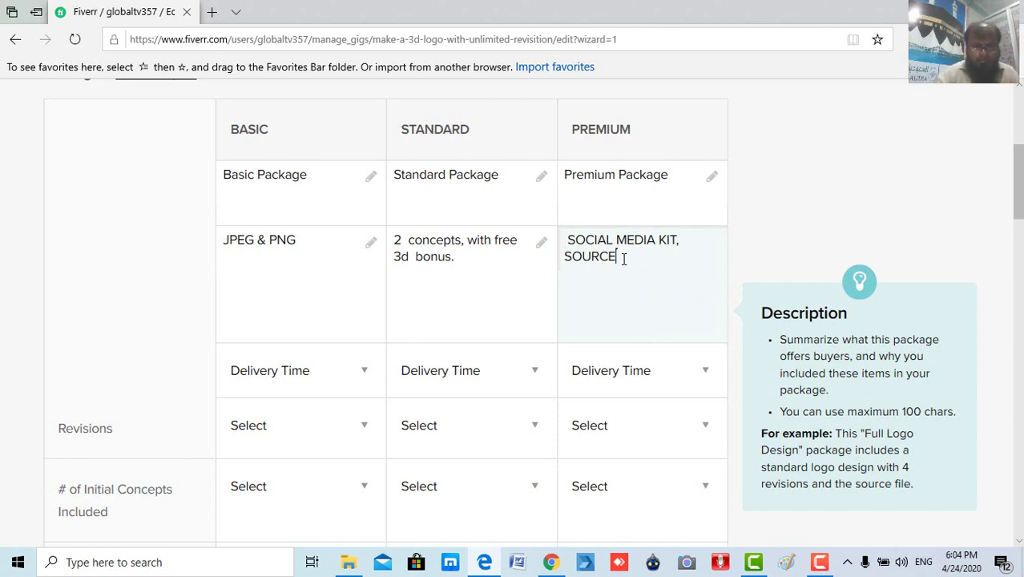
type(", ")
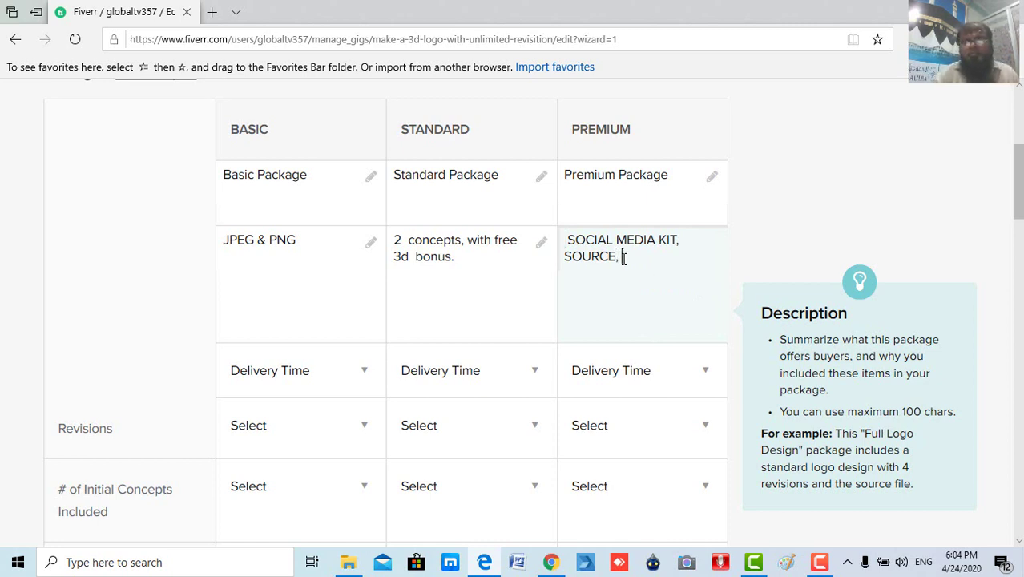
type("will")
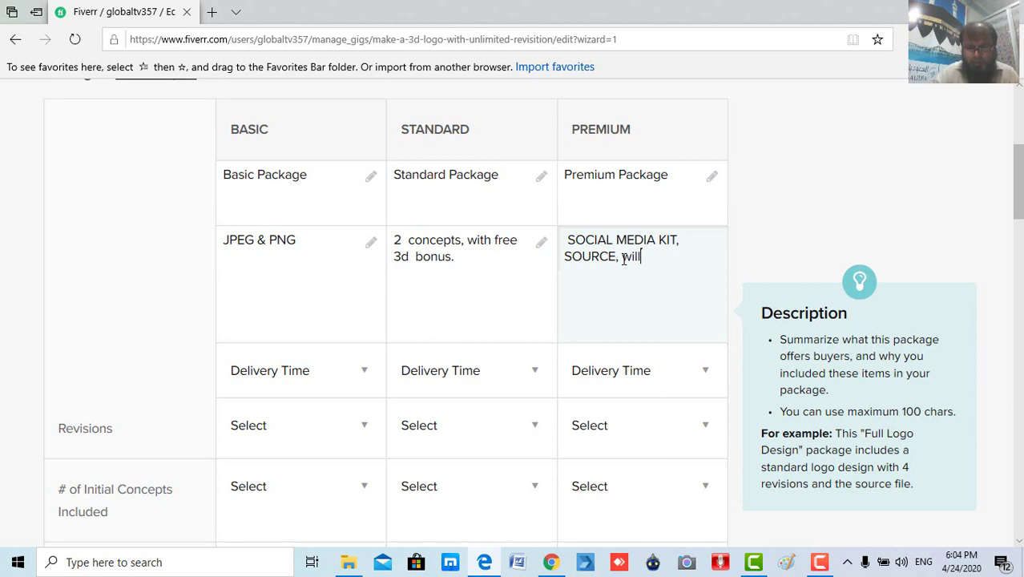
type(" be u")
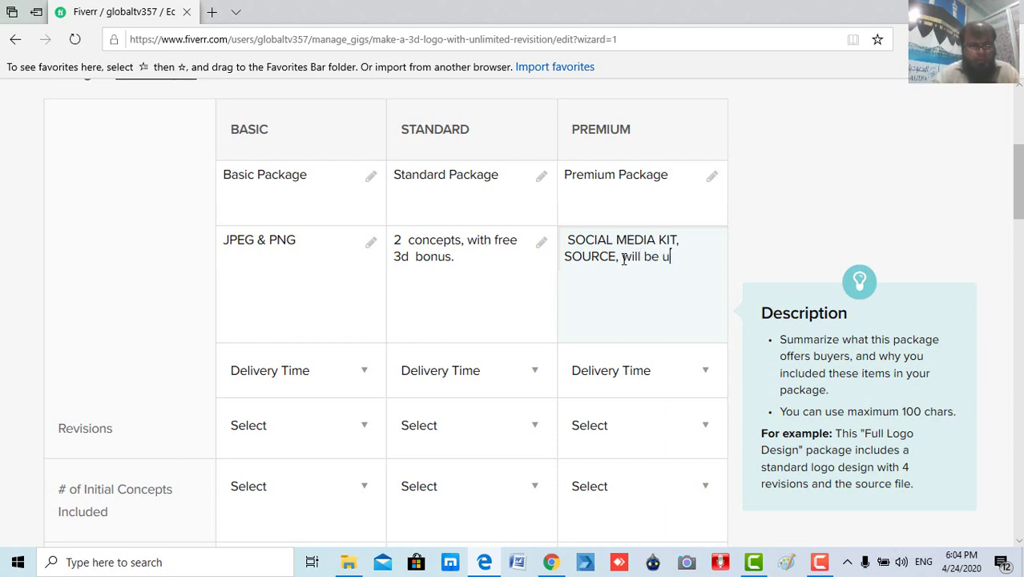
type("sed ")
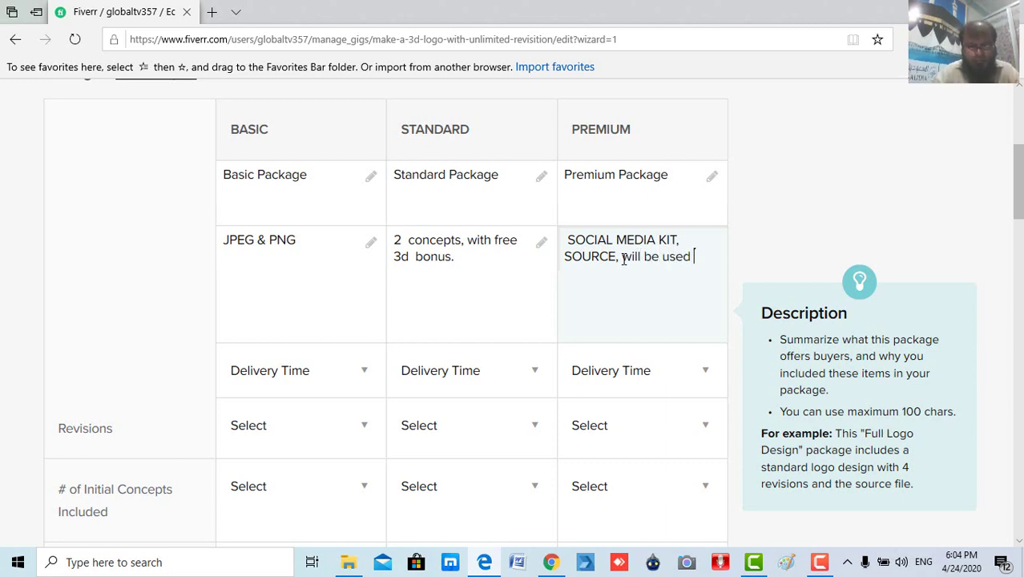
type("as")
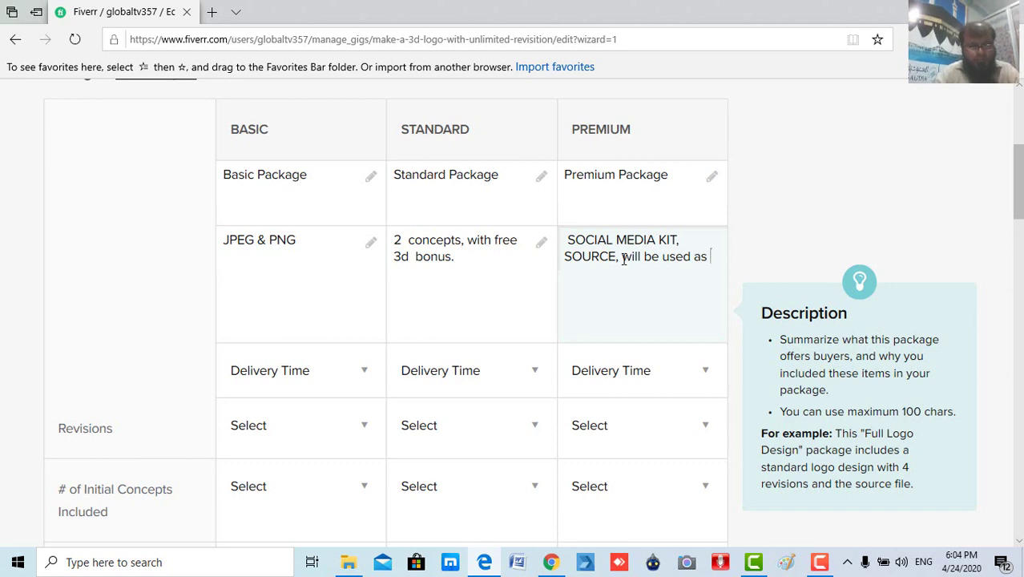
type("2 Concepts FULL logo pack All file formats \"")
left_click(906, 210)
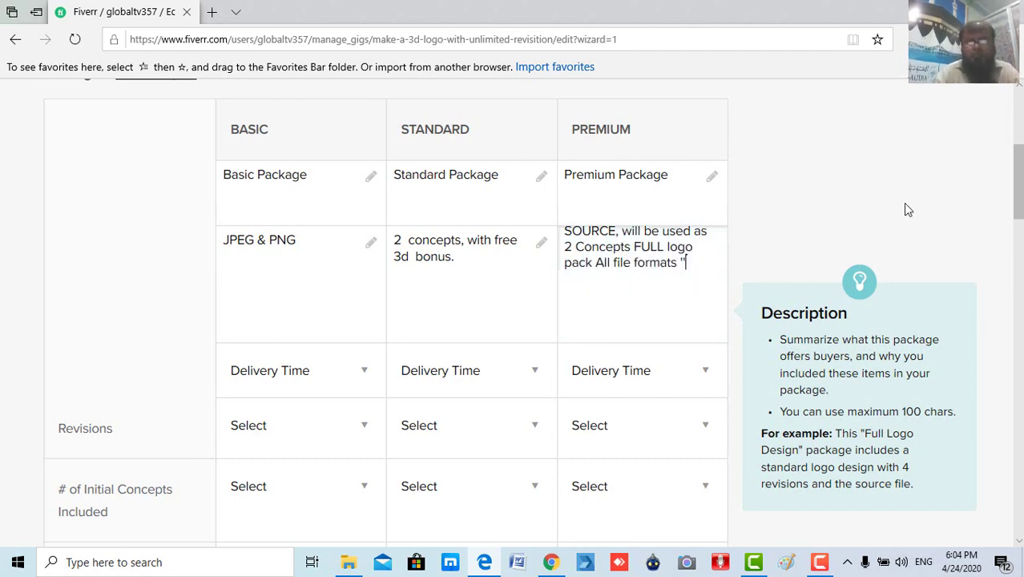
scroll(533, 312, "down", 2)
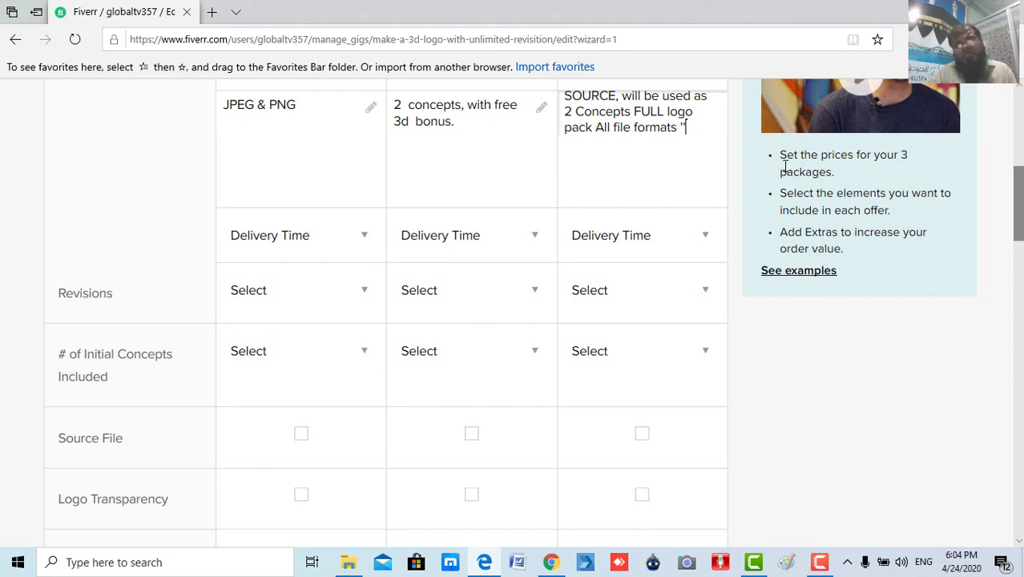
Step: Choose 3 Days Delivery for the Basic, Standard and Premium packages
left_click(367, 240)
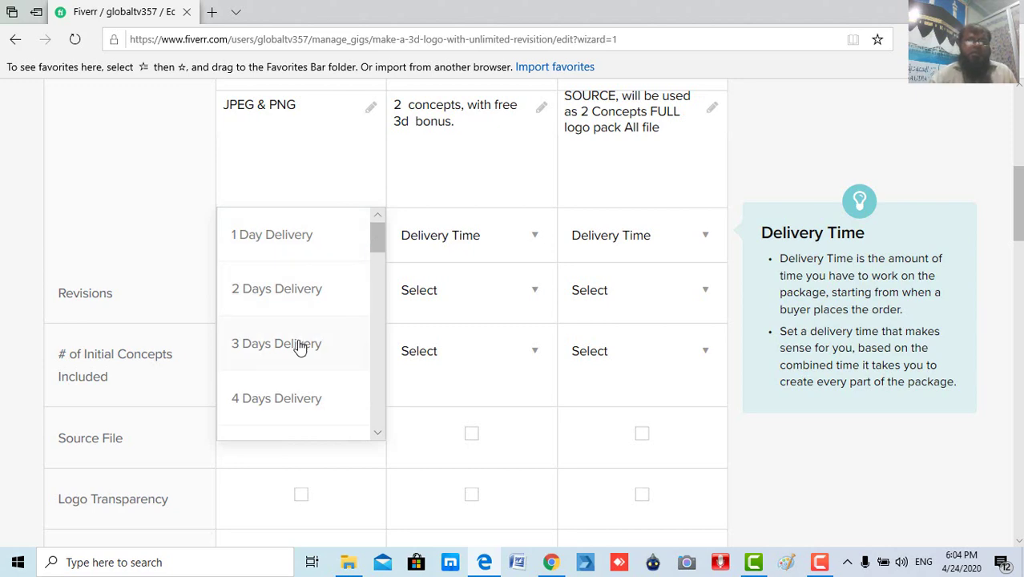
left_click(300, 346)
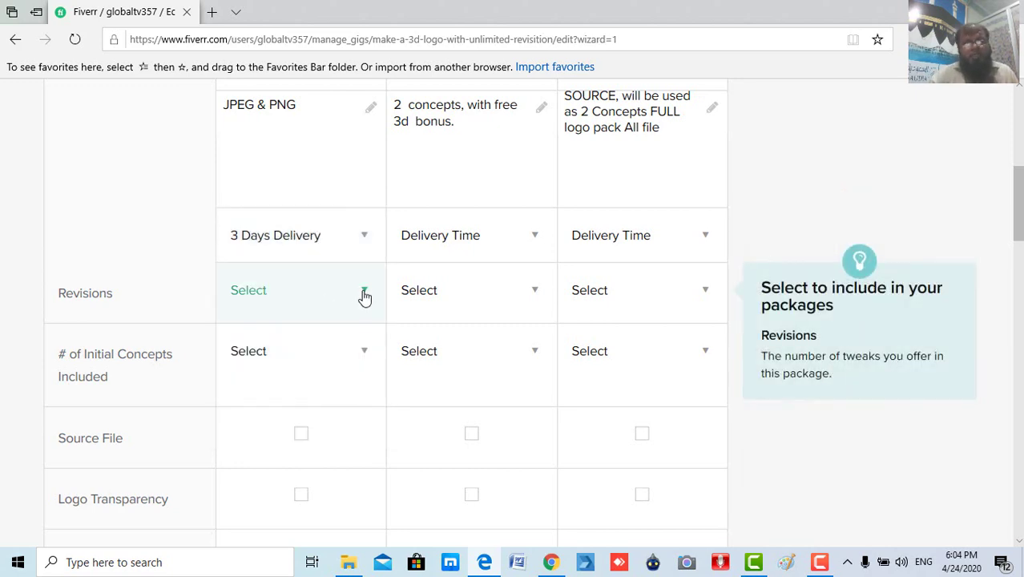
left_click(536, 238)
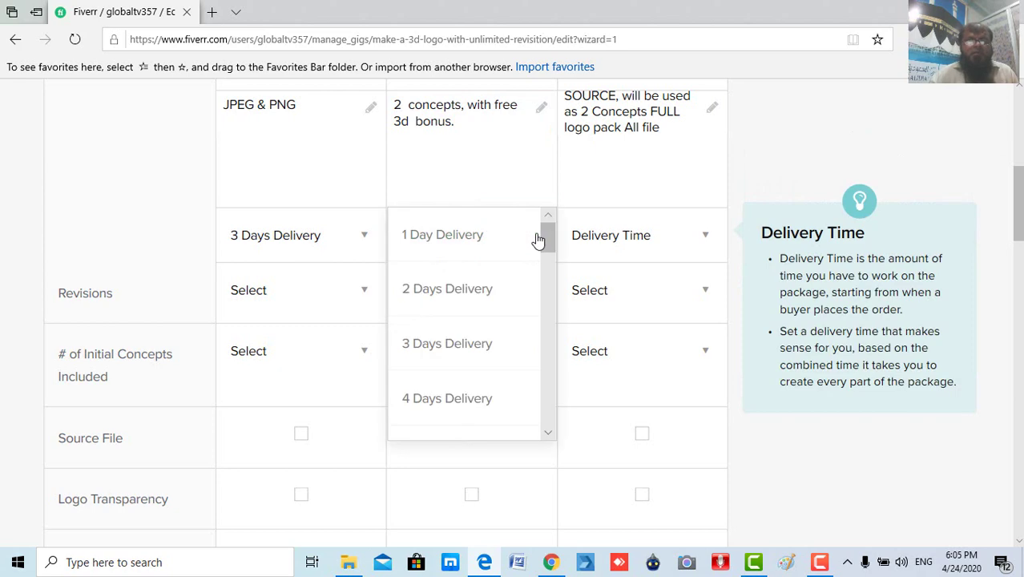
left_click(473, 350)
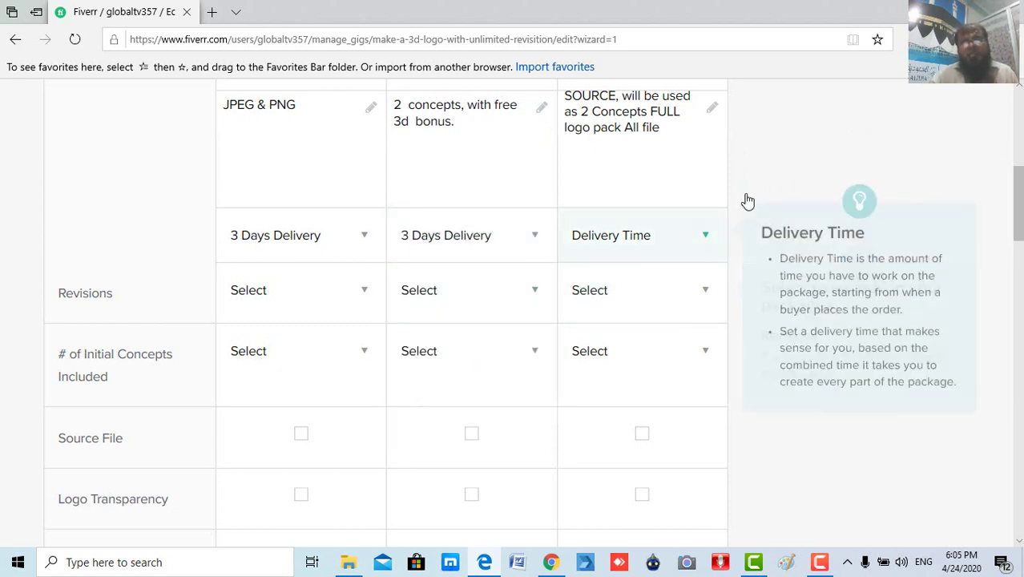
left_click(704, 236)
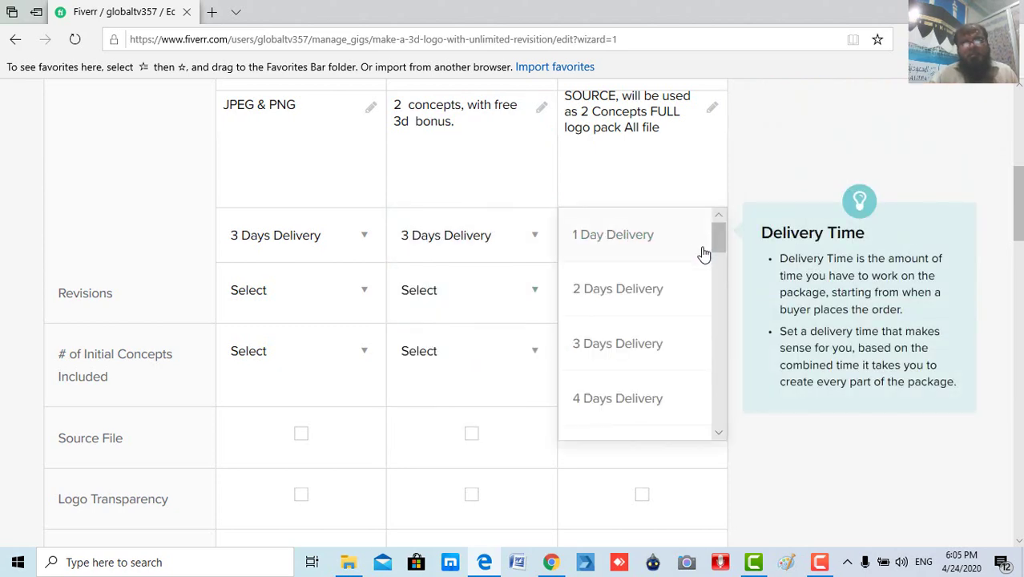
left_click(631, 352)
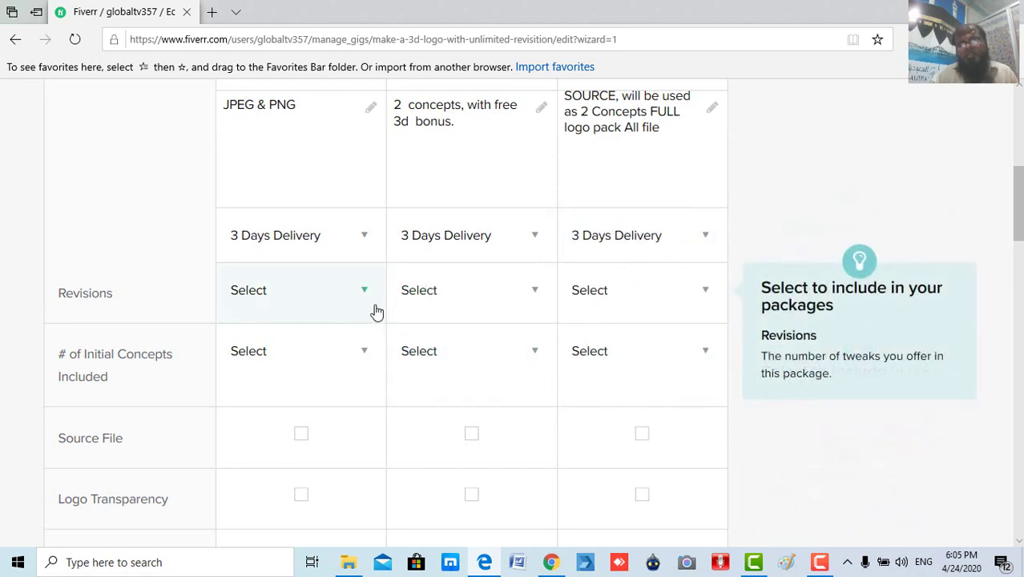
Step: Set revisions to 3 for Basic, 5 for Standard and Unlimited for Premium
left_click(362, 295)
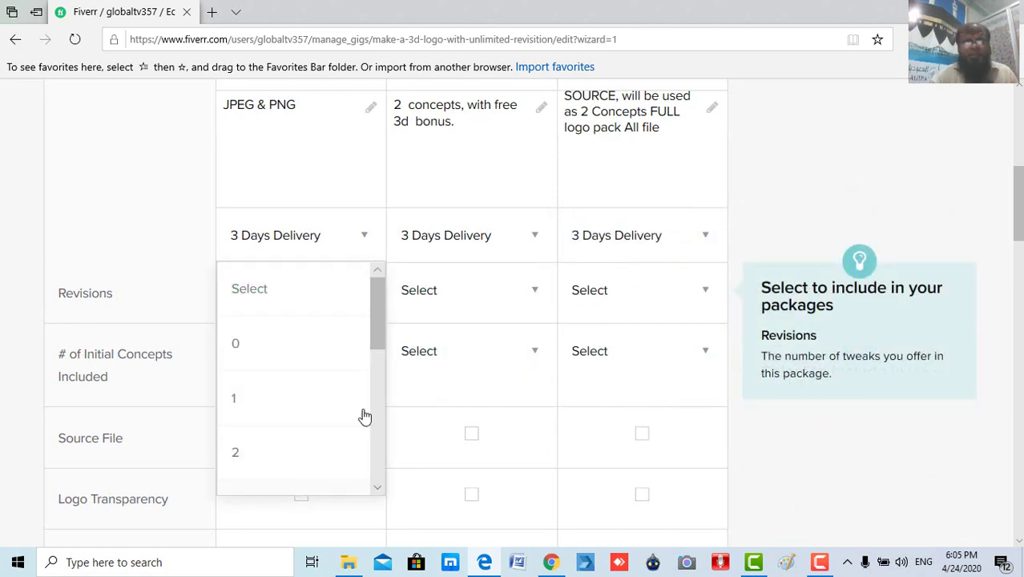
left_click_drag(374, 350, 374, 370)
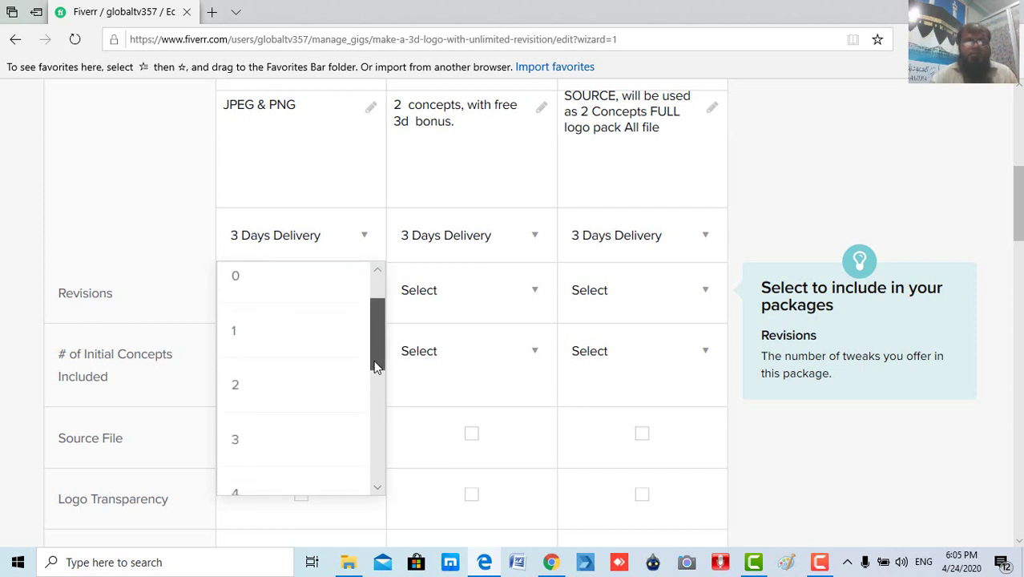
left_click(240, 442)
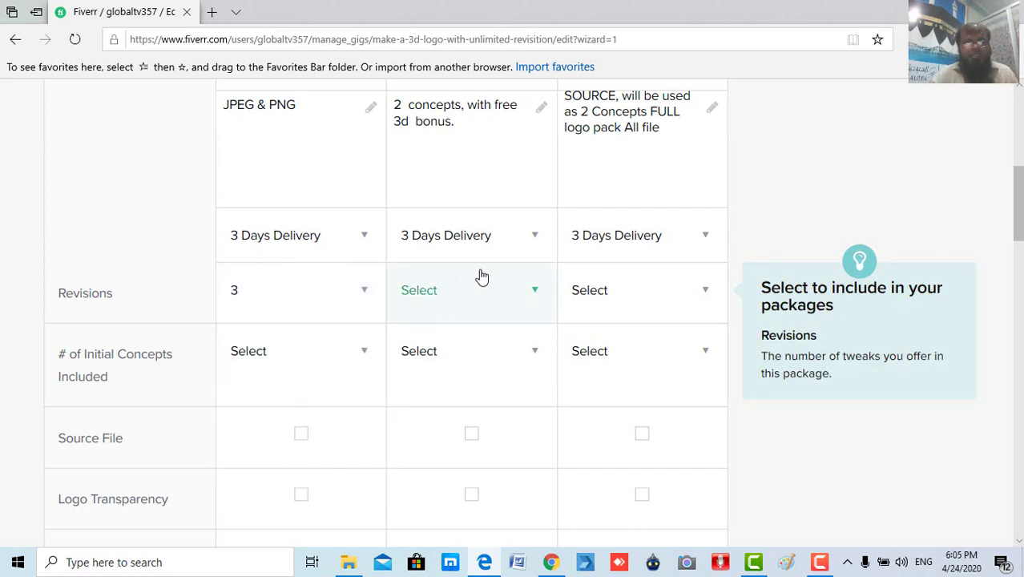
left_click(538, 297)
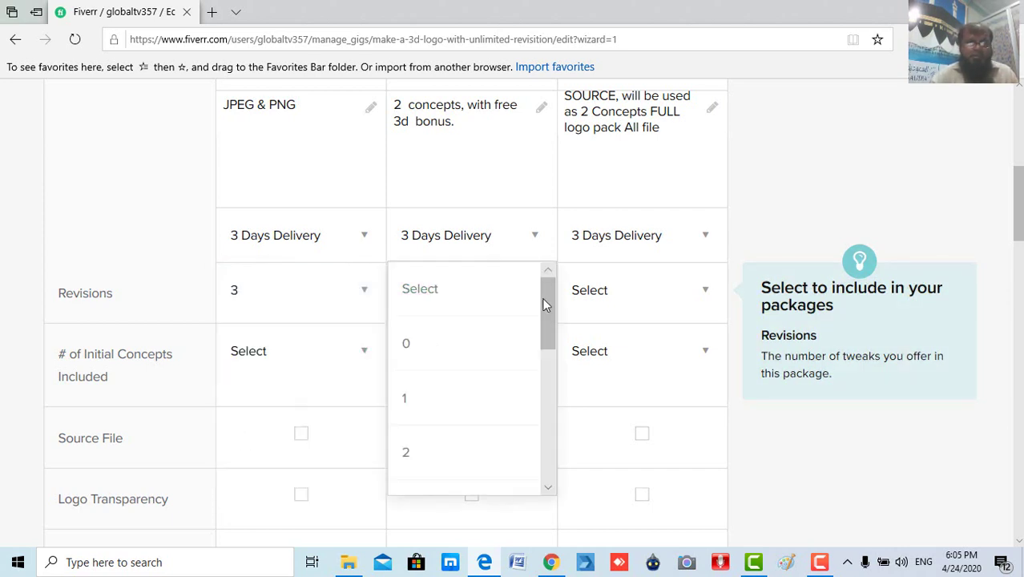
left_click_drag(546, 300, 549, 354)
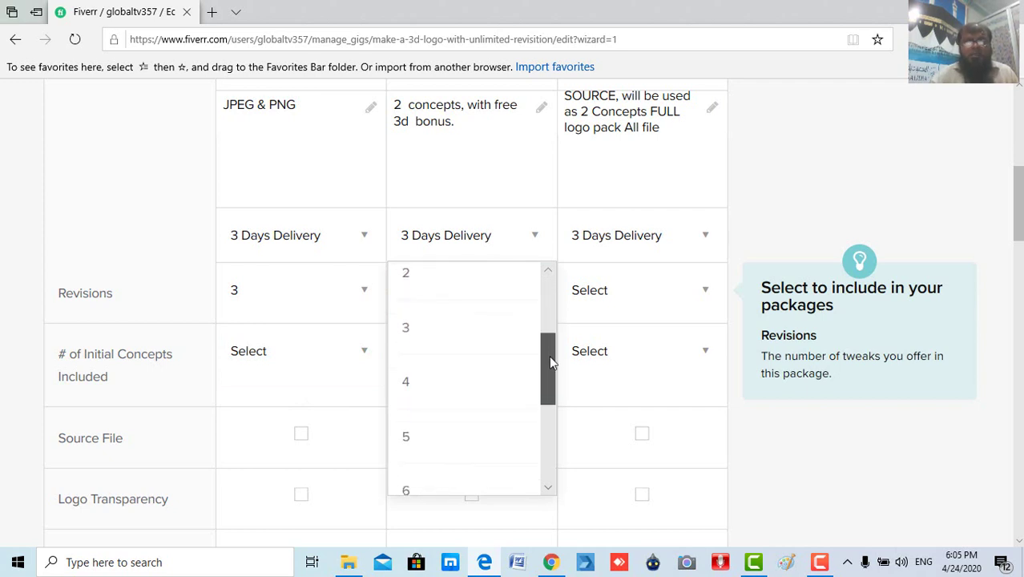
left_click(418, 439)
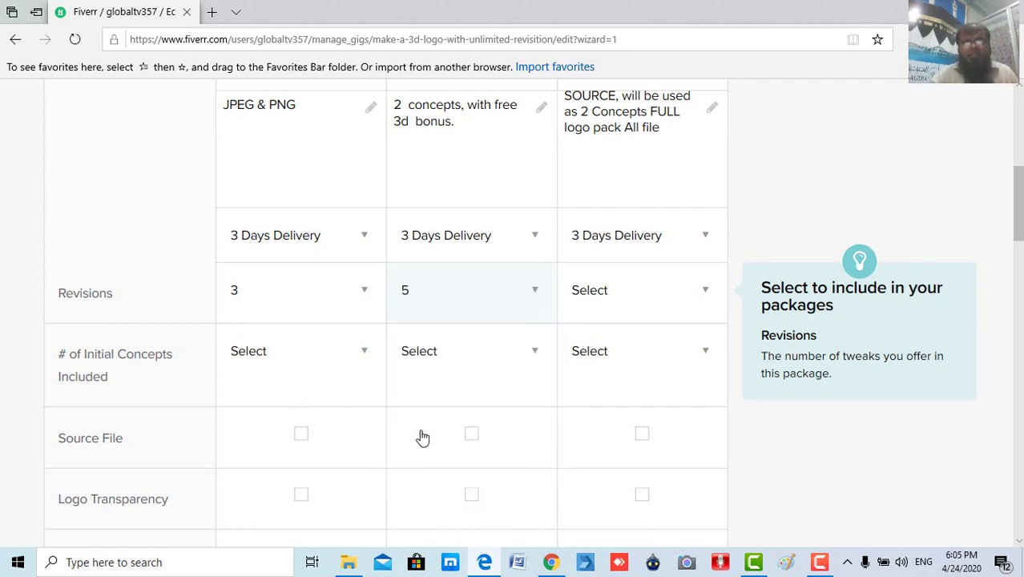
left_click(706, 293)
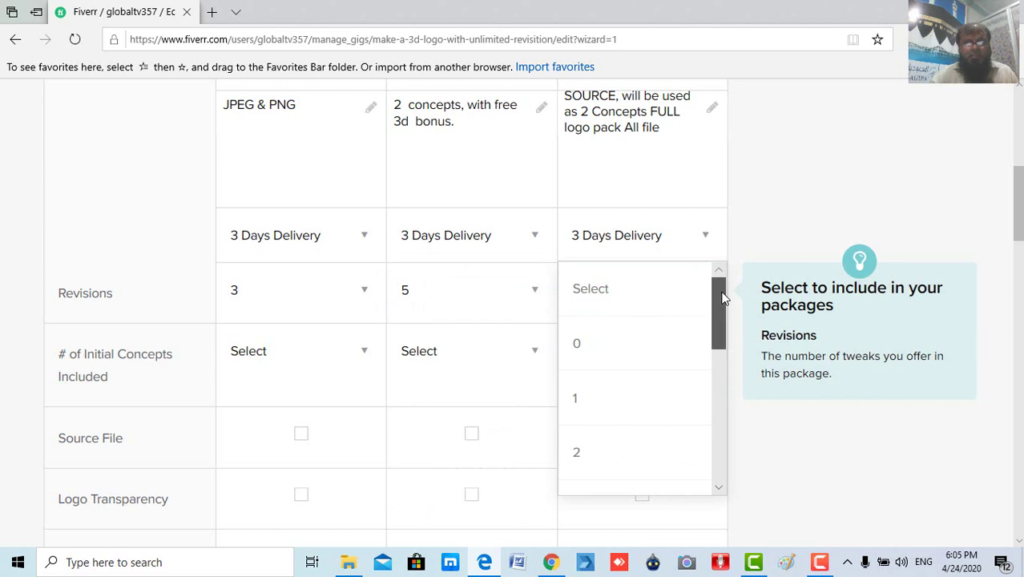
left_click_drag(724, 293, 732, 447)
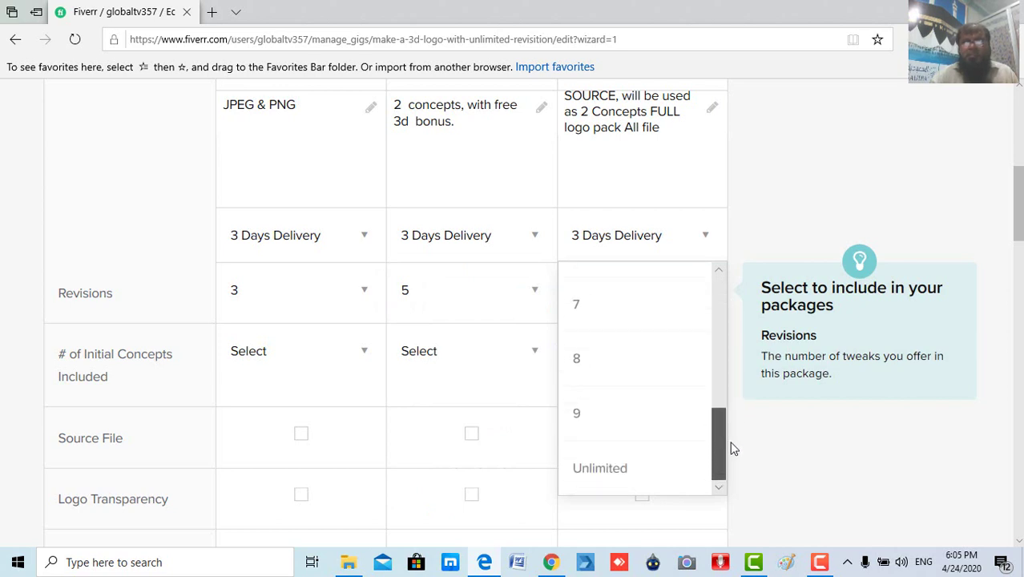
left_click(628, 473)
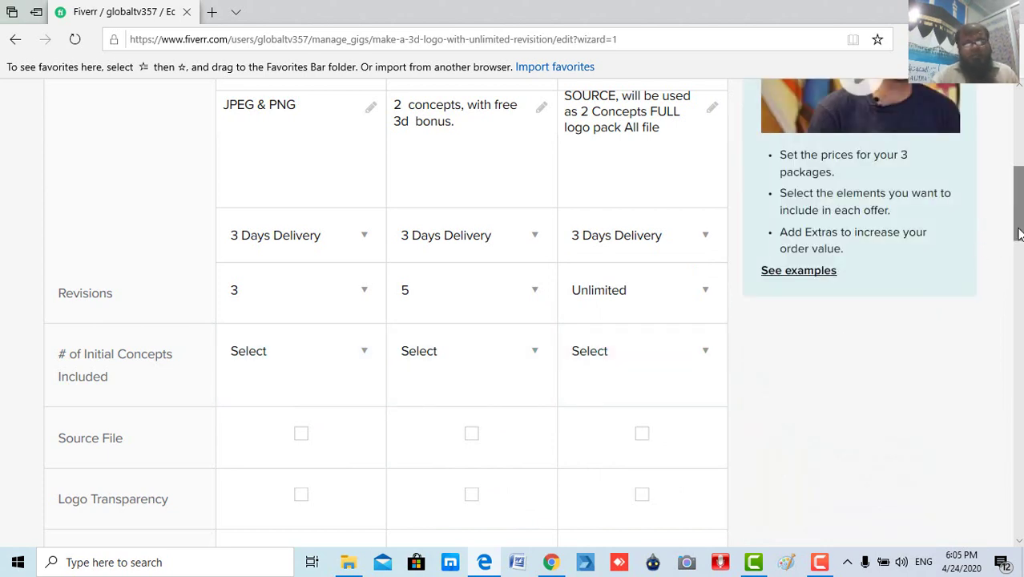
Step: Price Basic at $15, Standard at $30 and Premium at $50
left_click_drag(1019, 232, 1020, 316)
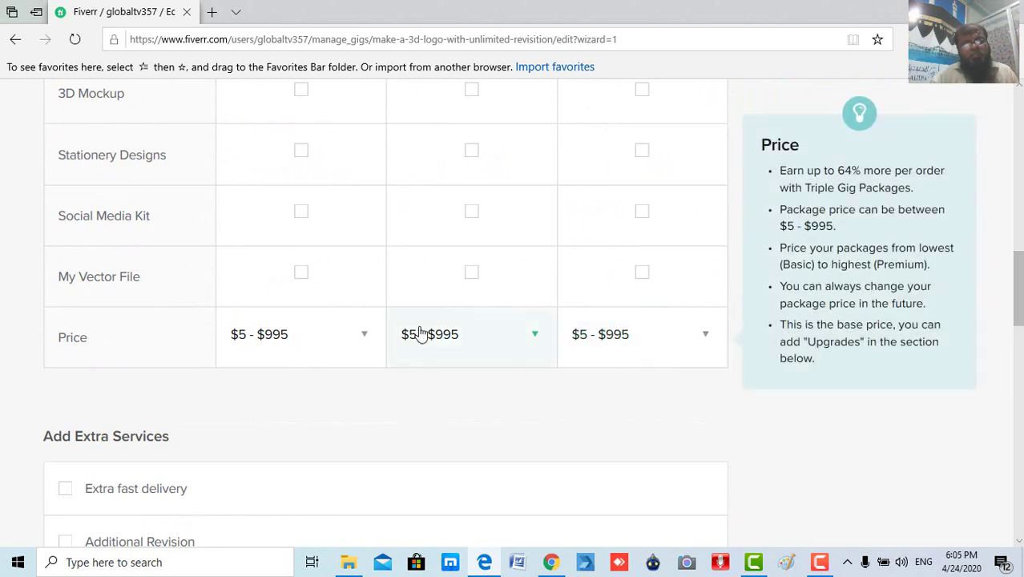
left_click(365, 337)
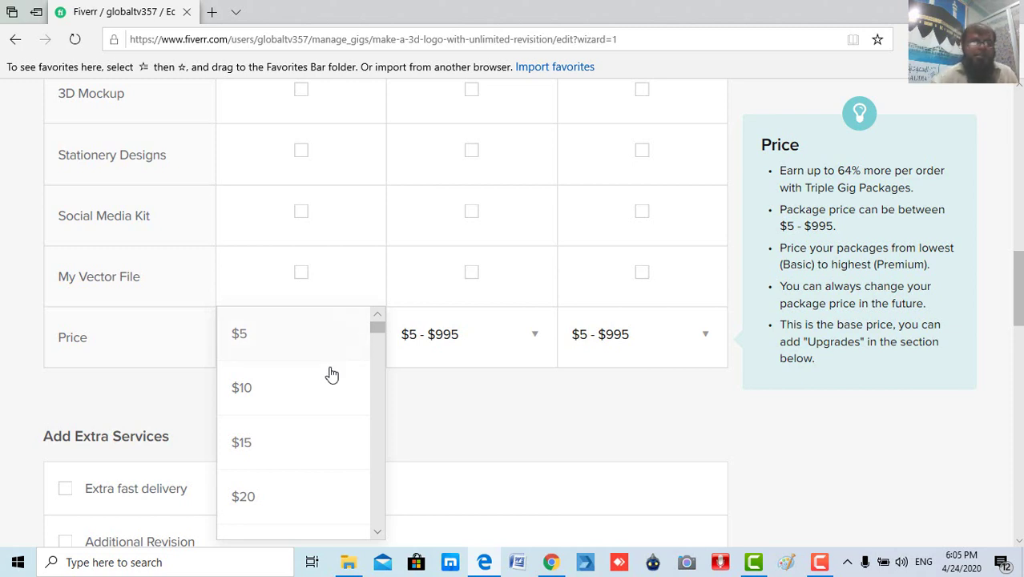
left_click(250, 445)
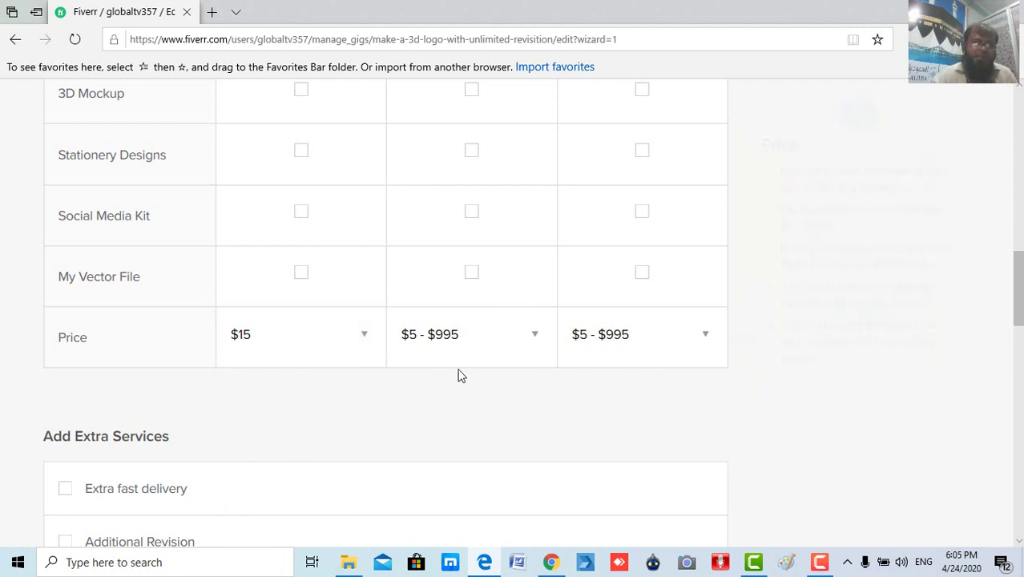
left_click(535, 340)
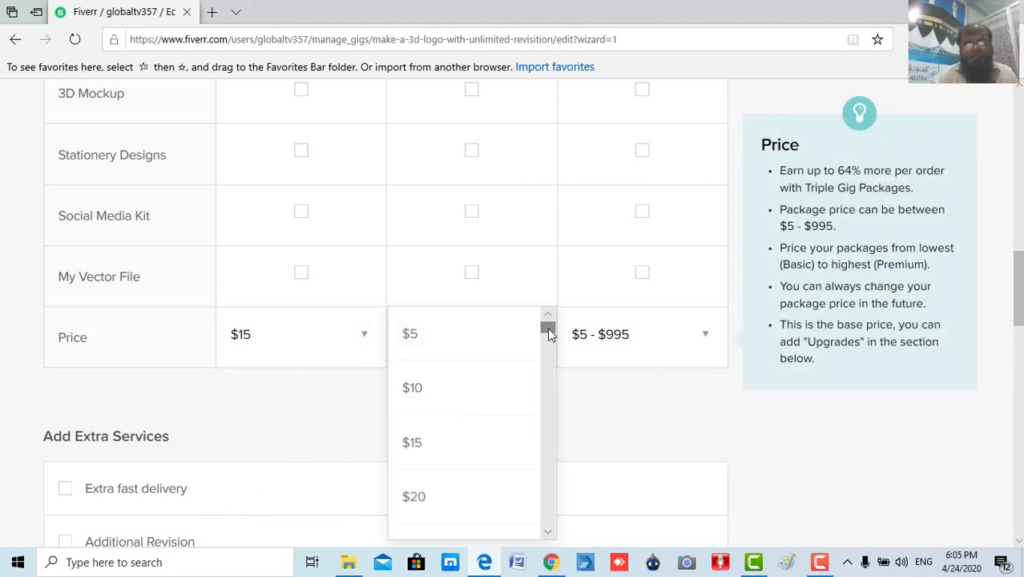
scroll(544, 328, "down", 2)
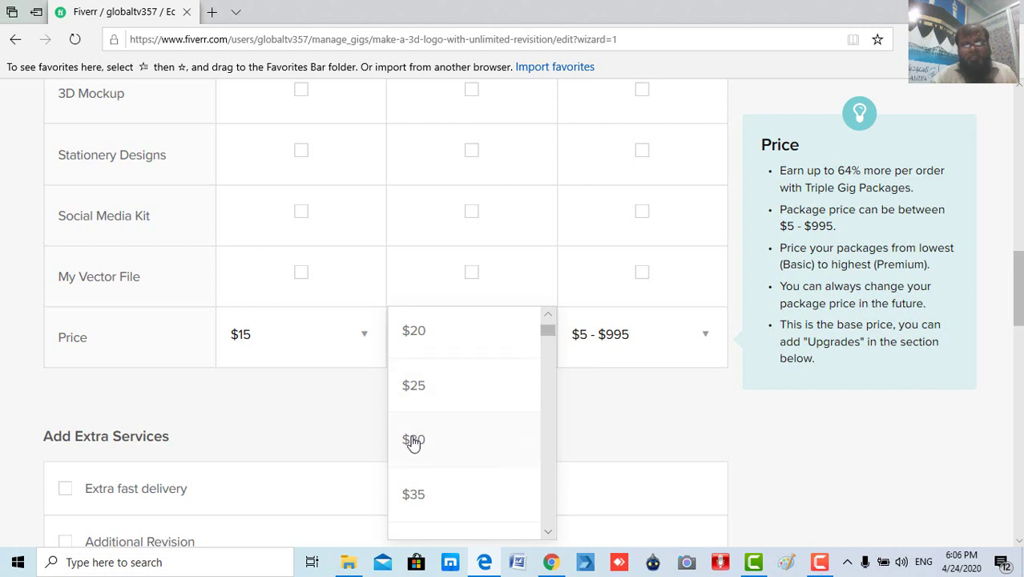
left_click(416, 439)
left_click(706, 336)
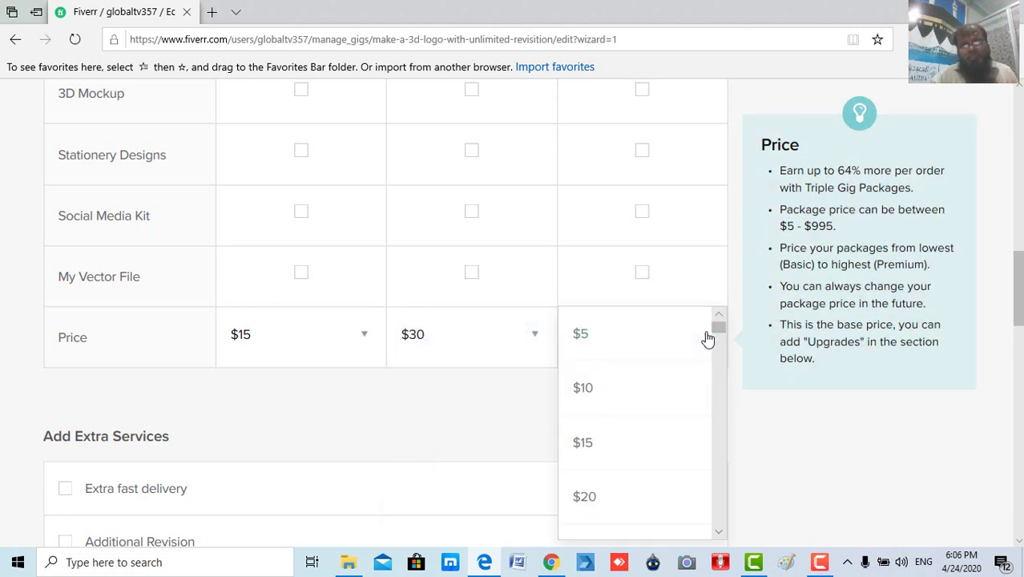
left_click_drag(718, 336, 716, 338)
left_click(584, 410)
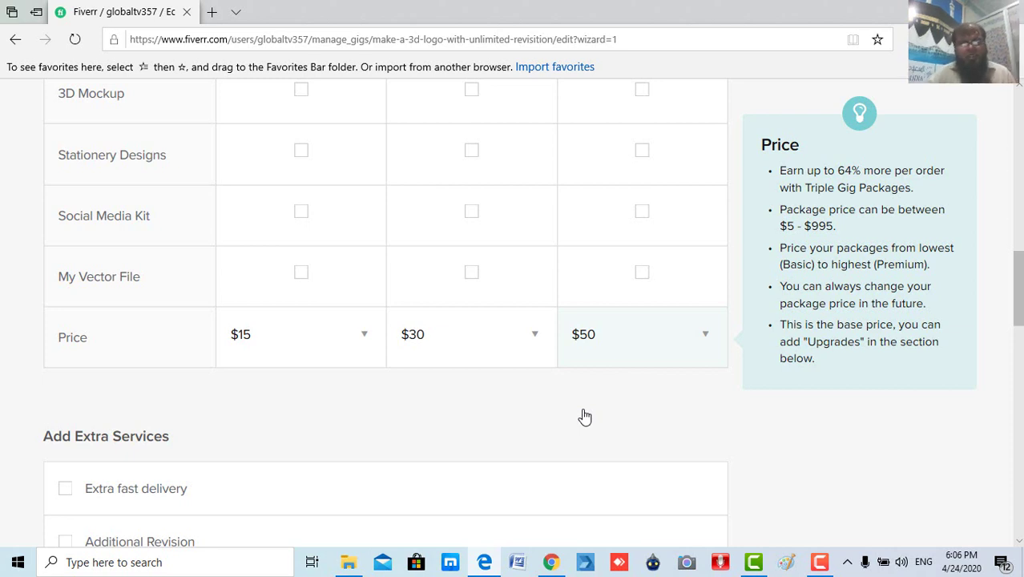
left_click(807, 335)
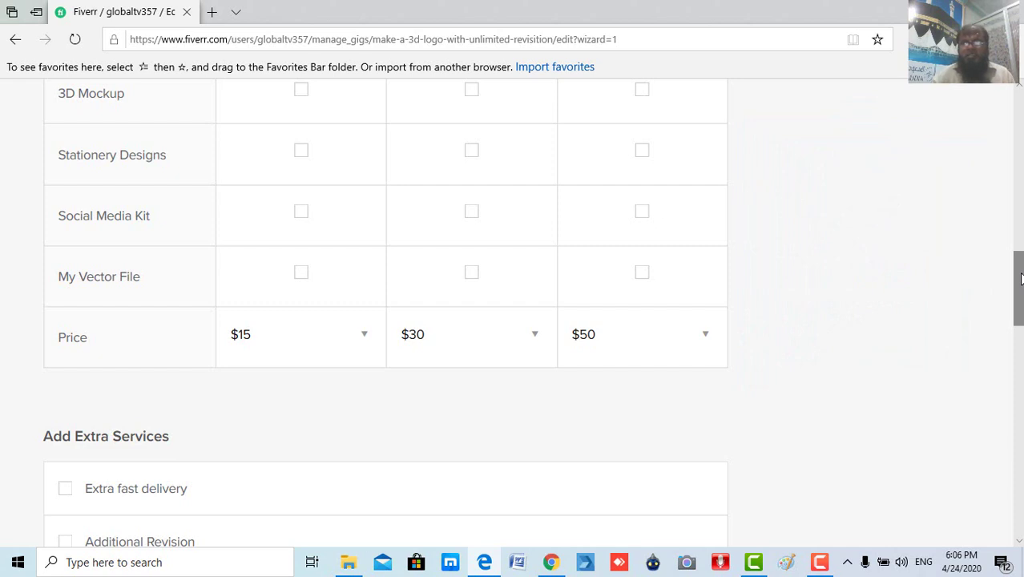
Step: Enable Extra fast delivery and give Basic 1 DAY delivery for $5 extra
left_click_drag(1020, 278, 1020, 302)
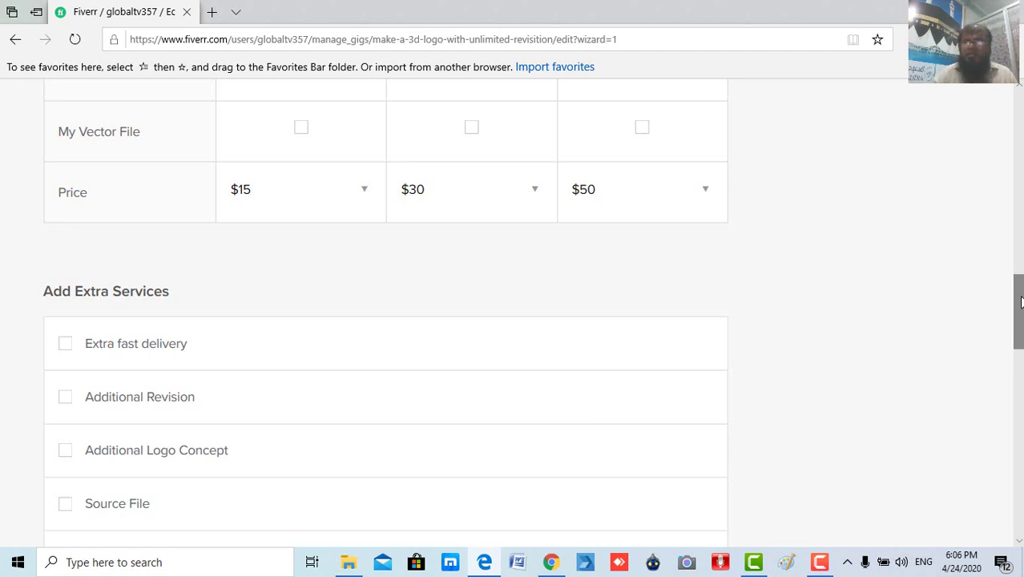
left_click_drag(1020, 301, 1020, 302)
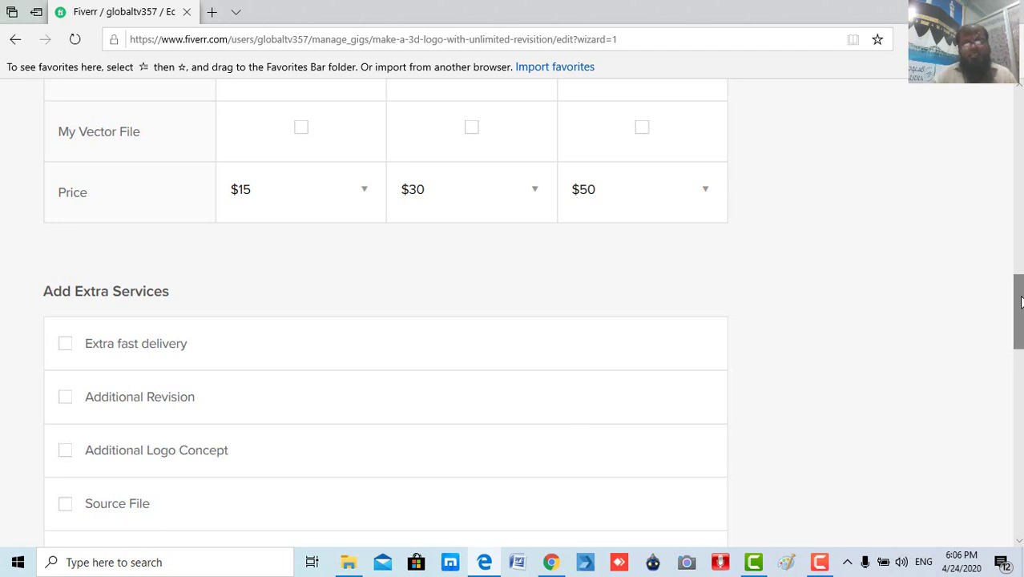
left_click(65, 345)
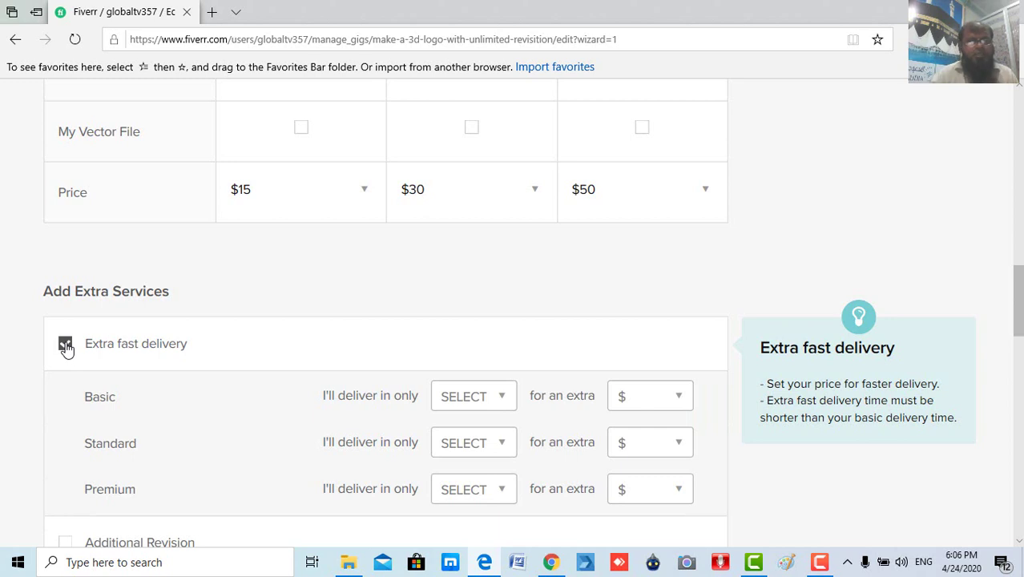
left_click(503, 403)
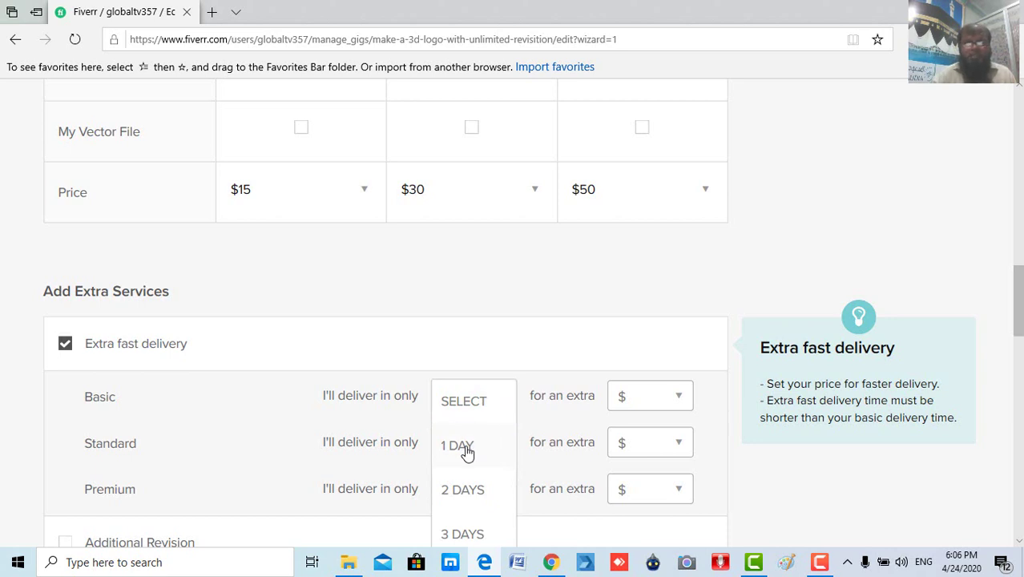
left_click(467, 452)
left_click(681, 399)
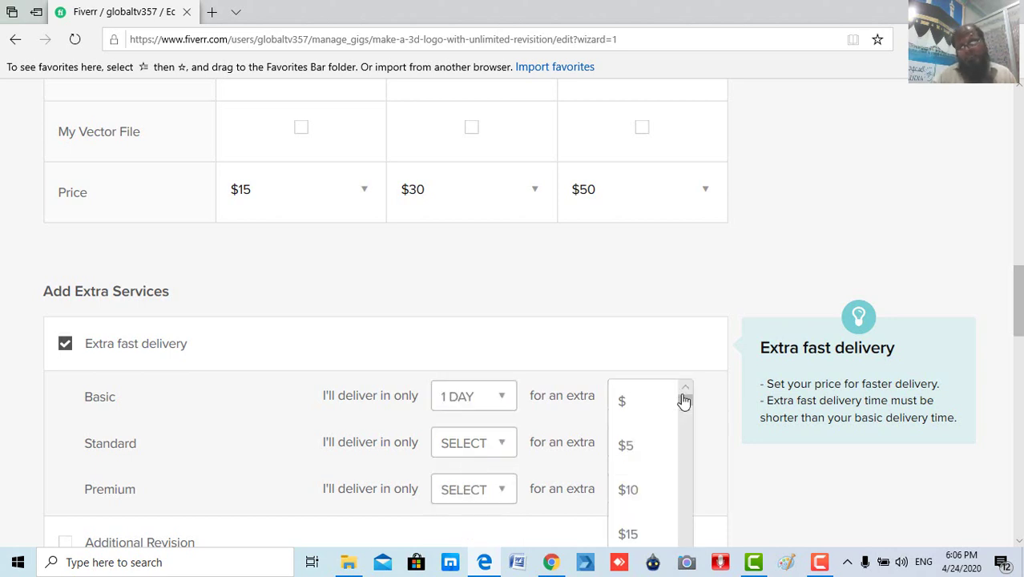
left_click(633, 451)
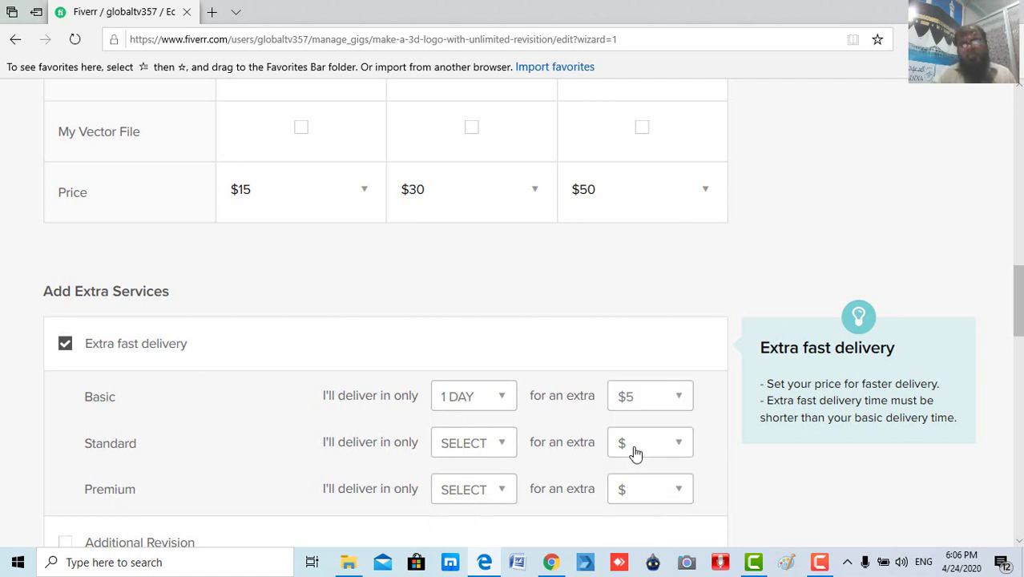
Step: Give Standard 1 DAY fast delivery for $10 extra and Premium for $15 extra
left_click(504, 446)
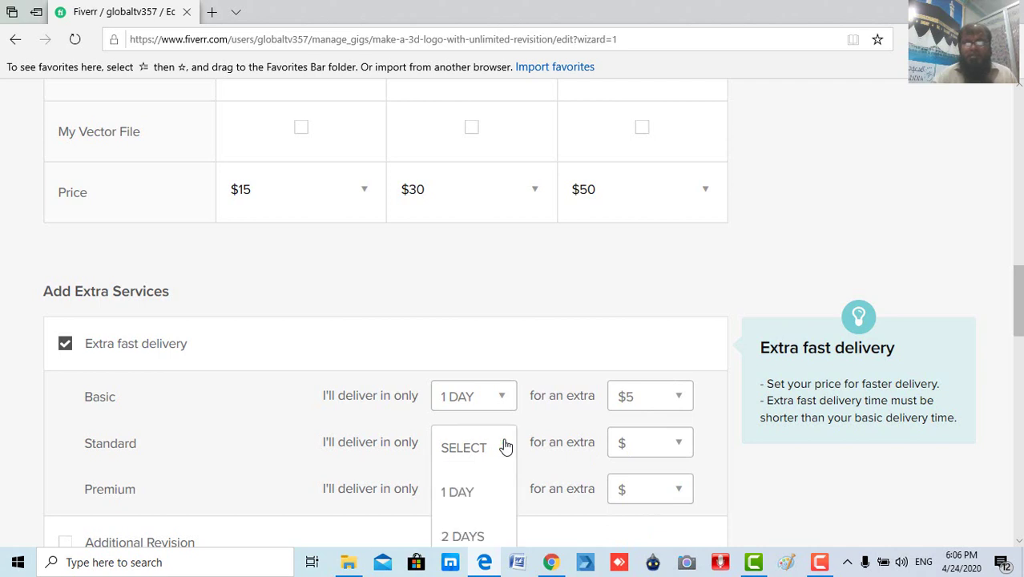
left_click(471, 495)
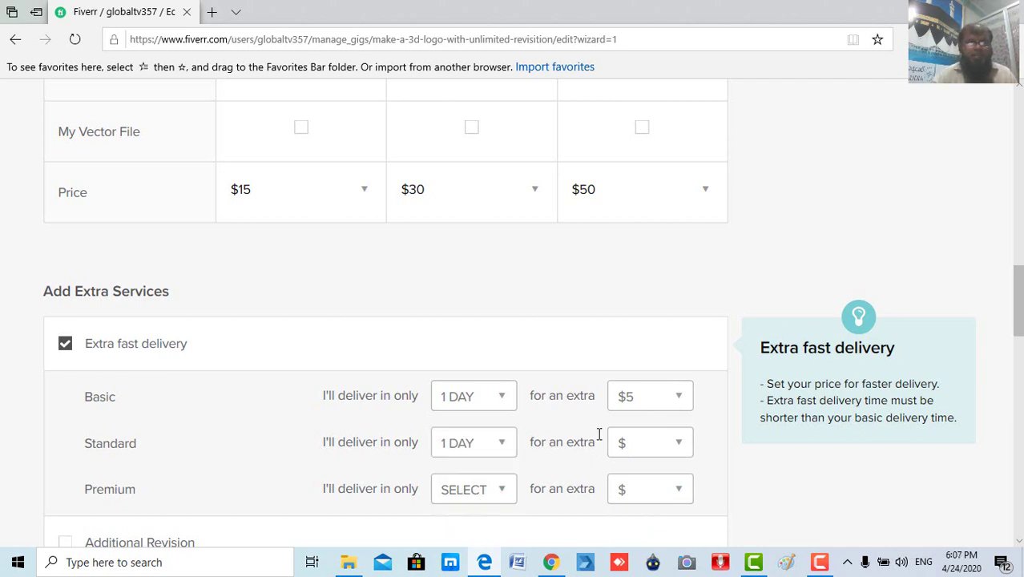
left_click(677, 447)
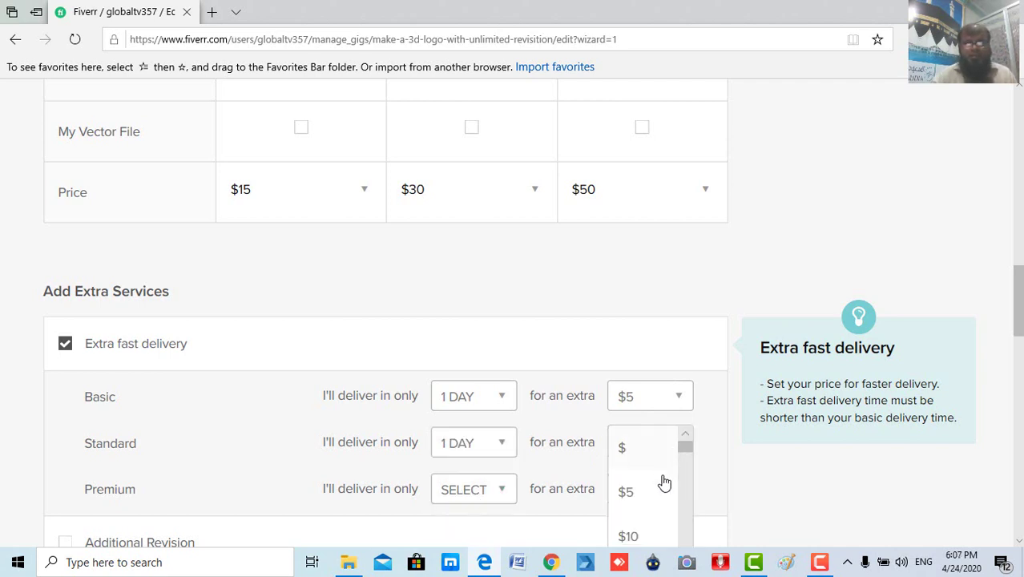
left_click(630, 537)
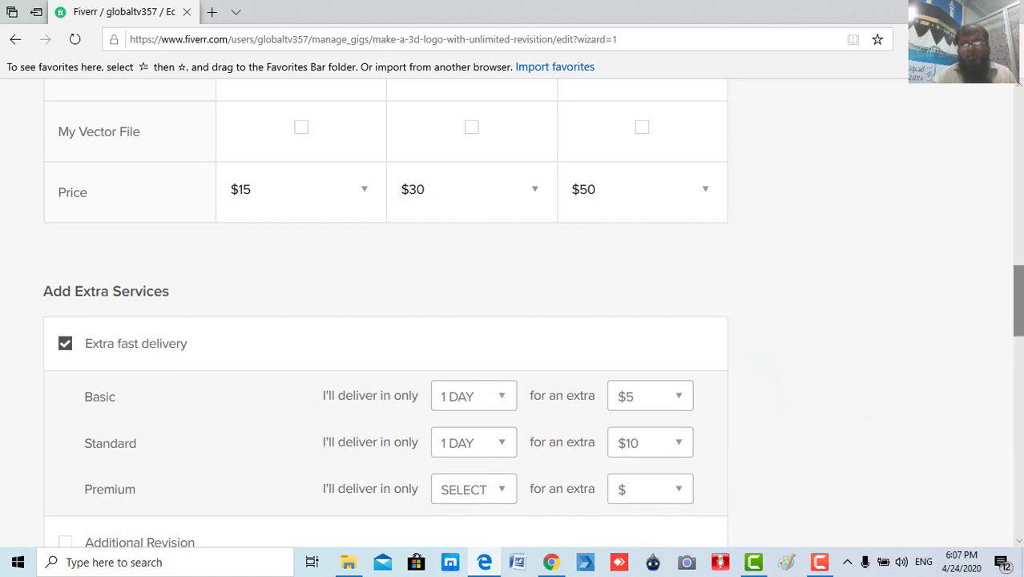
scroll(732, 341, "down", 2)
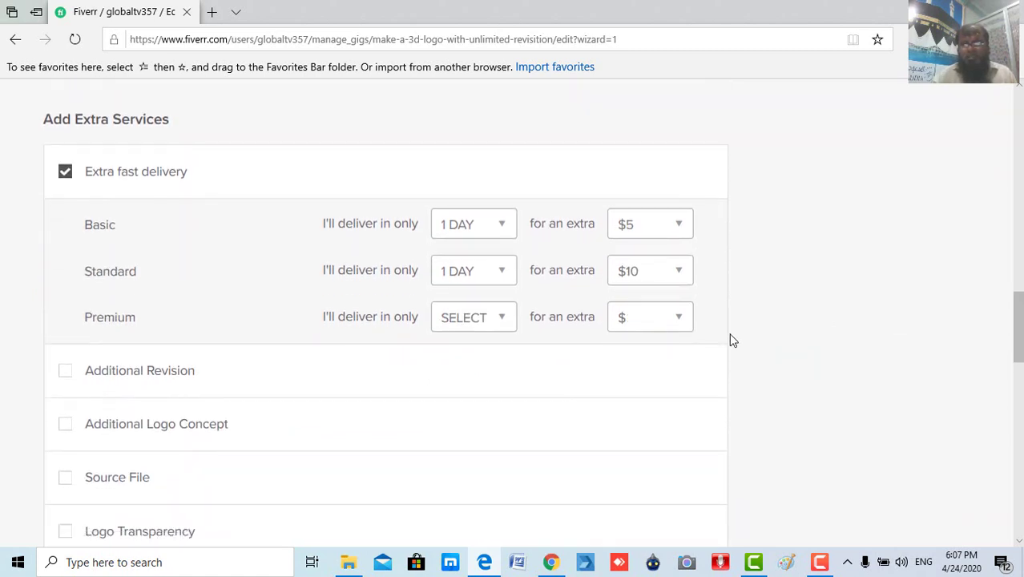
left_click(500, 322)
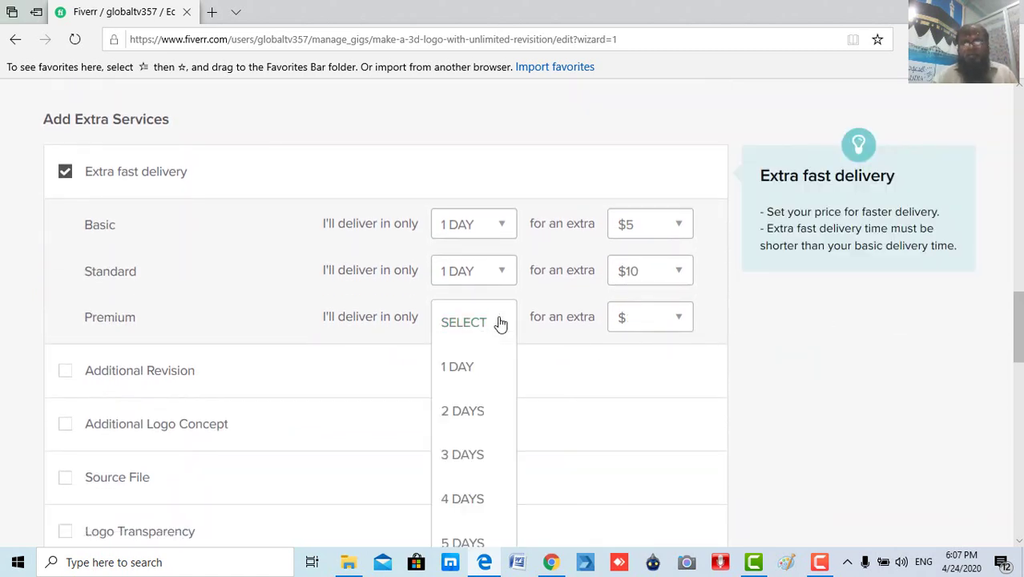
left_click(467, 368)
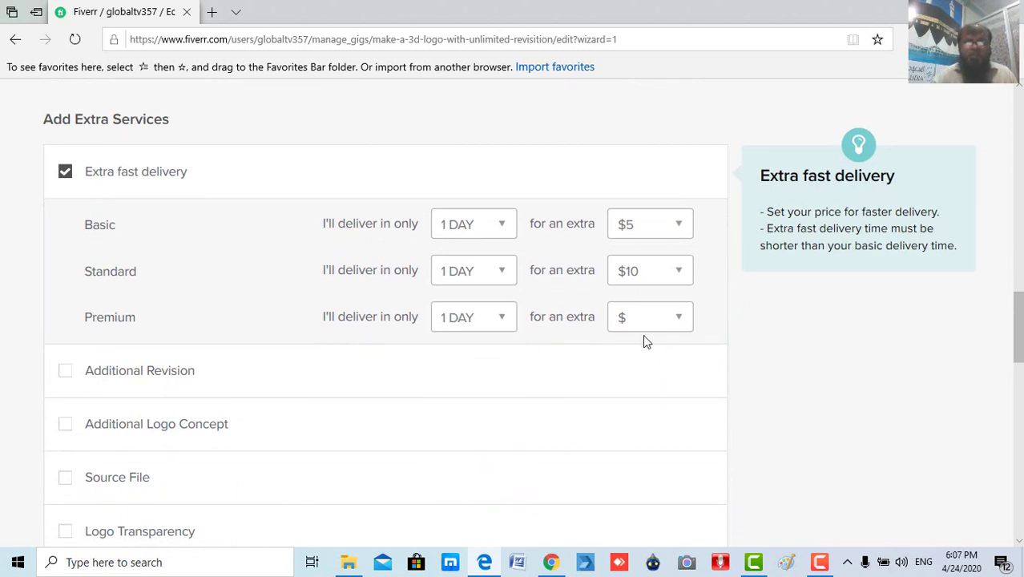
left_click(675, 318)
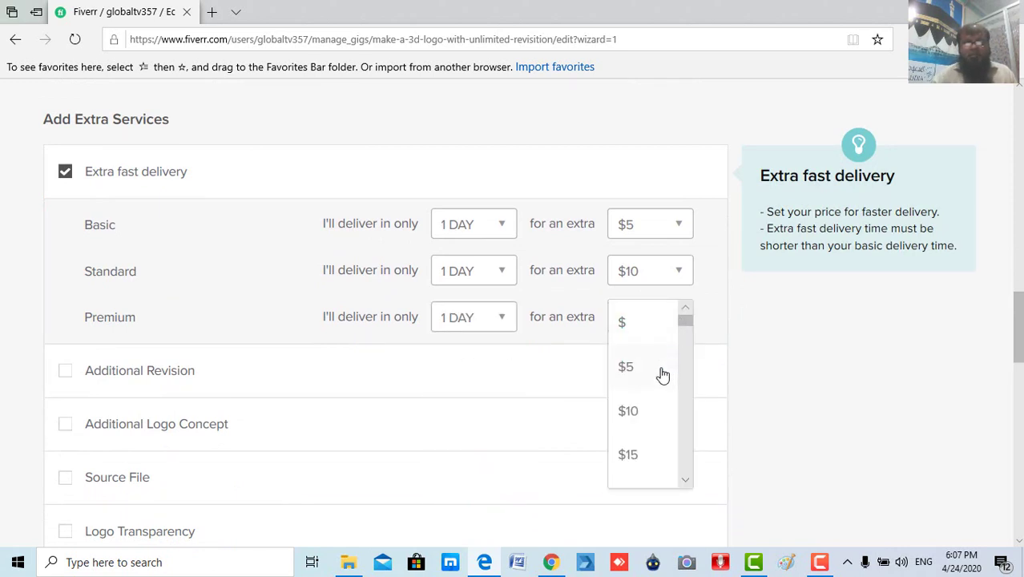
left_click(628, 454)
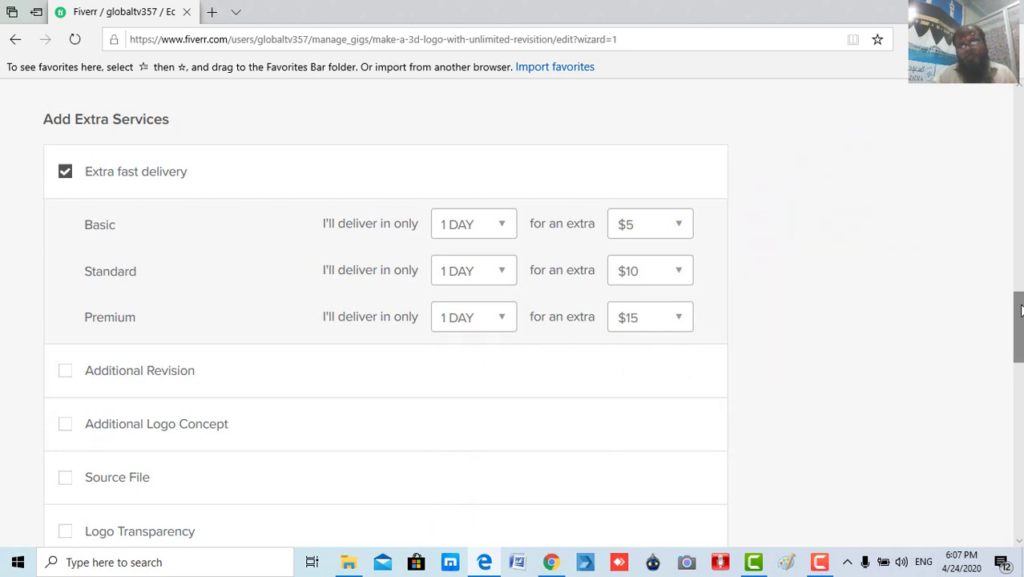
Step: Save the pricing and scroll to the empty gig description box on Description & FAQ
left_click_drag(1020, 317, 1020, 389)
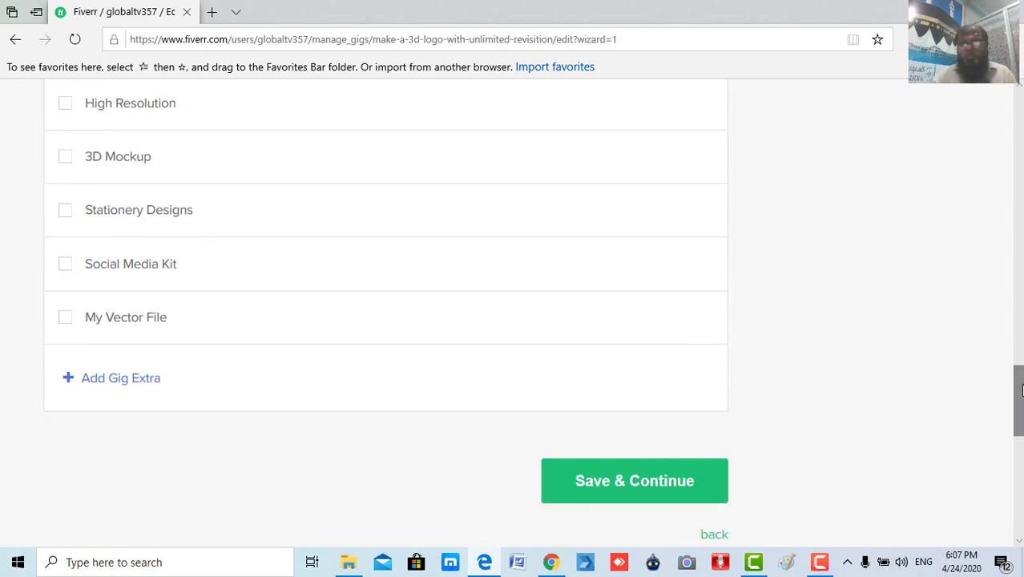
left_click(621, 482)
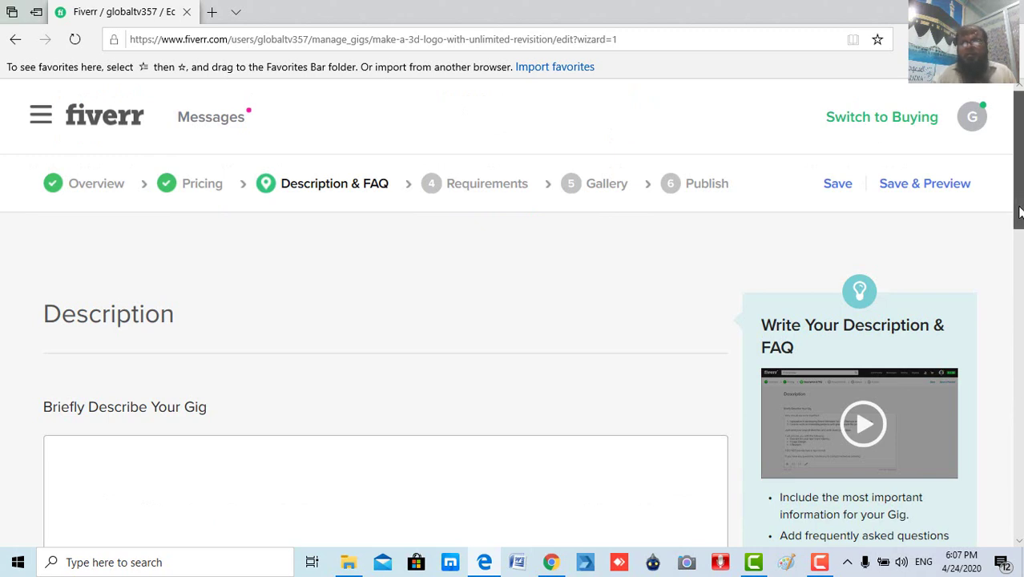
left_click_drag(1019, 207, 1021, 258)
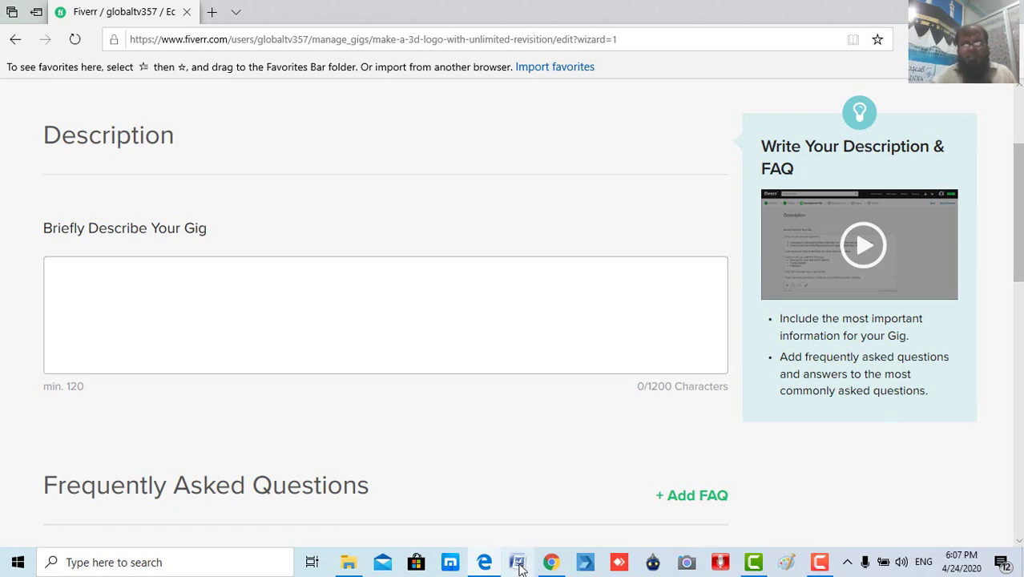
Step: Open 'I am a graphic designer with ful time job' in Word and copy its paragraph
left_click(518, 566)
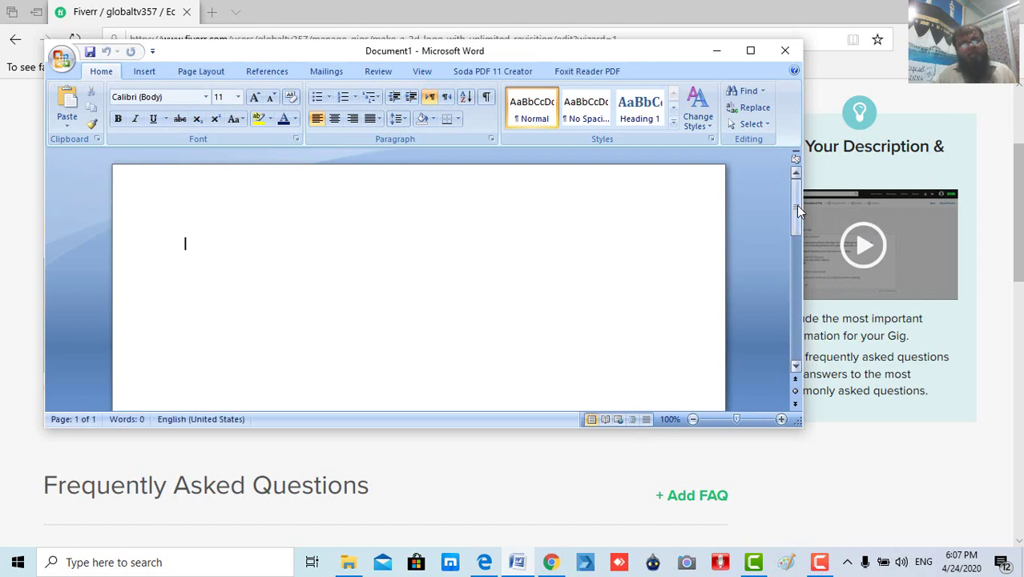
left_click(63, 63)
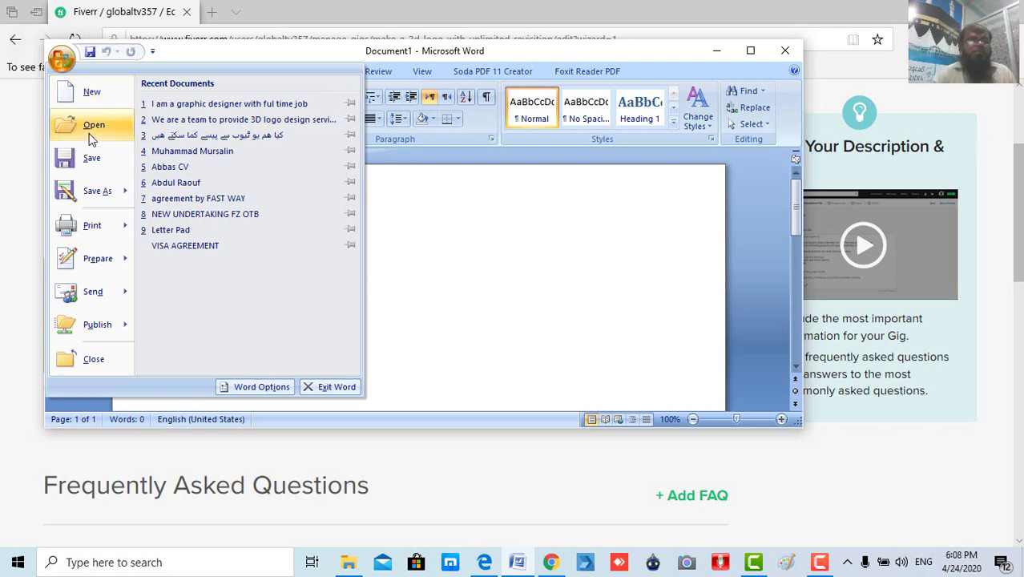
left_click(231, 104)
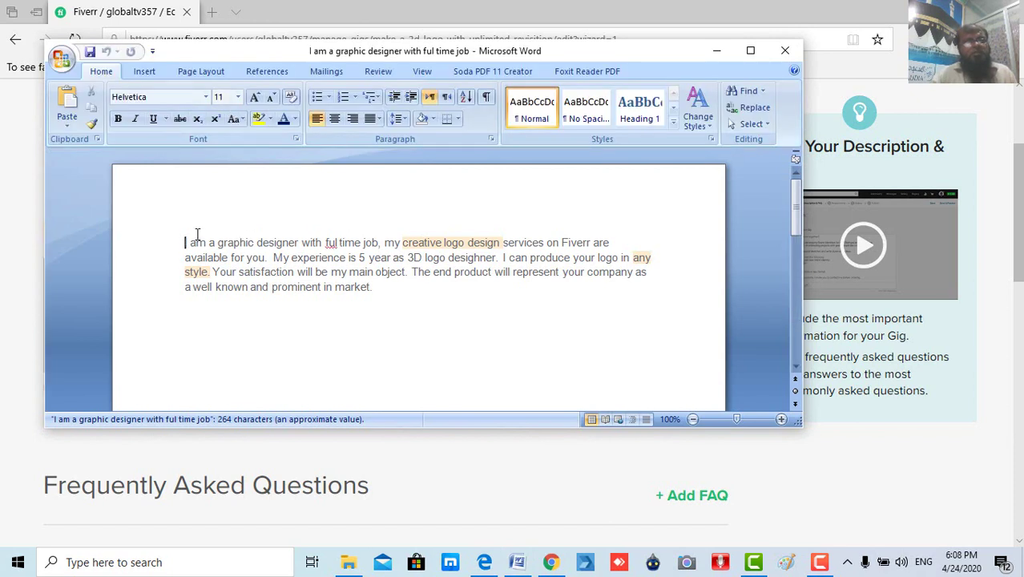
left_click_drag(184, 241, 407, 286)
key("ctrl+c")
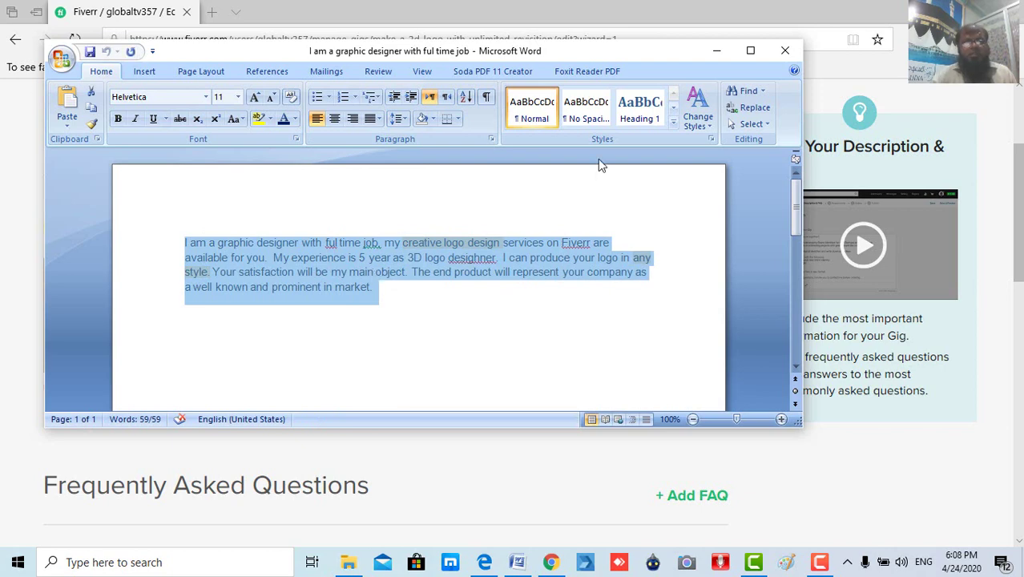
left_click(716, 50)
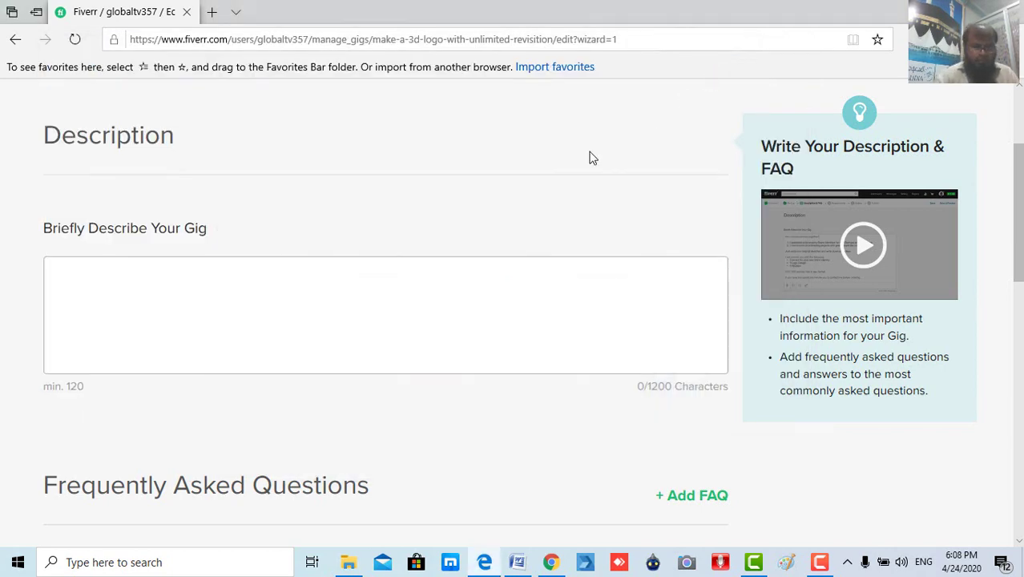
Step: Paste the graphic-designer paragraph (344 characters) into the gig description and save it
left_click(238, 273)
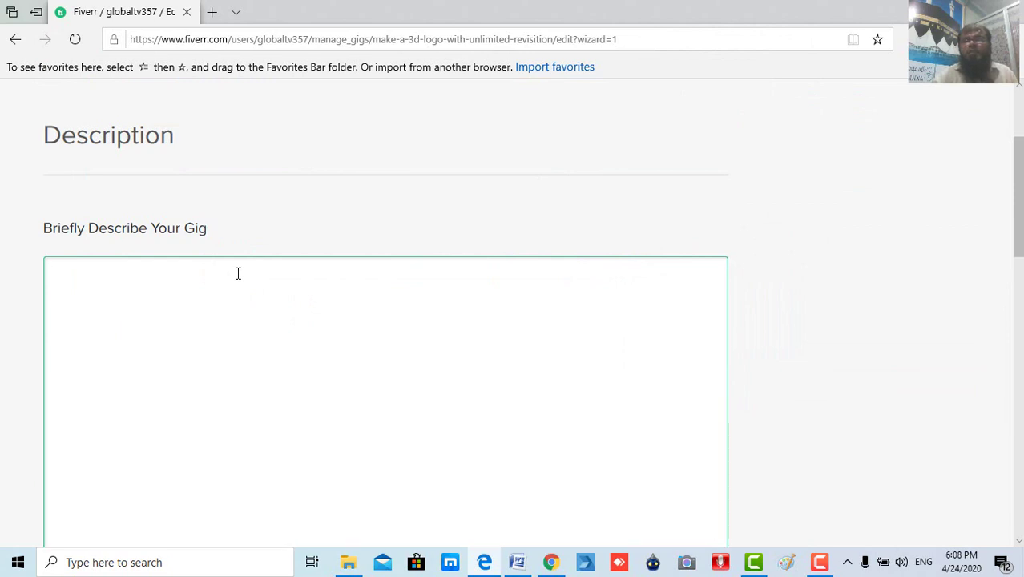
key("ctrl+v")
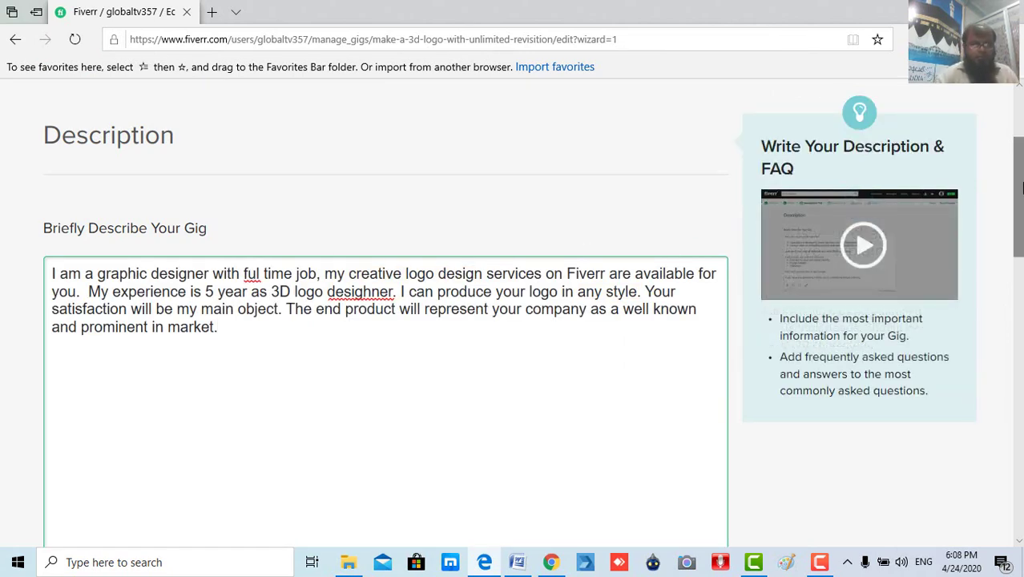
scroll(1021, 186, "down", 3)
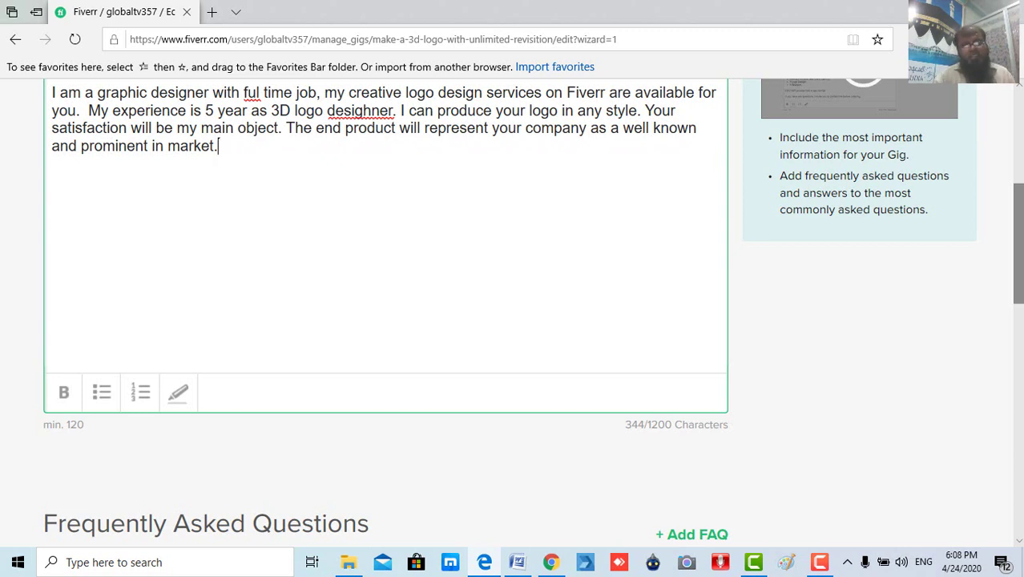
scroll(385, 320, "down", 3)
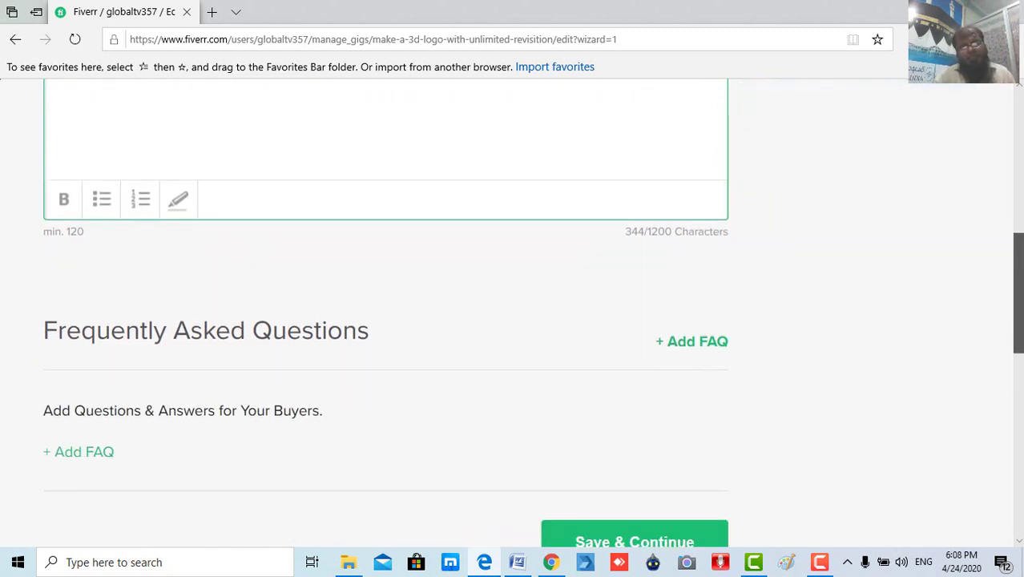
scroll(809, 303, "down", 1)
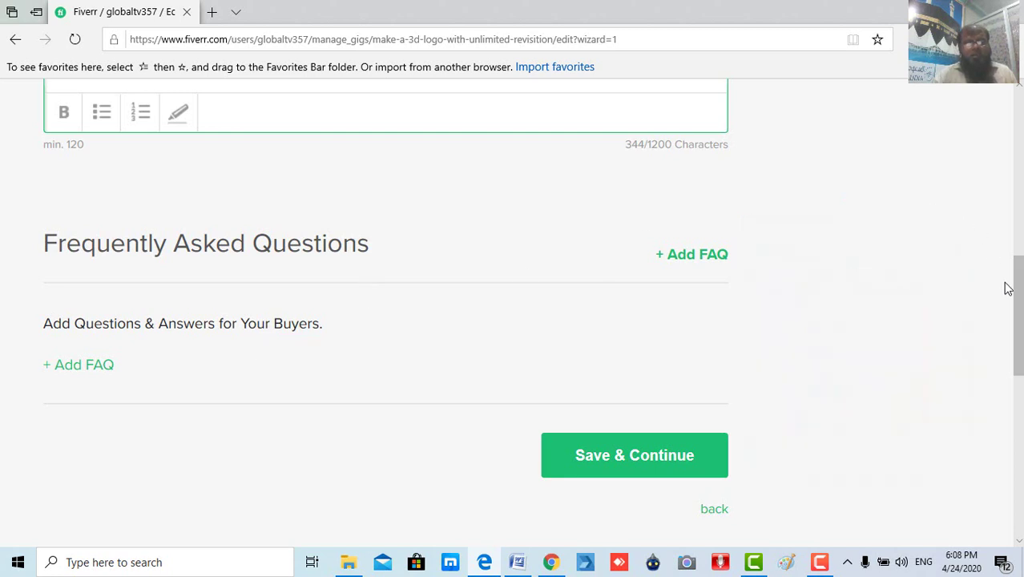
left_click_drag(1019, 293, 1019, 312)
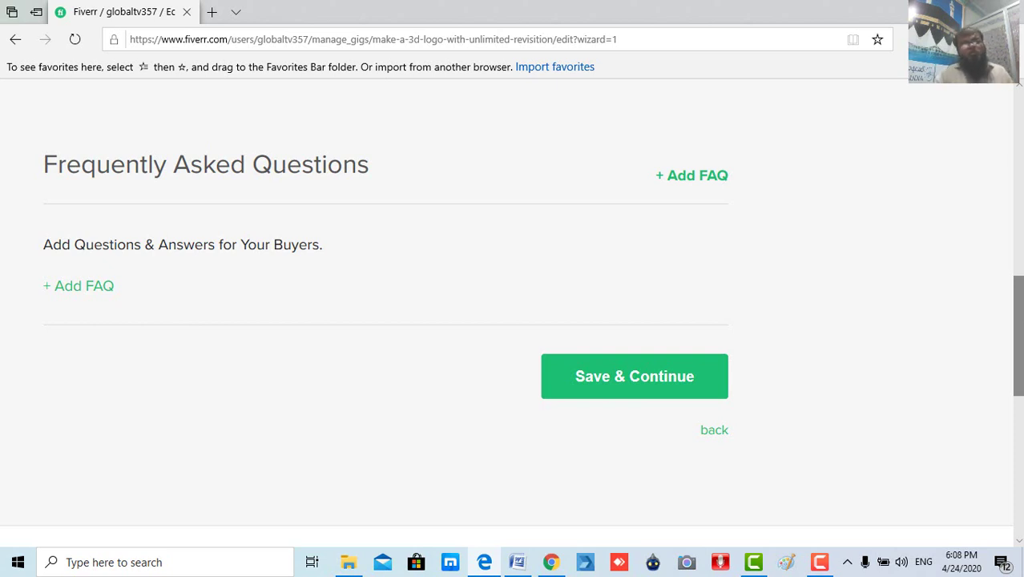
left_click(651, 379)
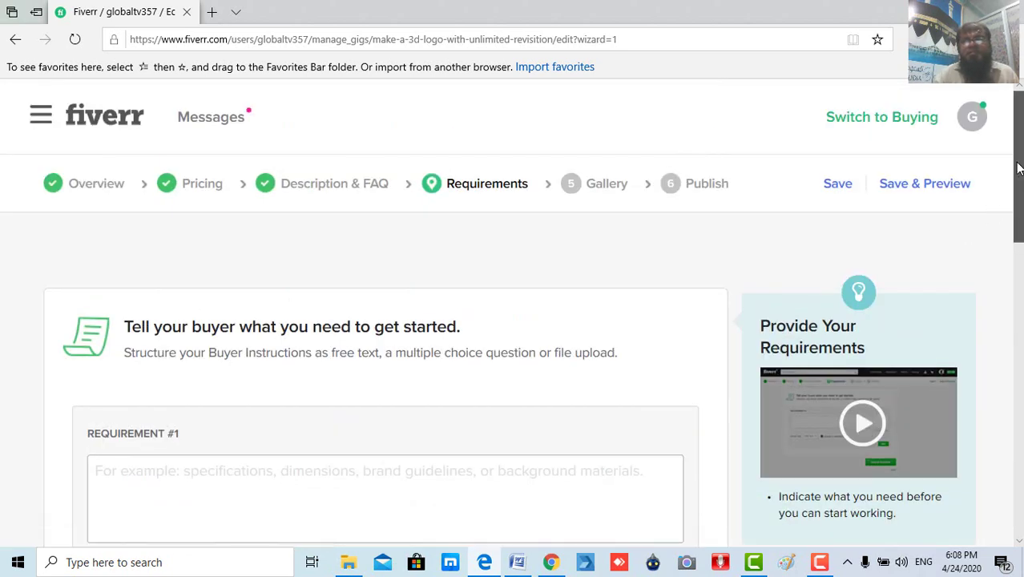
Step: Enter Requirement #1: 'Complete Detail and requirements, contents of logo, instructions and measurements'
left_click_drag(1019, 167, 1021, 226)
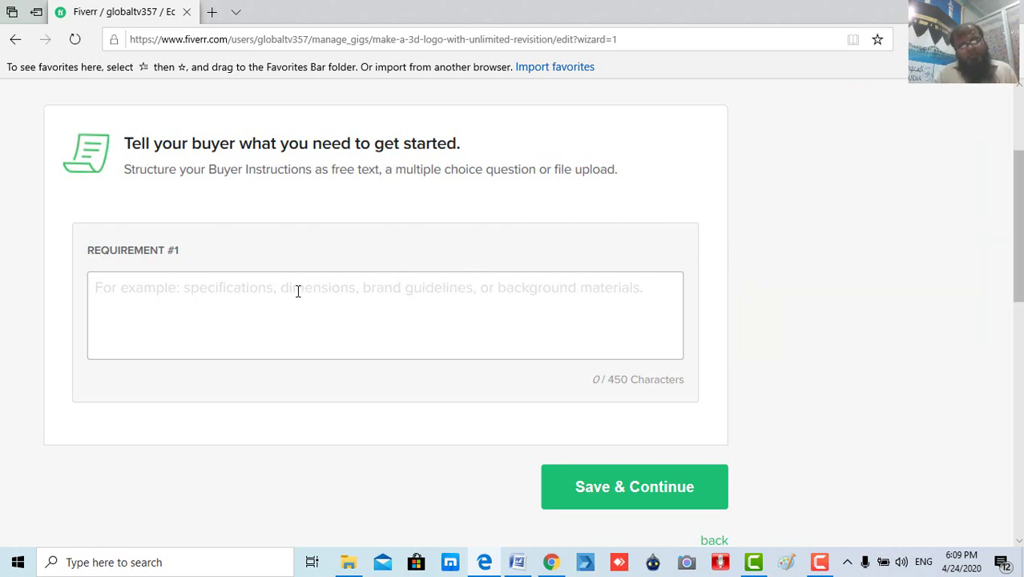
left_click(297, 291)
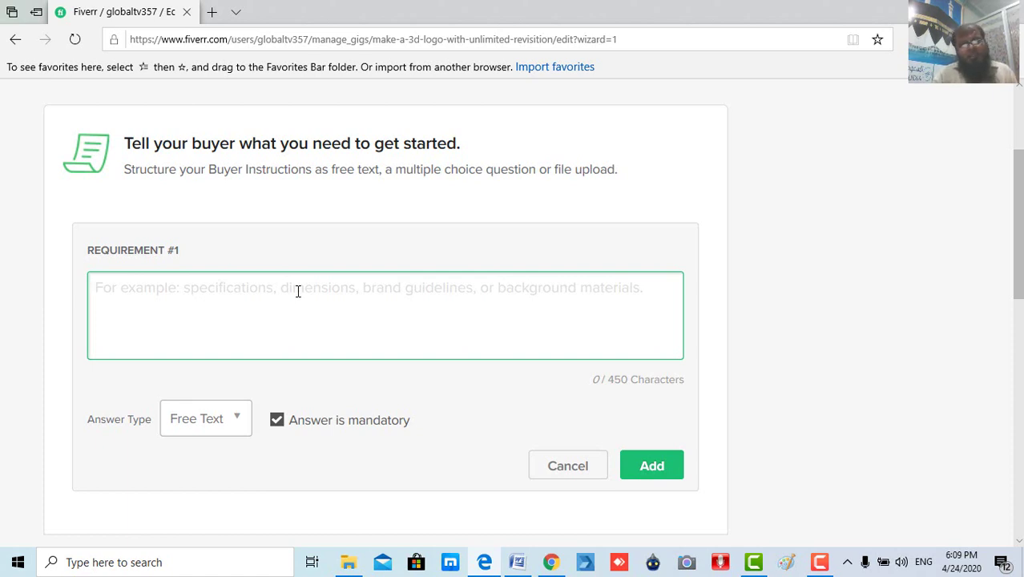
type("C")
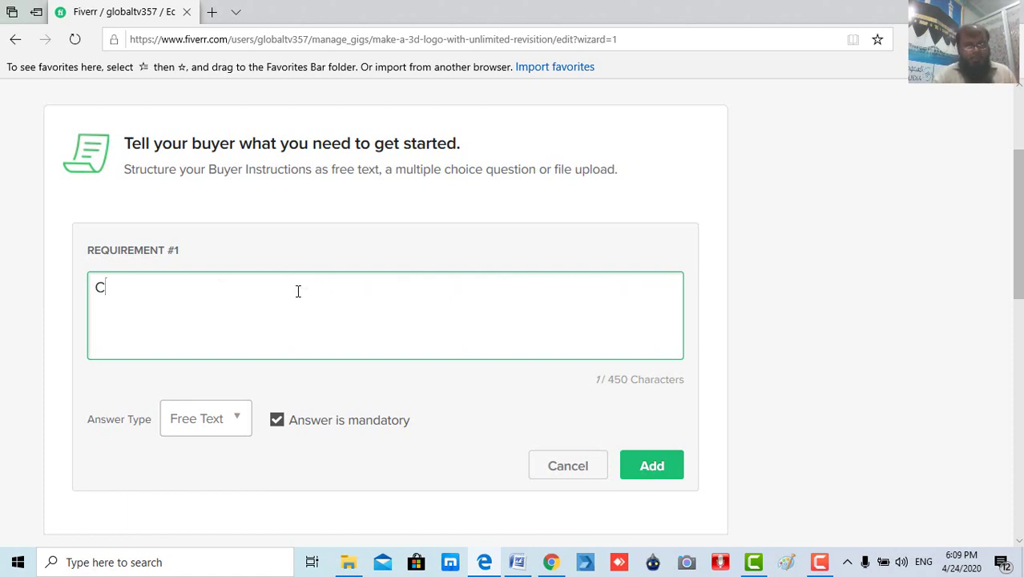
type("omplete")
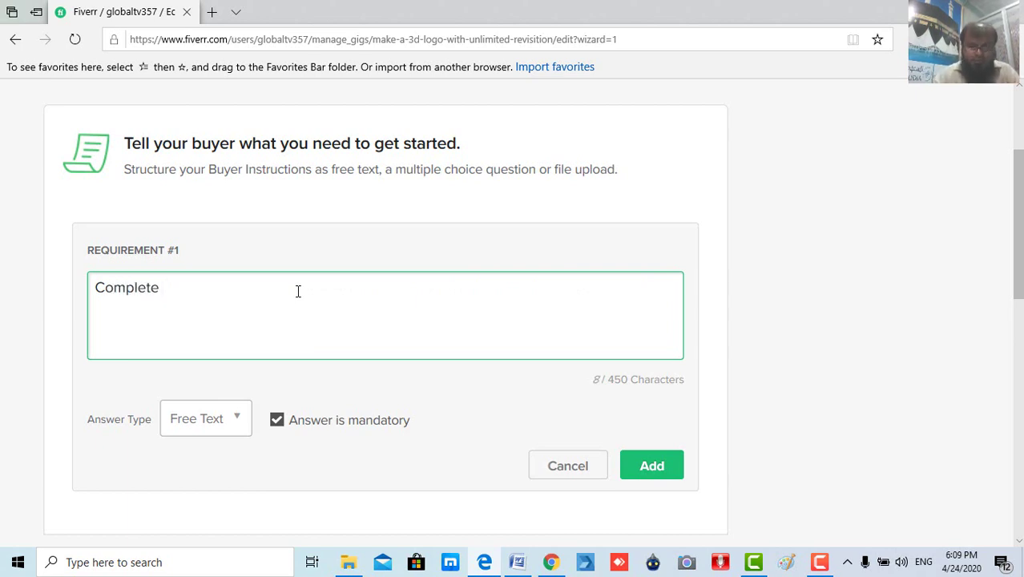
type("D")
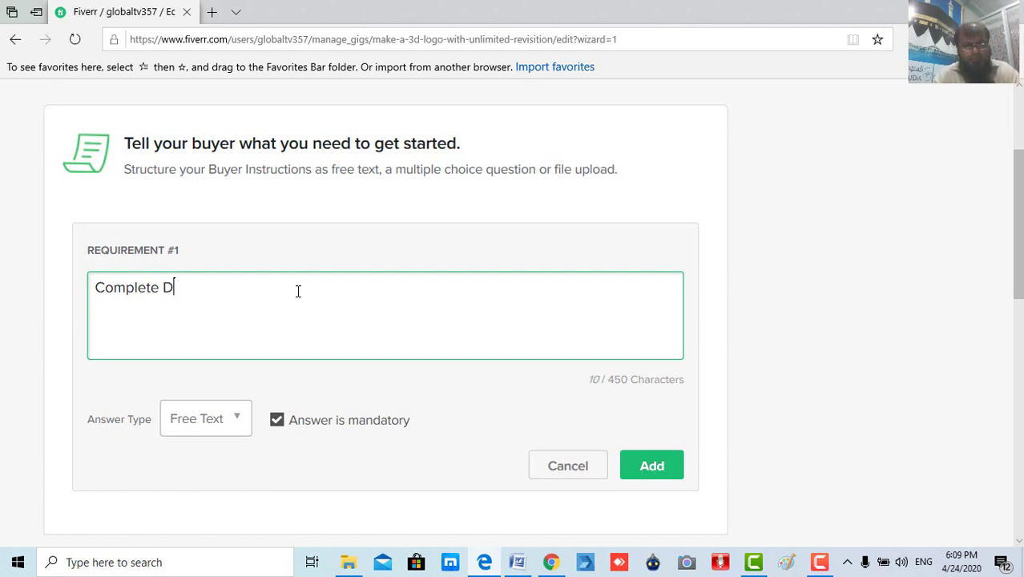
type("etail")
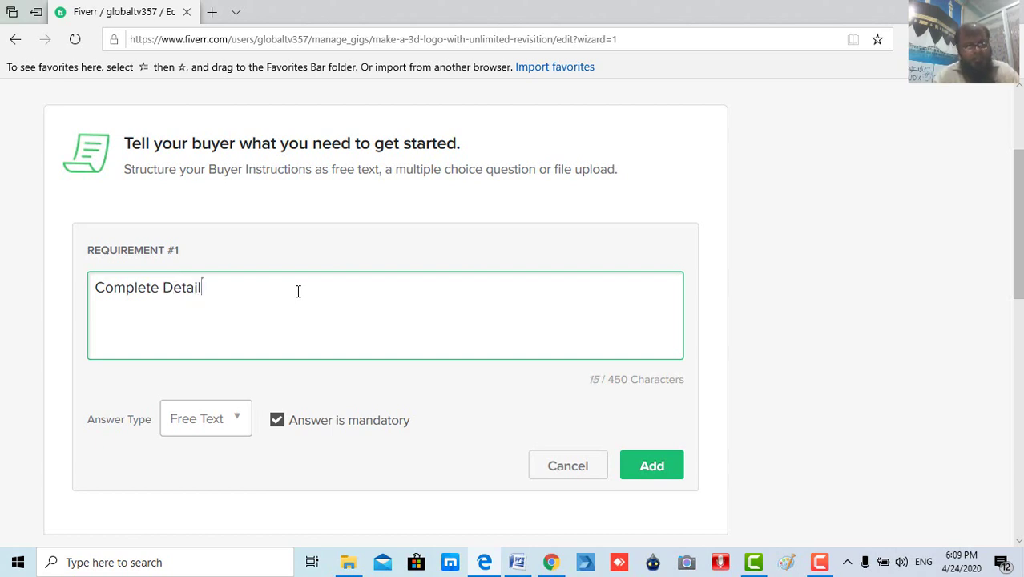
type(" and ")
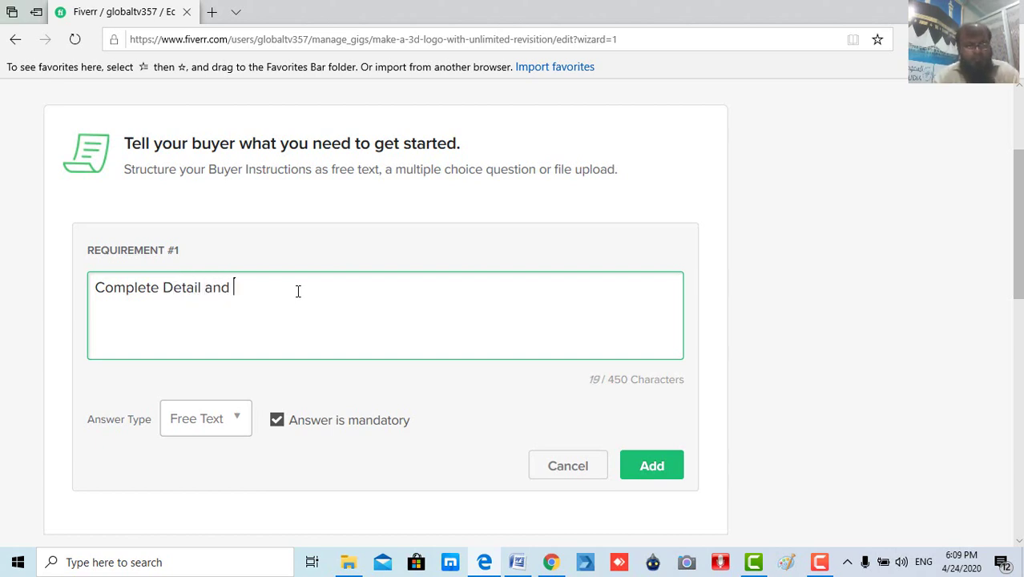
type("req")
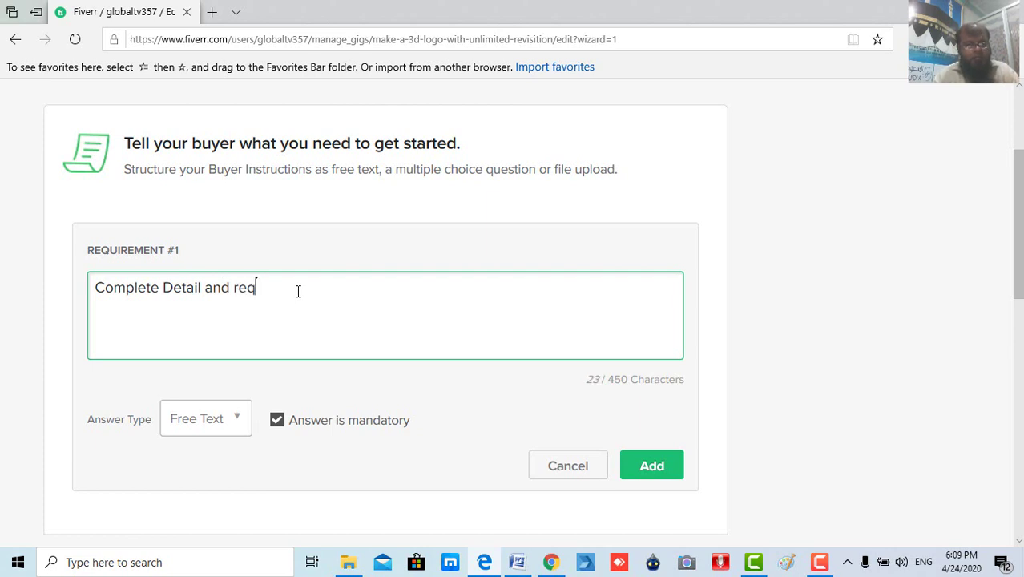
type("uirements")
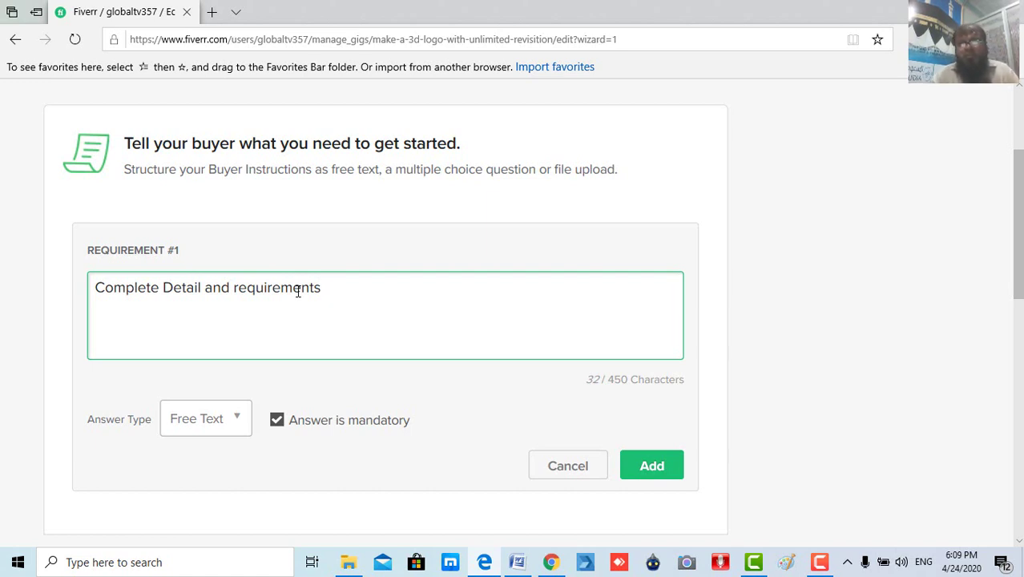
type(",")
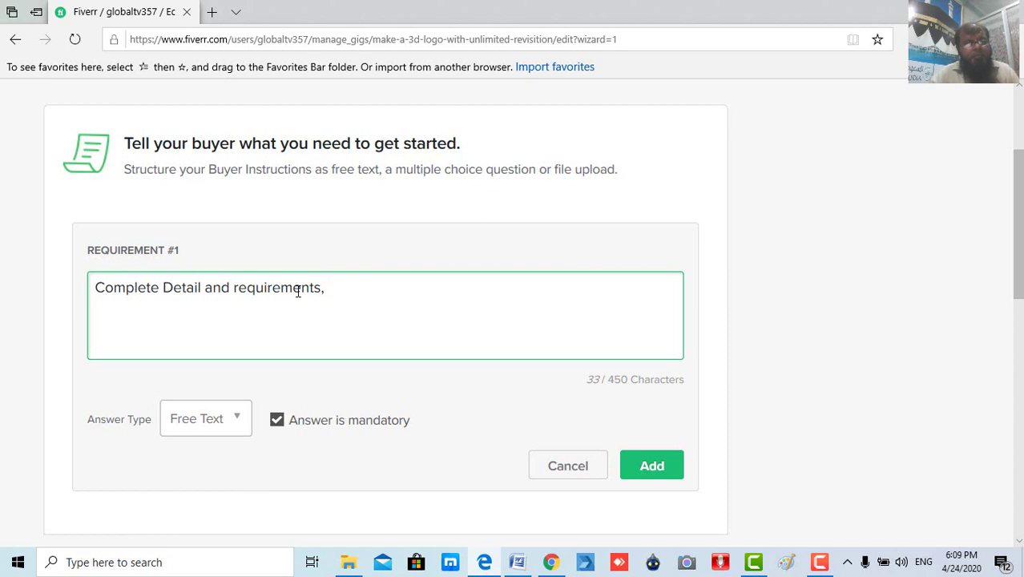
type(" cont")
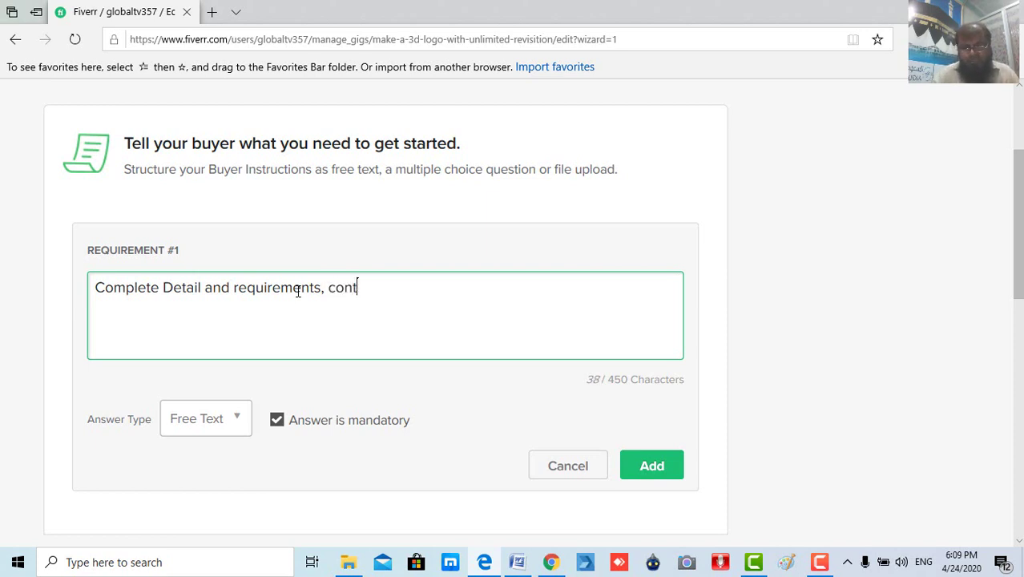
type("ents ")
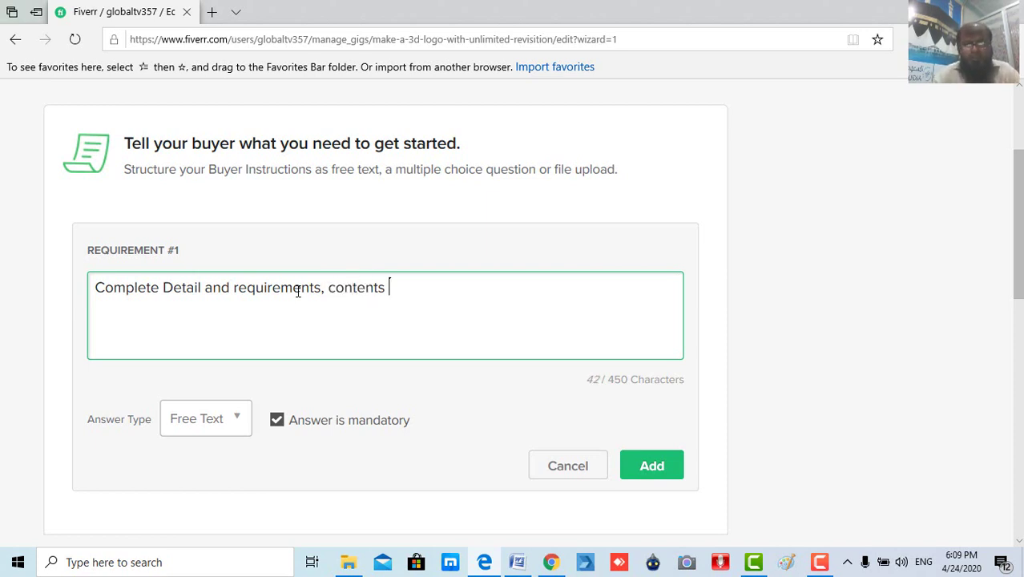
type("of ")
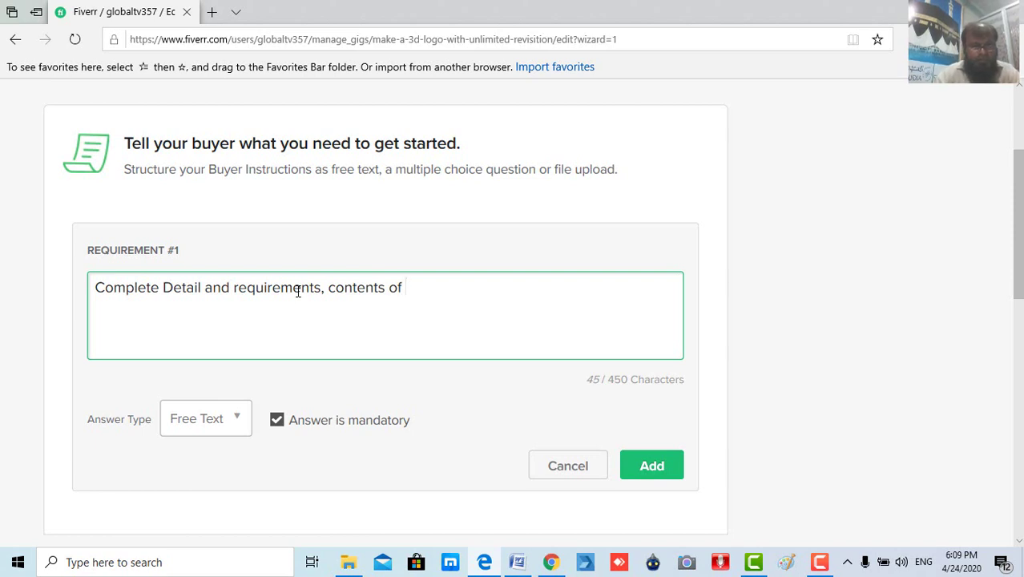
type("log")
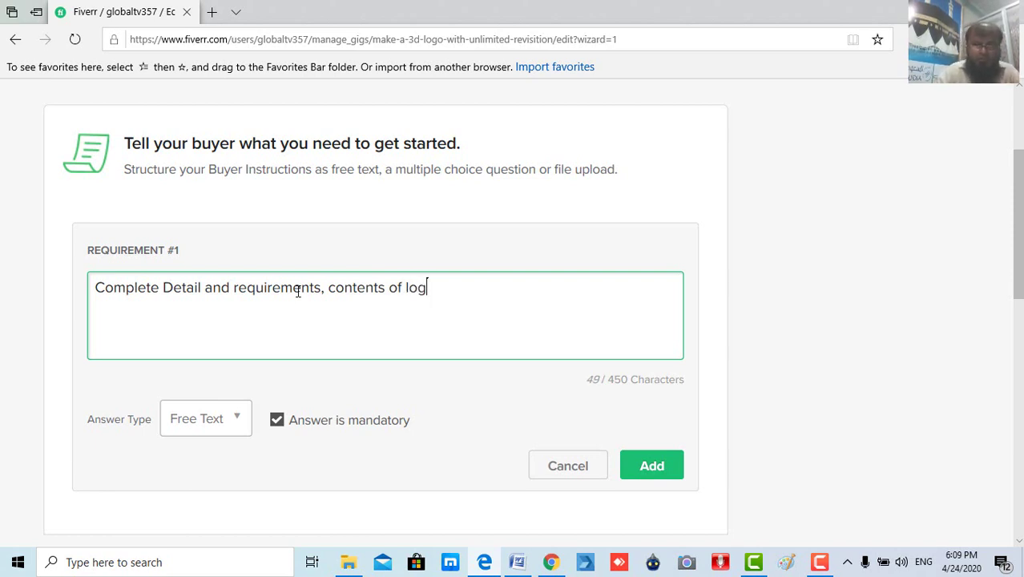
type("o,")
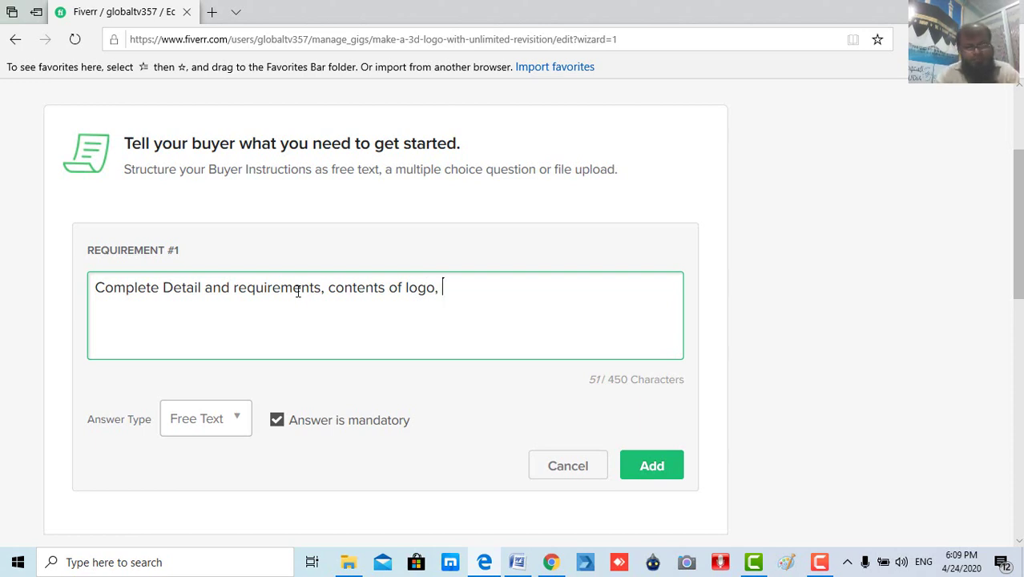
type(" ins")
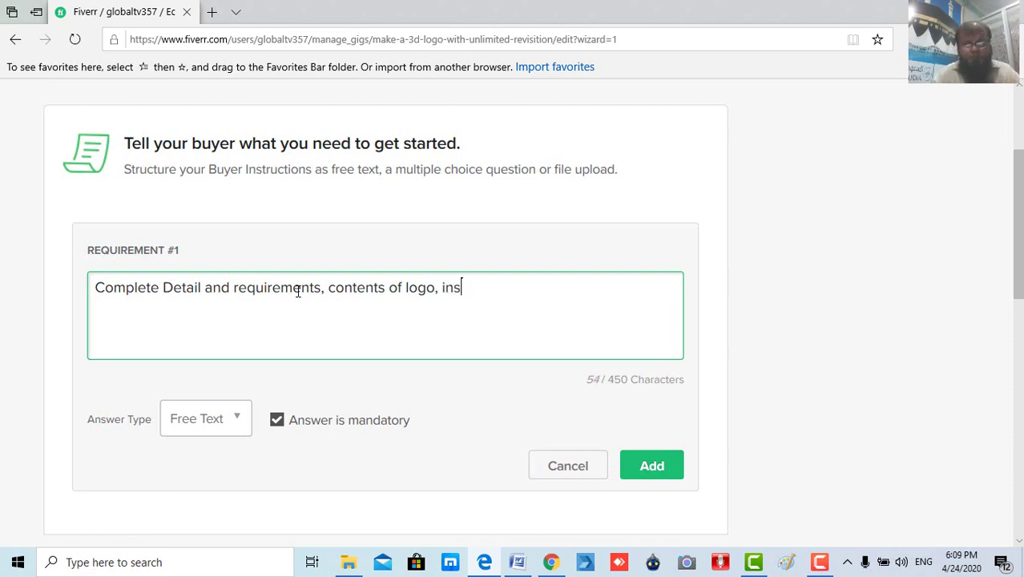
type("truc")
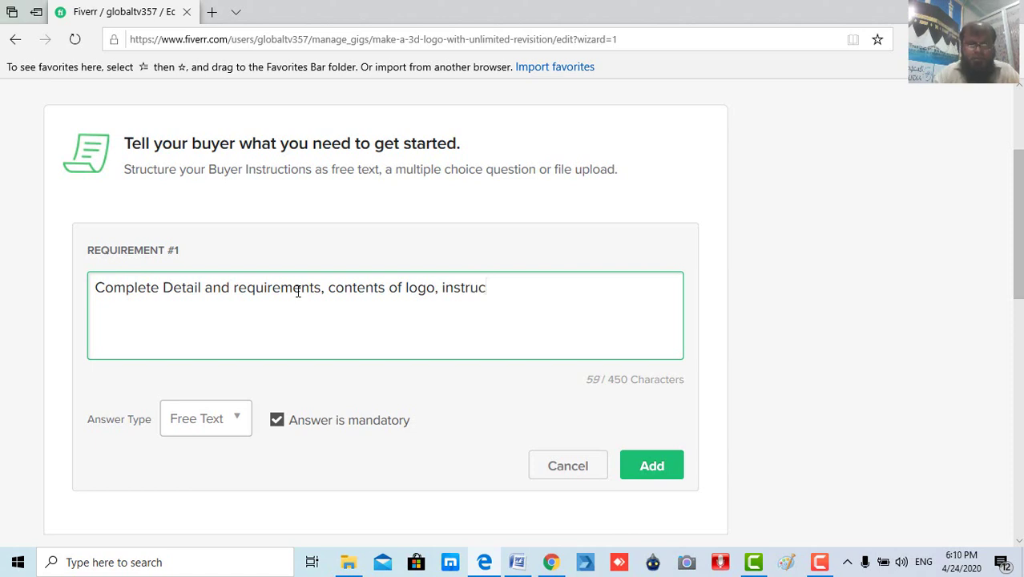
type("tions")
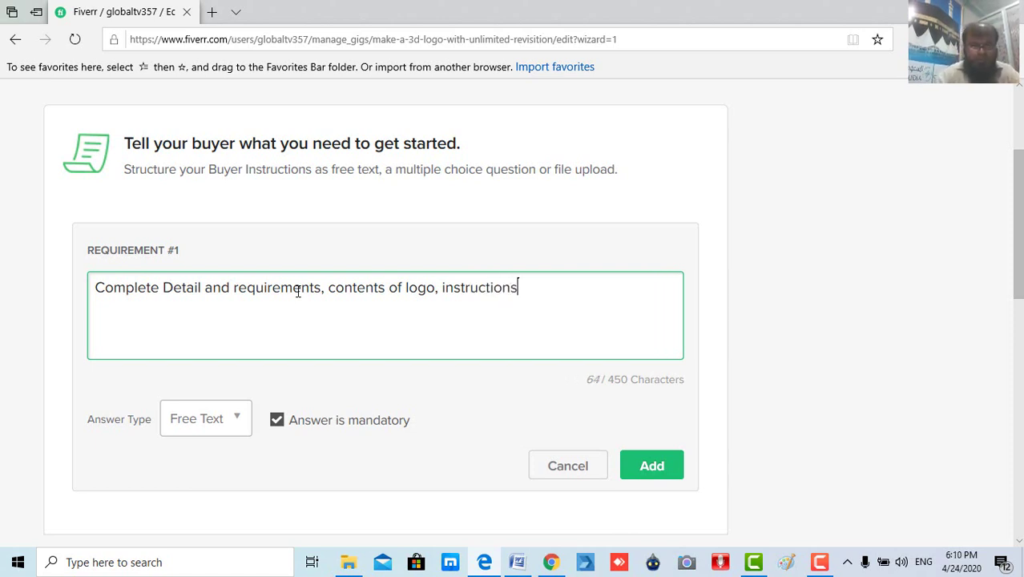
type("  an")
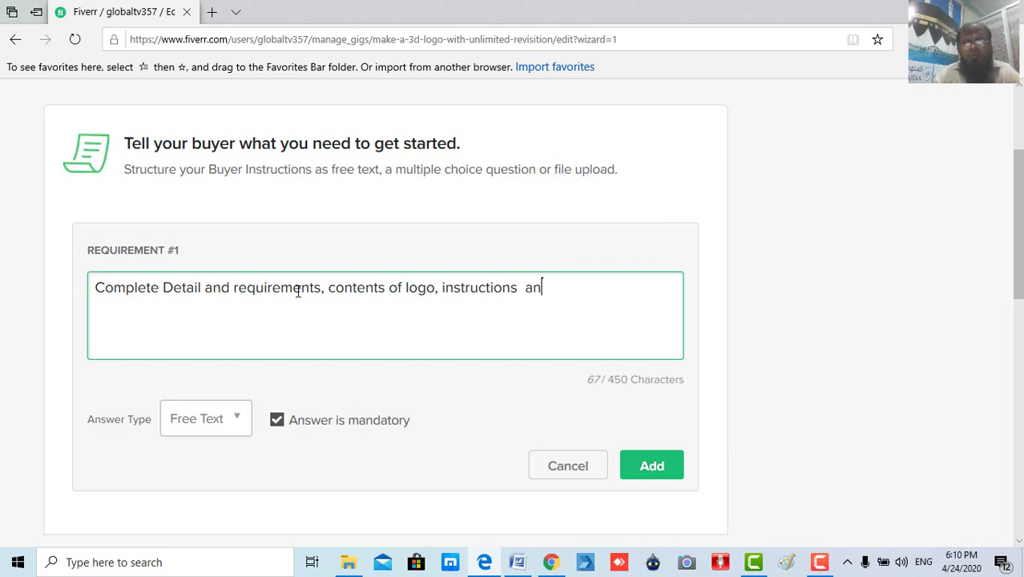
type("d mea")
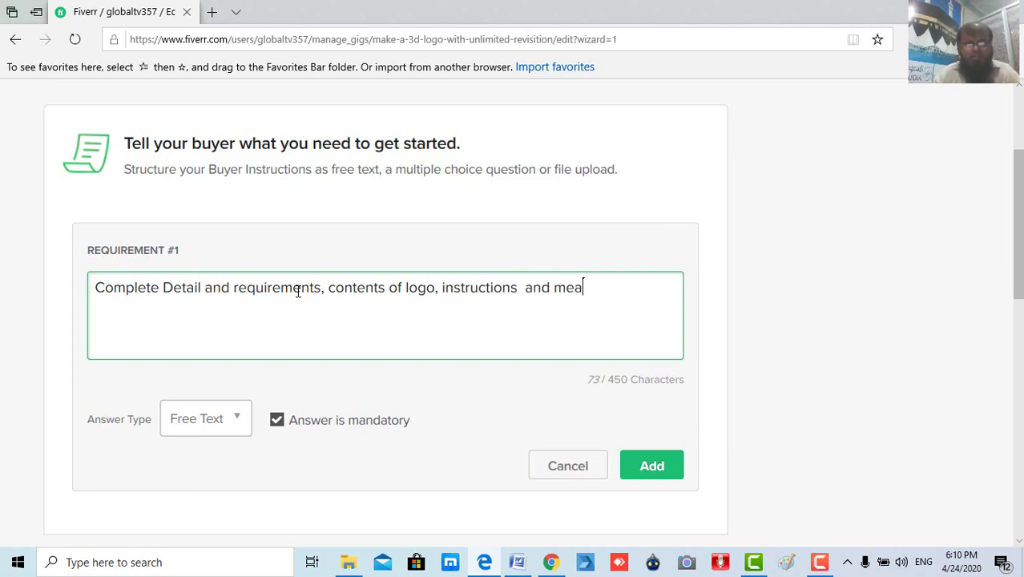
type("s")
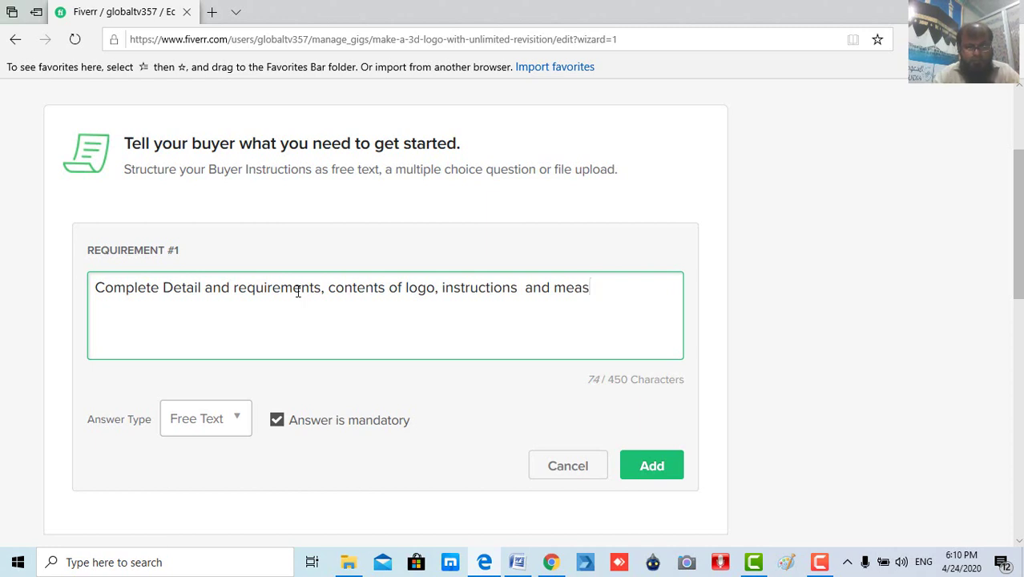
type("urements")
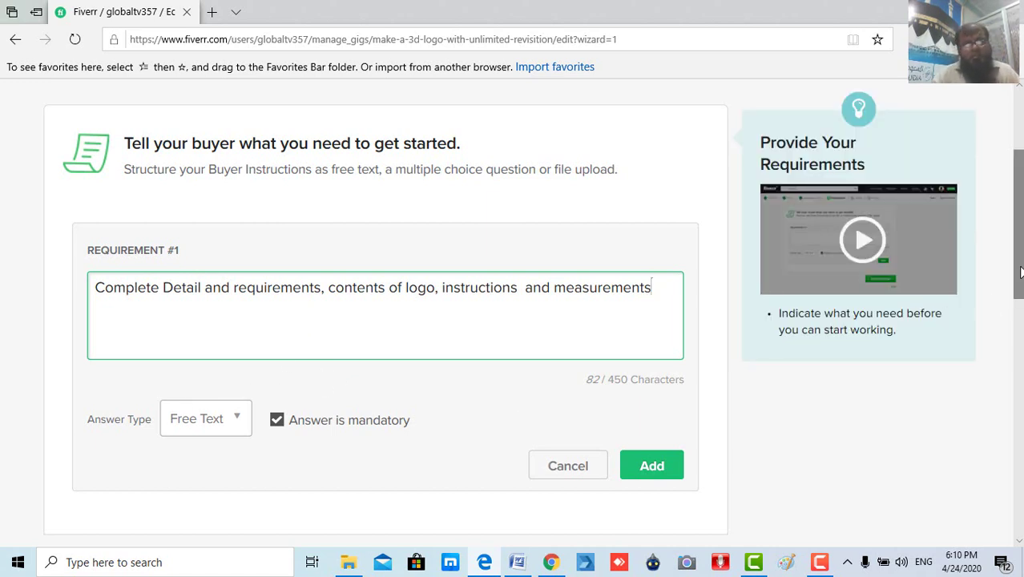
scroll(385, 313, "down", 2)
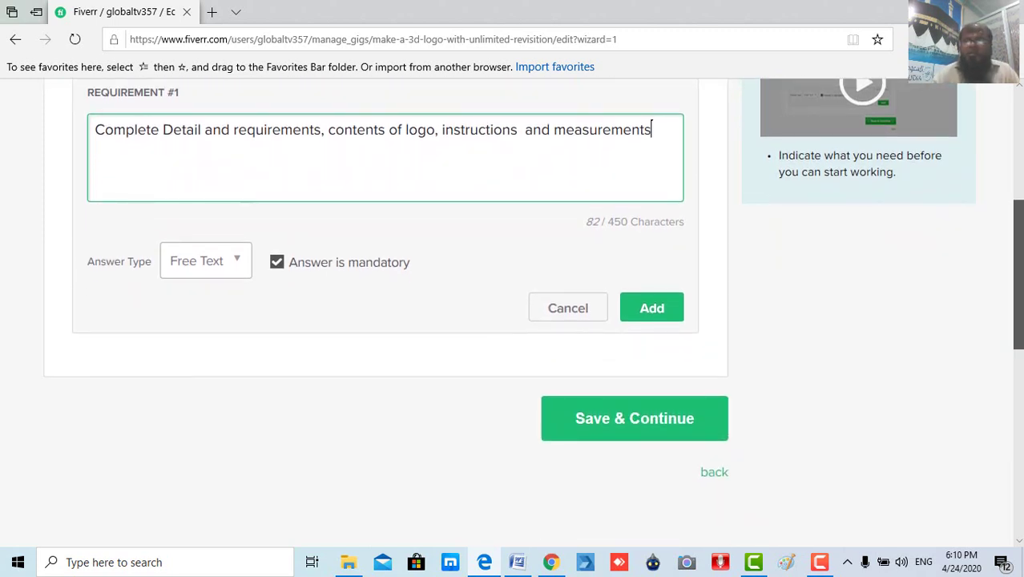
Step: Set Requirement #1's answer type to Attached File, add it, and save the requirements
left_click(240, 261)
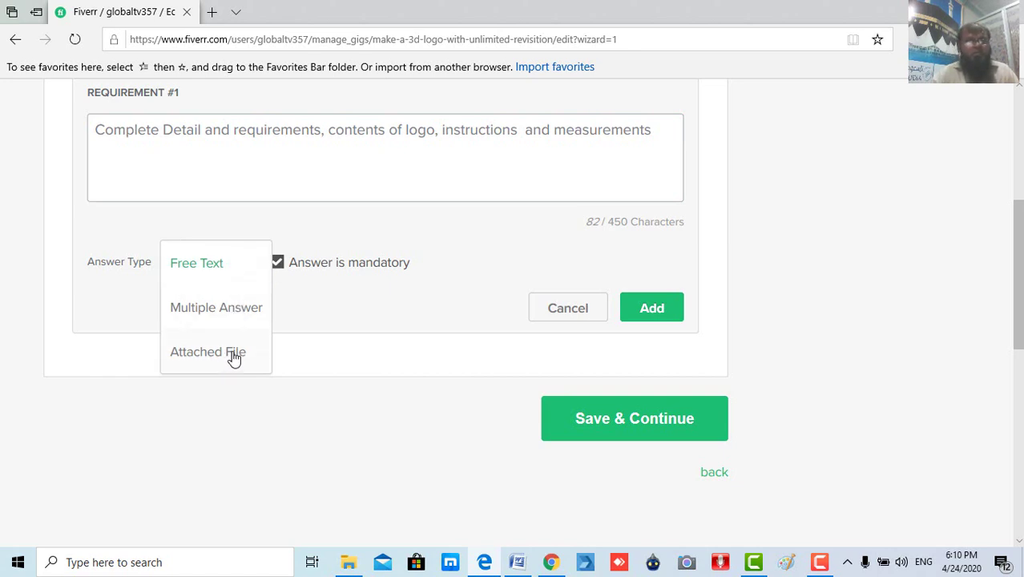
left_click(234, 356)
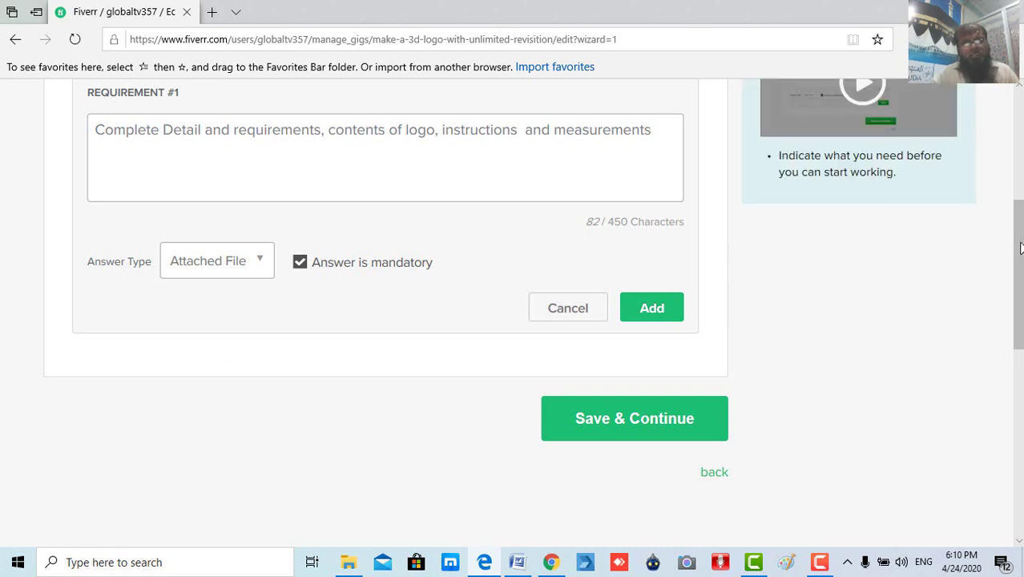
left_click_drag(1019, 250, 1019, 278)
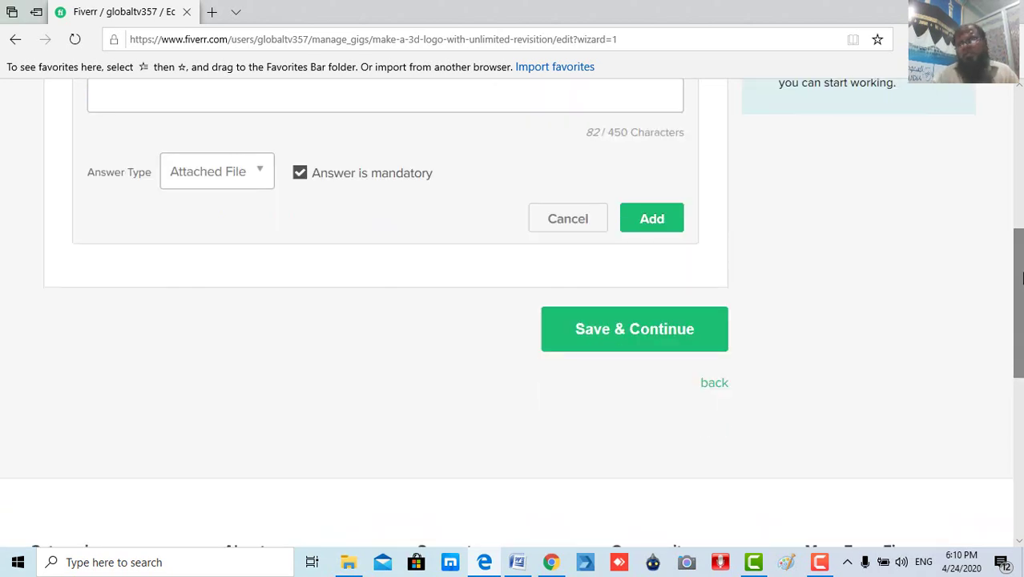
left_click(639, 220)
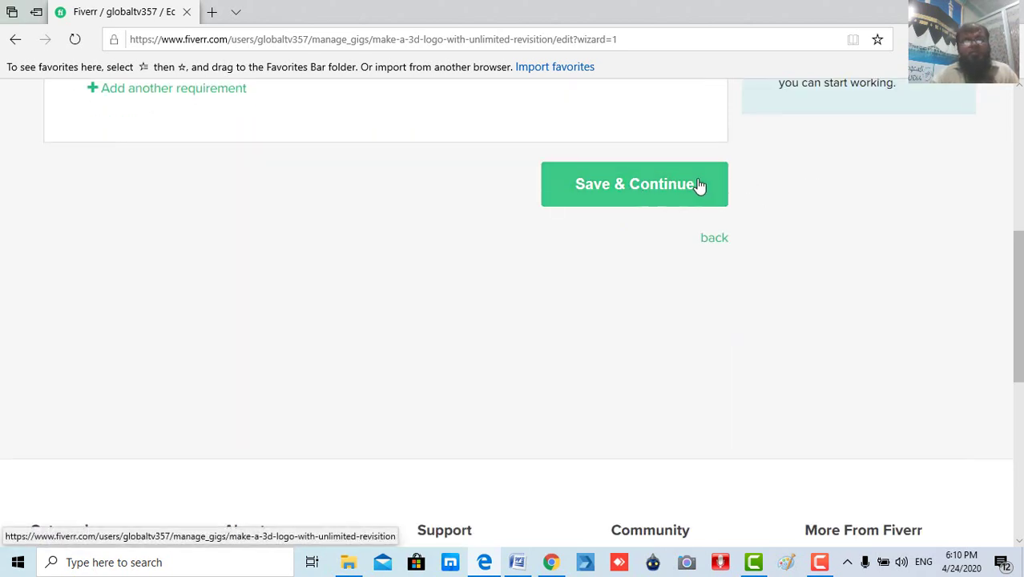
left_click(650, 196)
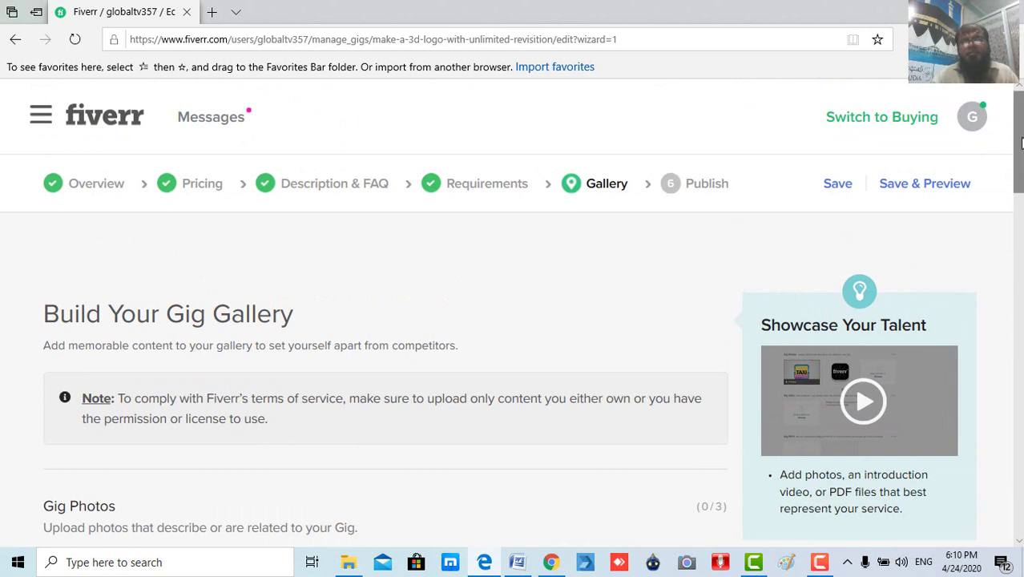
Step: Scroll the Gallery step down to the empty Gig Photos (0/3) and Gig Video sections
left_click_drag(1020, 143, 1021, 227)
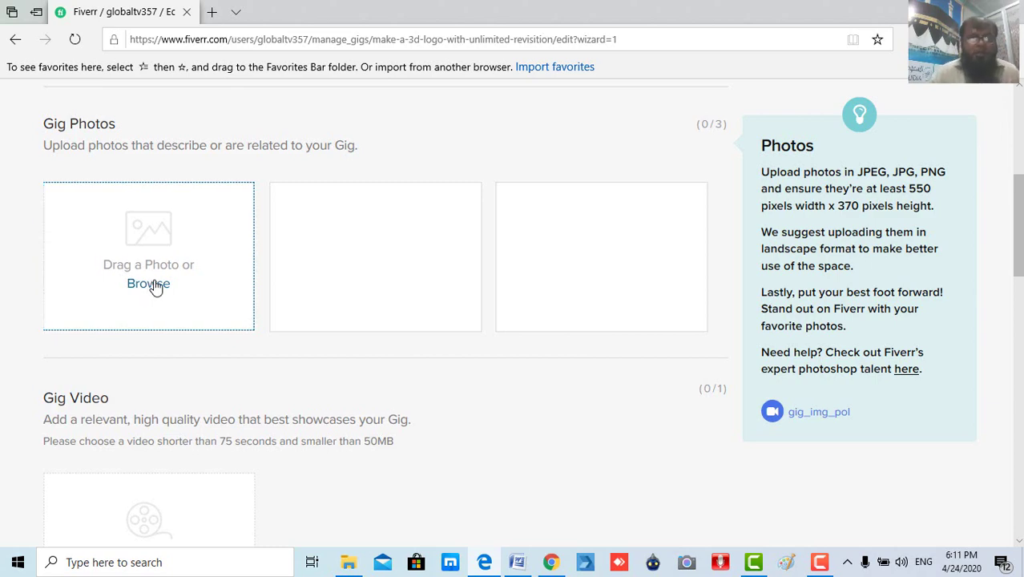
Step: Upload the 'logo design2' image as the primary Gig Photo, then scroll further down
left_click(154, 285)
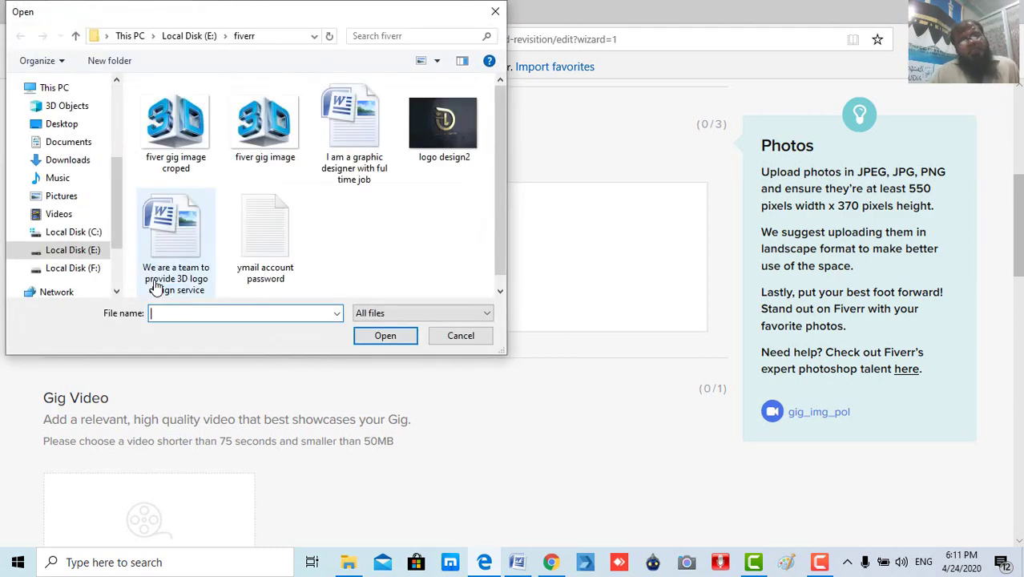
left_click(442, 137)
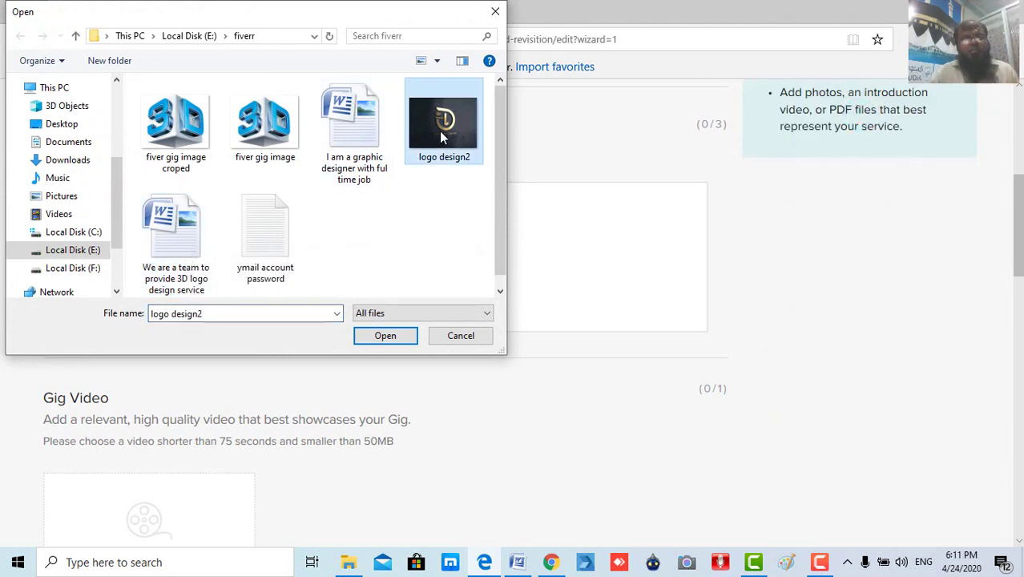
left_click(385, 336)
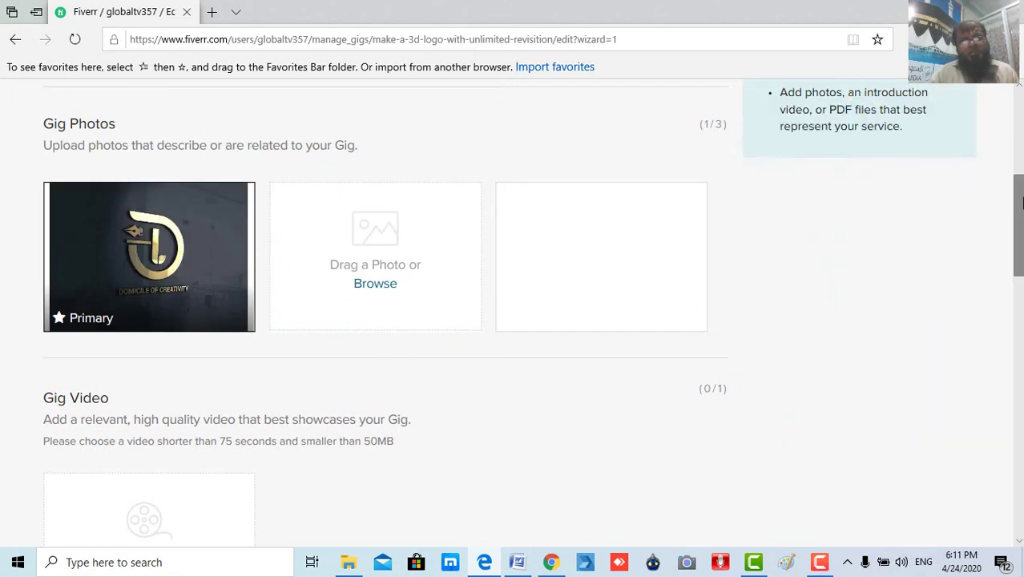
scroll(513, 312, "down", 4)
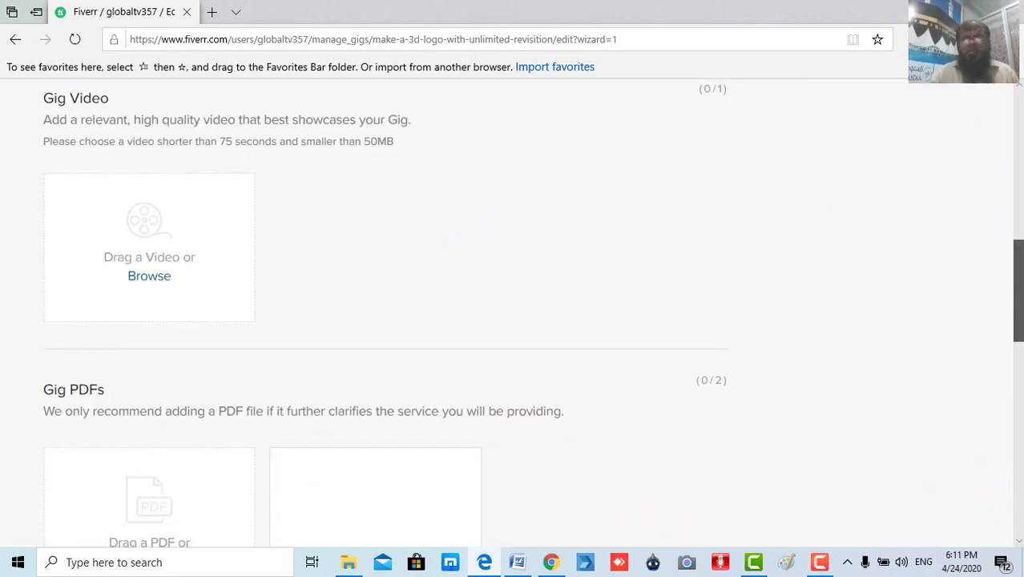
scroll(513, 312, "down", 1)
scroll(513, 312, "down", 1)
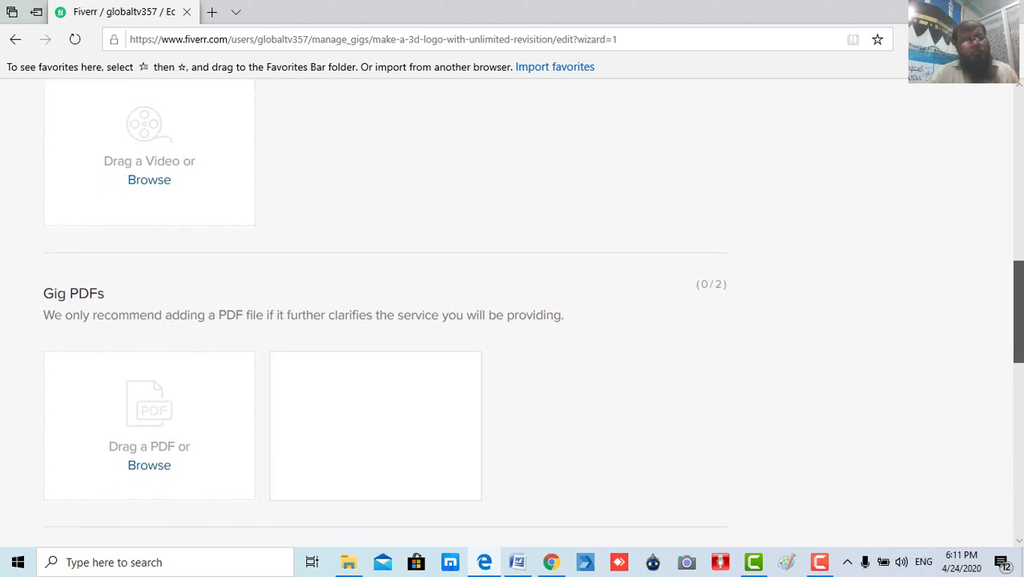
scroll(513, 312, "down", 2)
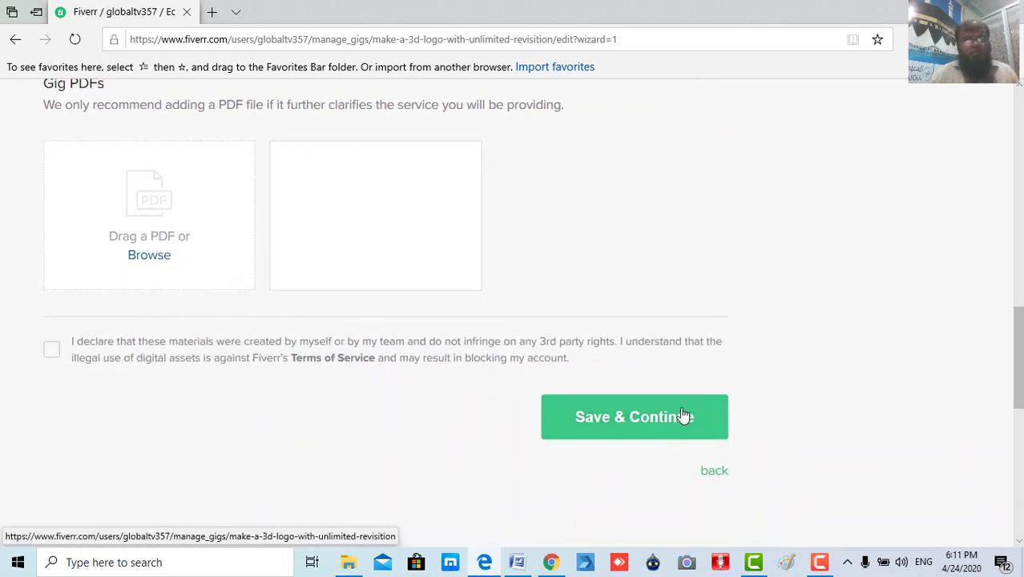
Step: Confirm the materials ownership declaration after the save error and save the Gallery step
left_click(634, 417)
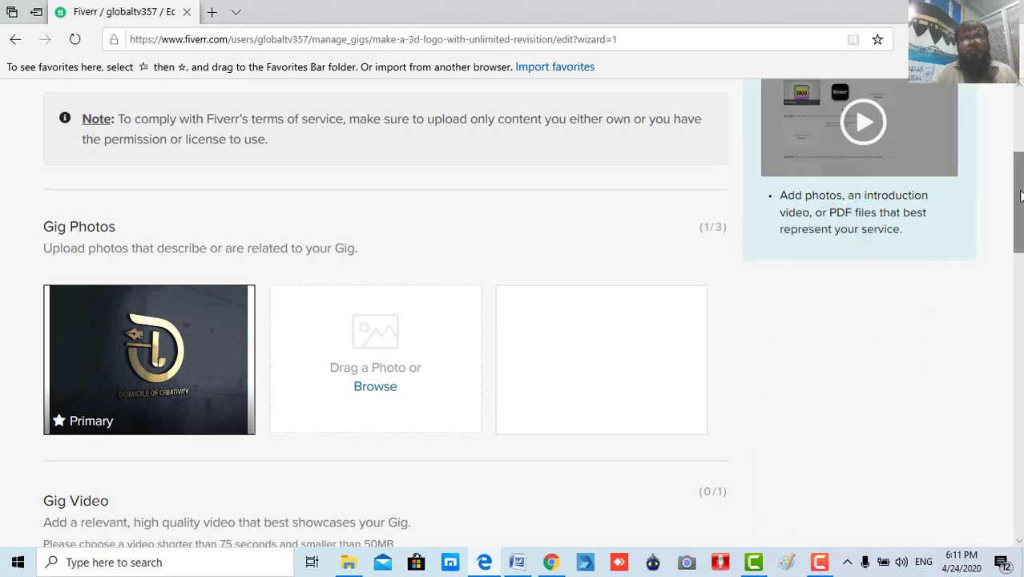
left_click_drag(1020, 195, 1020, 362)
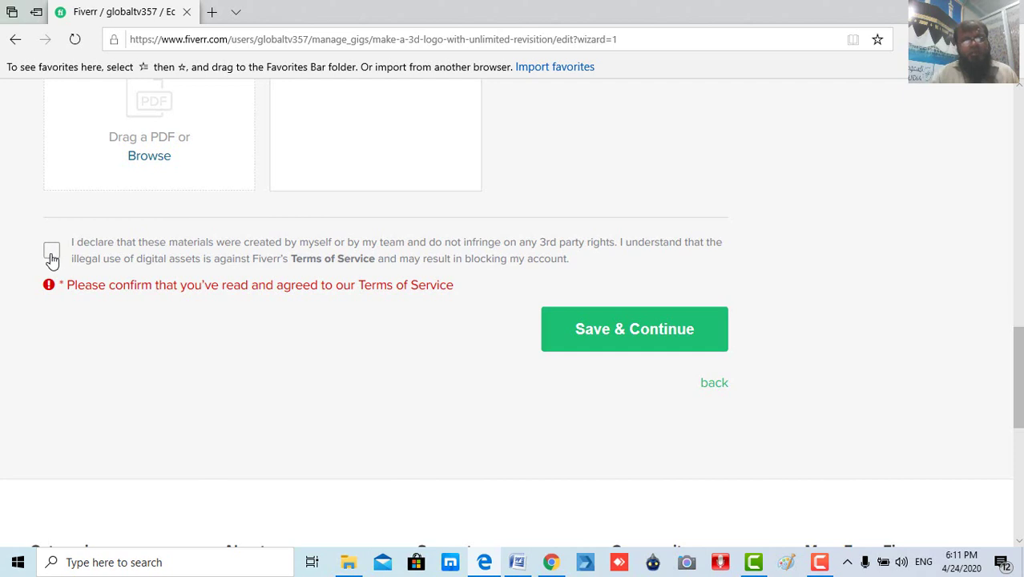
left_click(50, 257)
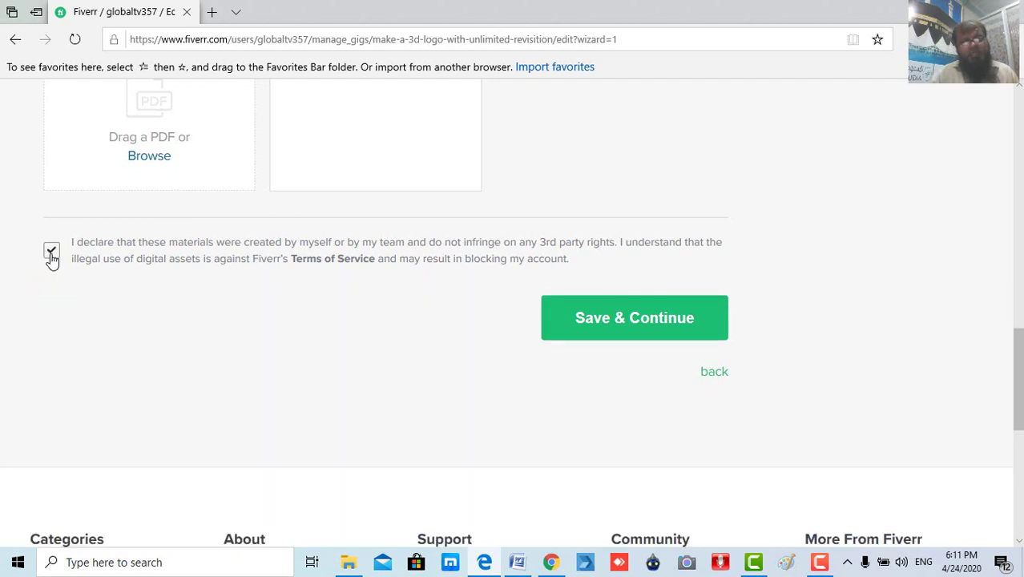
left_click(624, 320)
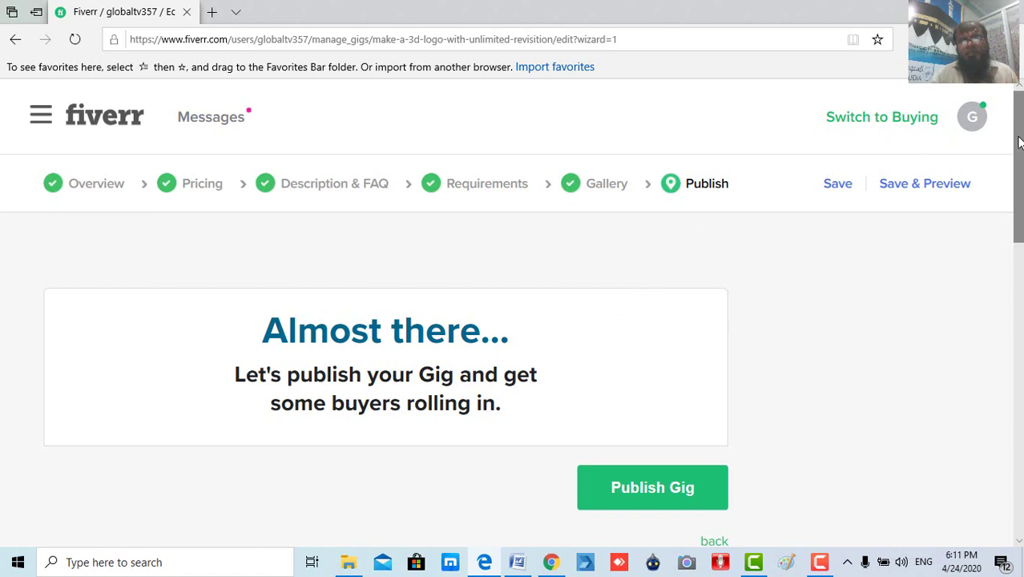
Step: Publish the 'make a 3d logo with unlimited revisition' gig and finish the confirmation with Done
scroll(960, 223, "down", 3)
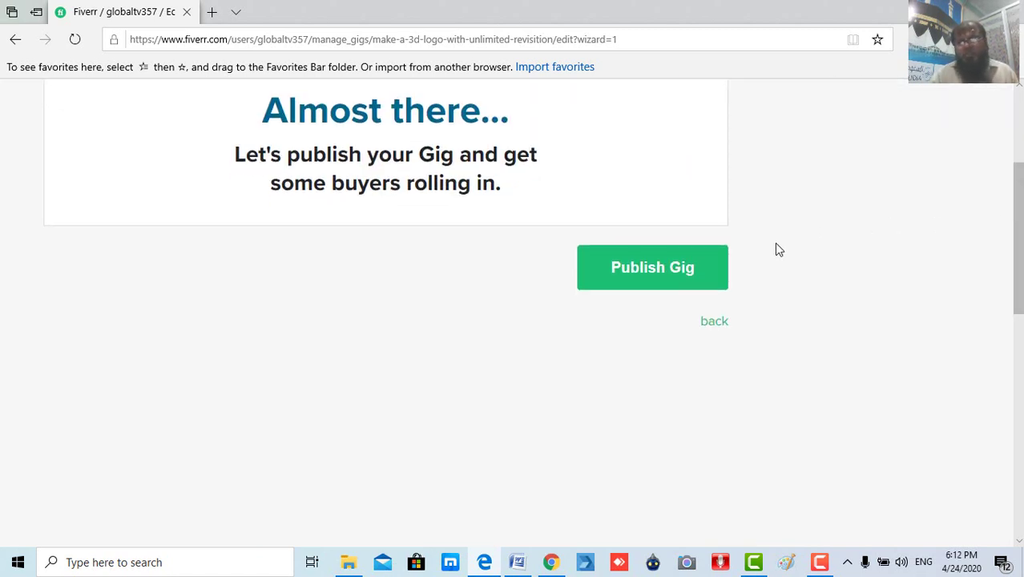
left_click(681, 270)
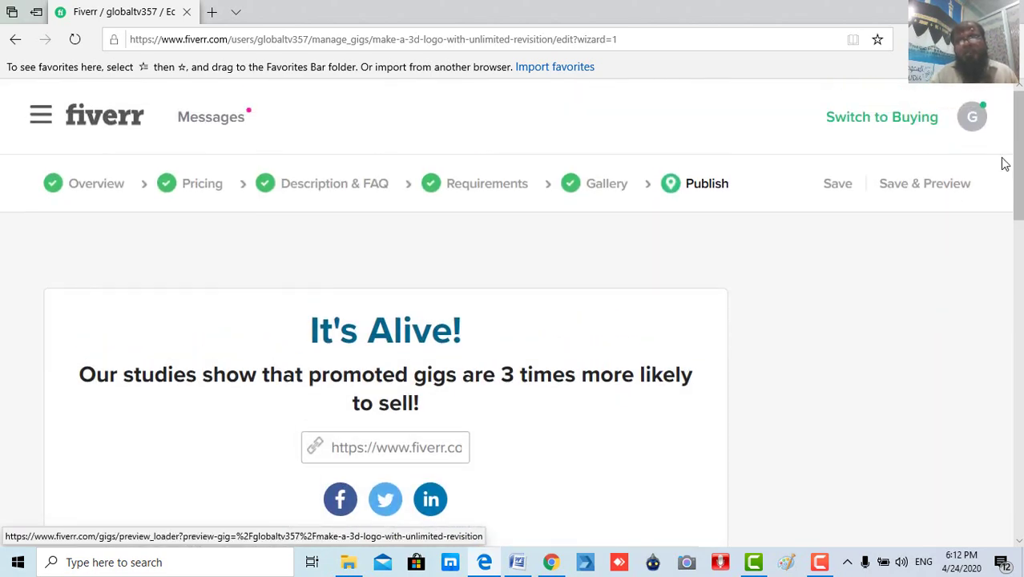
left_click_drag(1017, 171, 1013, 351)
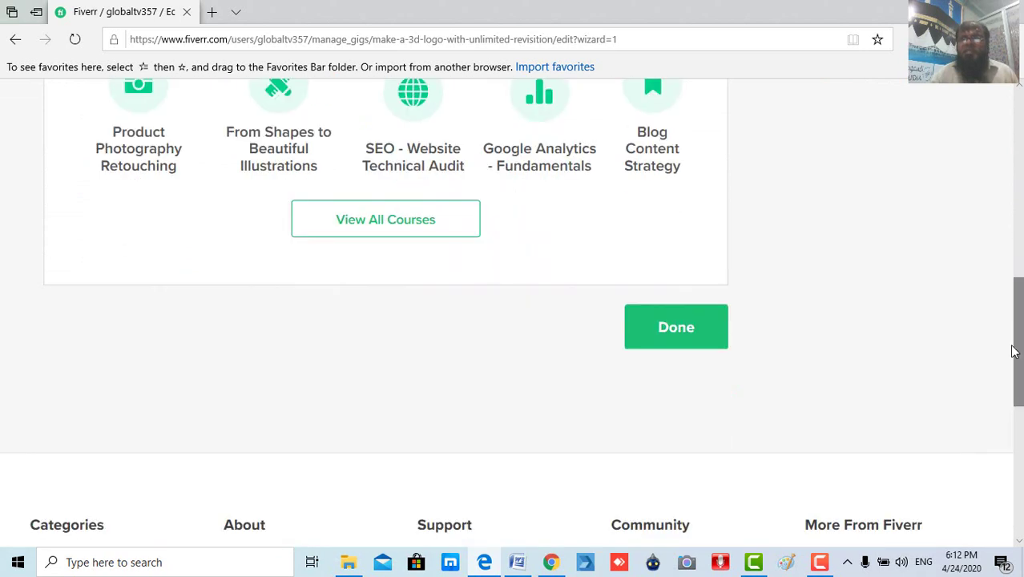
left_click(686, 330)
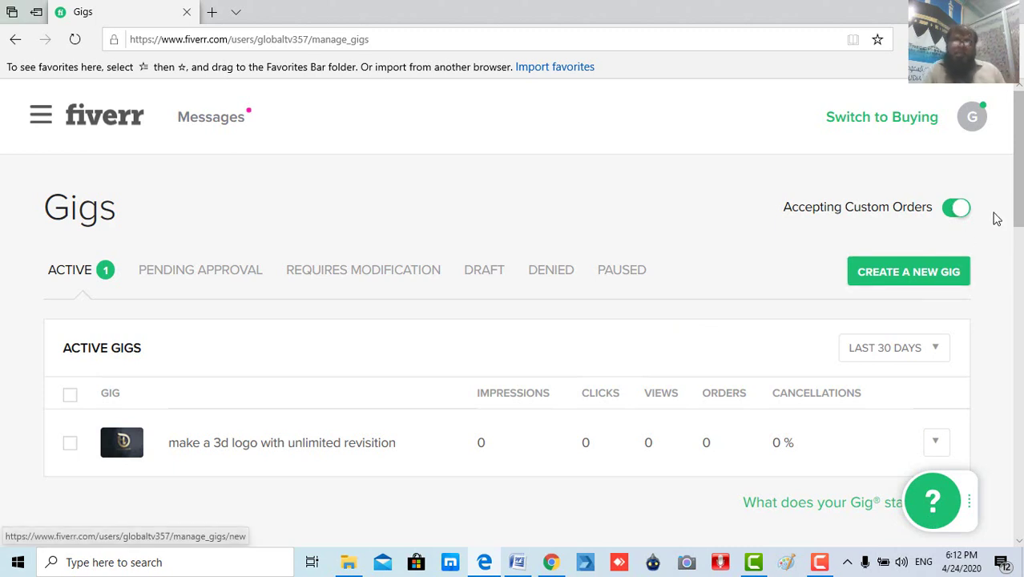
Step: Scroll down the Gigs page to the Active list showing the 3D logo gig
scroll(1019, 202, "down", 2)
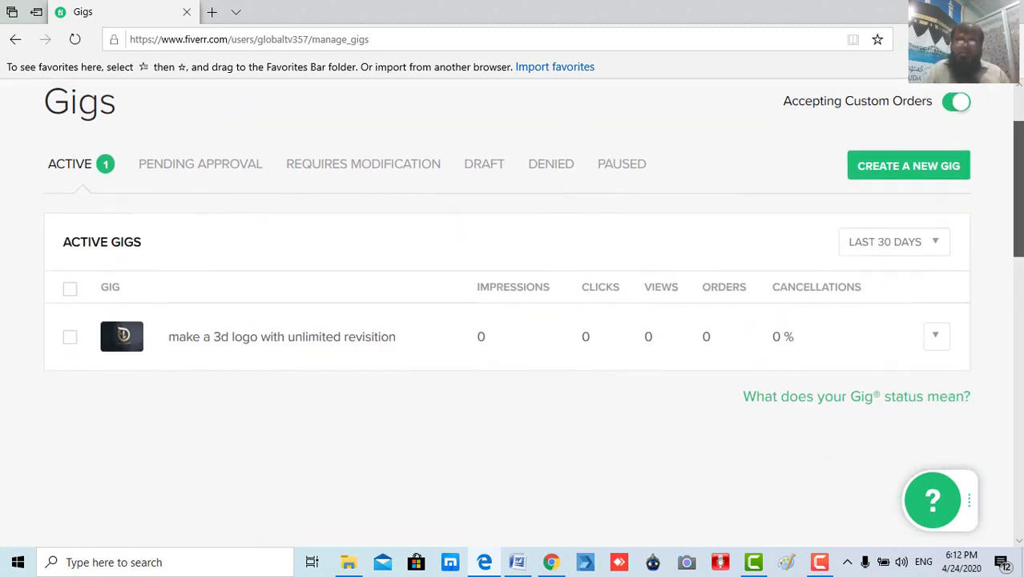